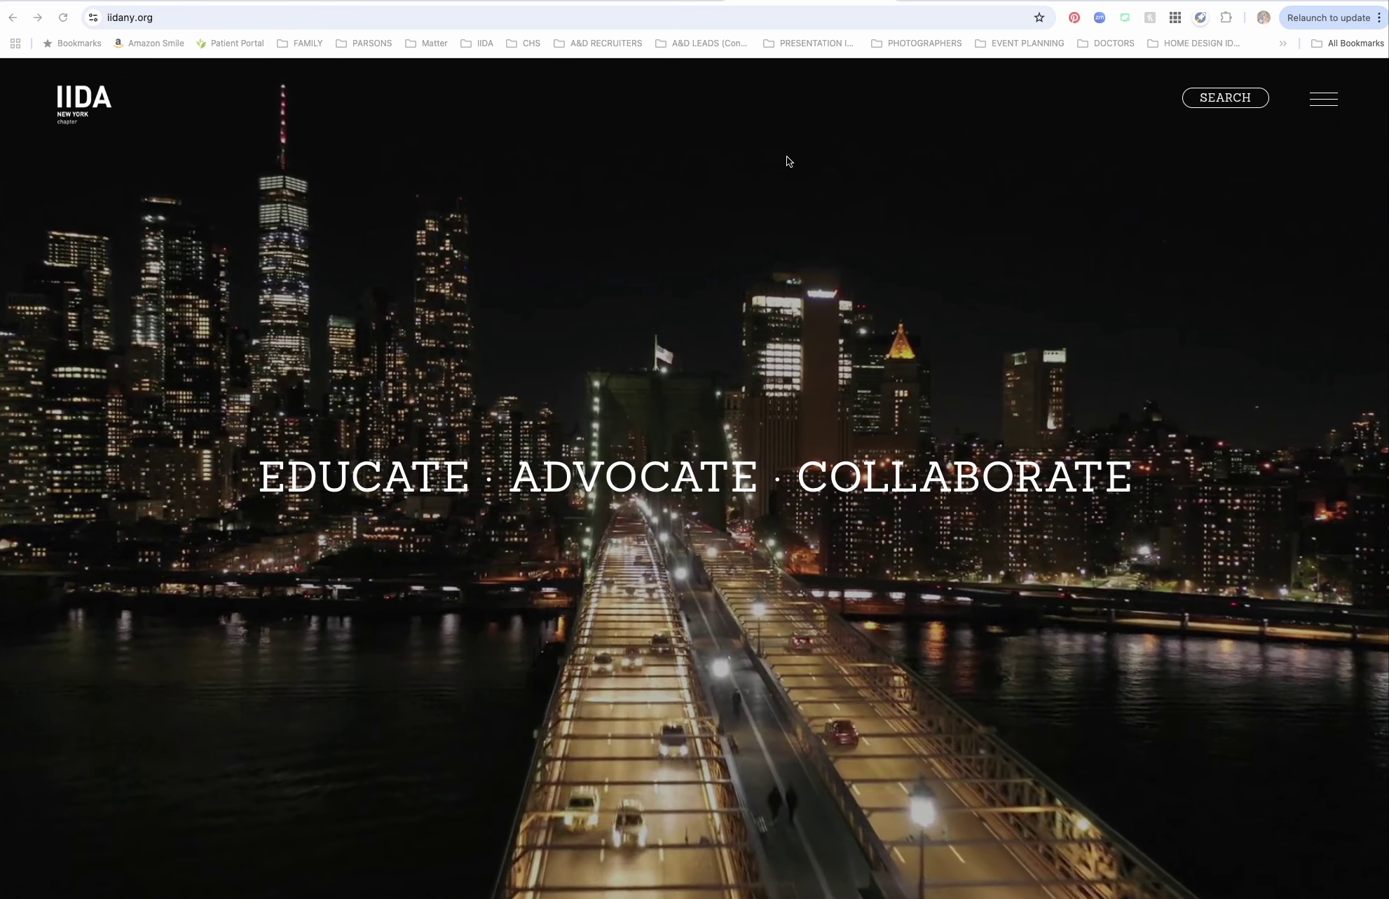
Switch to the Squarespace dashboard and open the IIDA NY chapter website, not its copy, for management.
left_click(610, 0)
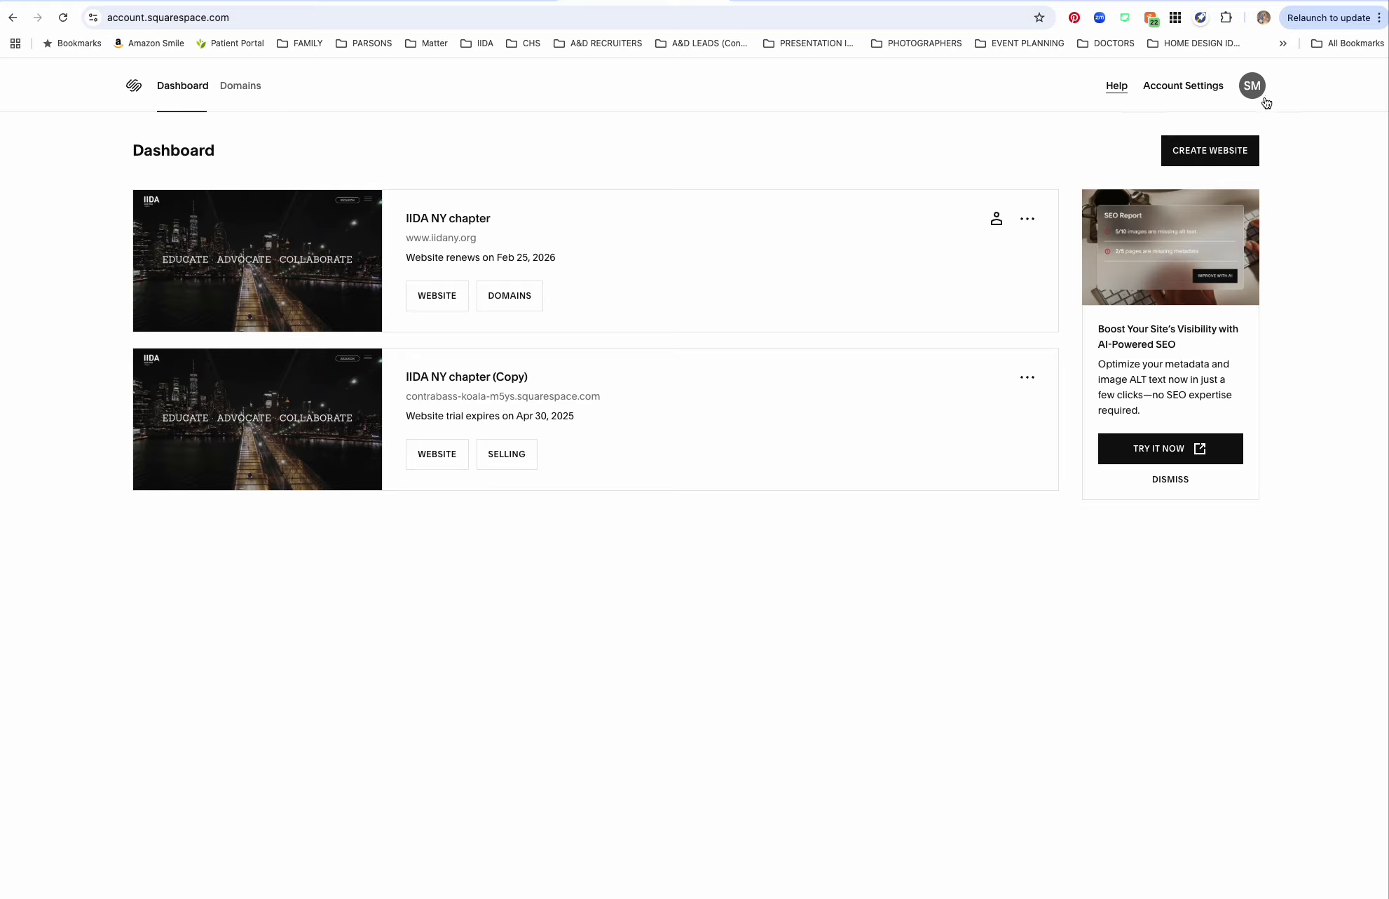
mouse_move(205, 220)
mouse_move(241, 426)
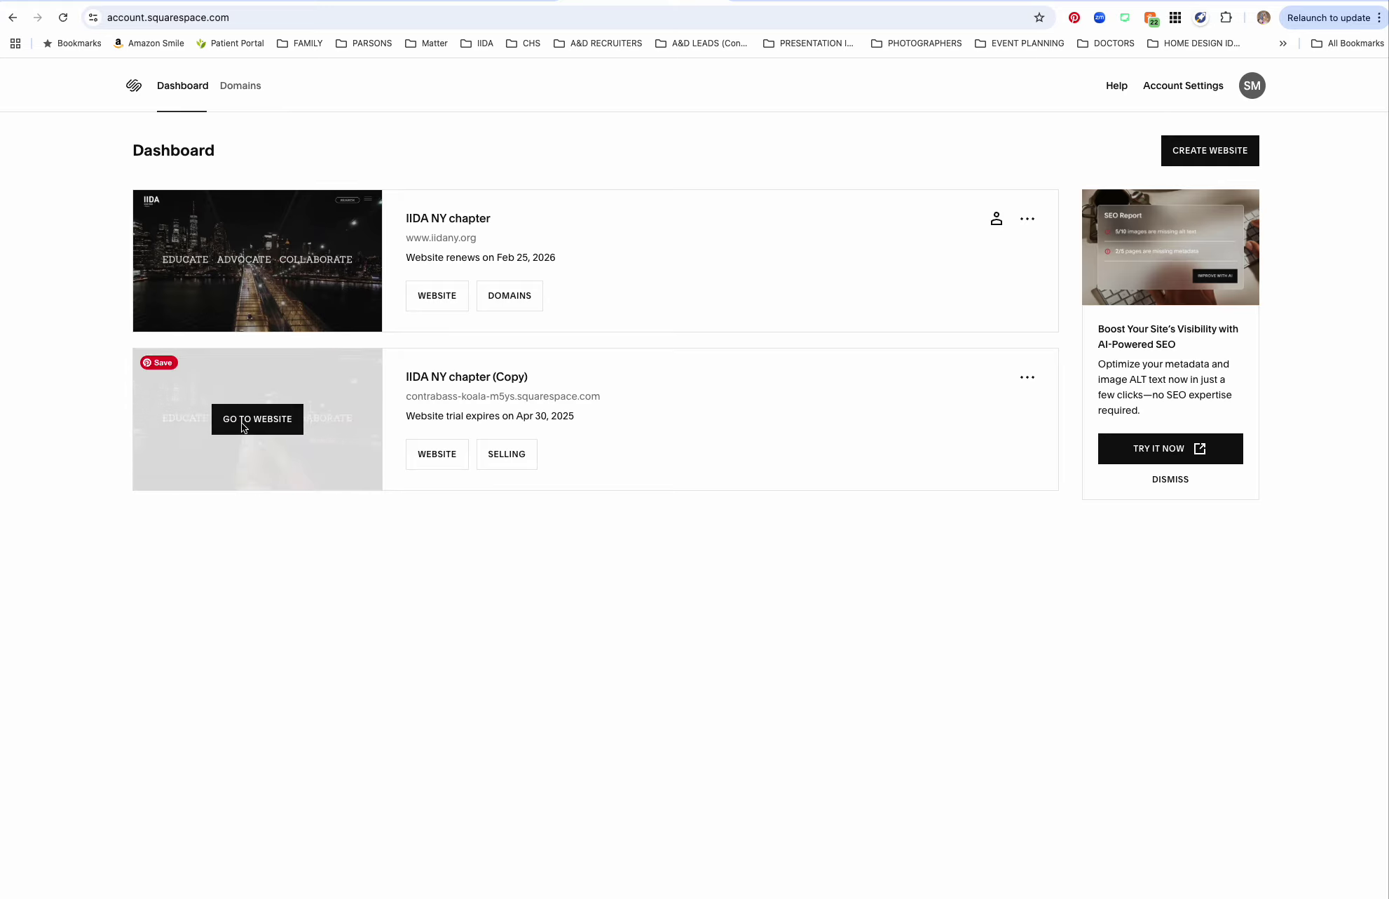
mouse_move(188, 301)
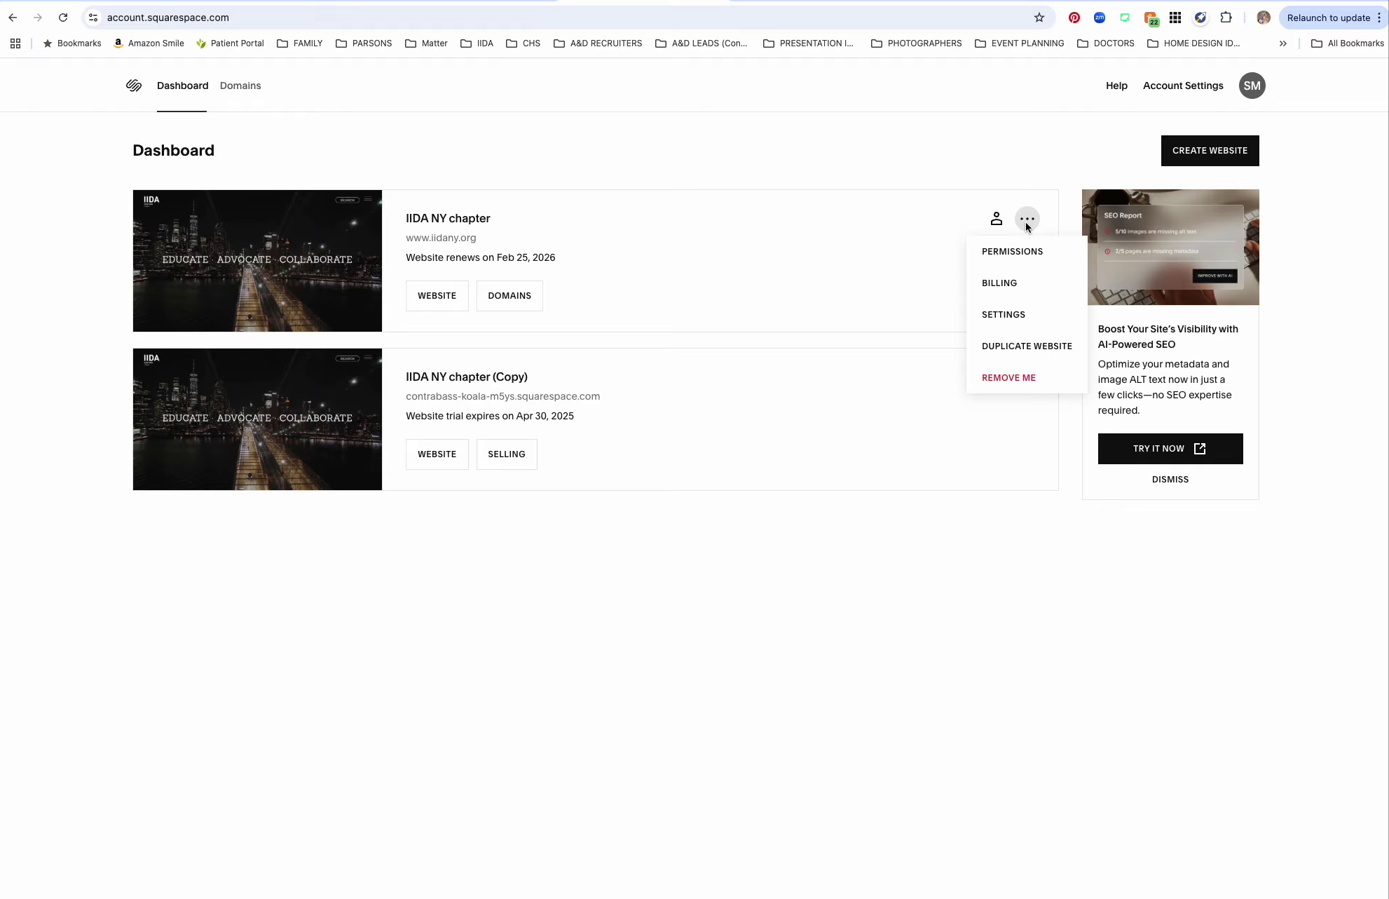
left_click(746, 160)
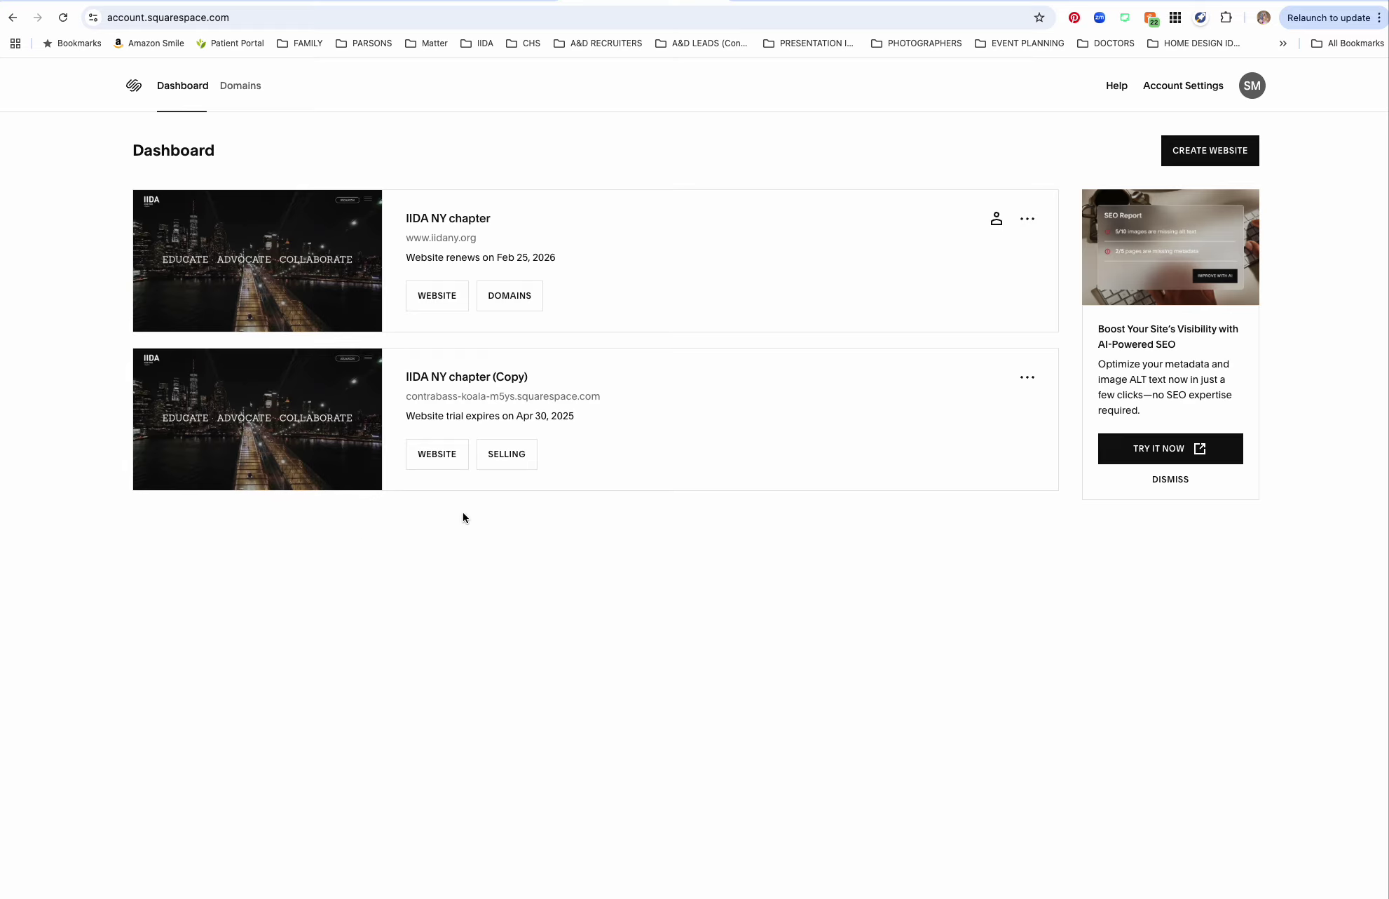
mouse_move(227, 273)
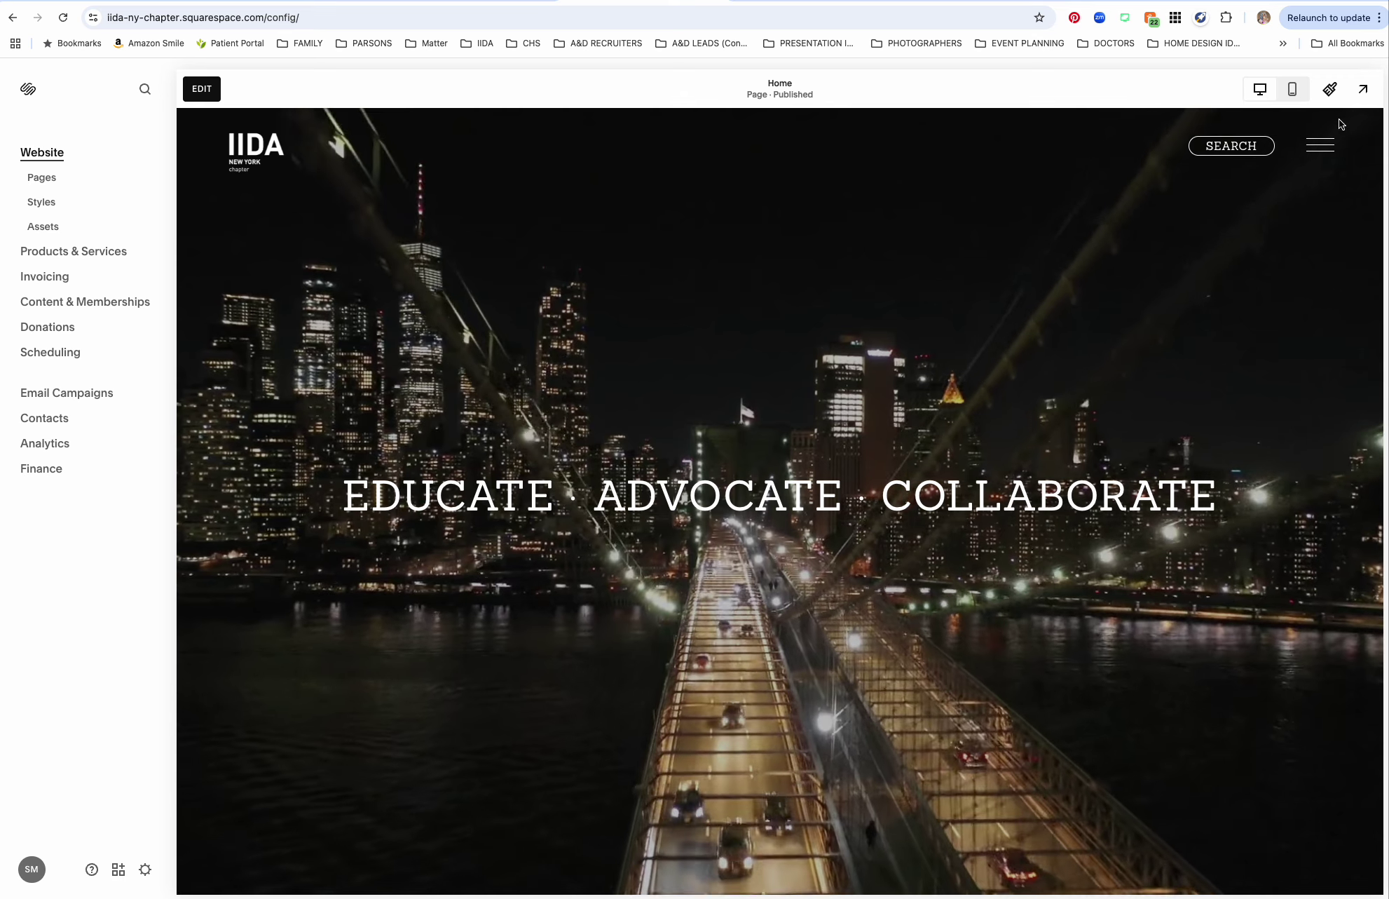
Compare the Home page's mobile and desktop previews, looking through the mobile layout before returning to the desktop view.
left_click(1293, 91)
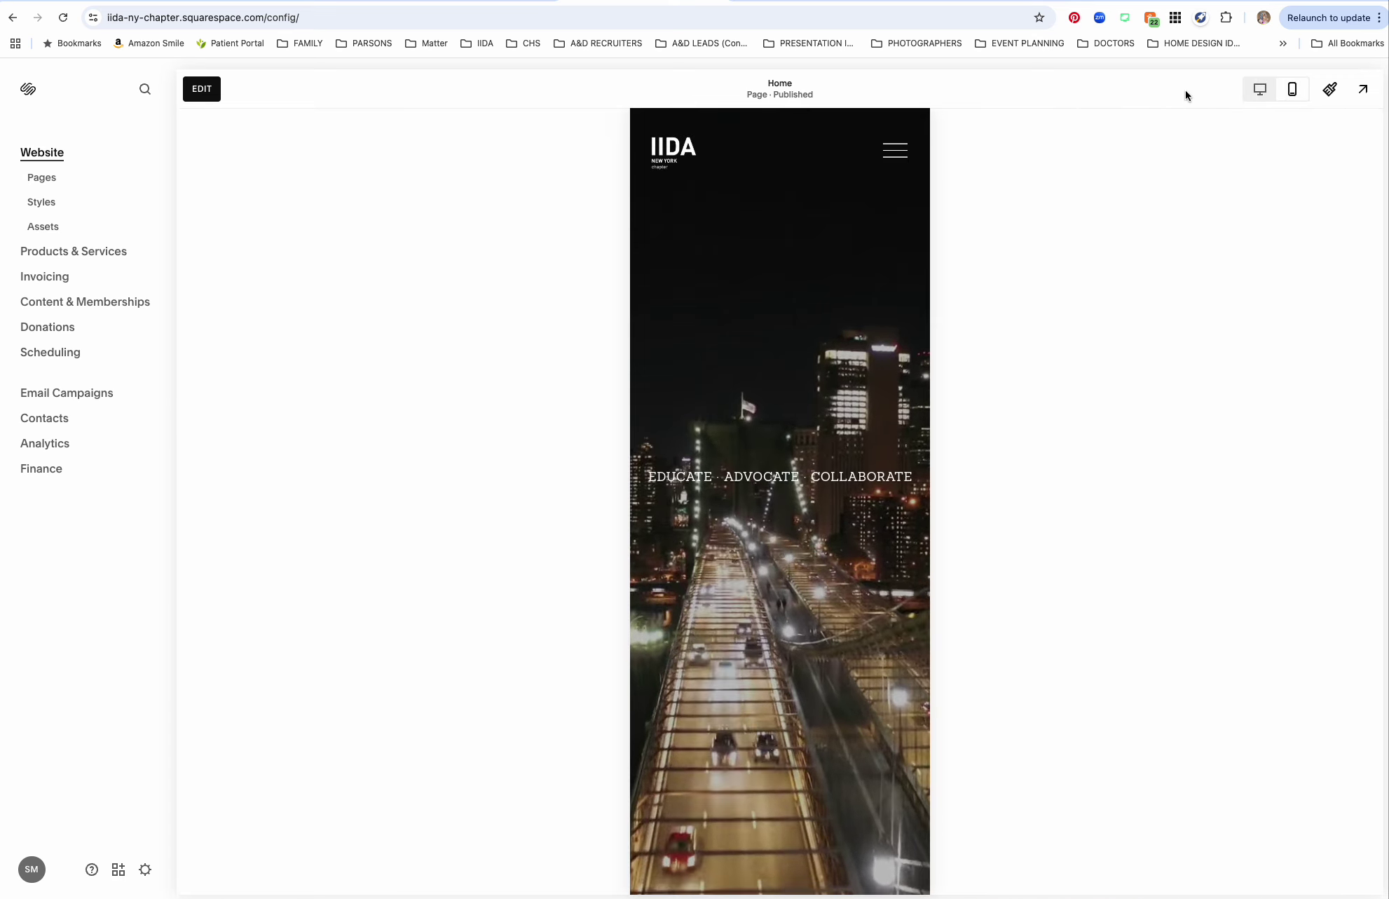
left_click(1259, 89)
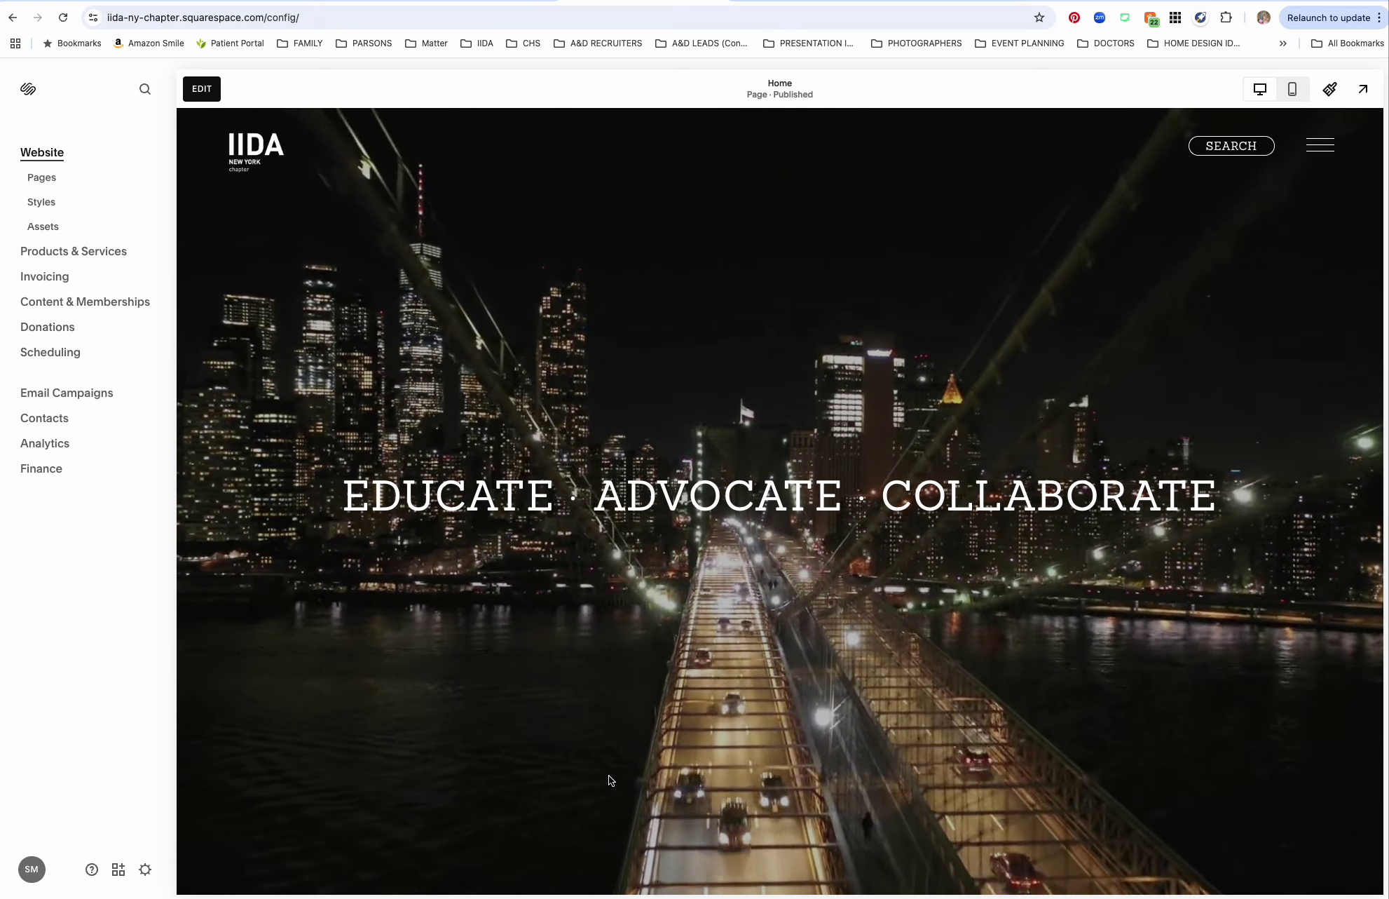
left_click(1292, 89)
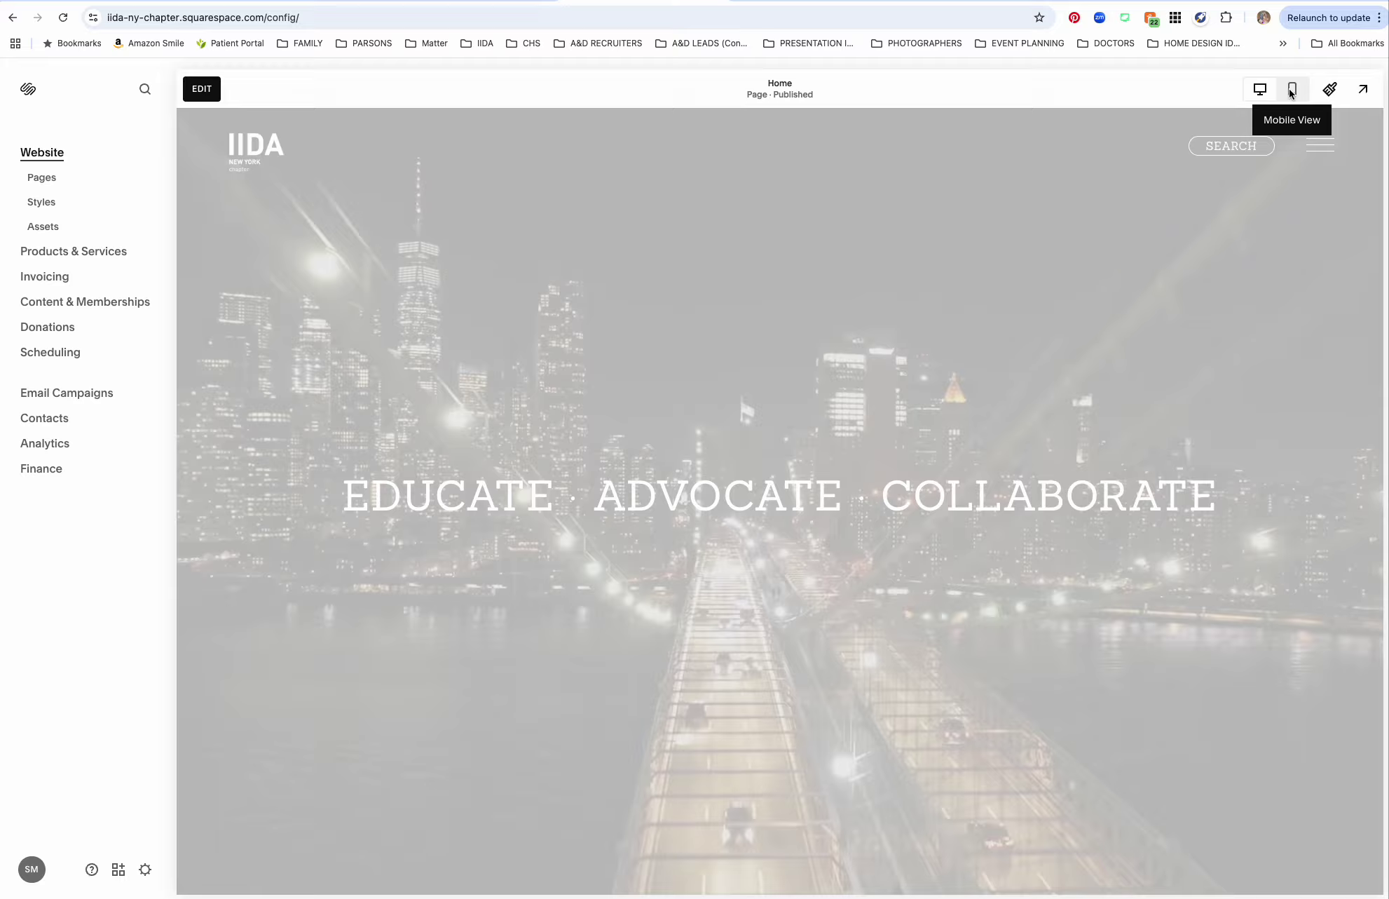
scroll(789, 325, "down", 9)
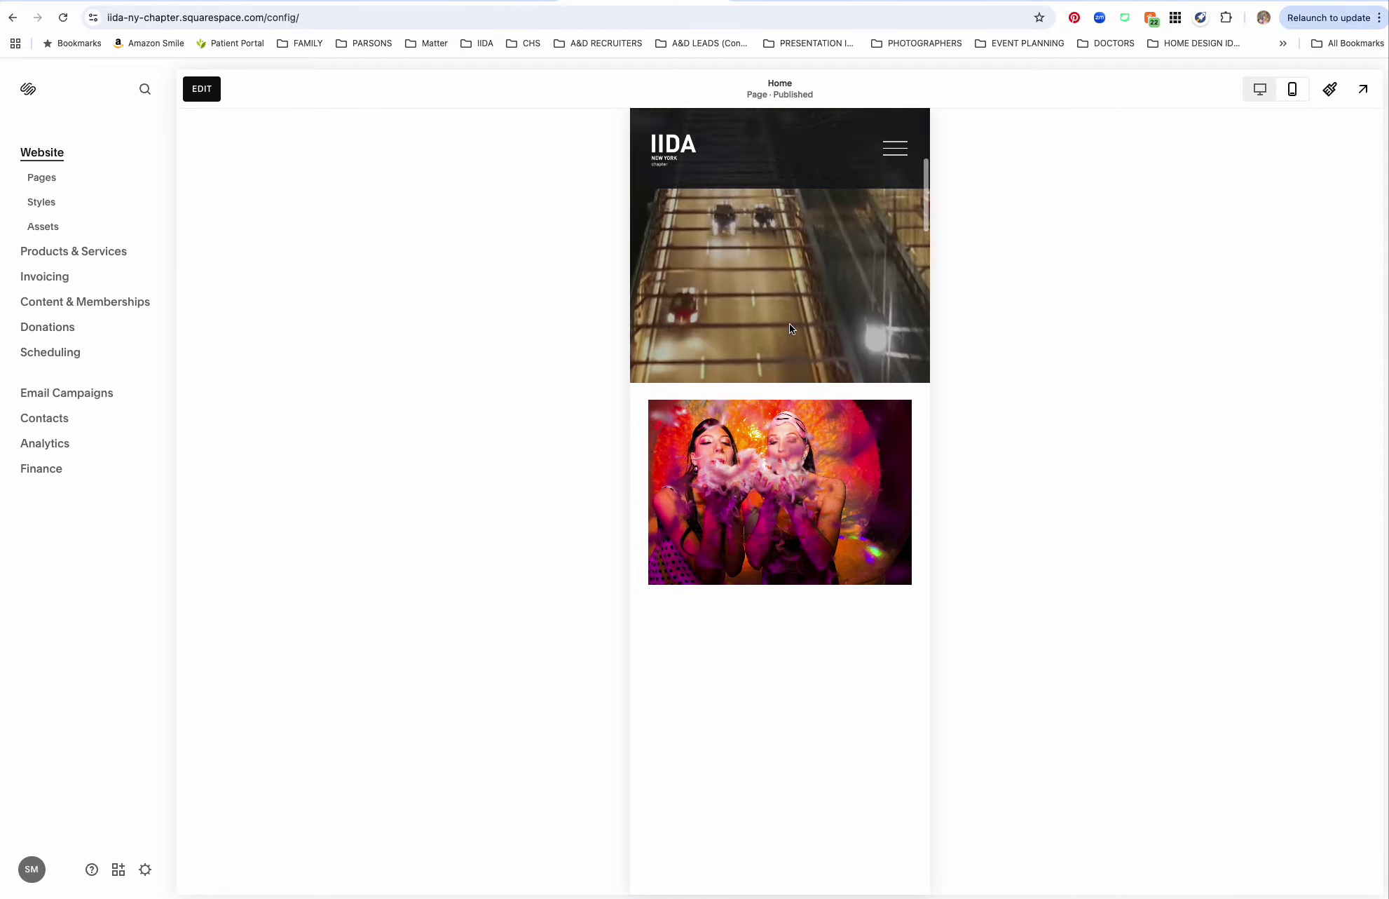
scroll(789, 328, "down", 5)
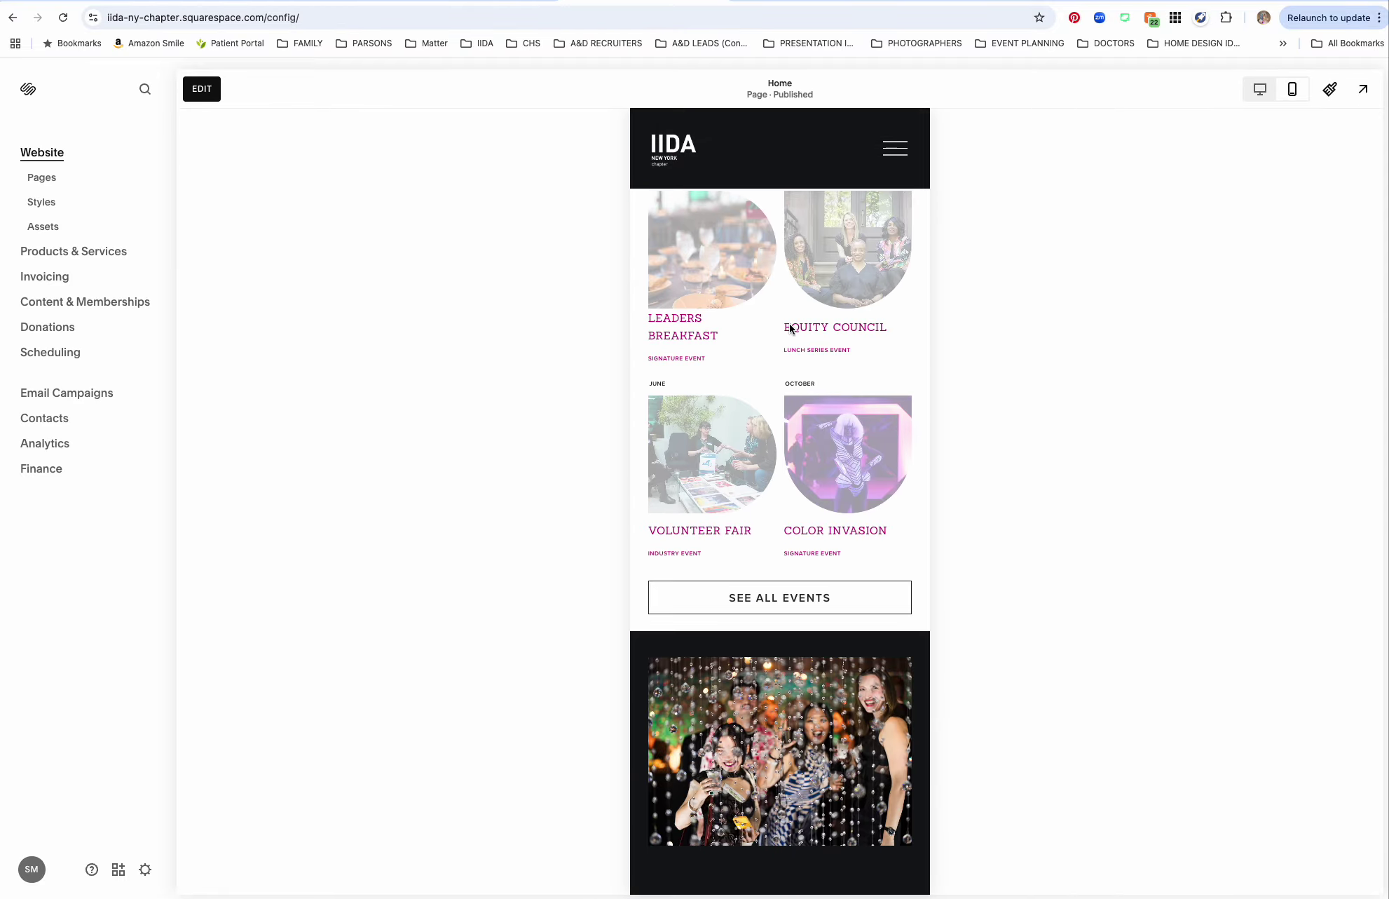
scroll(789, 328, "up", 10)
left_click(1256, 91)
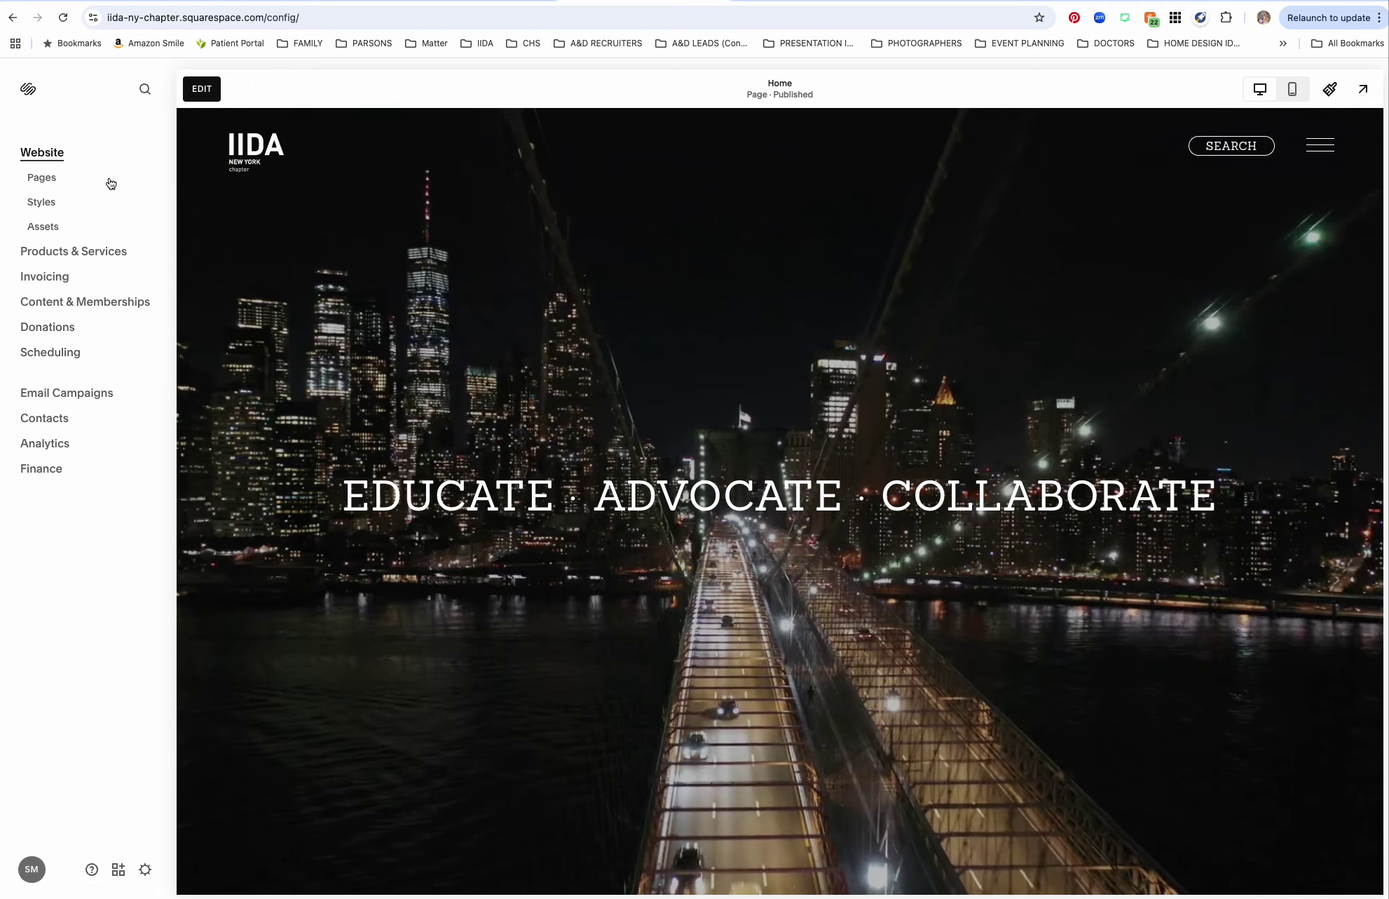
Open the website's page list with the Home page selected.
left_click(41, 178)
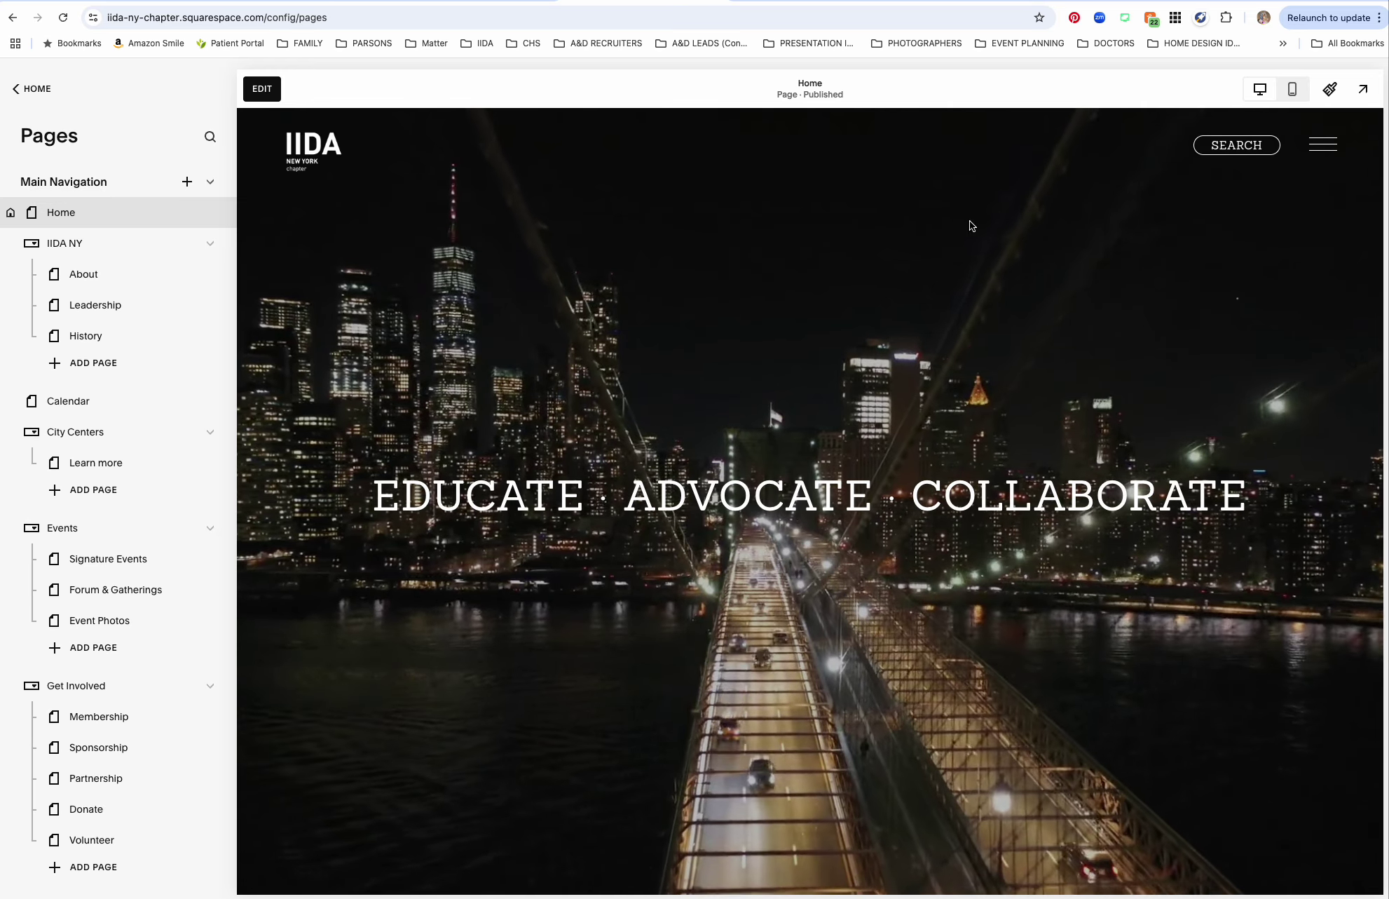
mouse_move(137, 213)
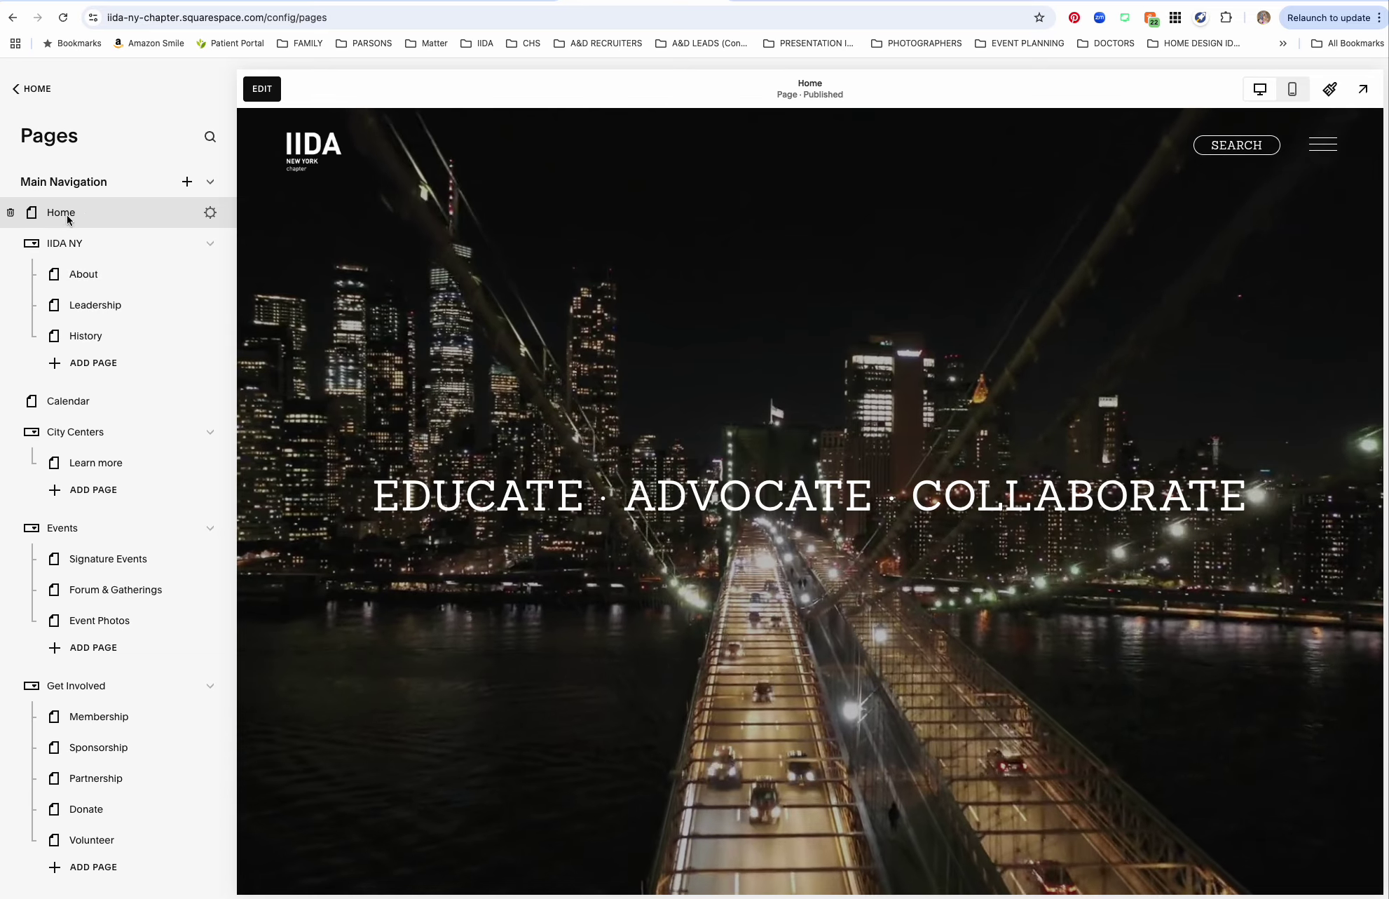
mouse_move(227, 279)
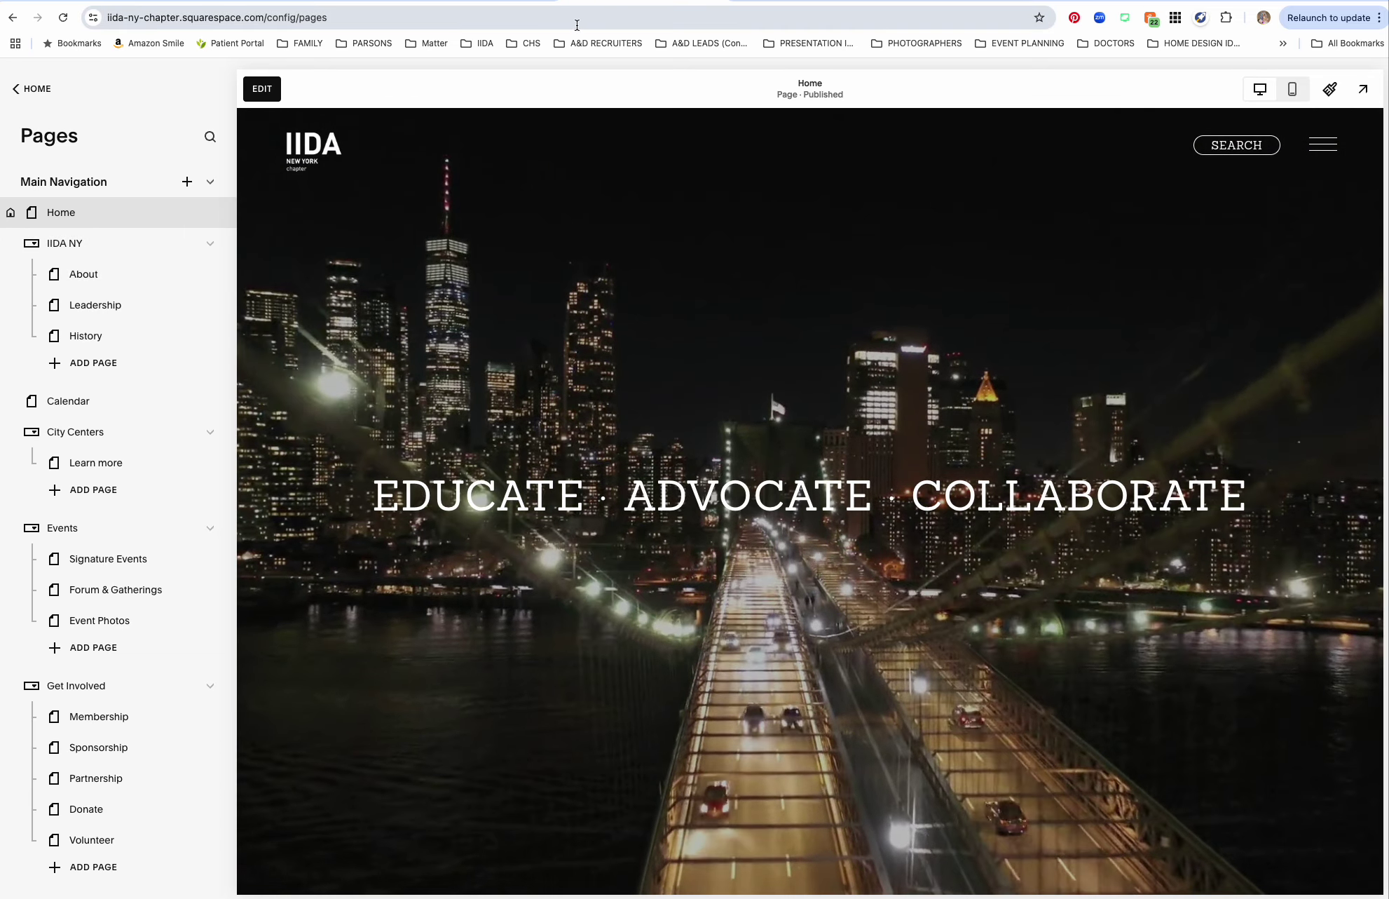
Compare the live iidany.org site's navigation menu with the Main Navigation structure in the Squarespace page list.
key("ctrl+Tab")
left_click(1320, 101)
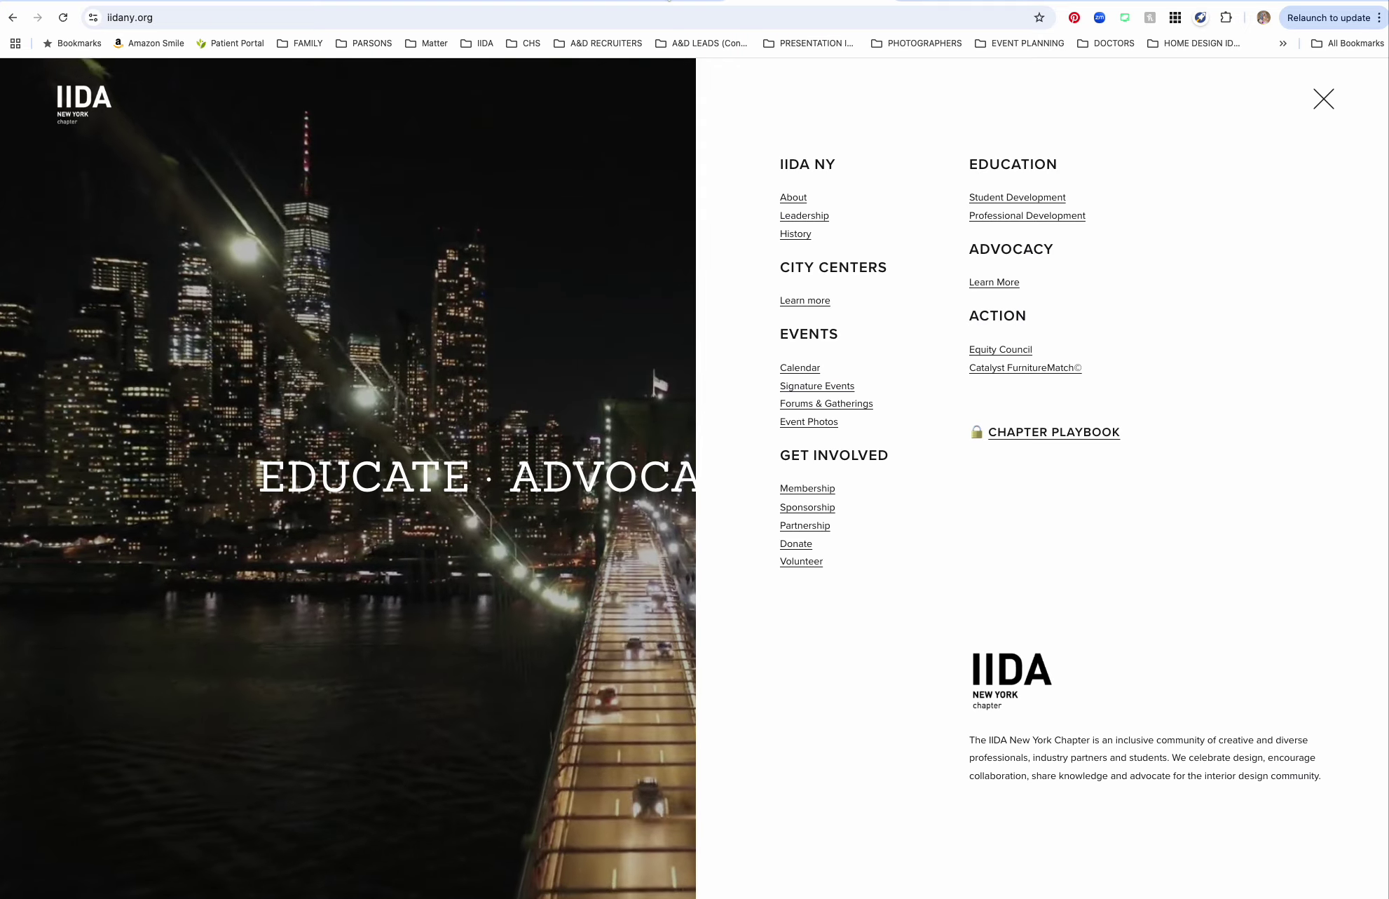
key("ctrl+Tab")
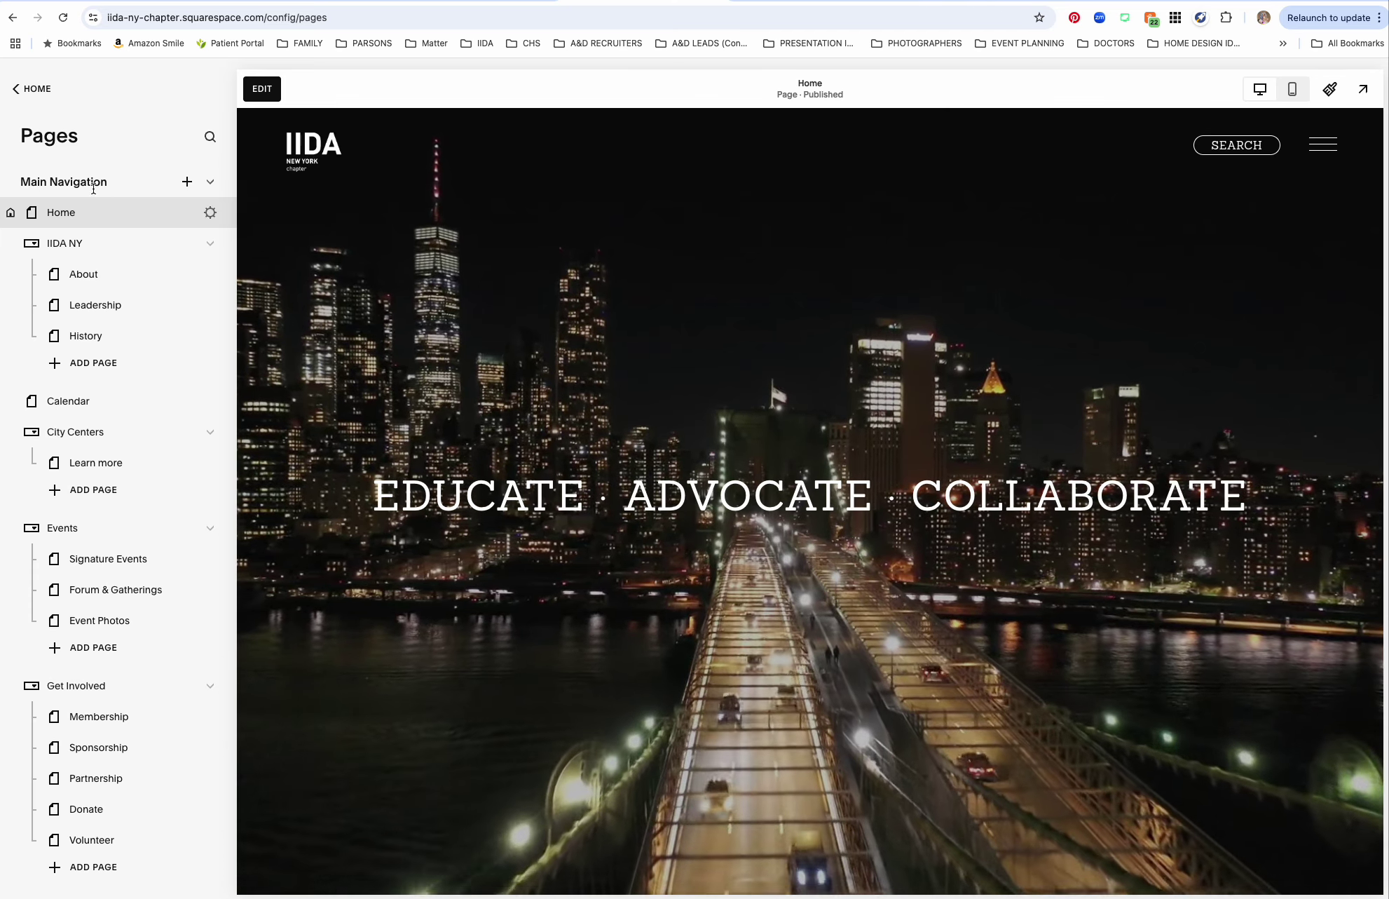
scroll(141, 279, "down", 5)
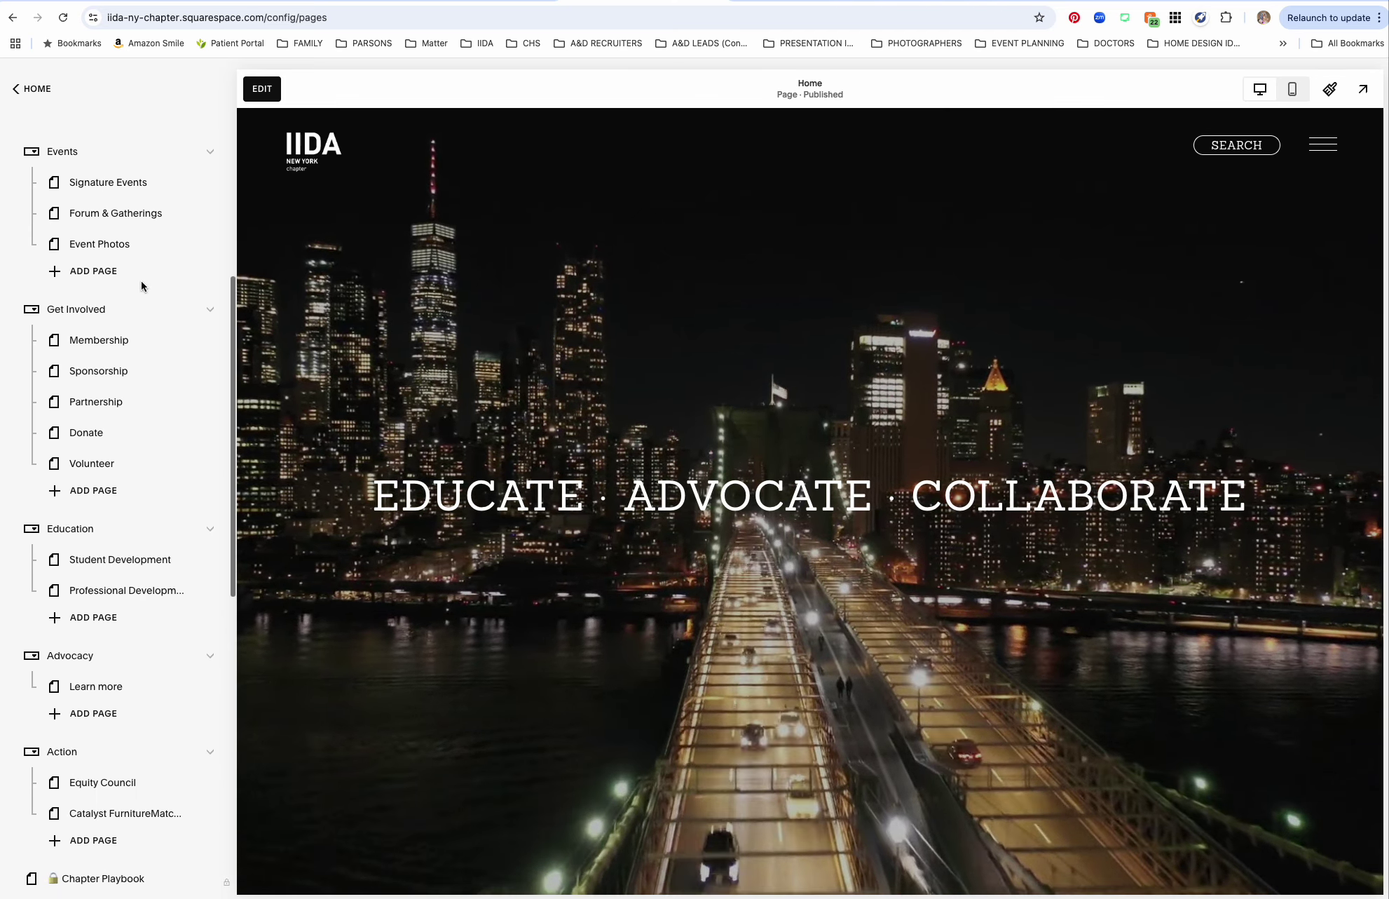
scroll(140, 280, "up", 4)
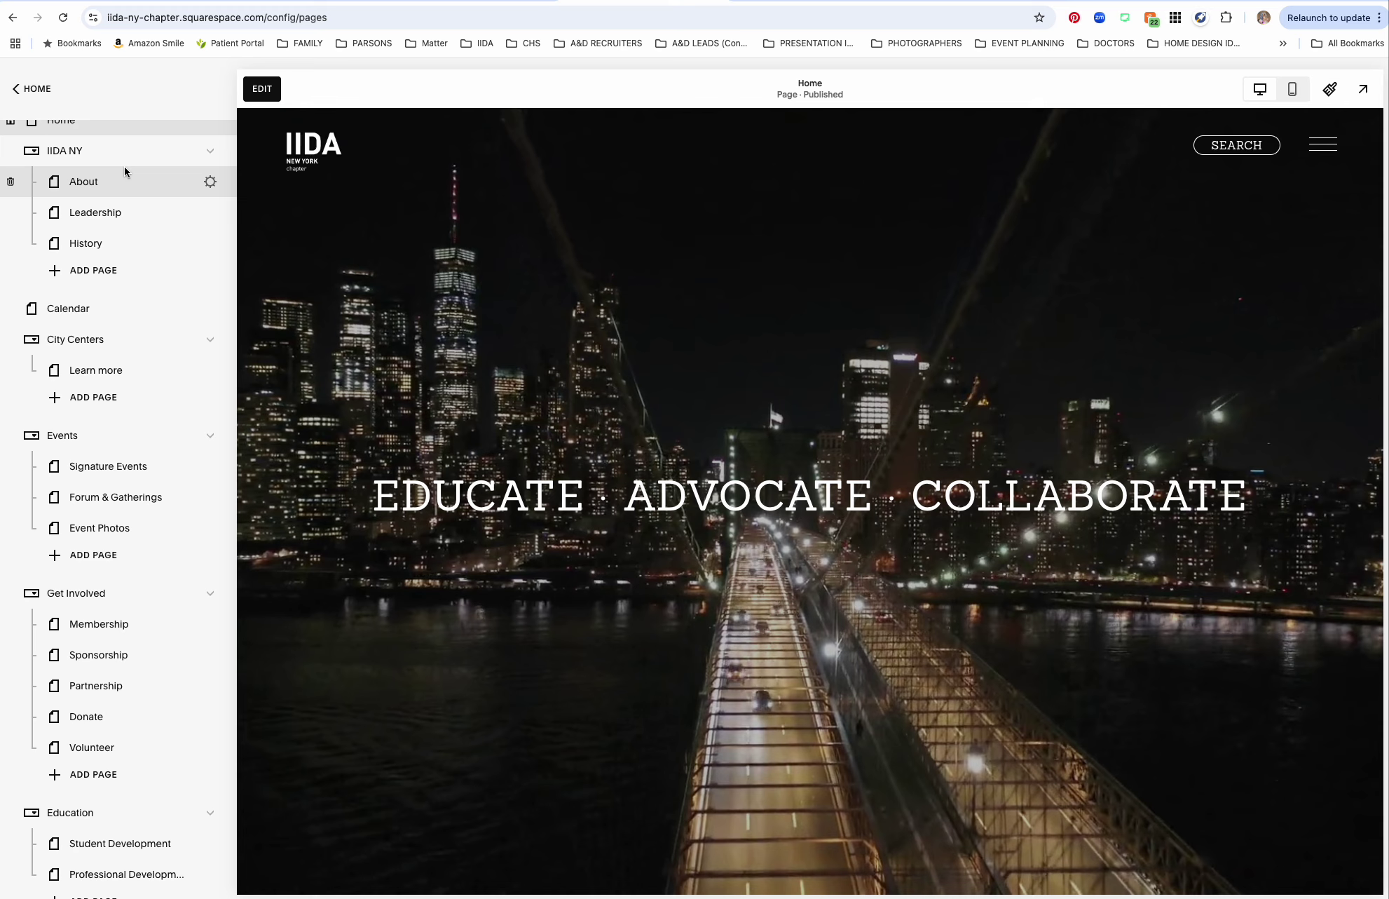
key("ctrl+Tab")
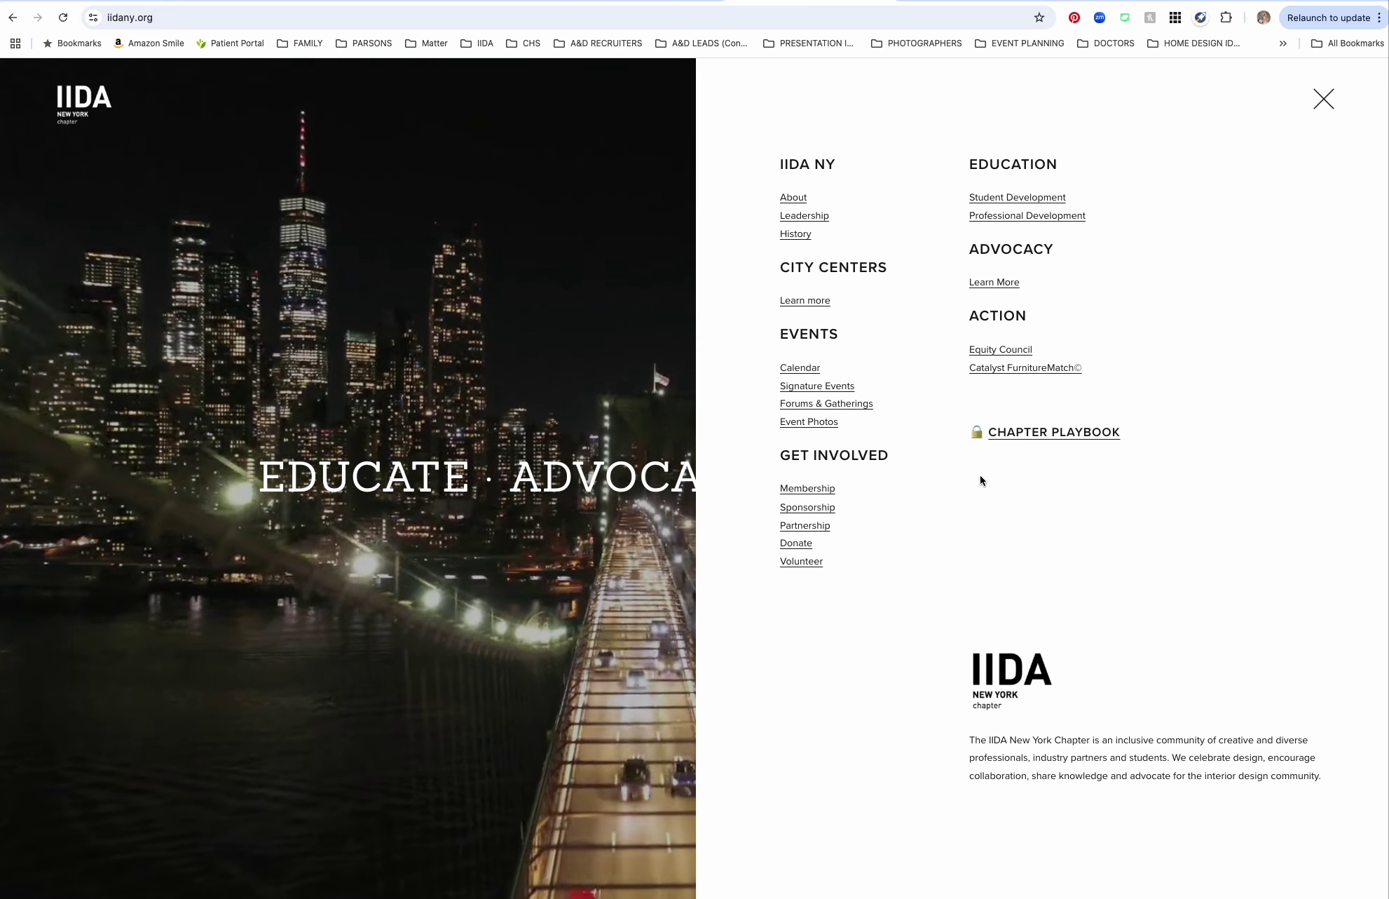
left_click(859, 4)
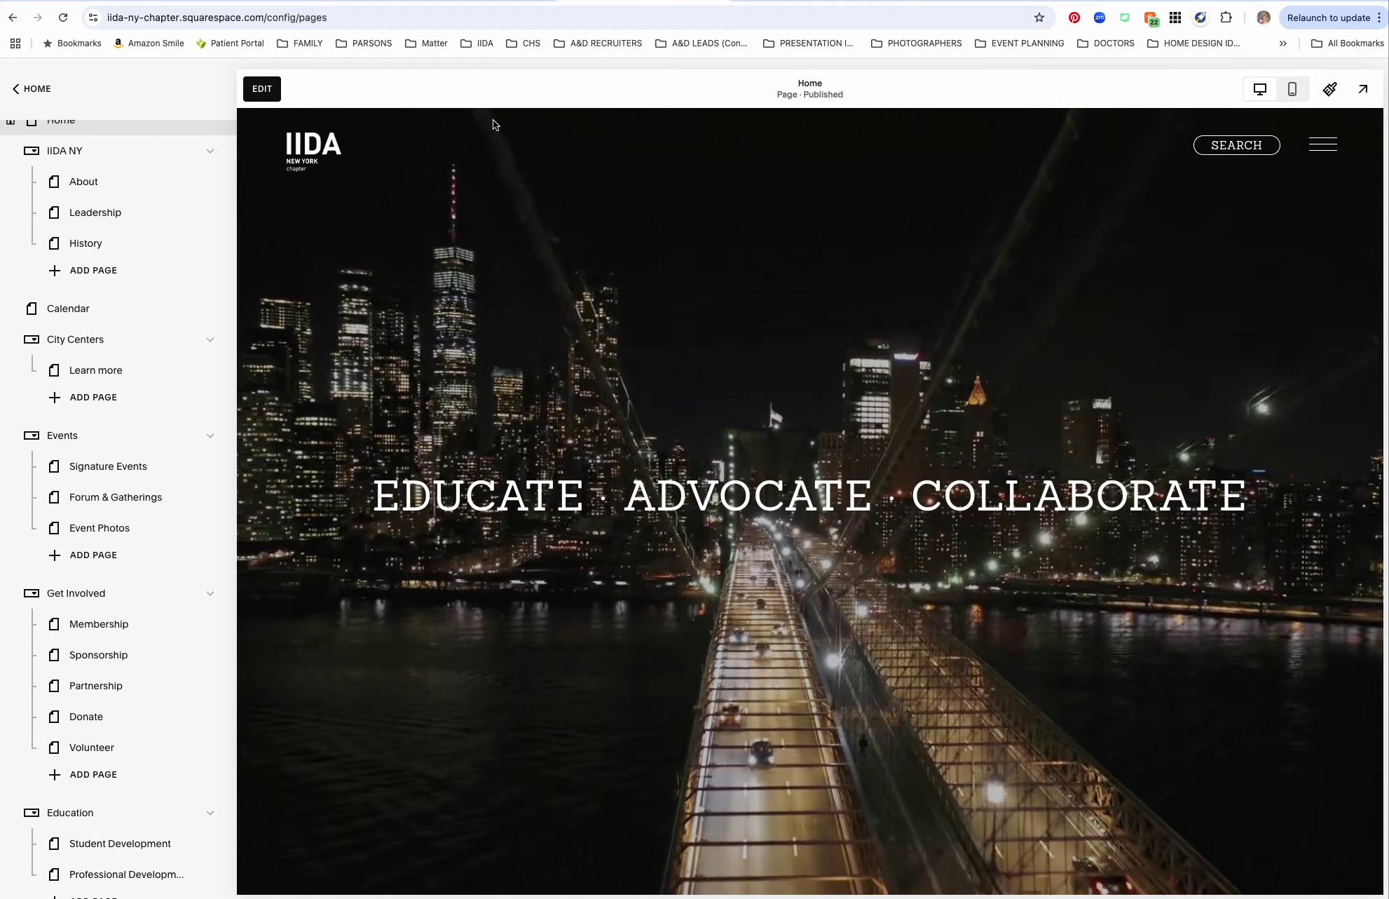
Look through the rest of the page list, including the Chapter Playbook and the Not Linked pages.
scroll(91, 532, "down", 10)
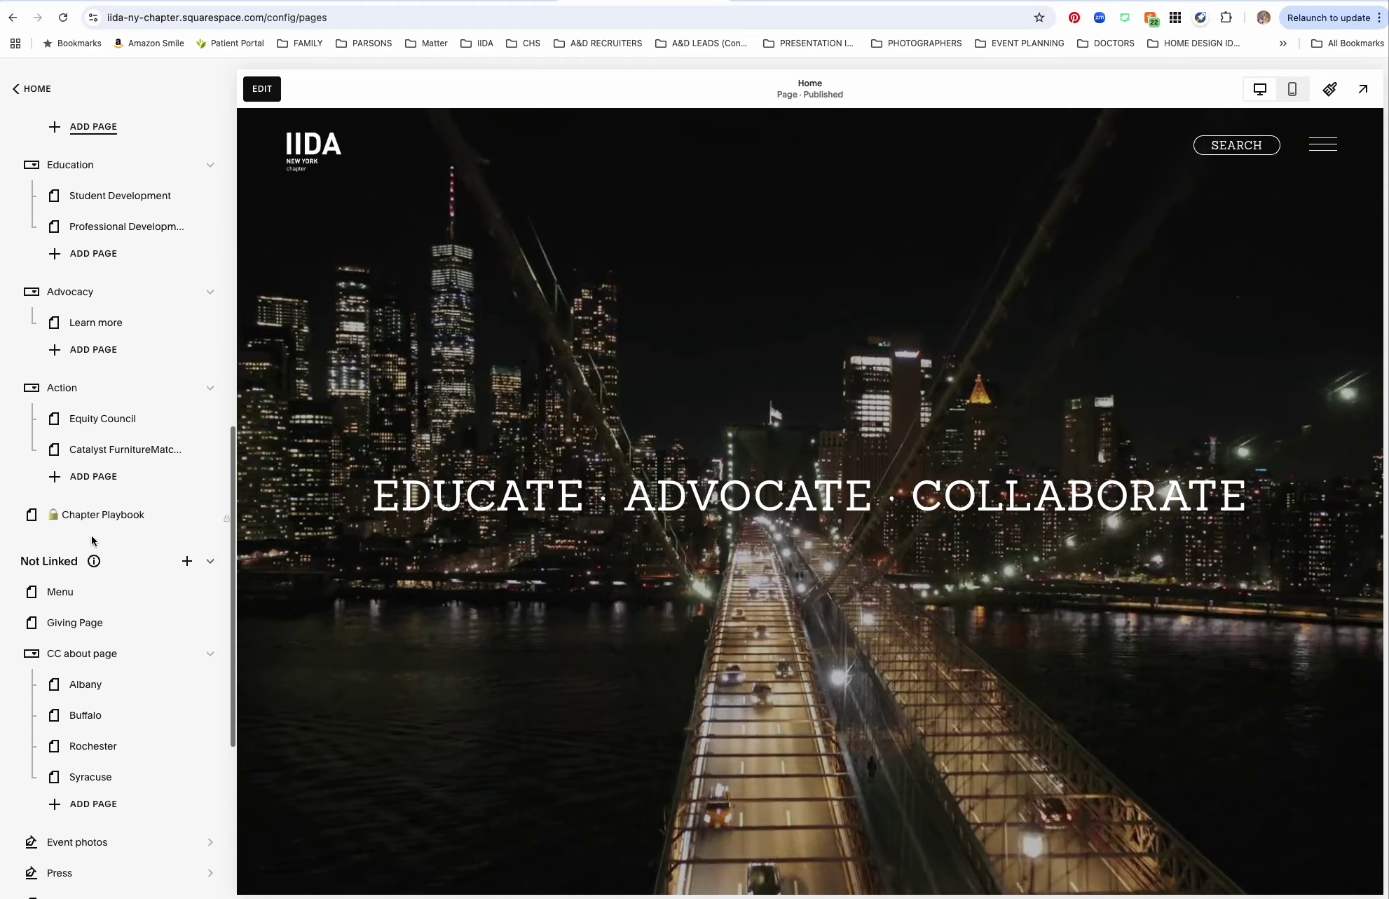
mouse_move(85, 466)
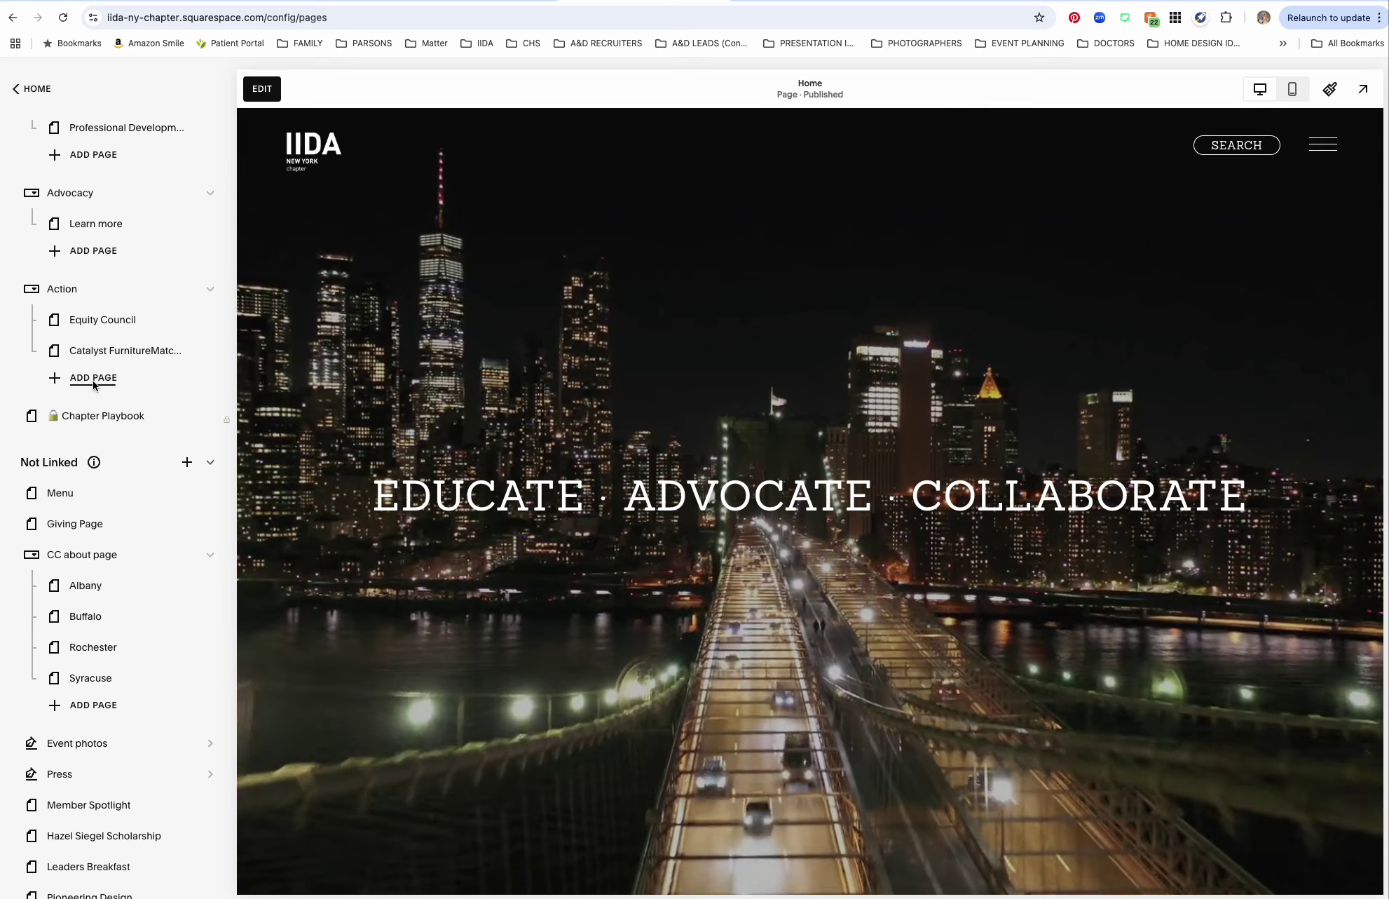
scroll(146, 475, "down", 3)
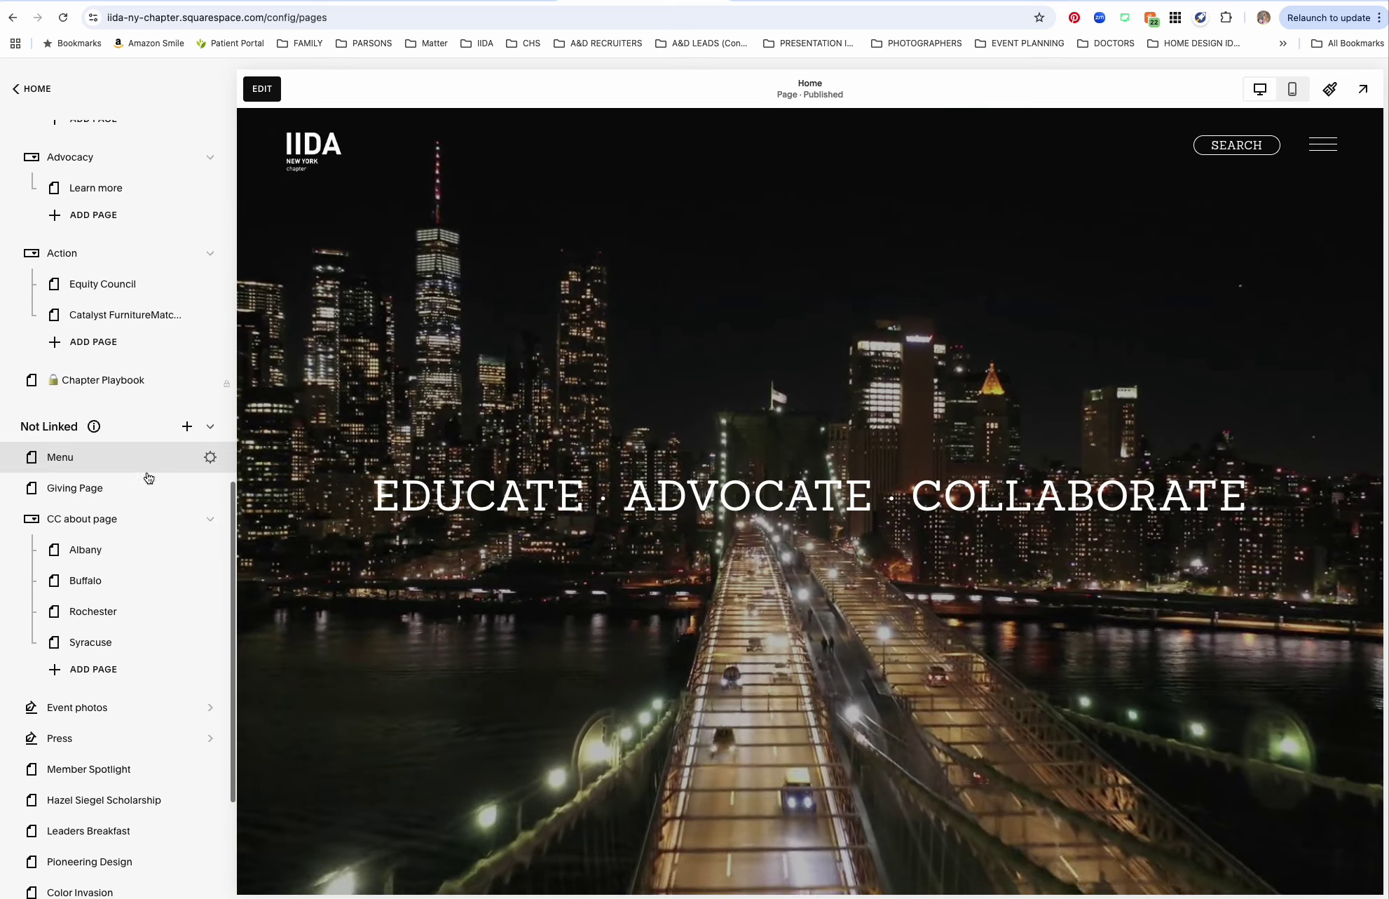
scroll(146, 477, "up", 10)
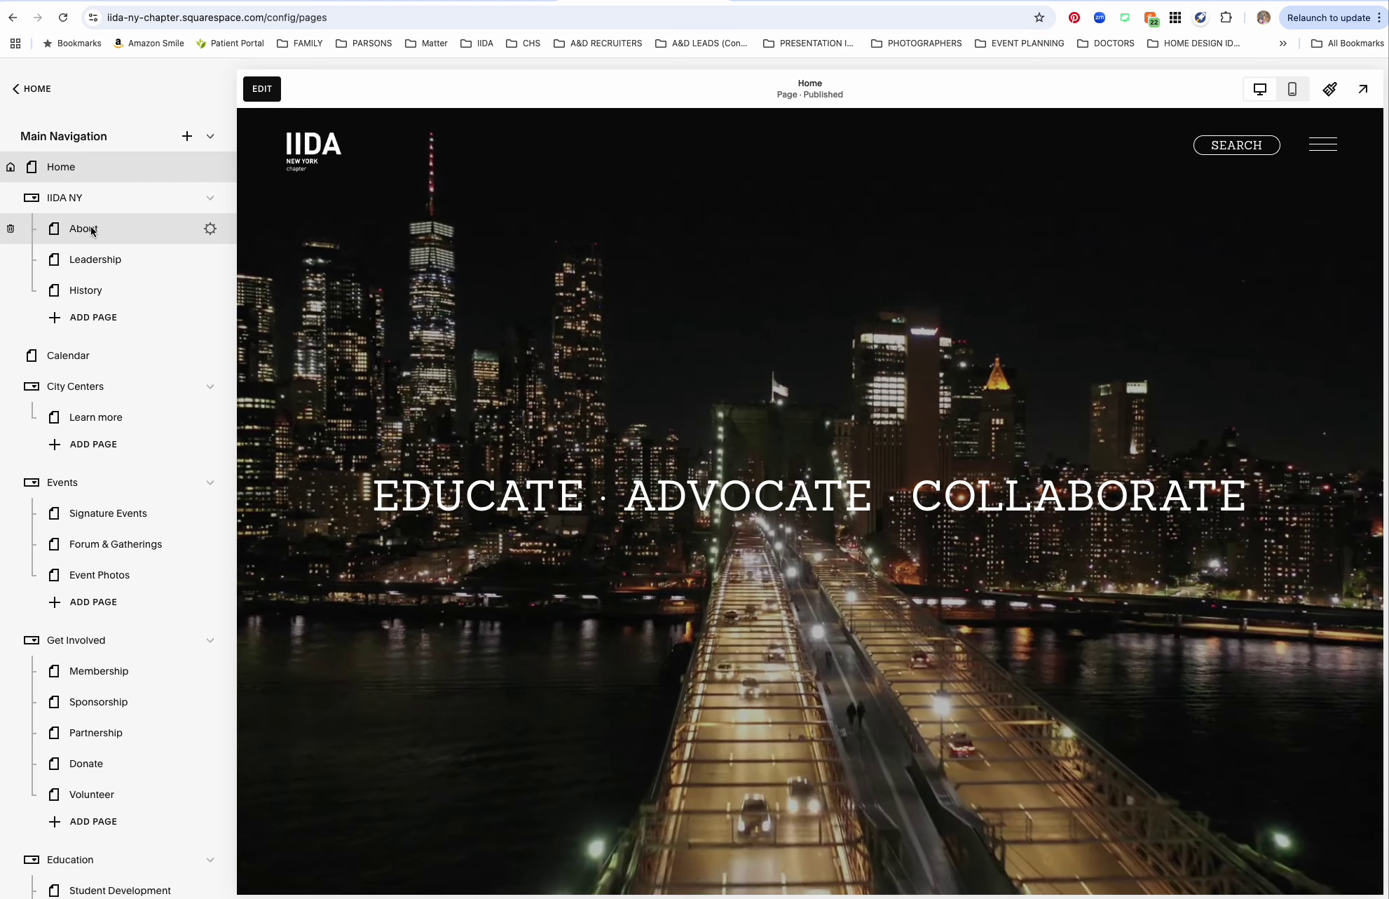
Open the About page under IIDA NY, review its content, and put it into edit mode.
left_click(83, 228)
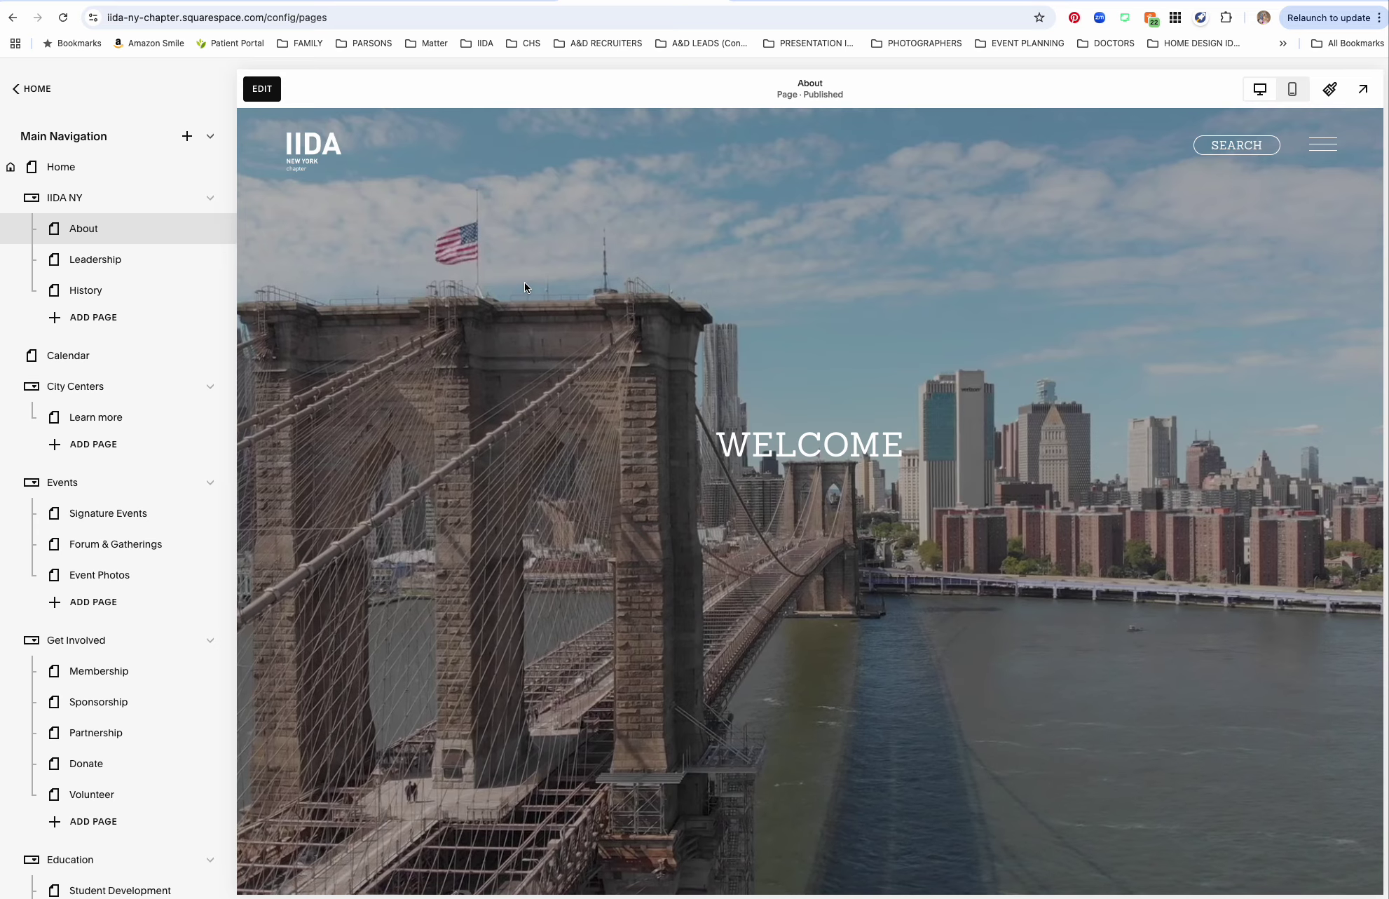
scroll(524, 282, "down", 5)
scroll(524, 283, "down", 10)
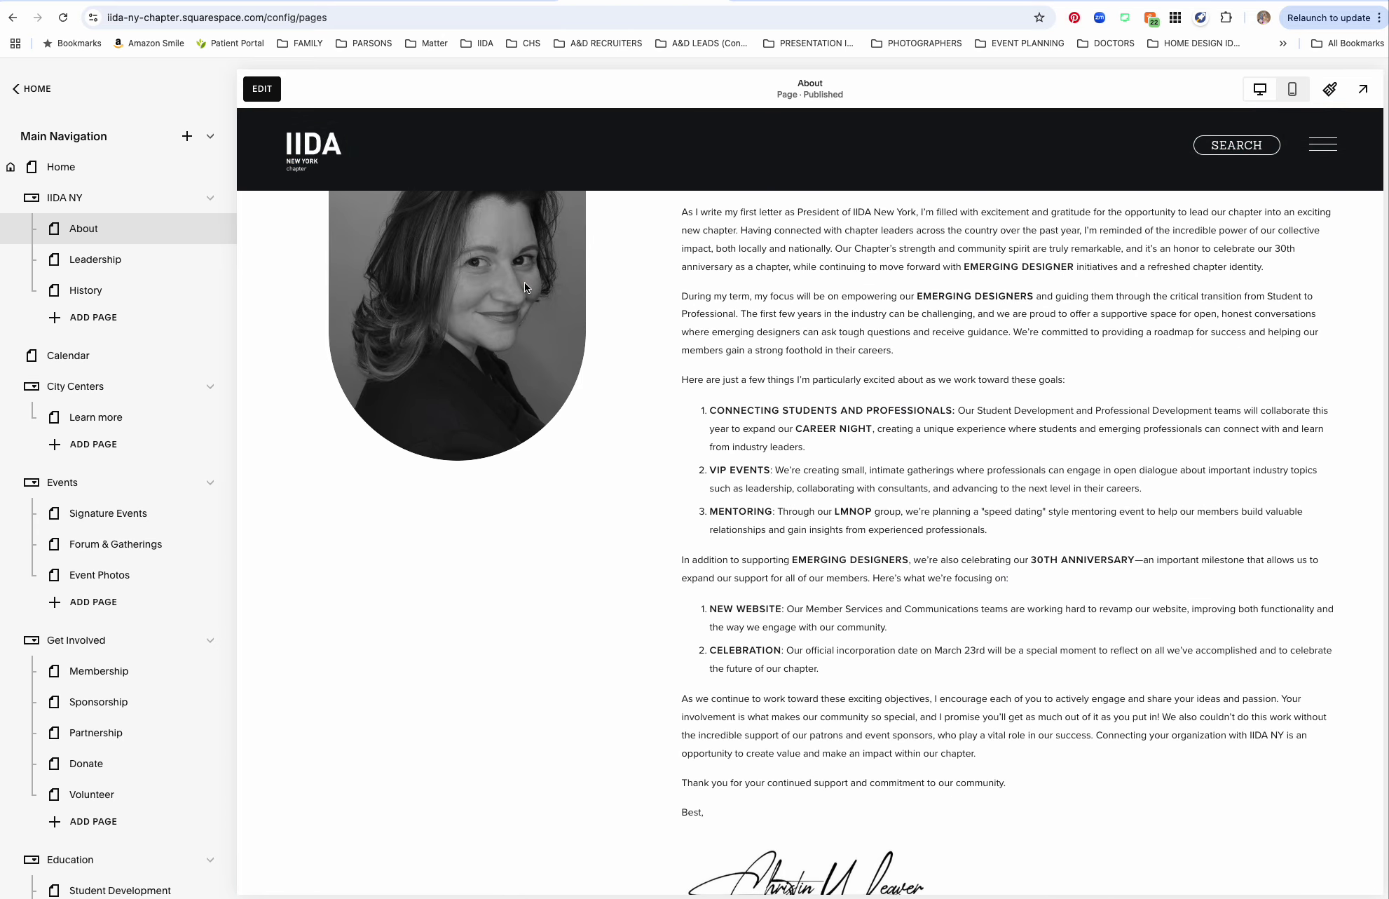
scroll(524, 282, "up", 15)
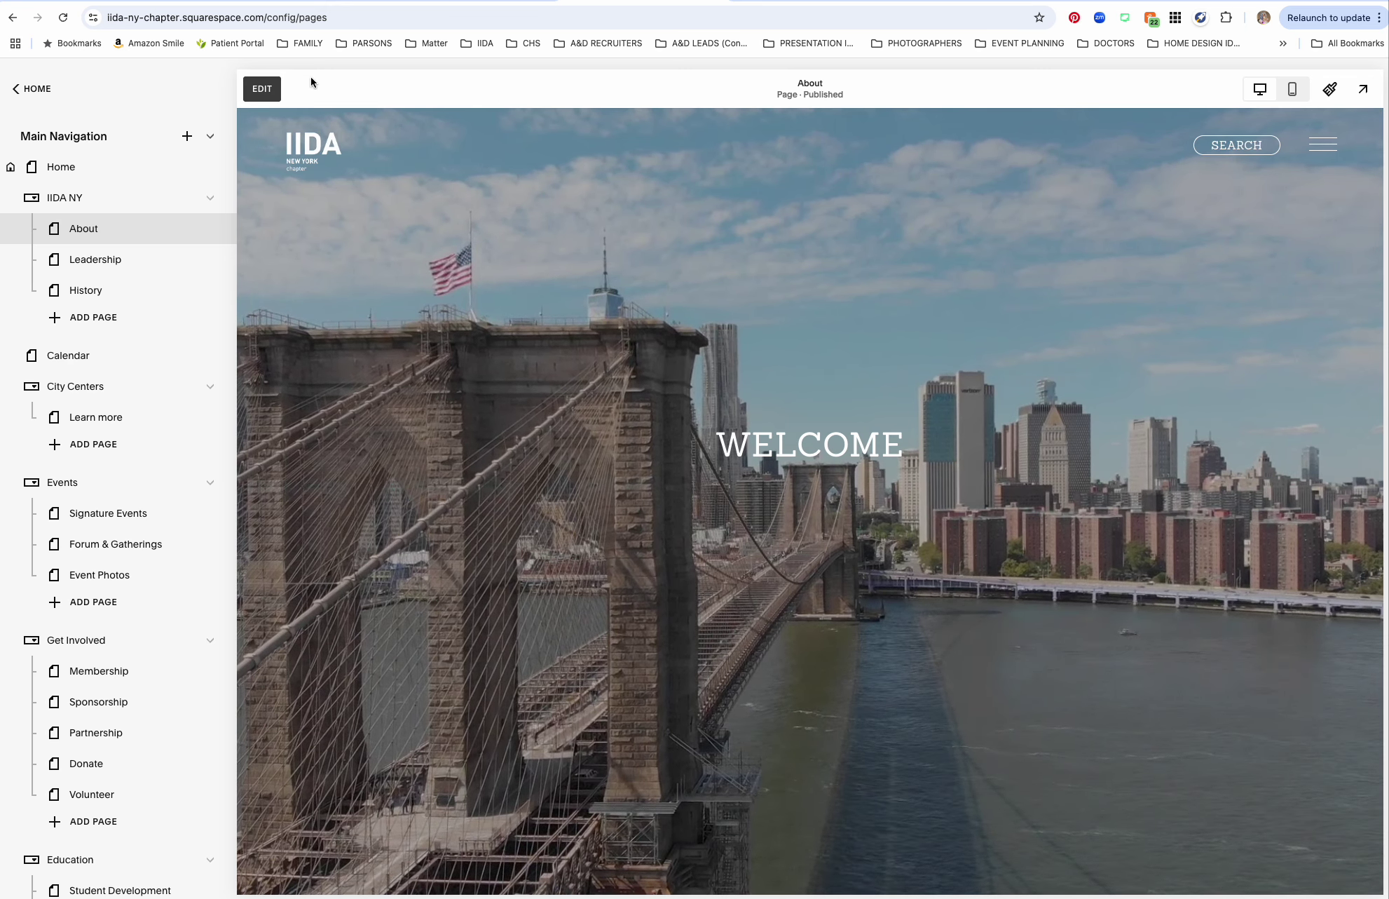
left_click(259, 84)
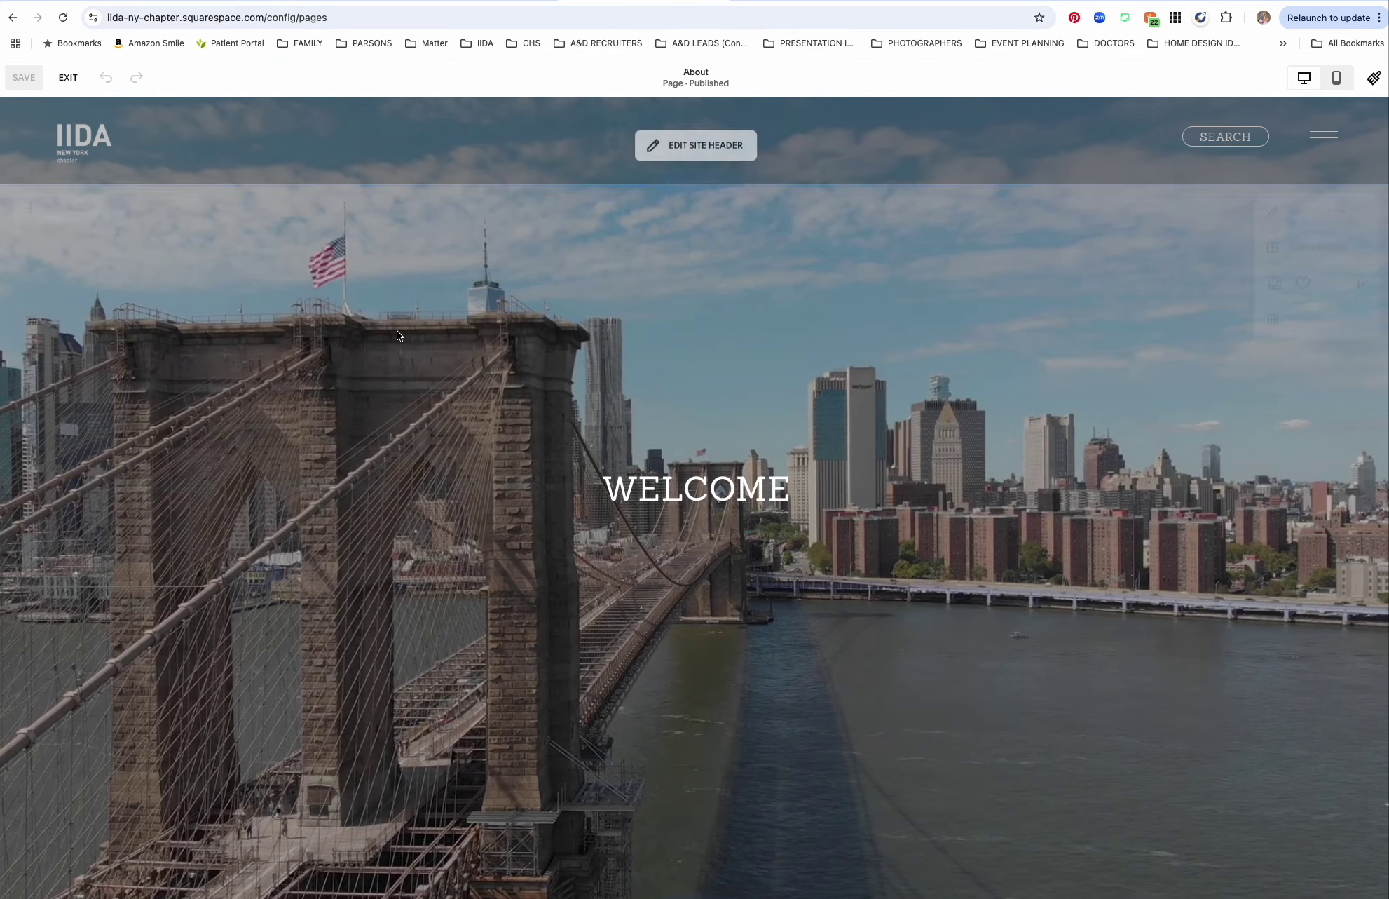
Examine the About page's editable sections and their options, from the WELCOME banner to the letter from the president.
scroll(515, 559, "down", 5)
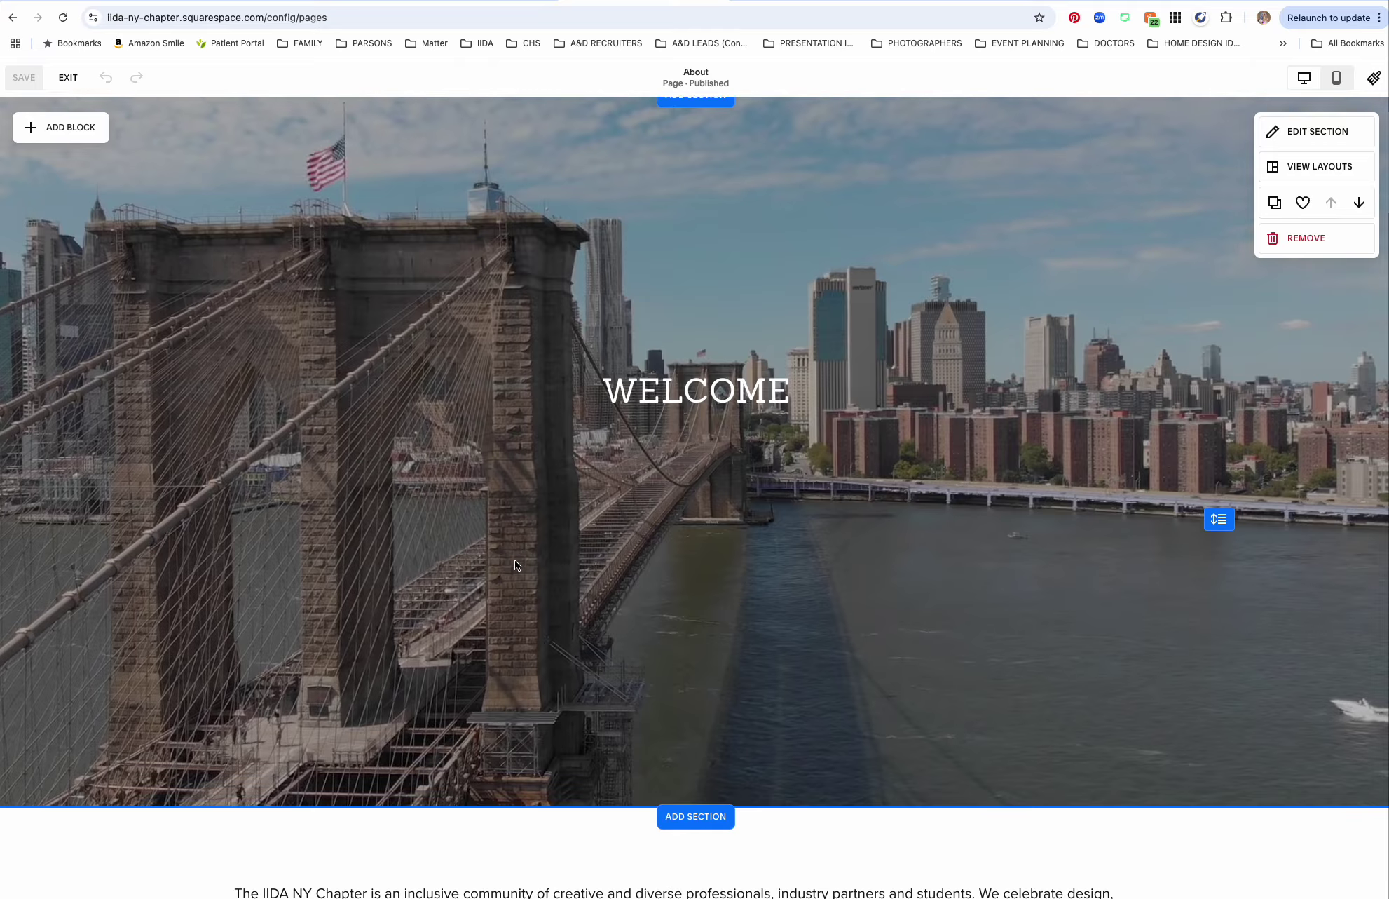
scroll(580, 506, "down", 5)
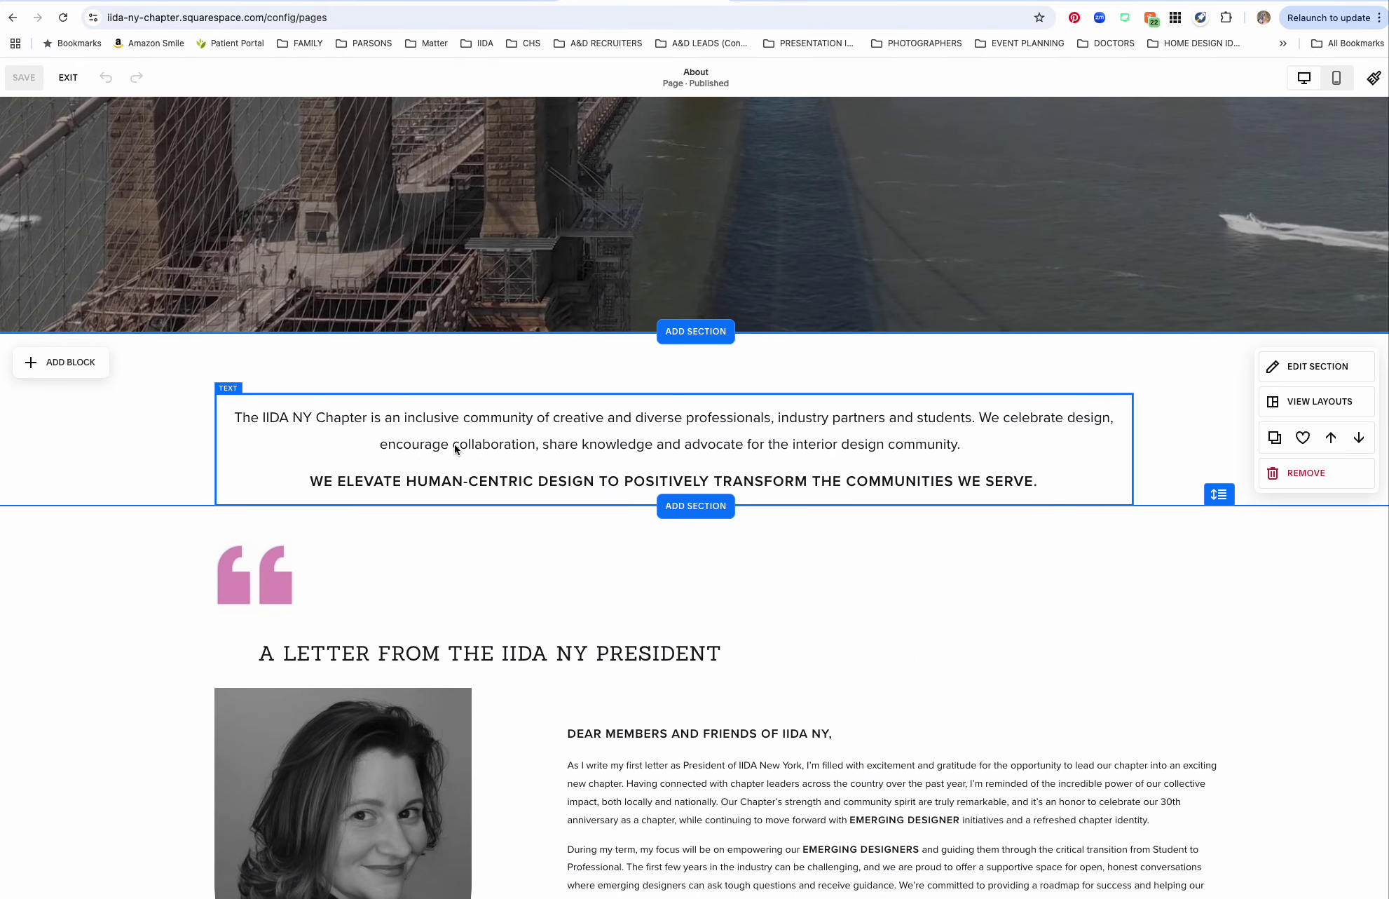
scroll(453, 444, "up", 10)
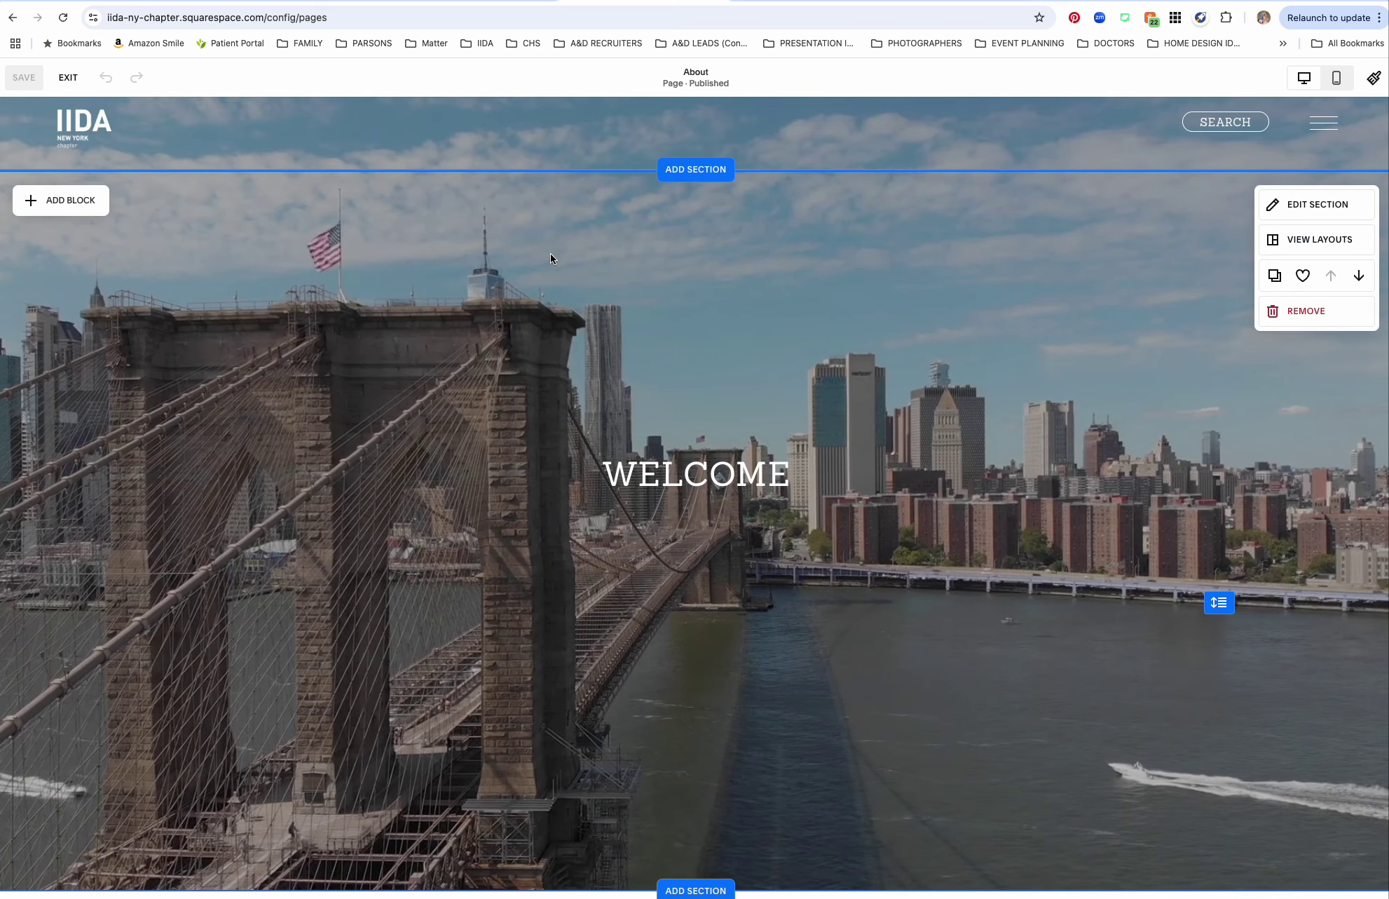
scroll(550, 258, "down", 2)
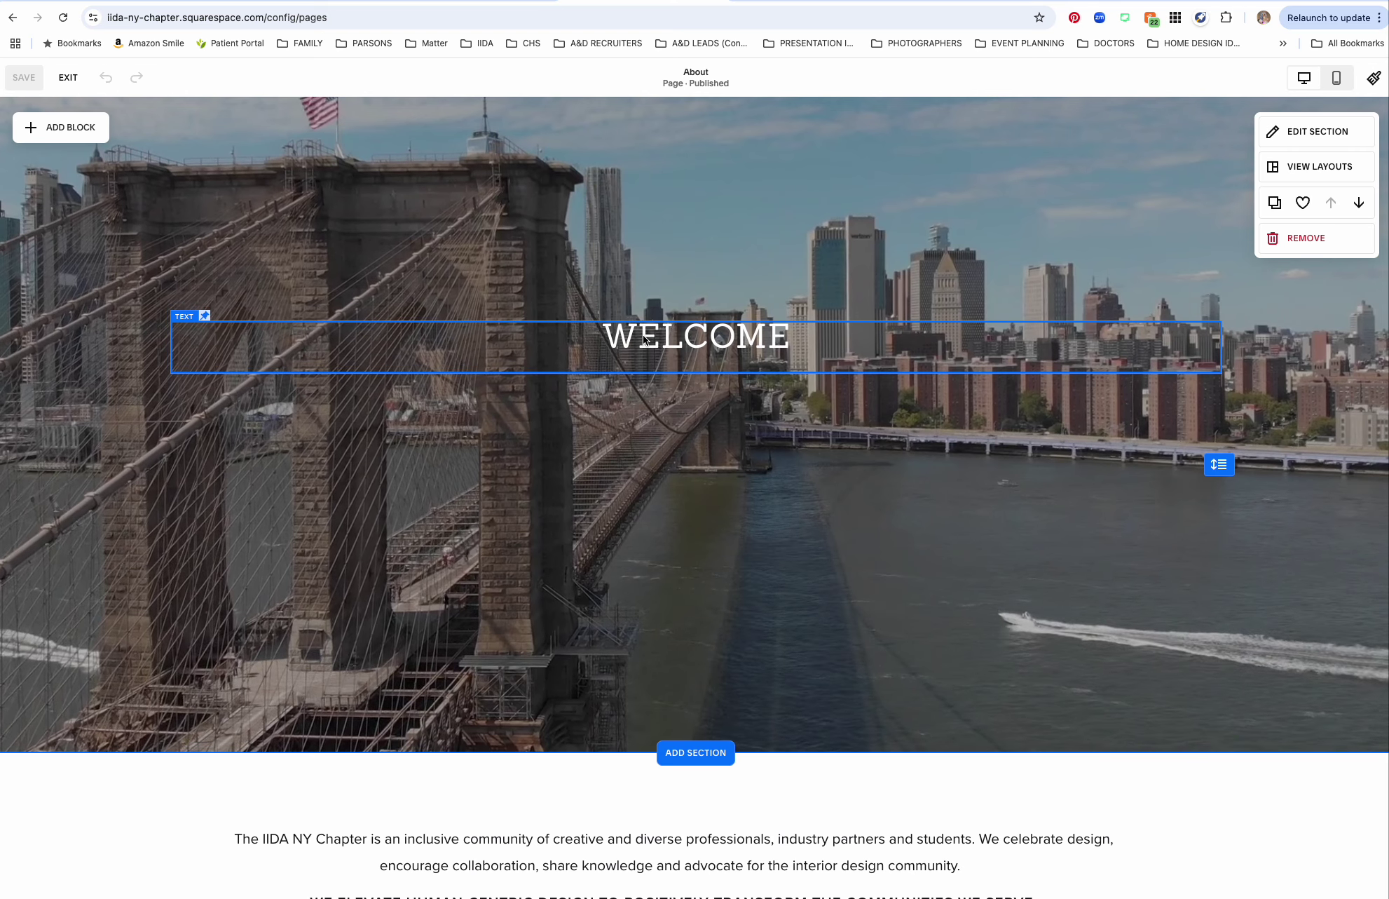
scroll(484, 239, "up", 2)
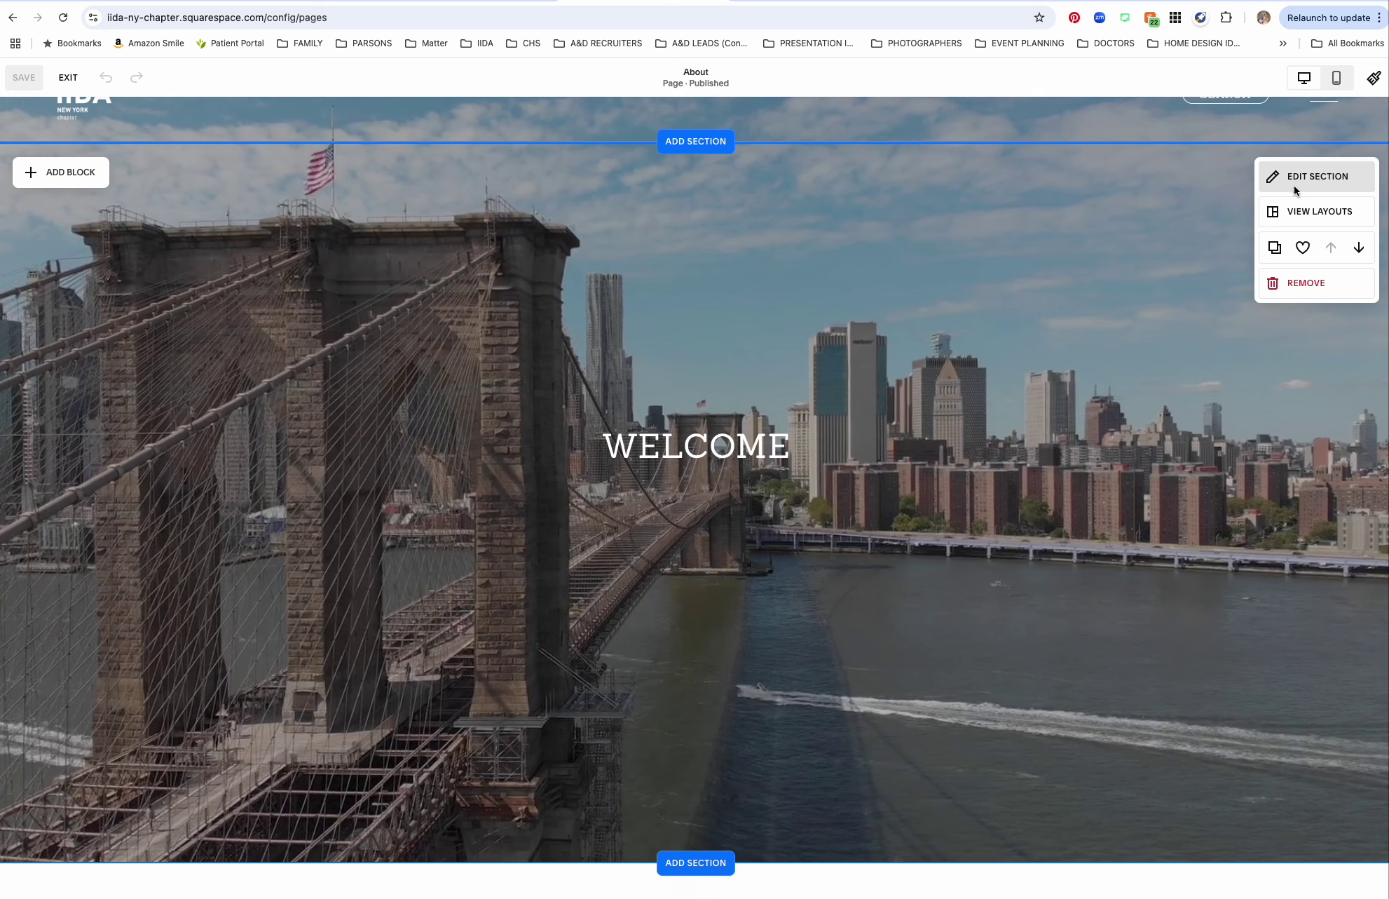
scroll(908, 330, "down", 5)
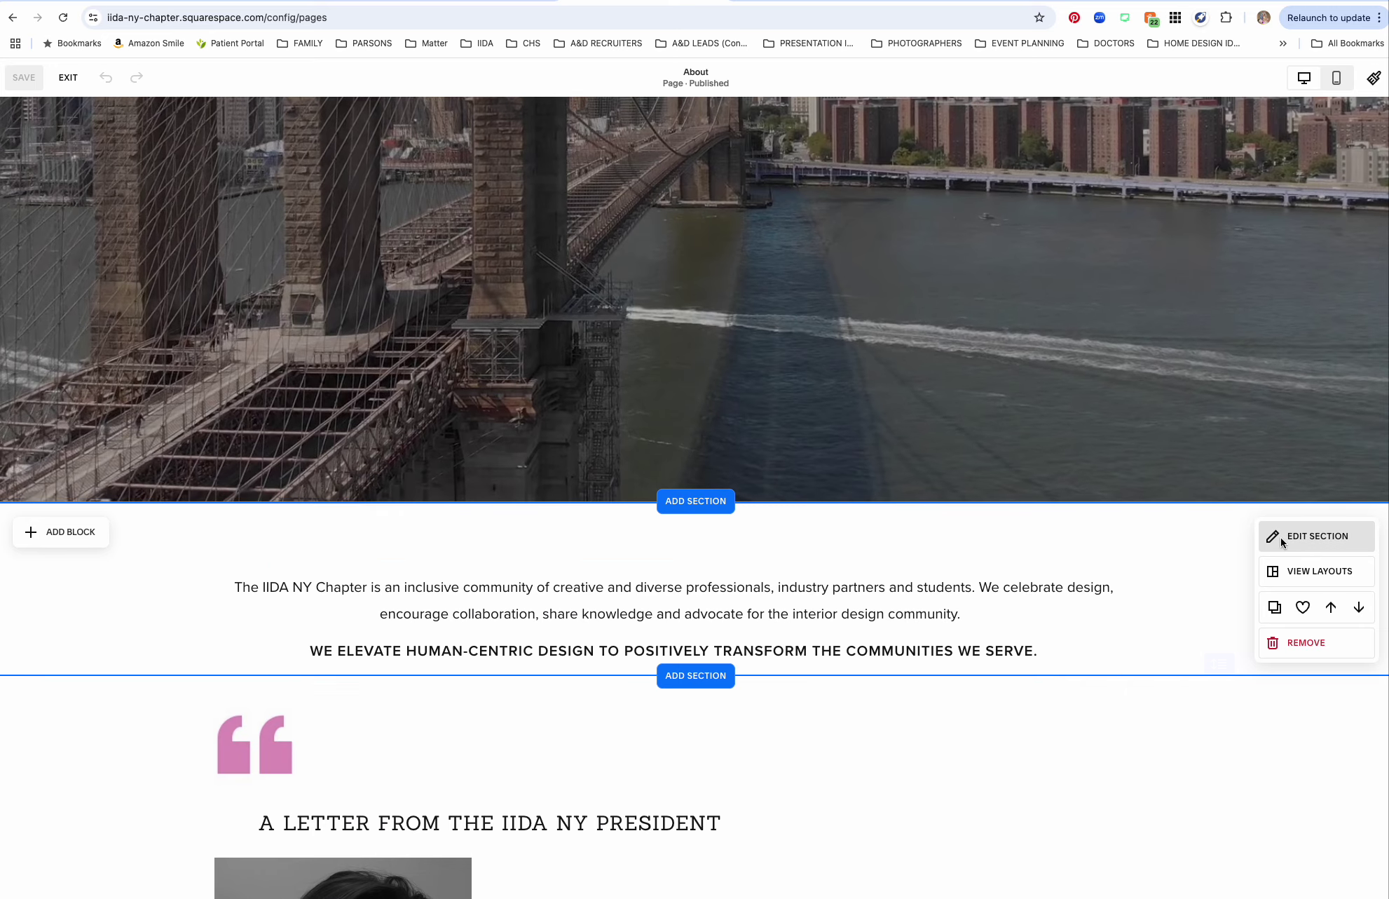
scroll(895, 439, "down", 4)
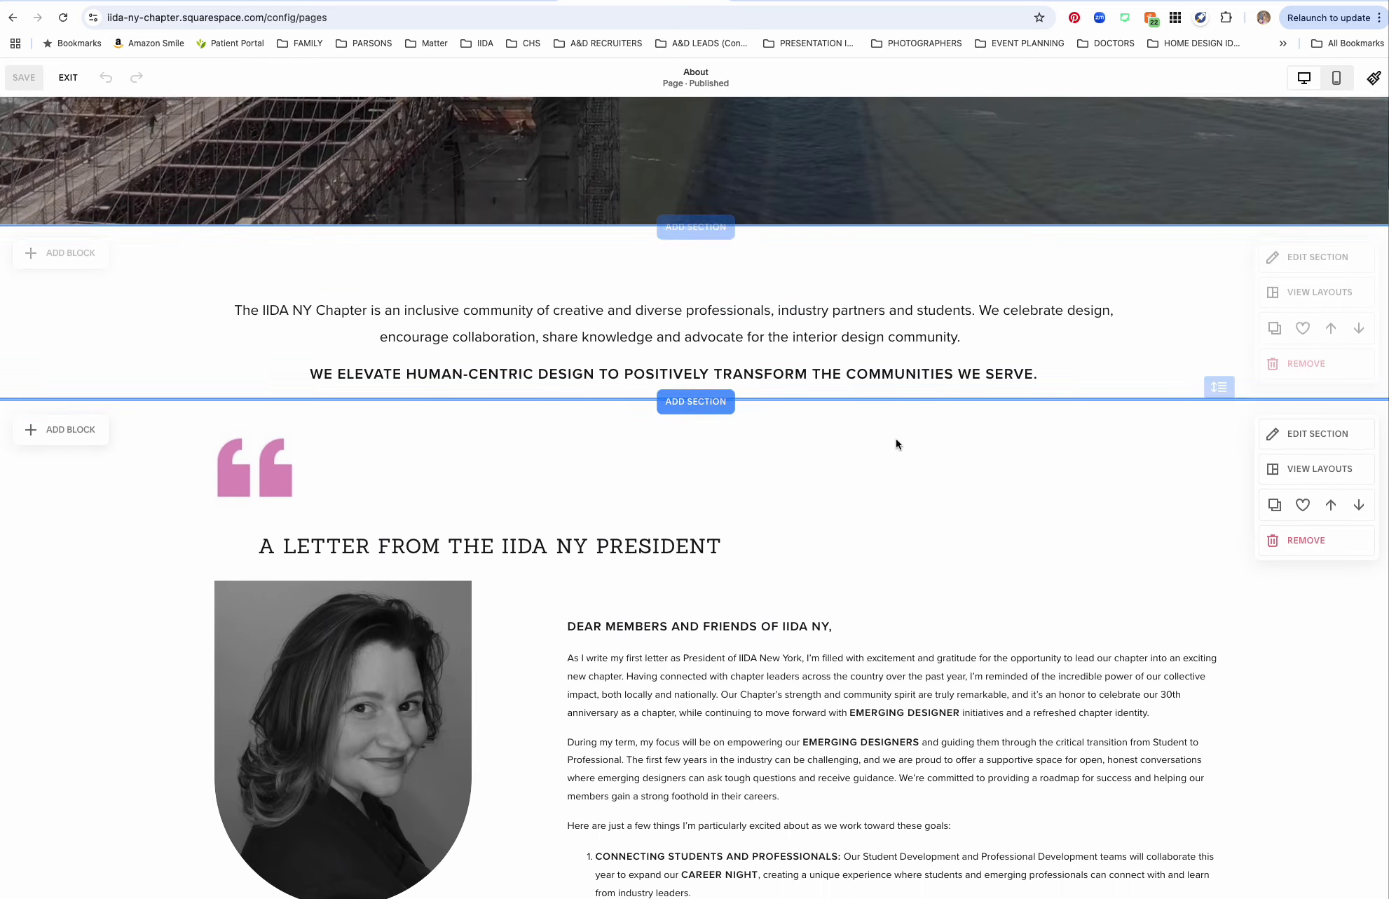
Open the background settings of the About page's WELCOME banner section to examine its hero video.
scroll(895, 438, "up", 7)
scroll(895, 438, "up", 2)
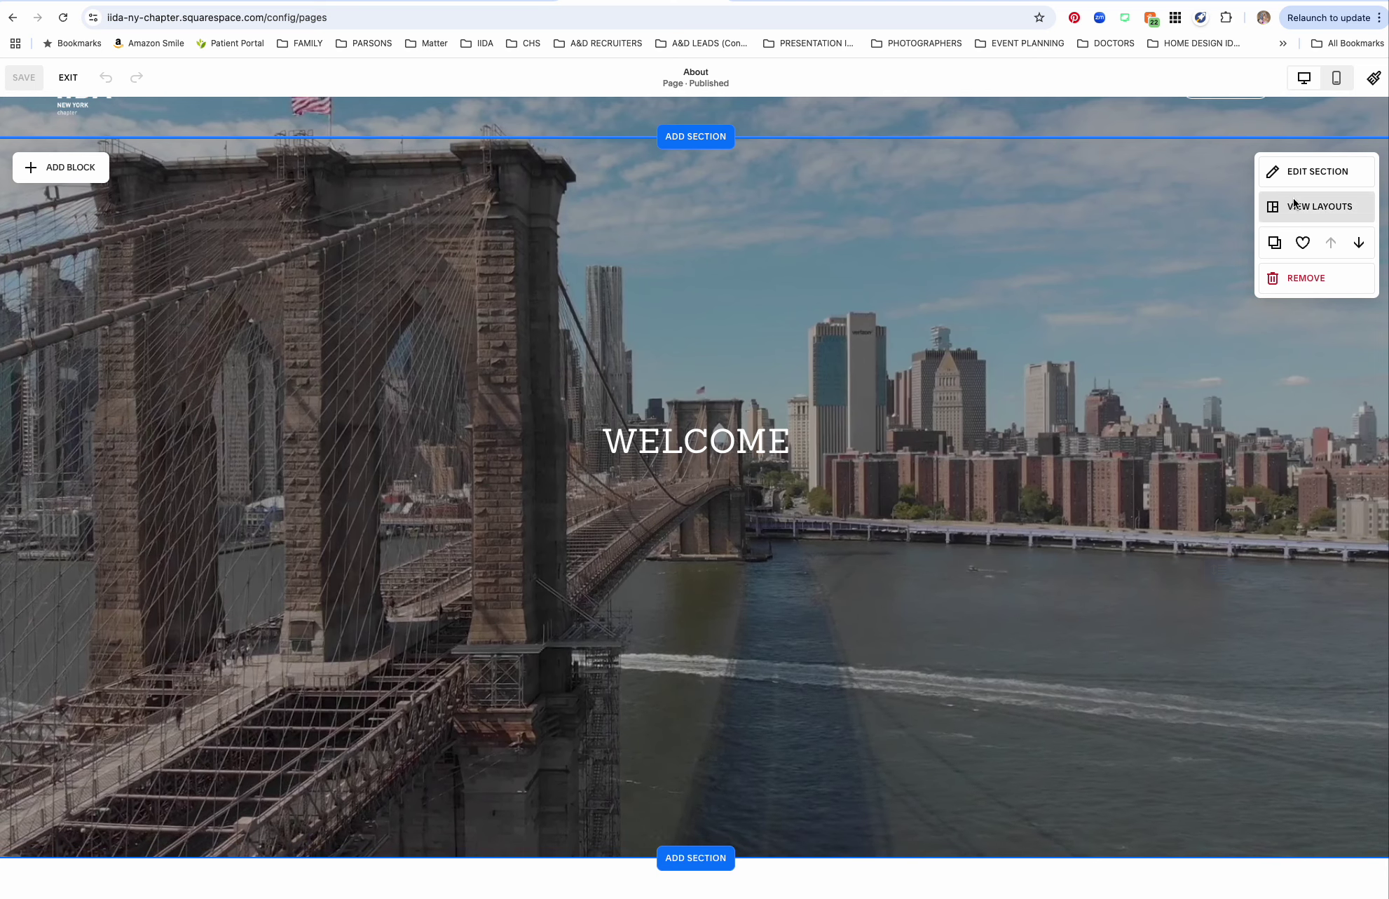
left_click(1286, 174)
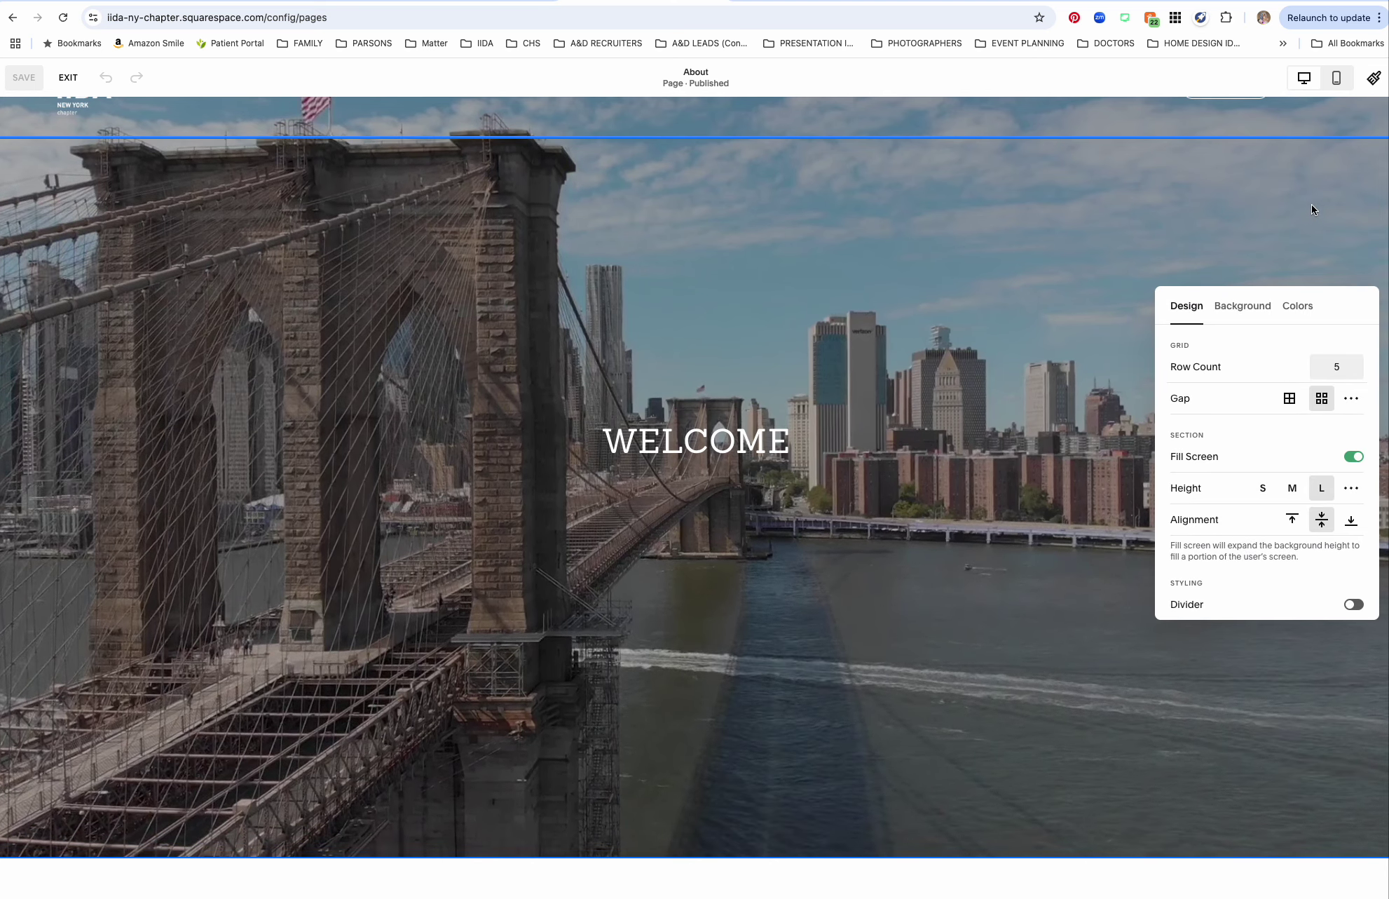
left_click(1237, 313)
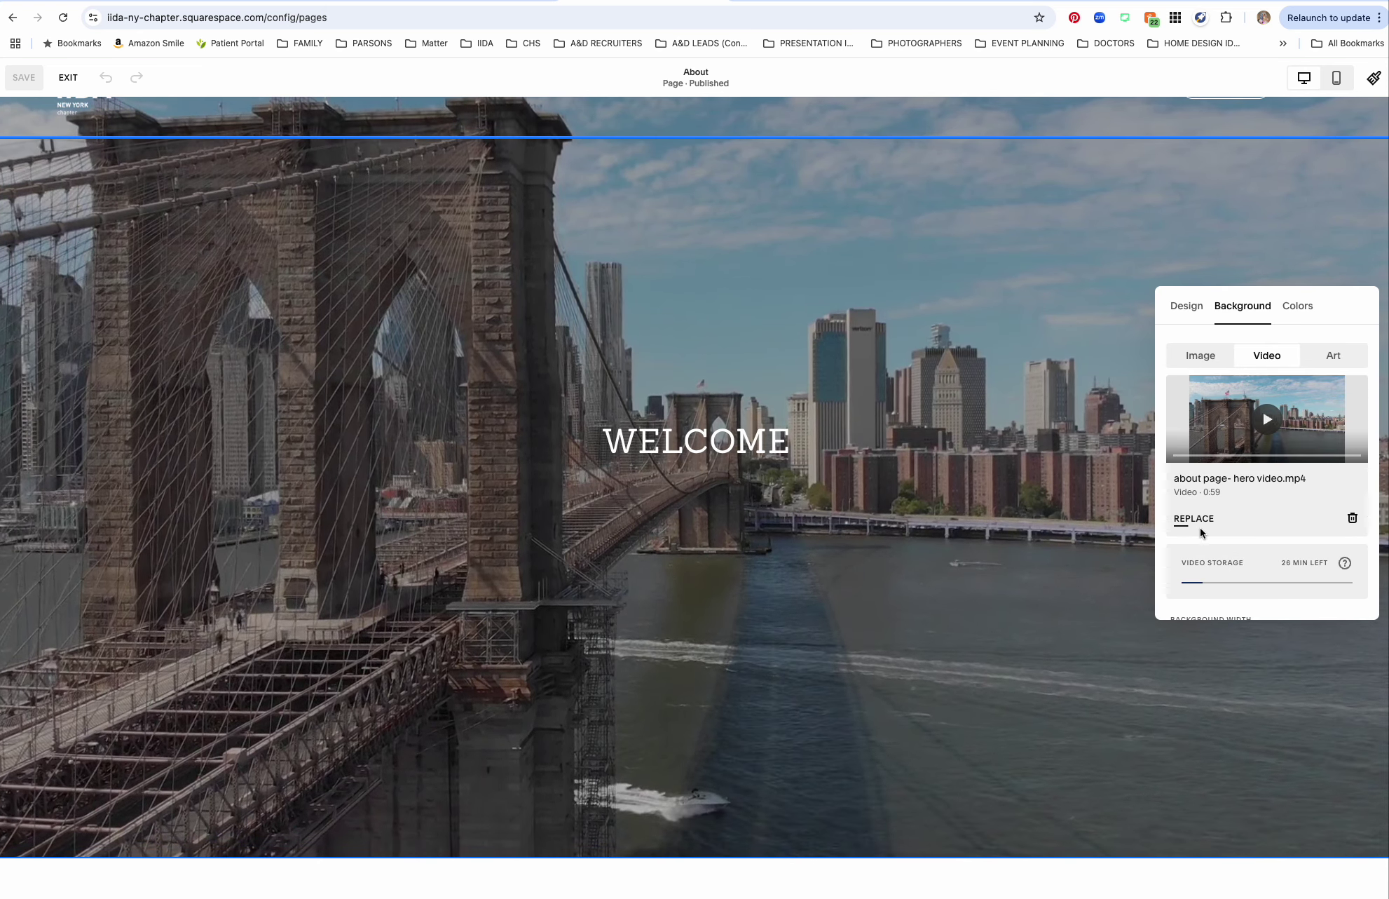
Switch the WELCOME banner's background to Image and back to Video, and leave edit mode without saving.
left_click(1190, 360)
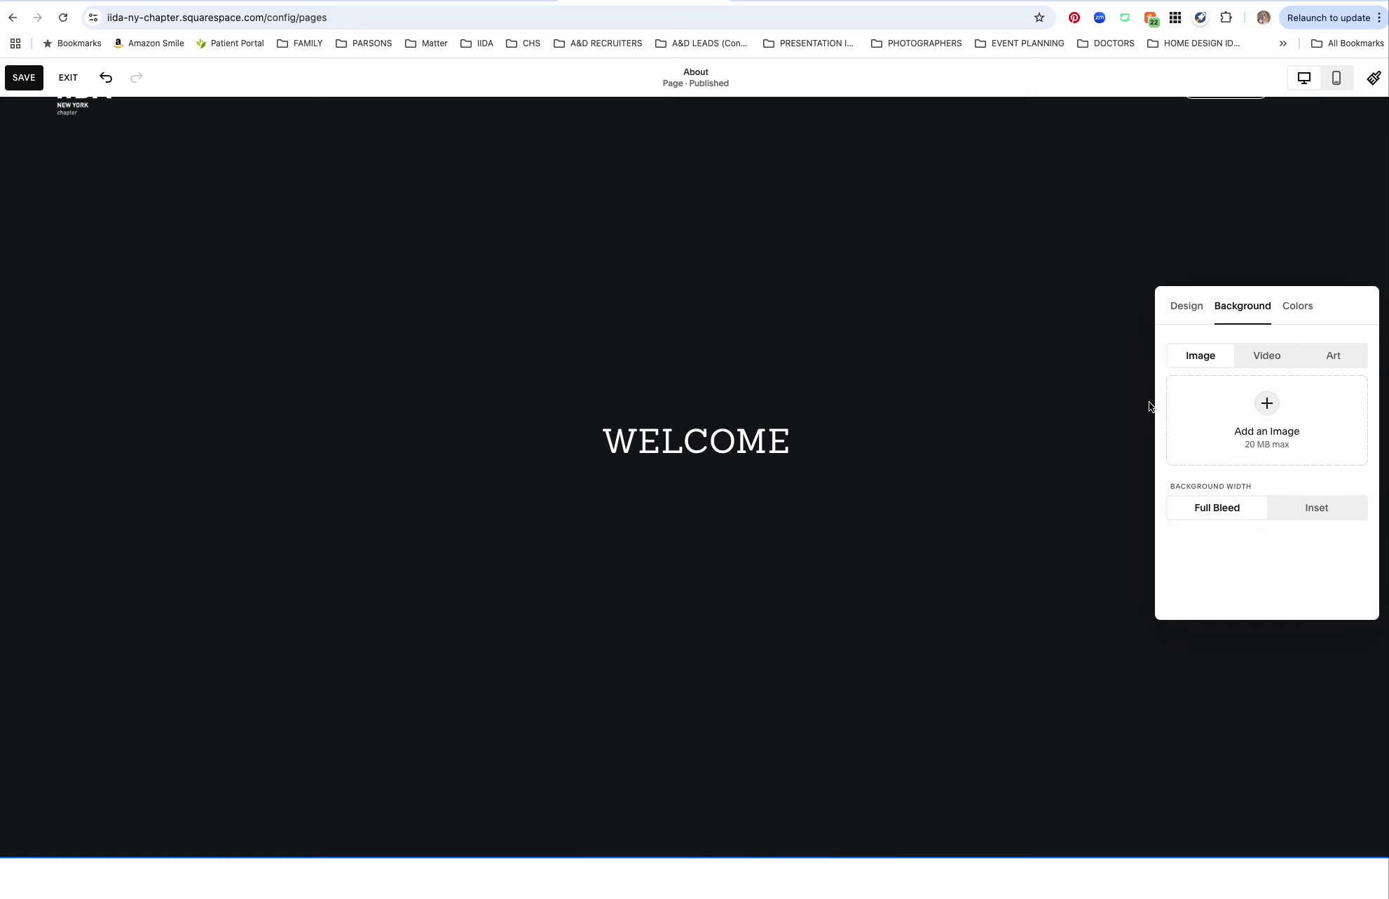
left_click(1268, 355)
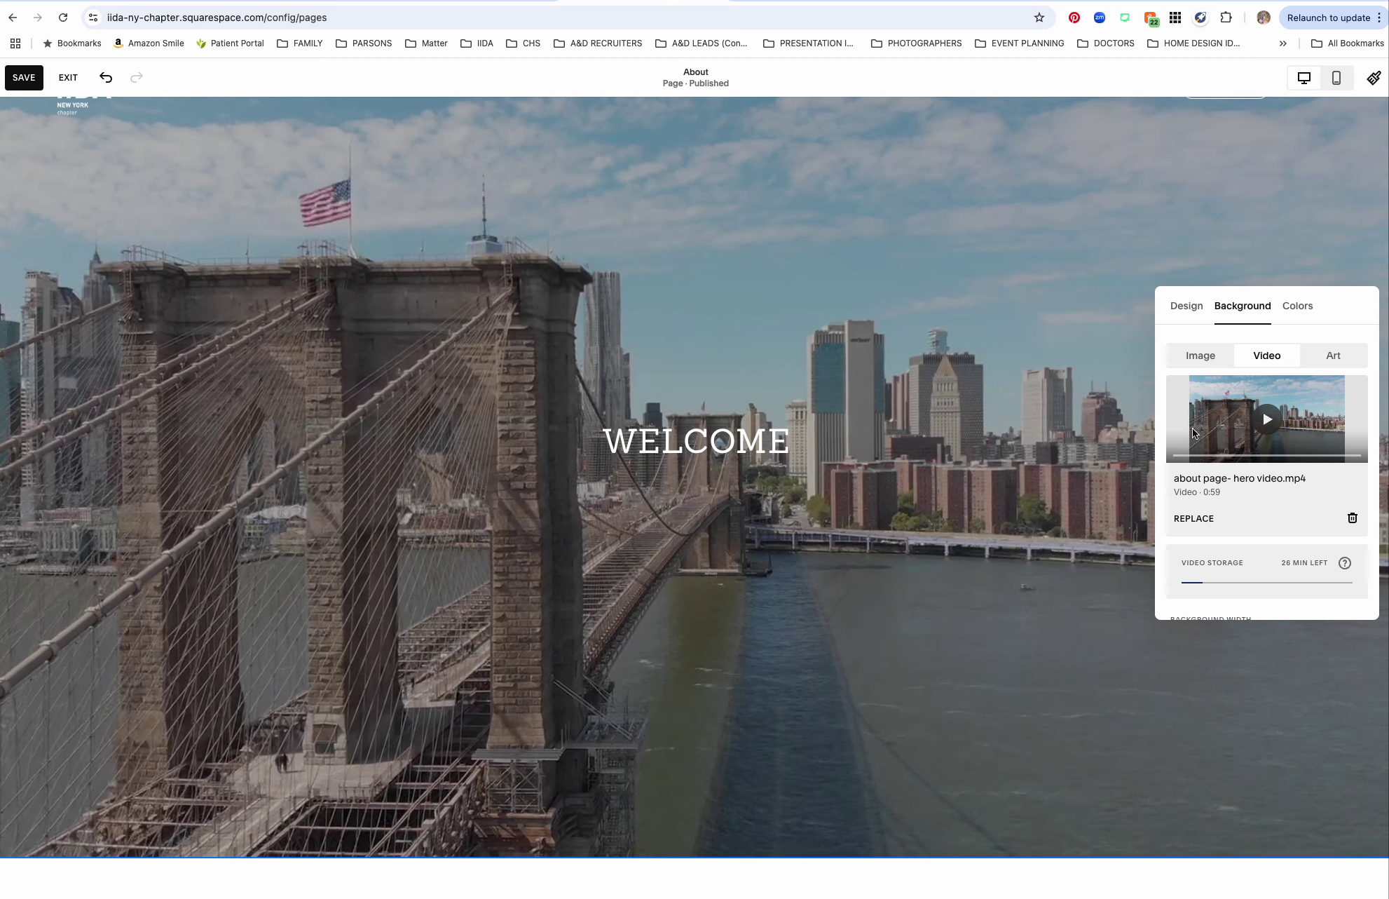
left_click(65, 79)
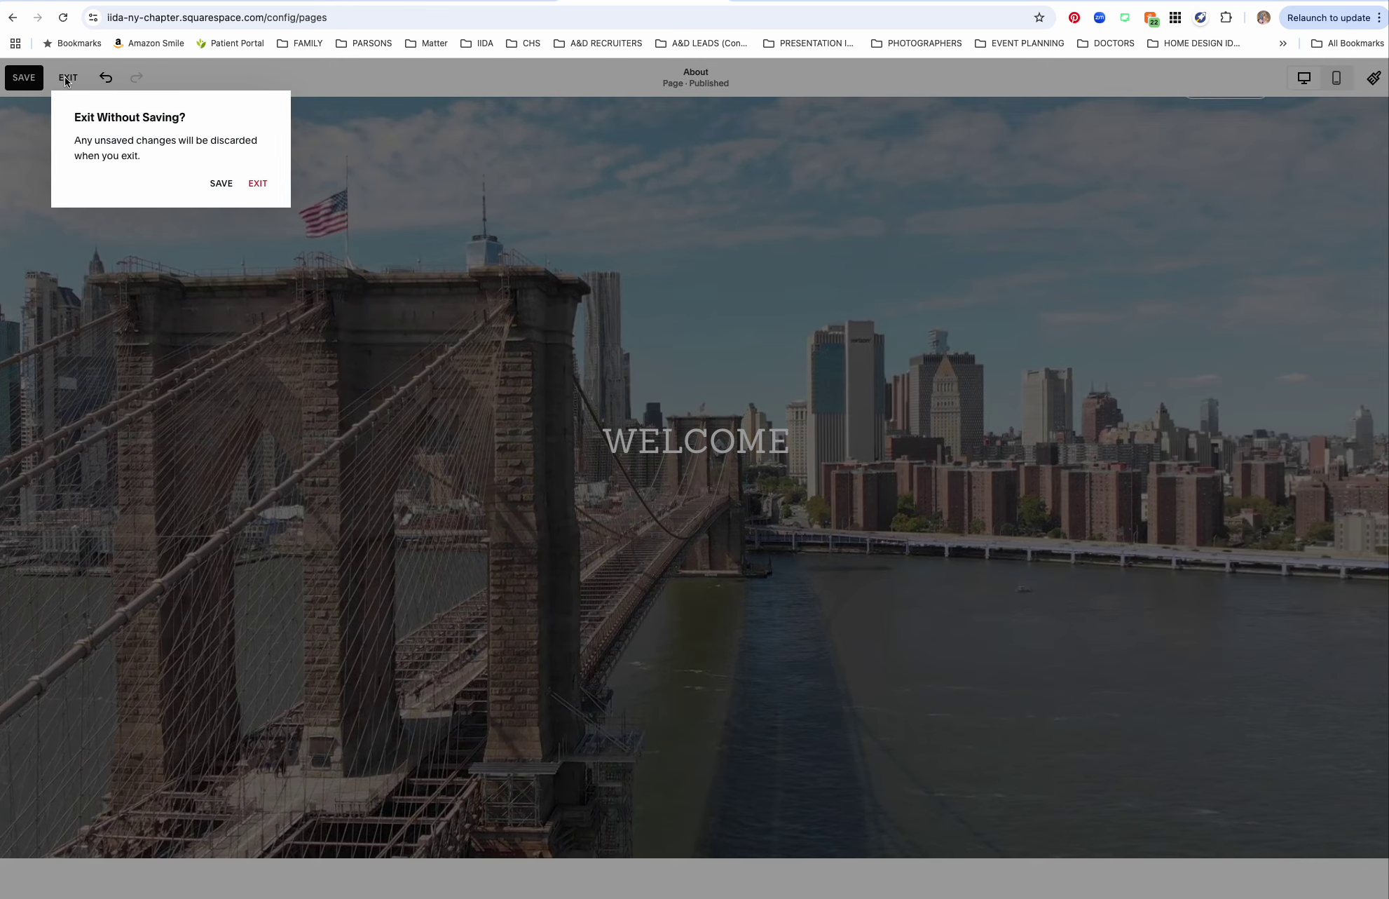
left_click(258, 184)
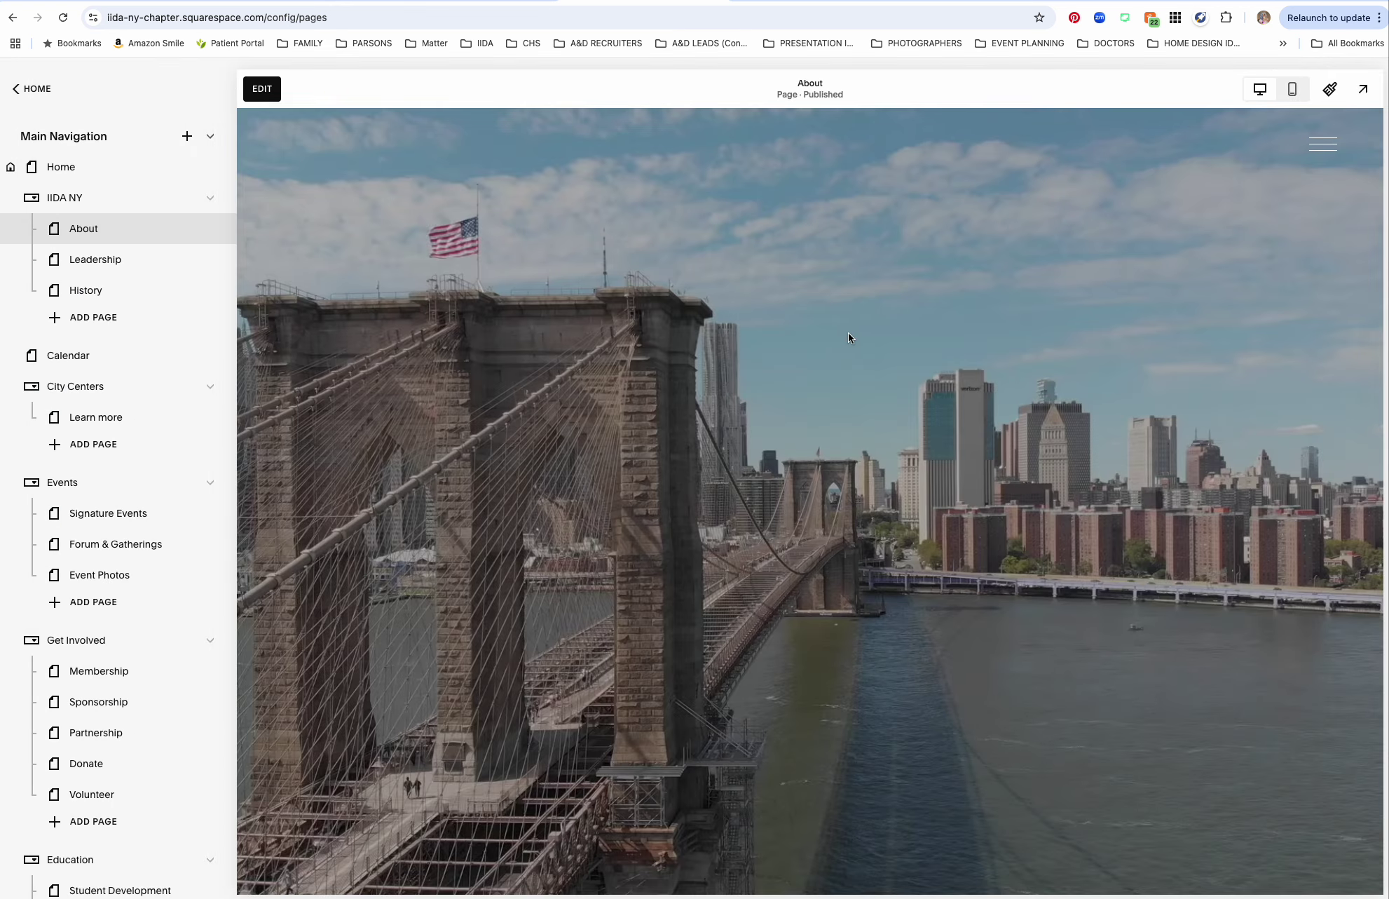
Put the About page back into edit mode and replace "PRESIDENT" with "BLABLA" in the letter's heading.
scroll(849, 337, "down", 4)
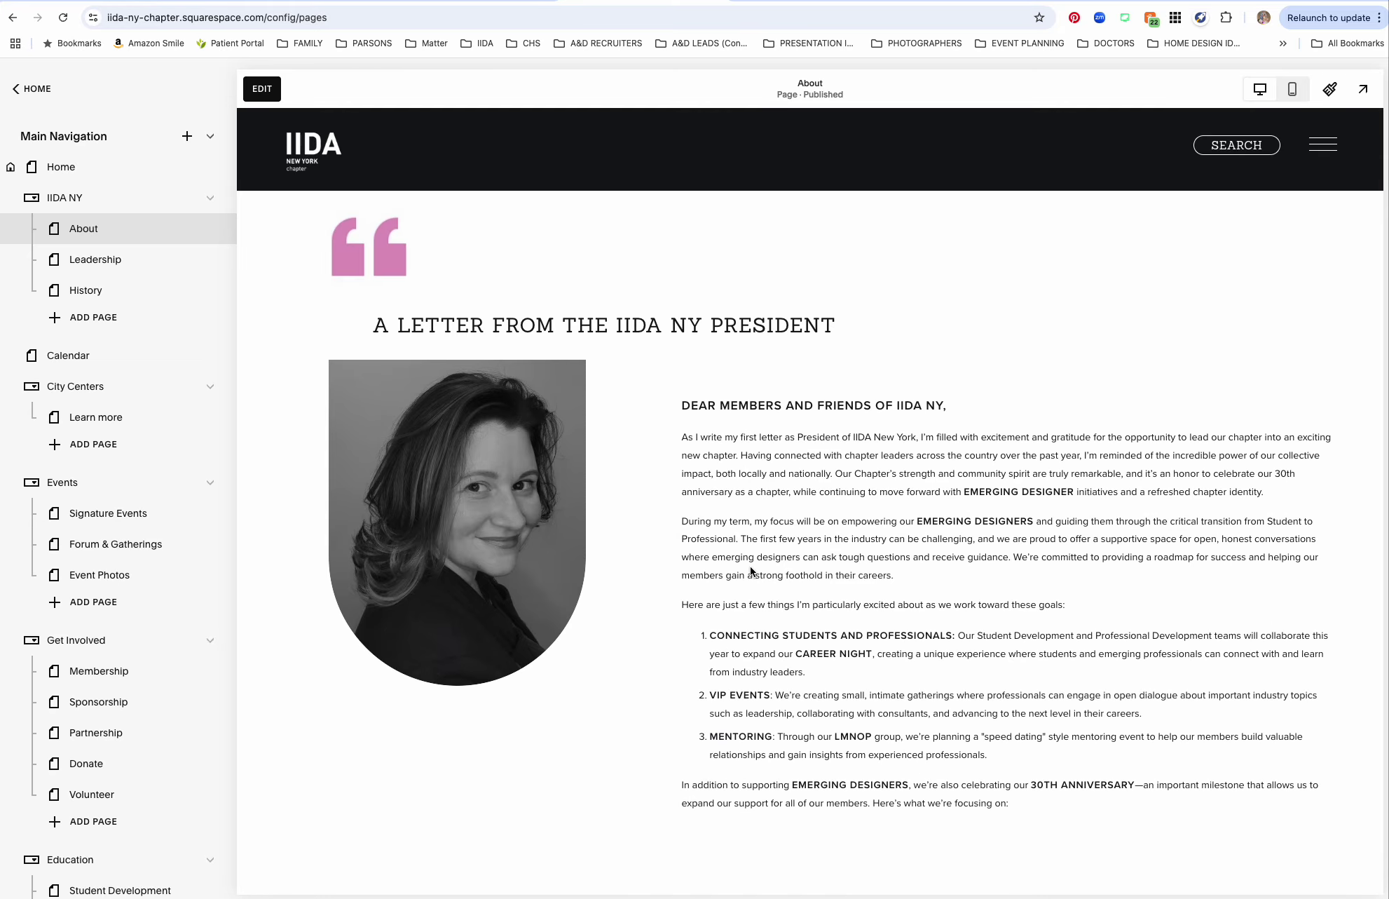
scroll(750, 566, "down", 1)
left_click(259, 96)
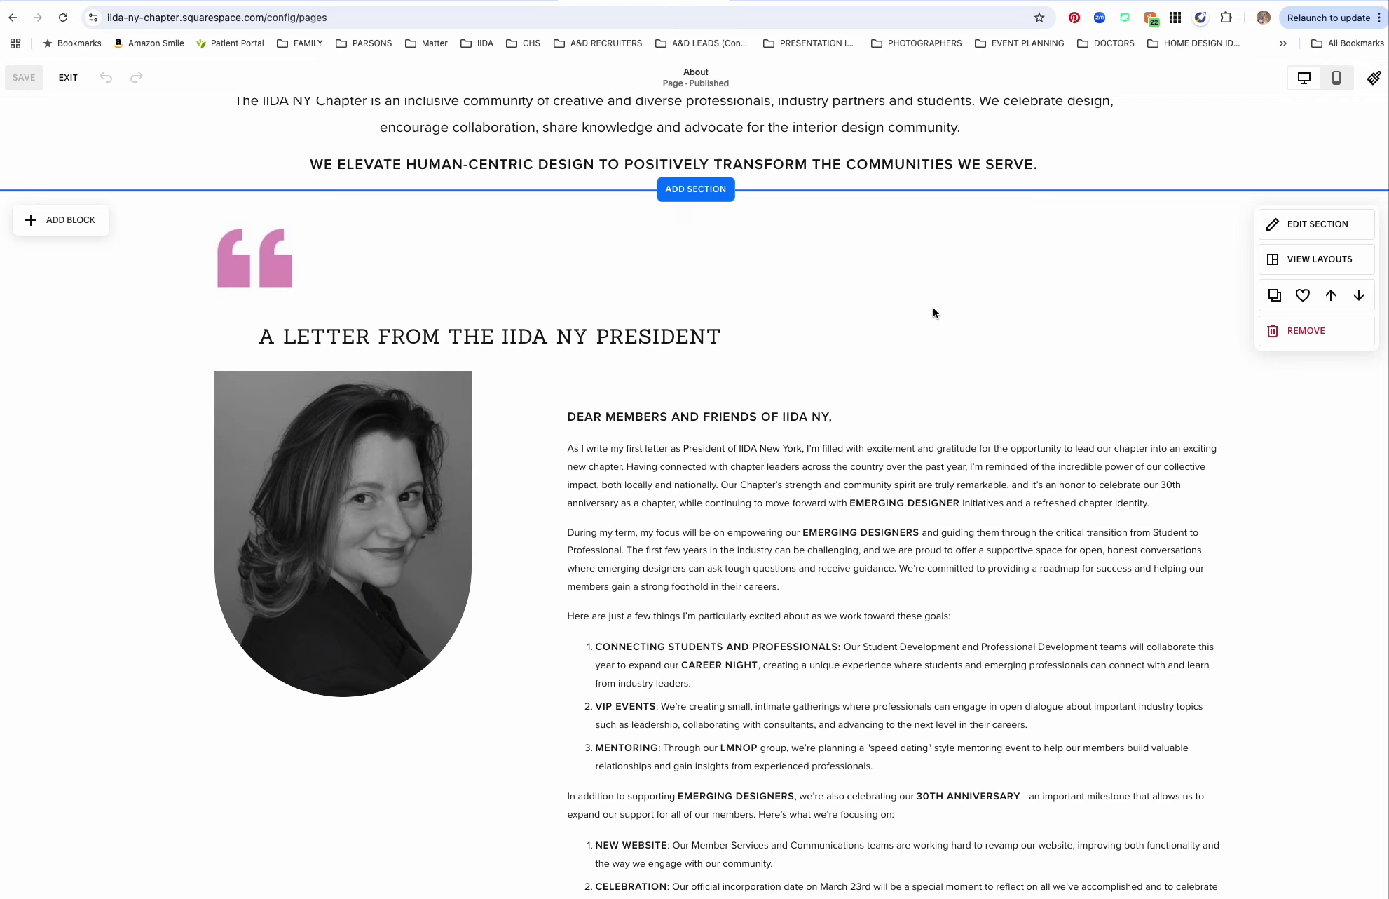
scroll(934, 308, "down", 1)
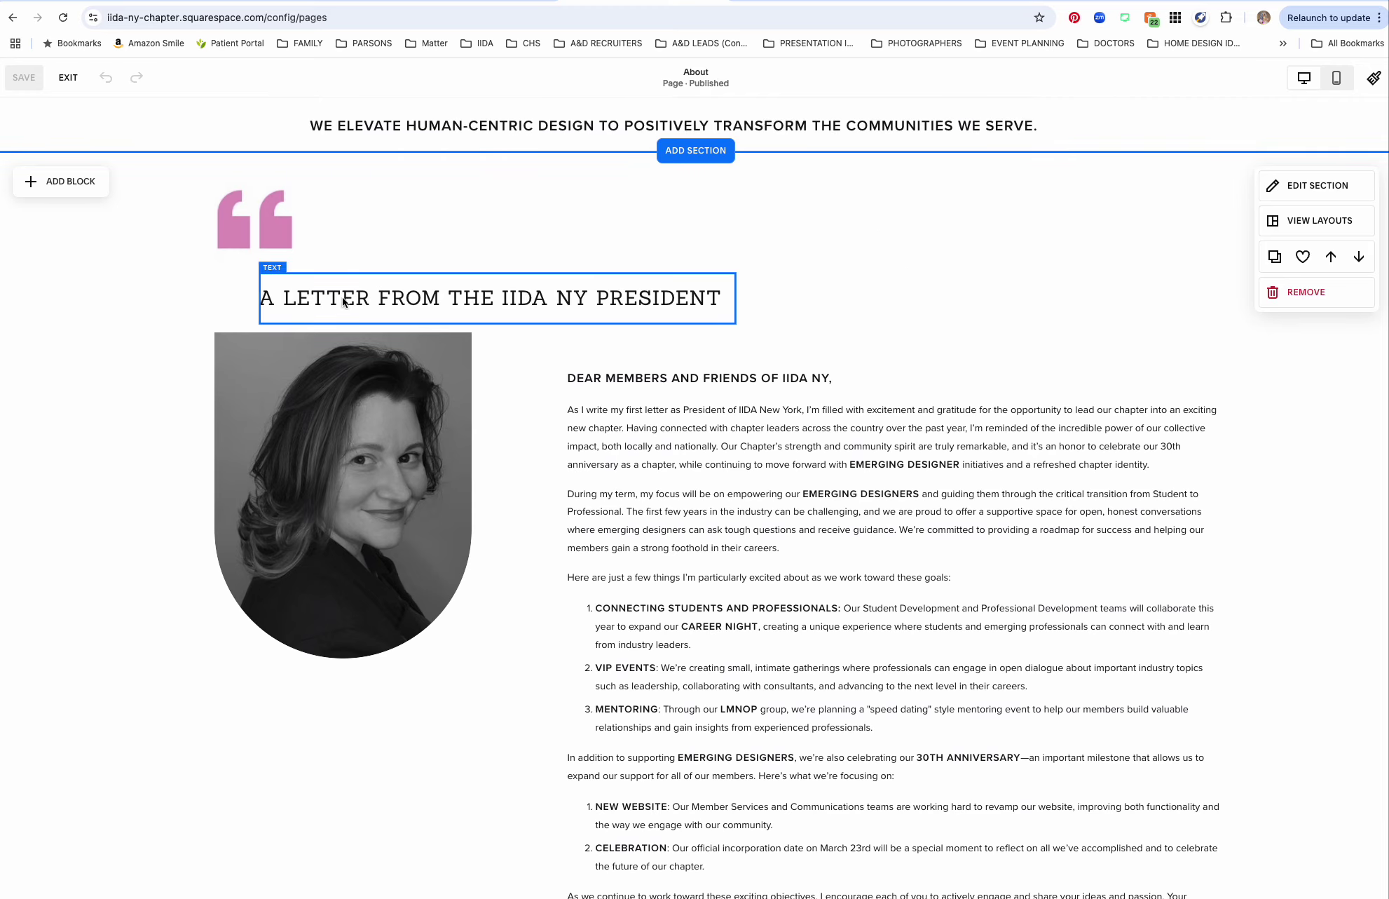
left_click(320, 302)
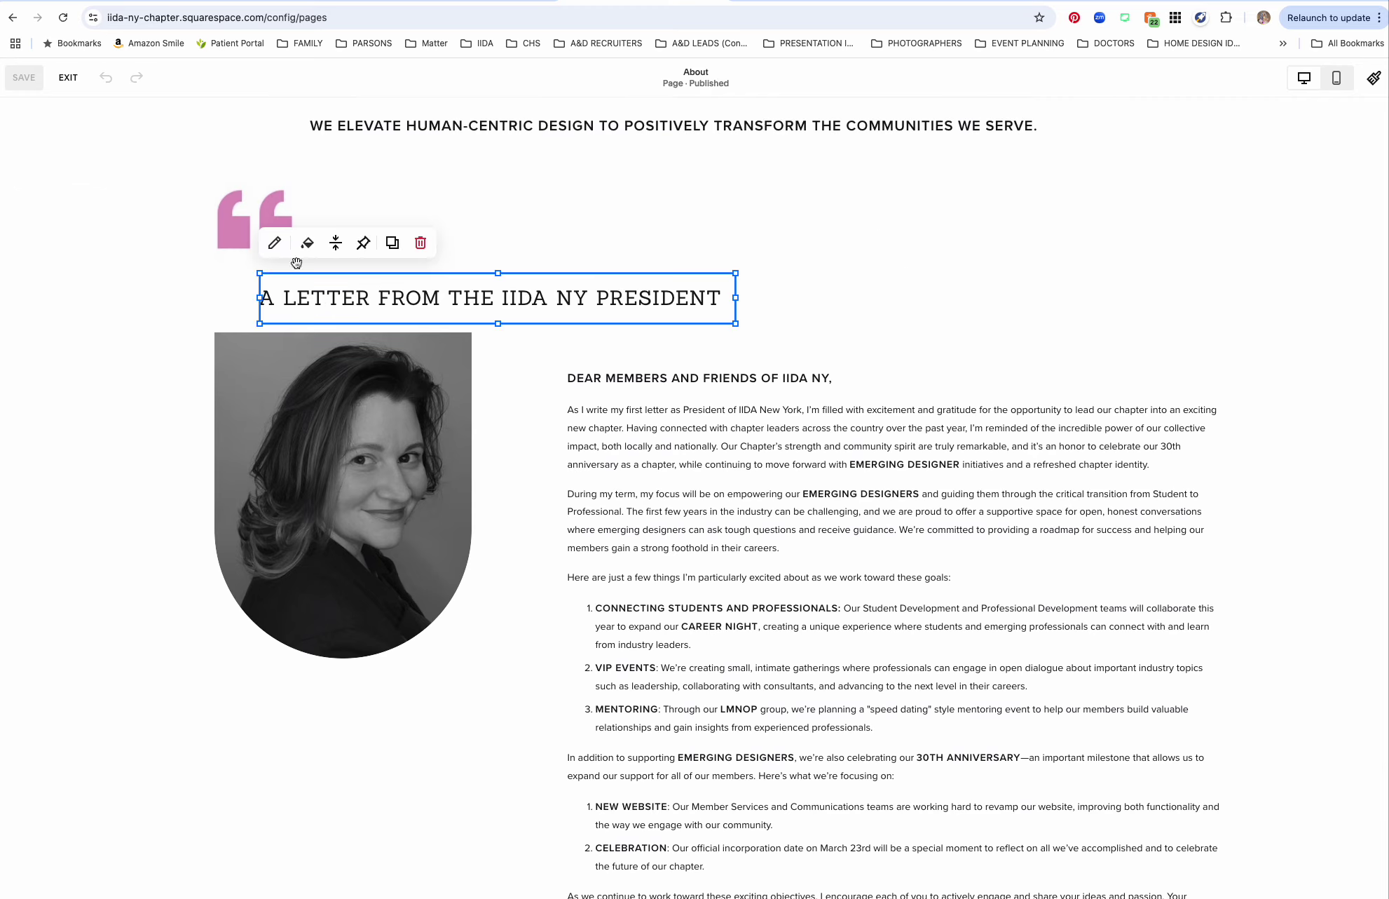
left_click(274, 244)
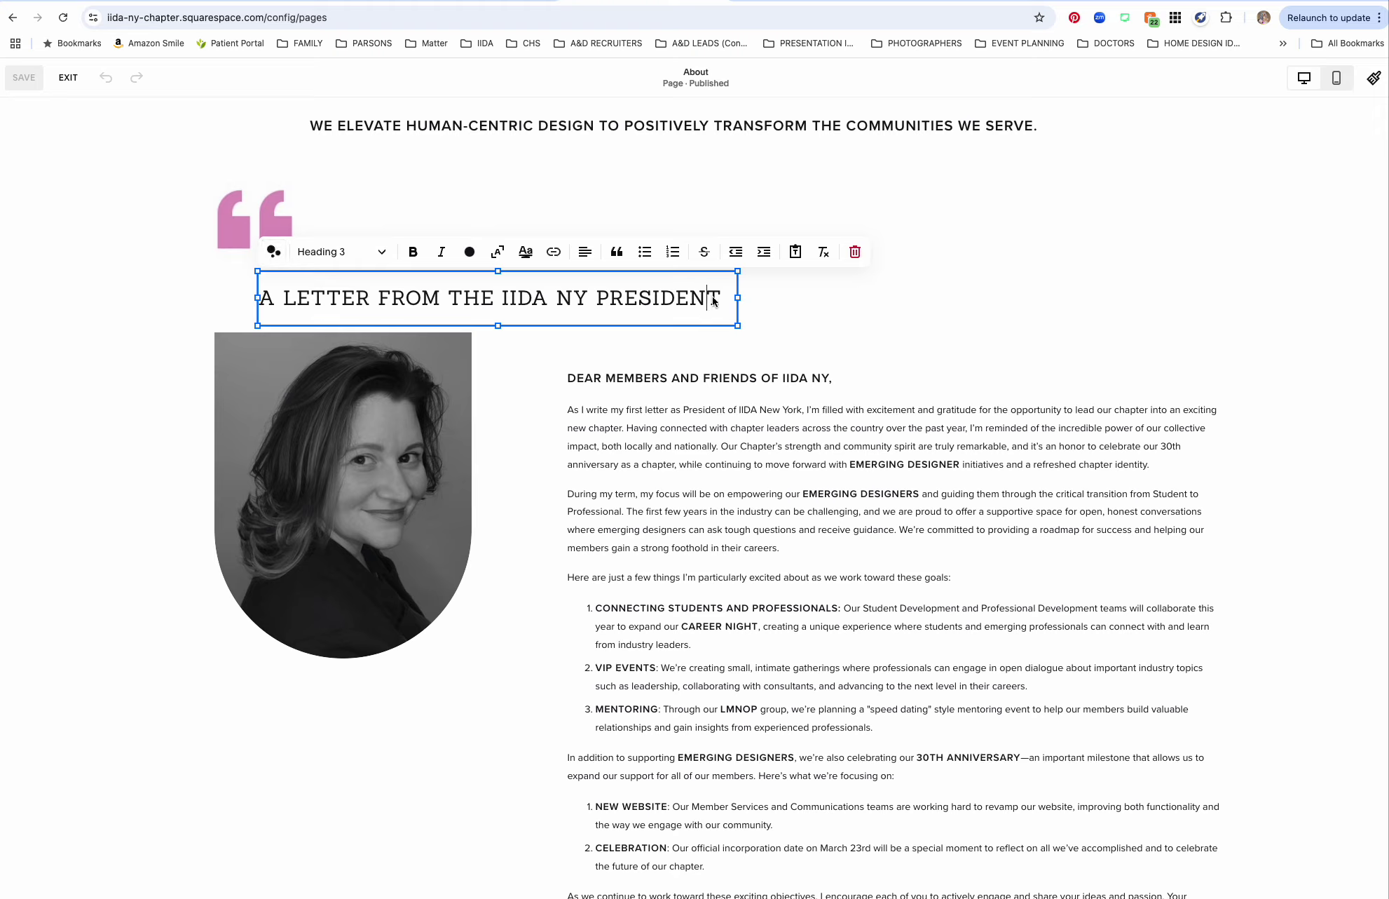
key("Right")
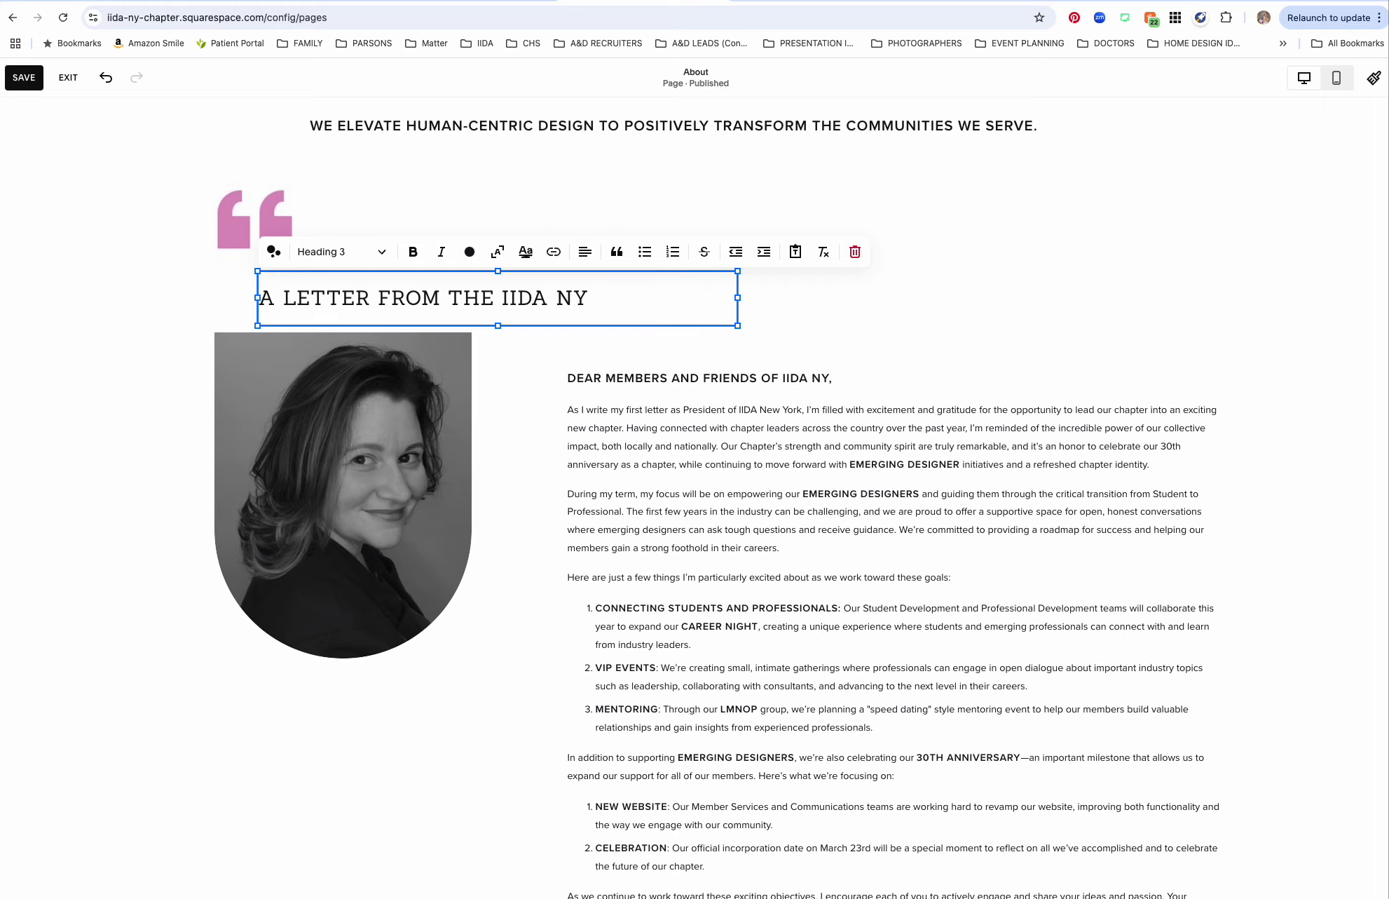
key("Escape")
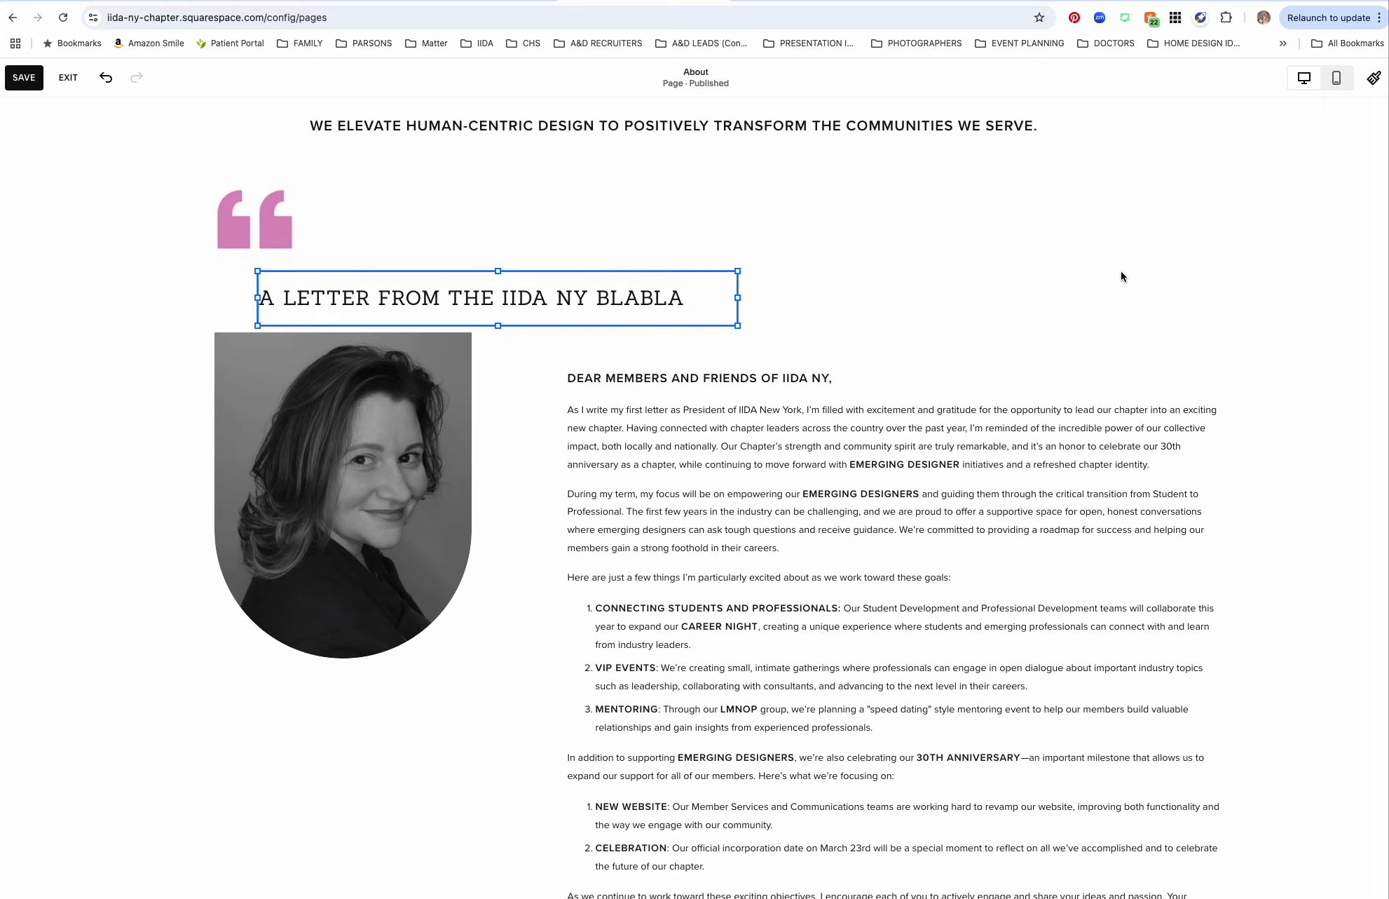
Open the content settings of the president's portrait to examine the image options, and close them.
left_click(385, 514)
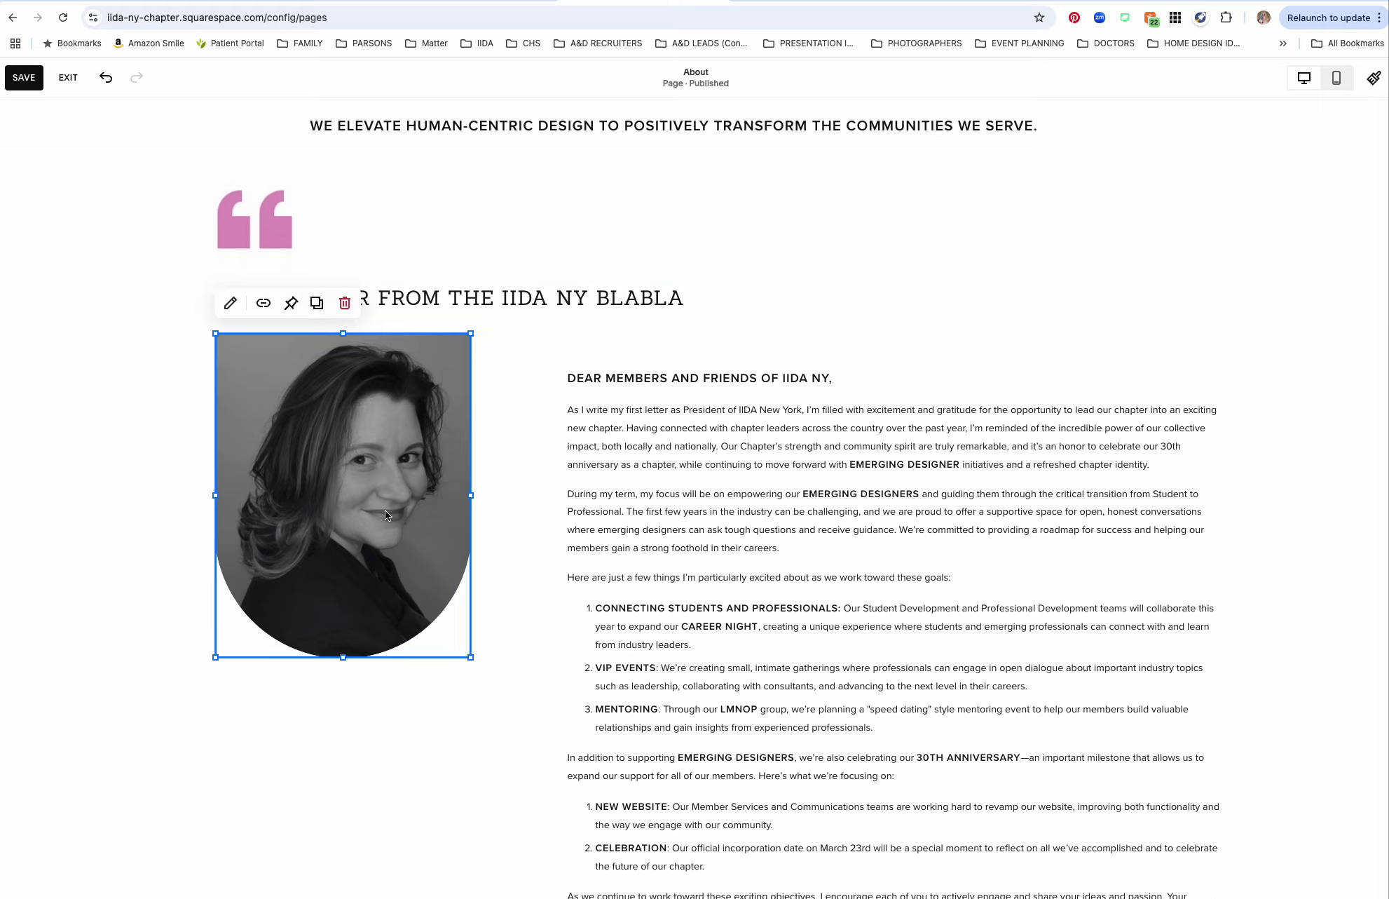
left_click(229, 303)
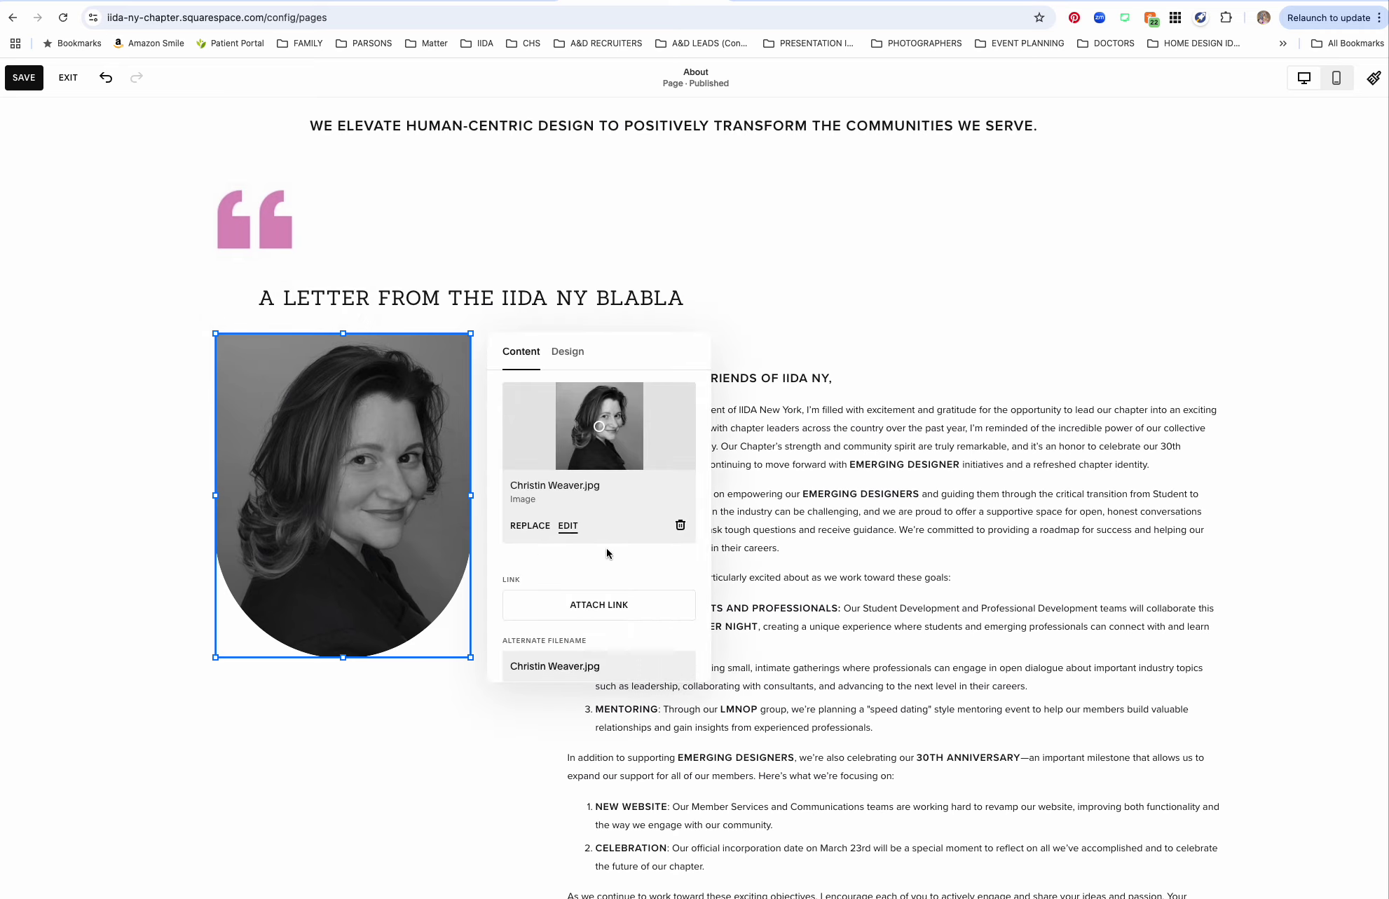
left_click(101, 369)
Open the letter's body text for editing, and leave edit mode discarding the unsaved changes.
left_click(712, 429)
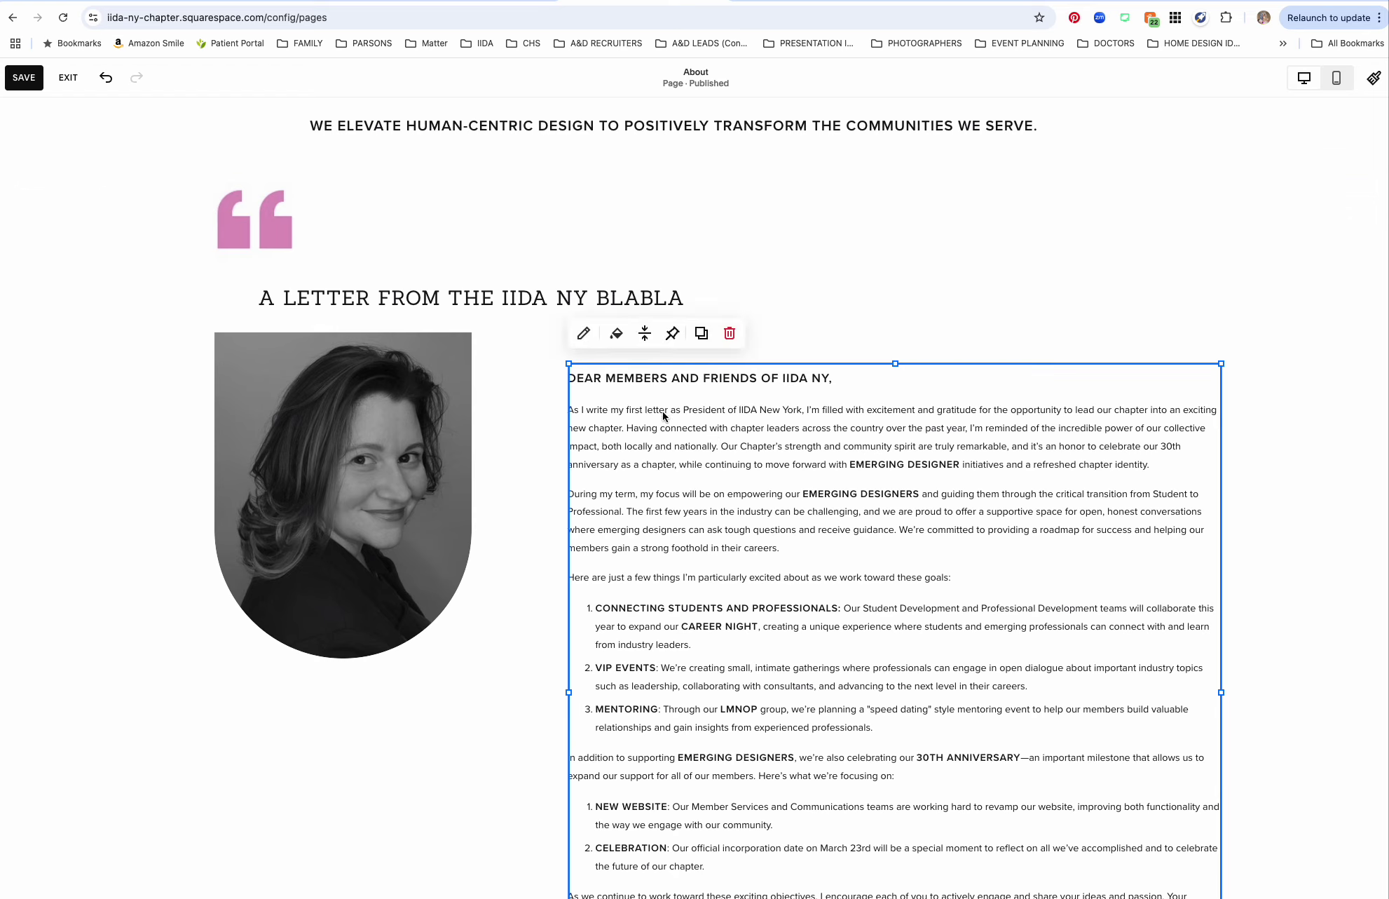
left_click(576, 332)
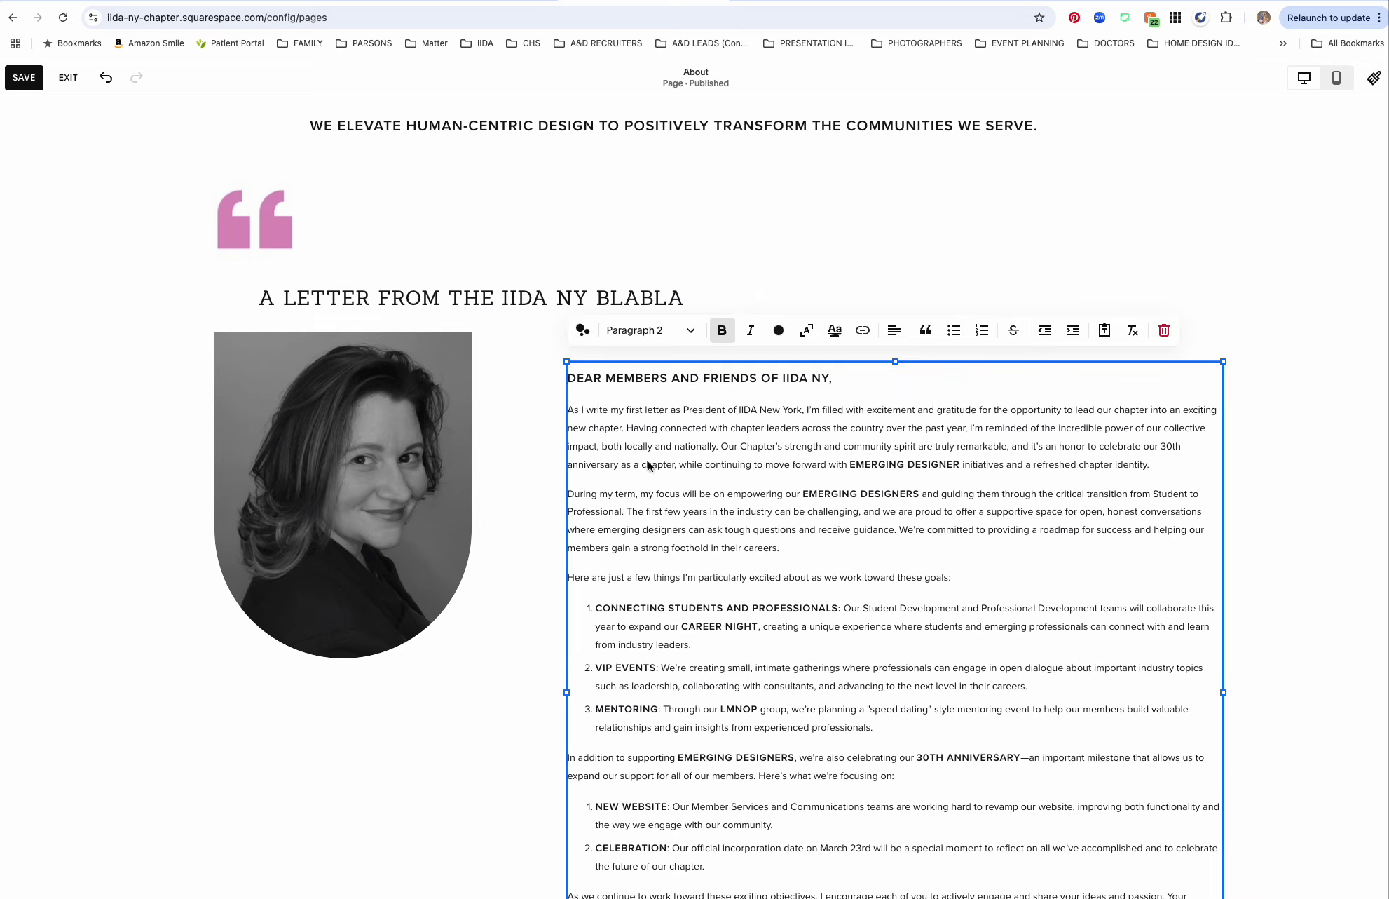
left_click(1110, 263)
left_click(67, 77)
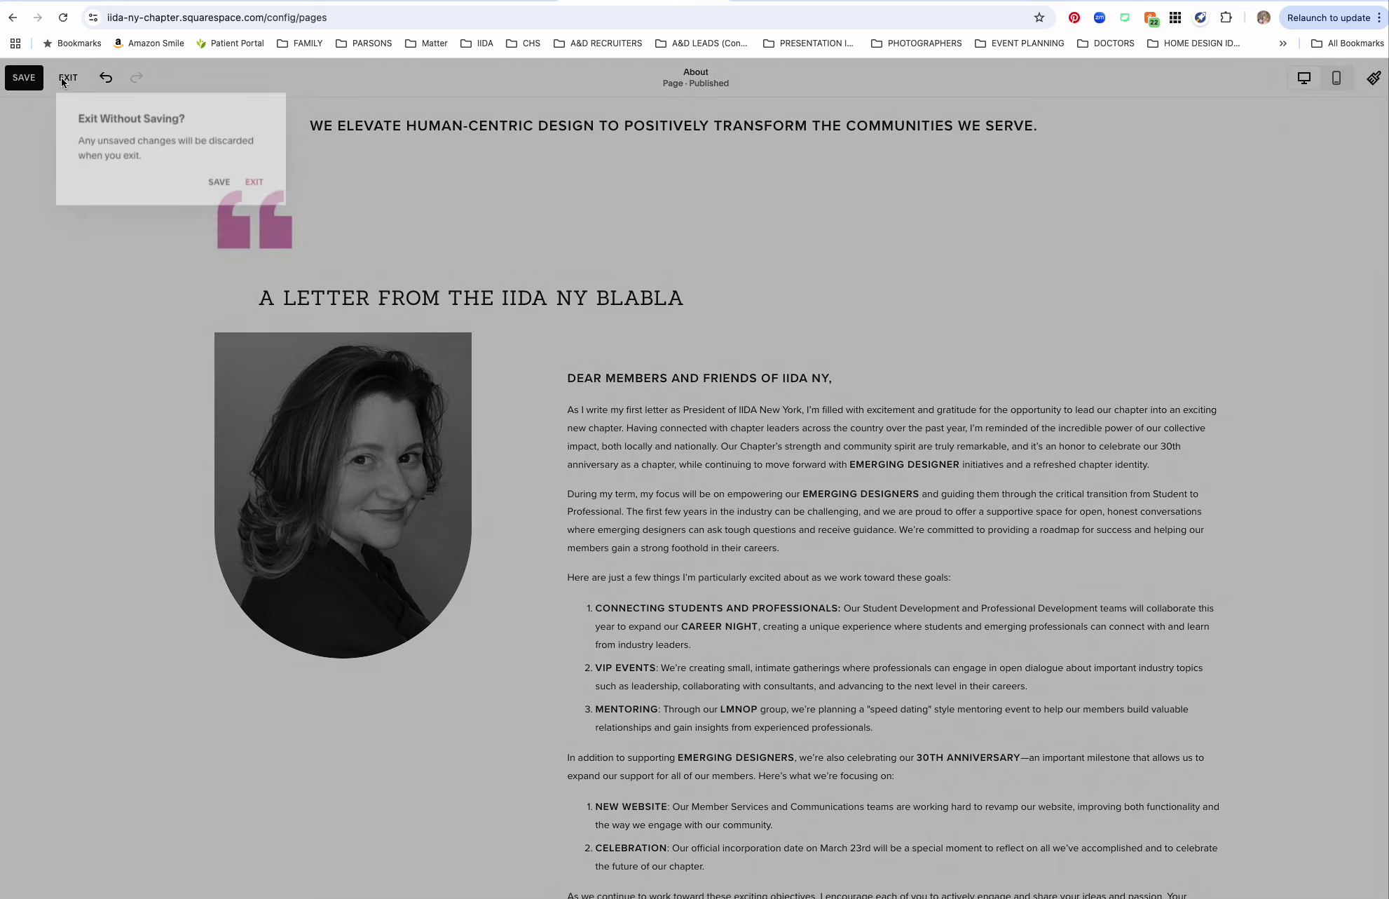
left_click(258, 183)
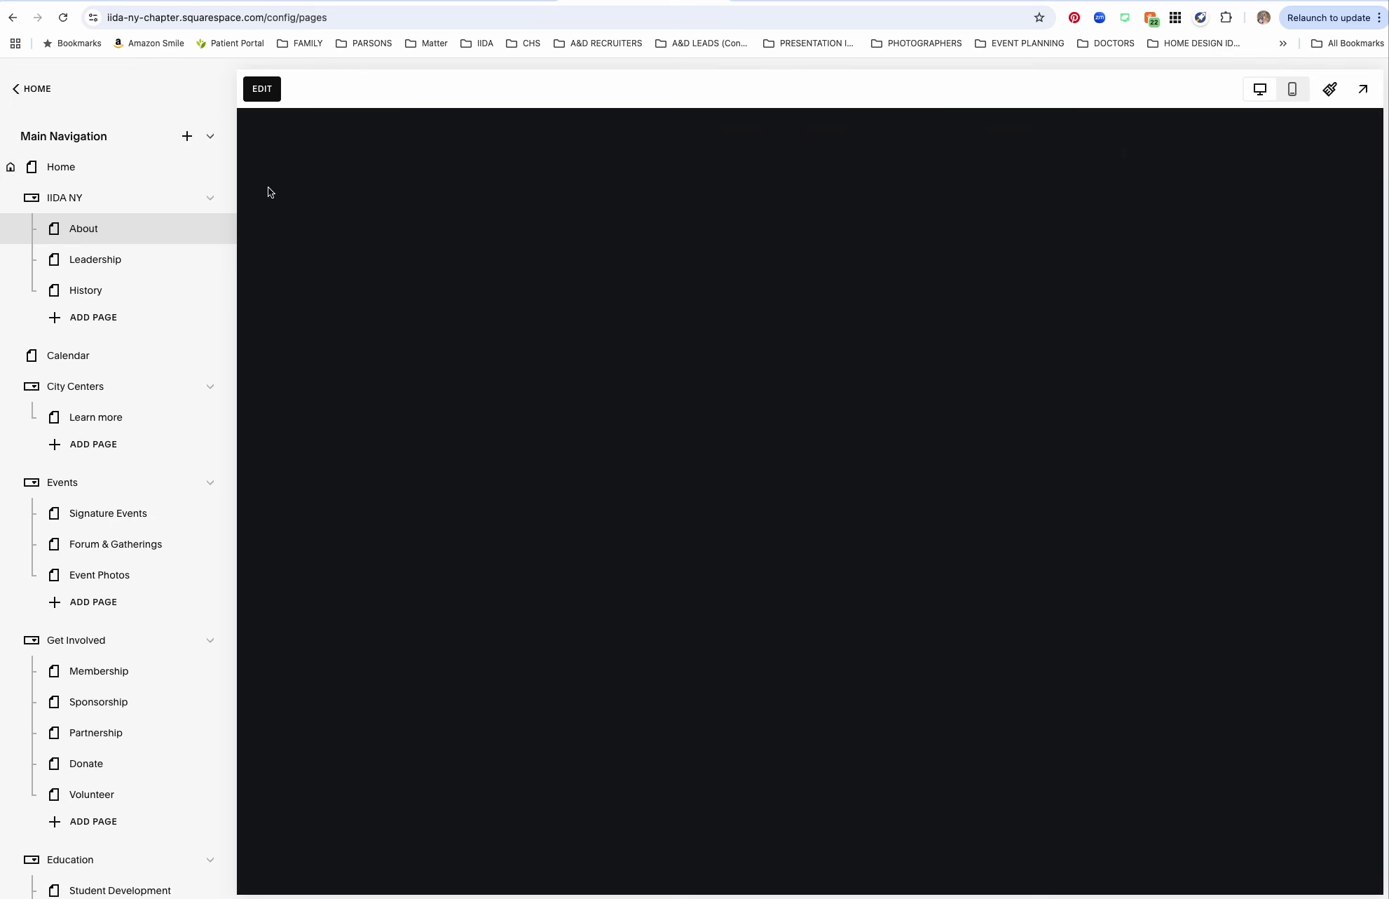
Preview the About page in mobile view and look over the letter from the president.
scroll(574, 222, "down", 10)
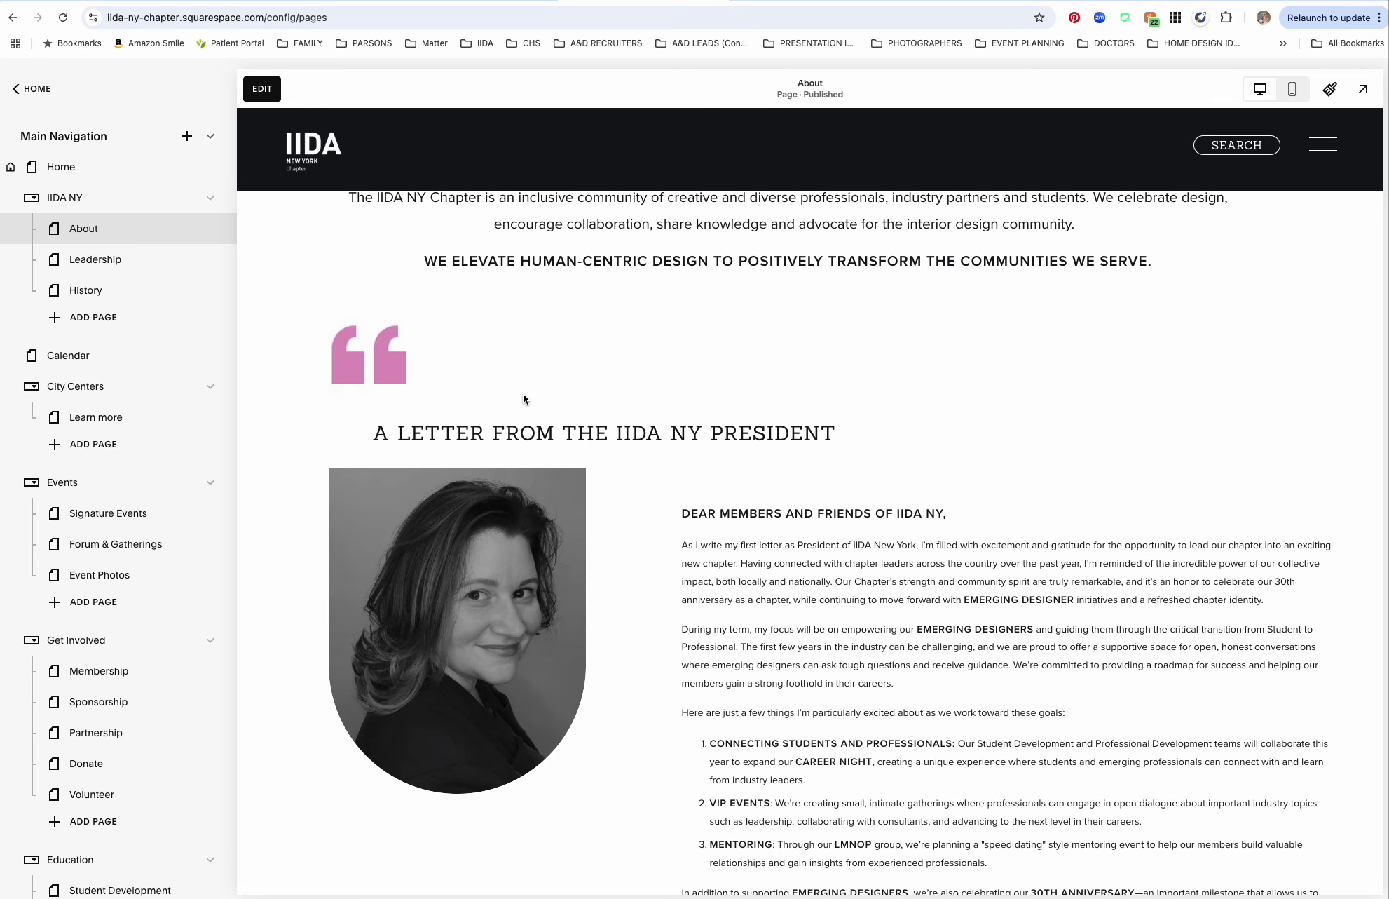
left_click(1293, 89)
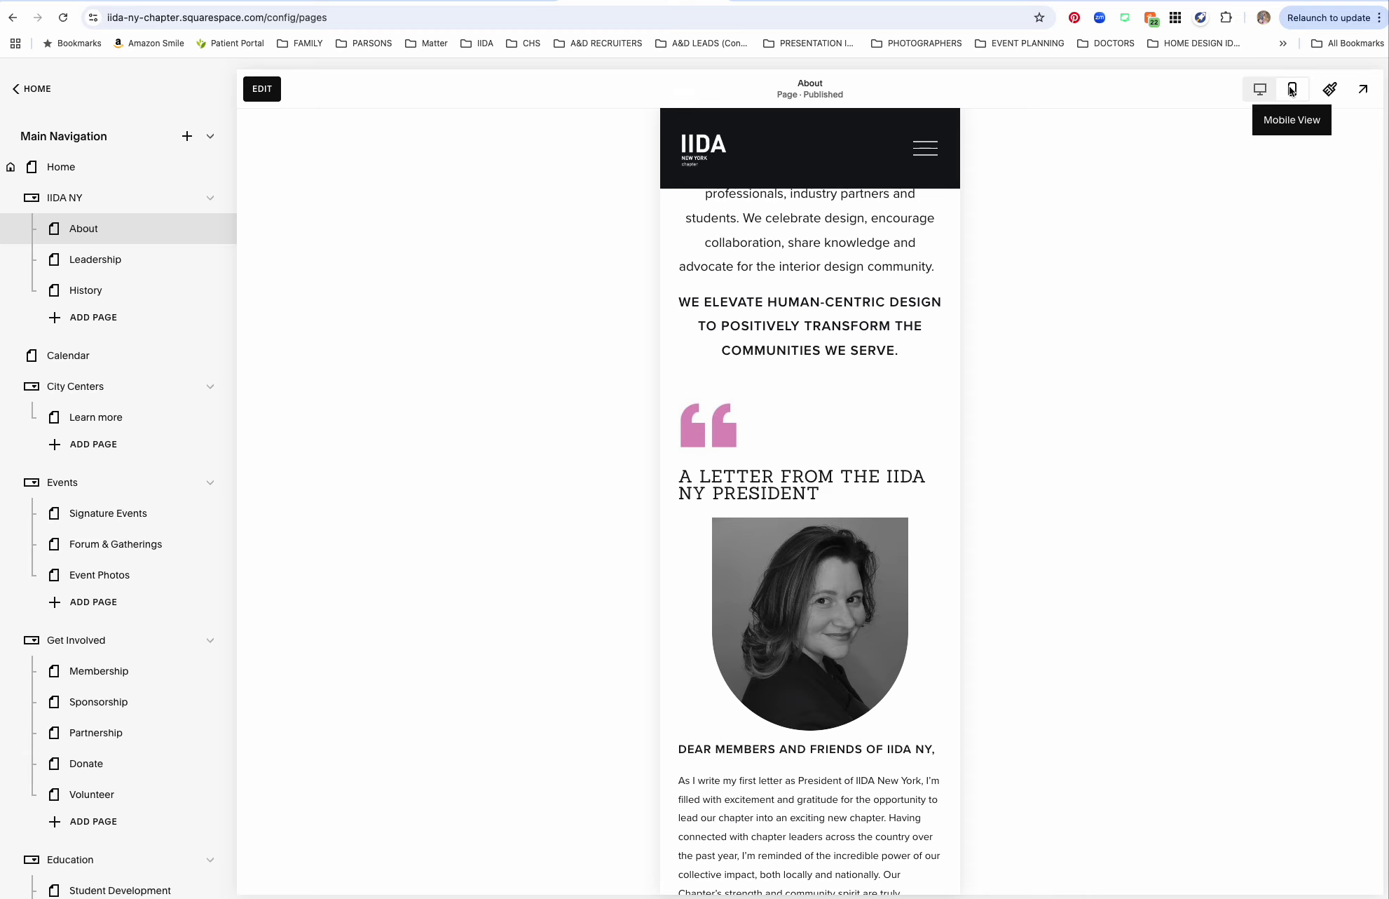
scroll(724, 316, "down", 3)
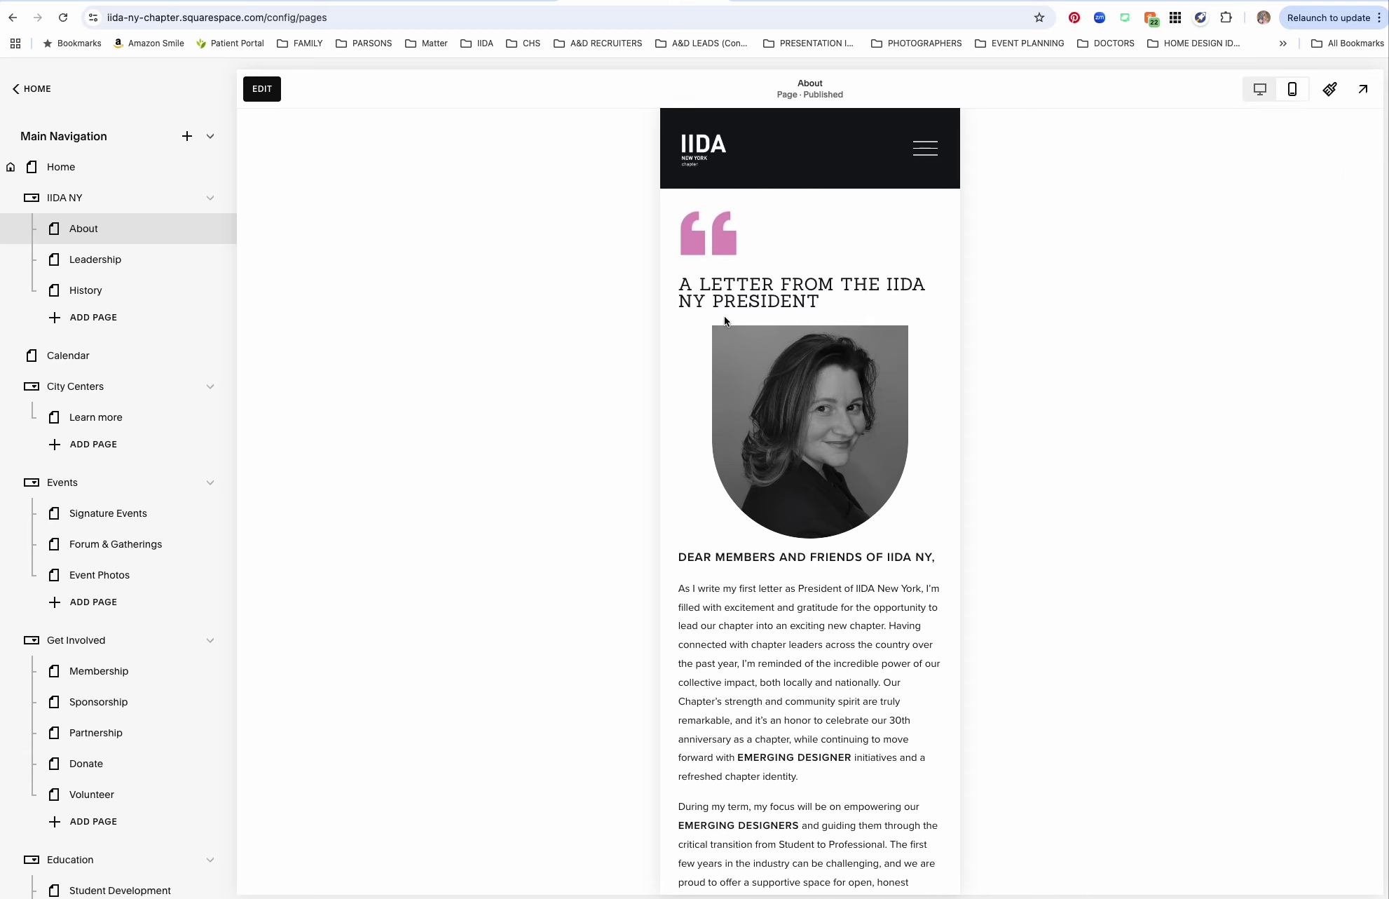
Edit the About page's mobile layout by moving the letter's text block slightly lower, and exit without saving.
left_click(262, 89)
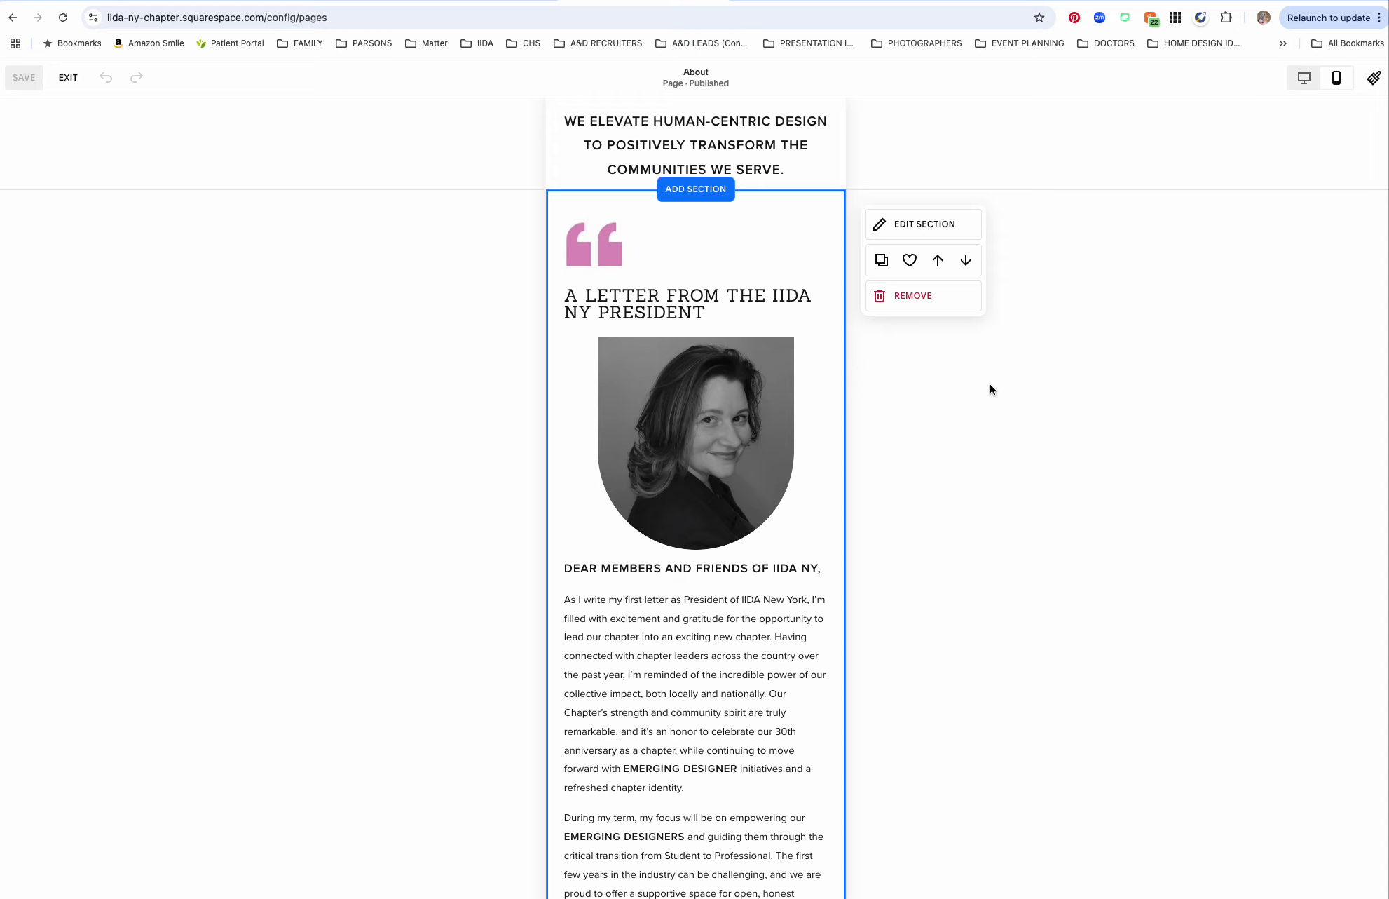
scroll(685, 611, "down", 5)
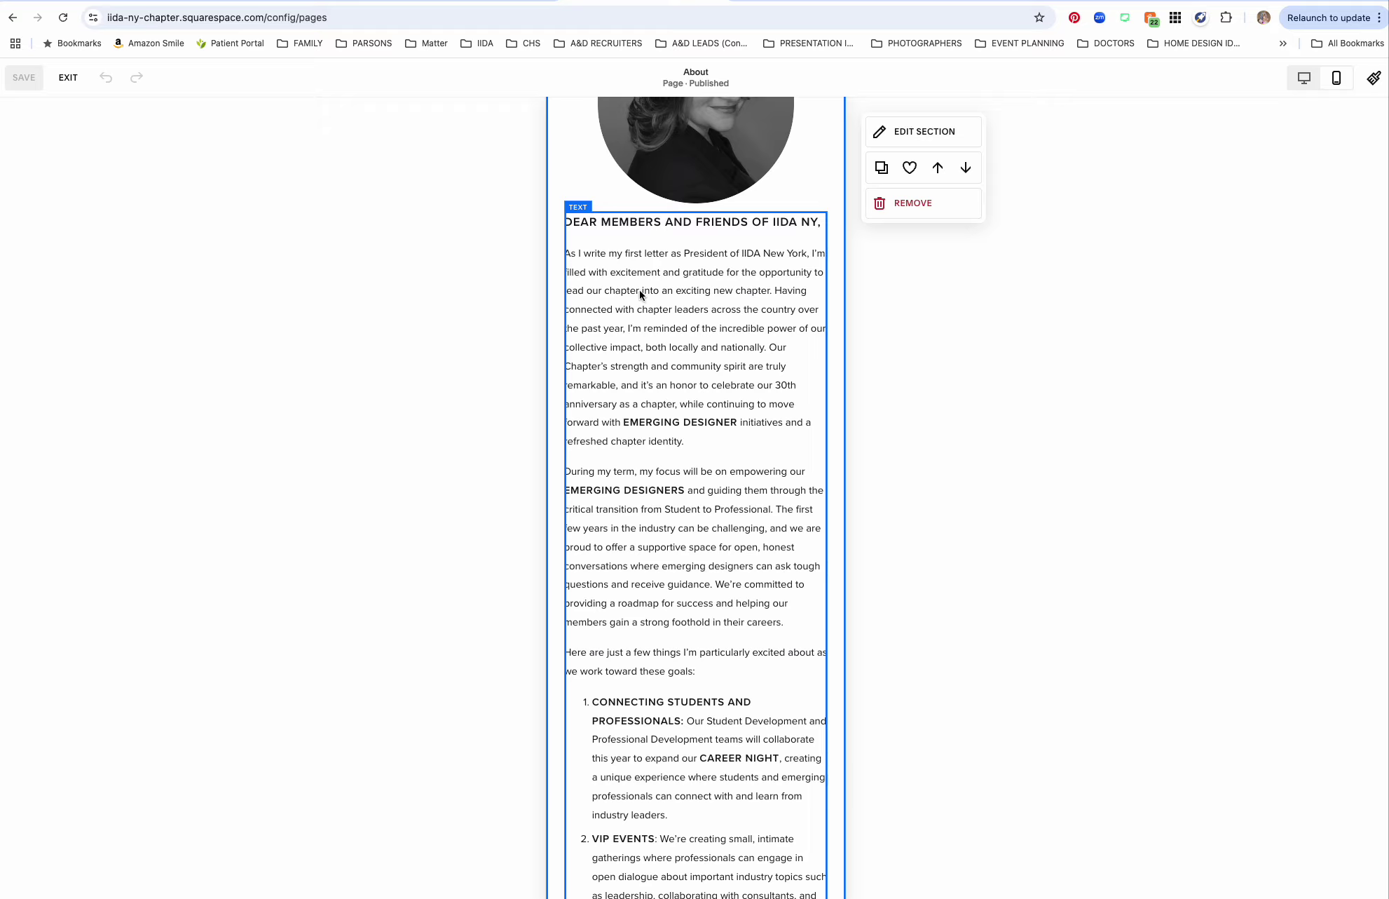
left_click_drag(639, 290, 699, 342)
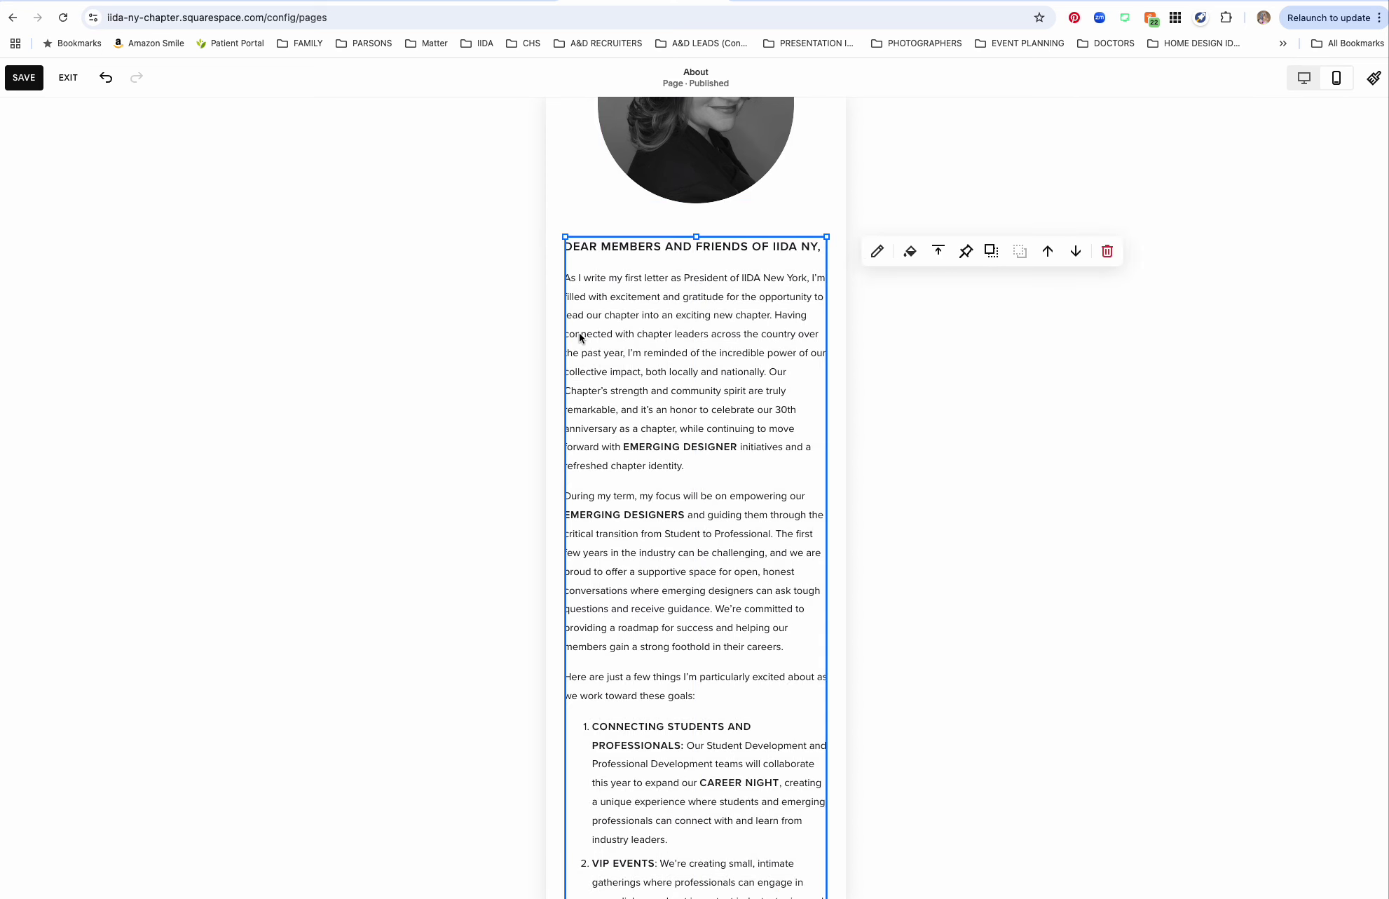
left_click(68, 78)
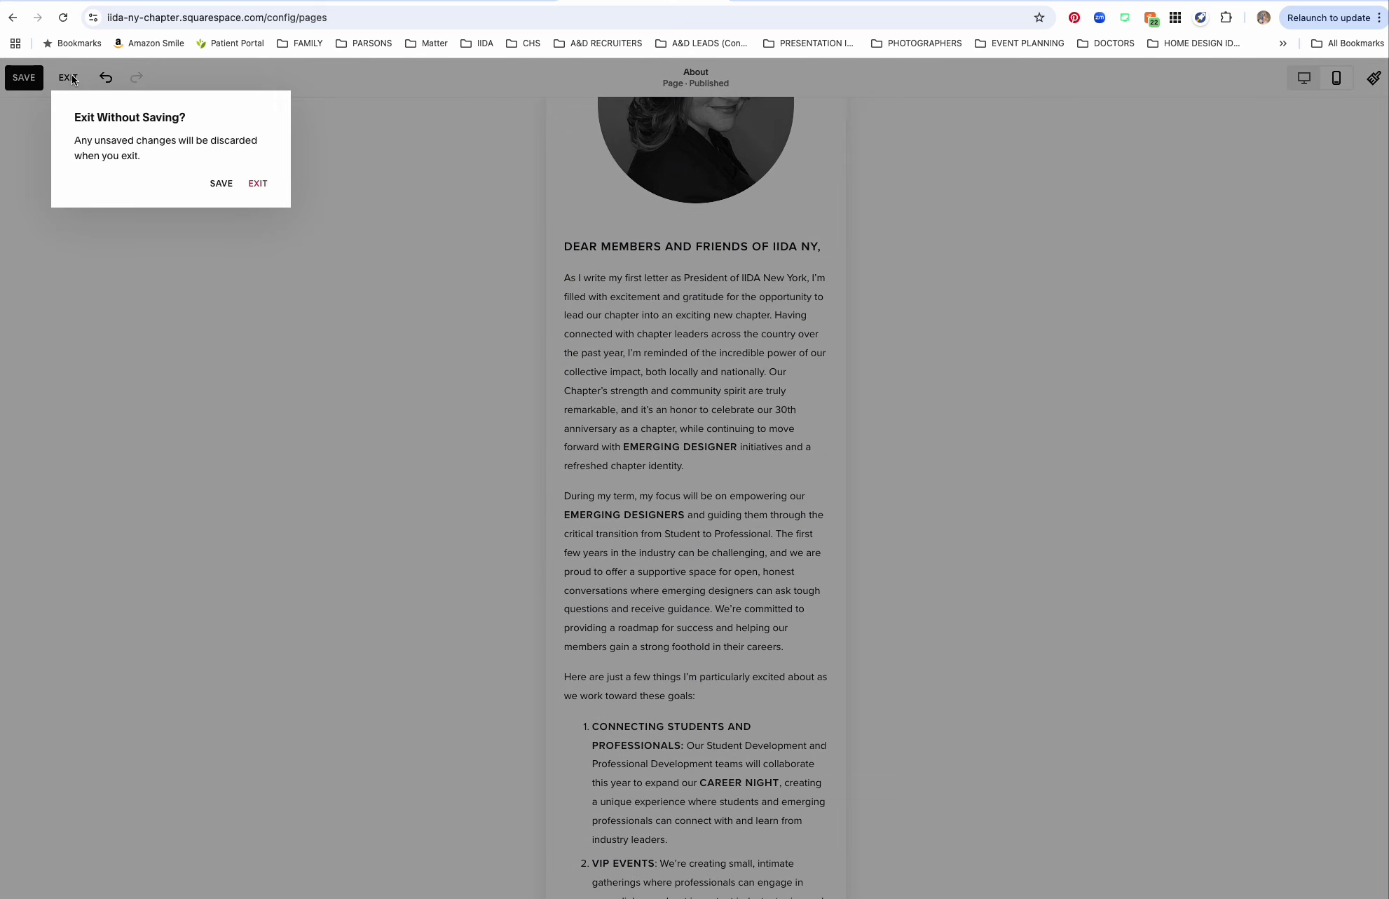
left_click(258, 184)
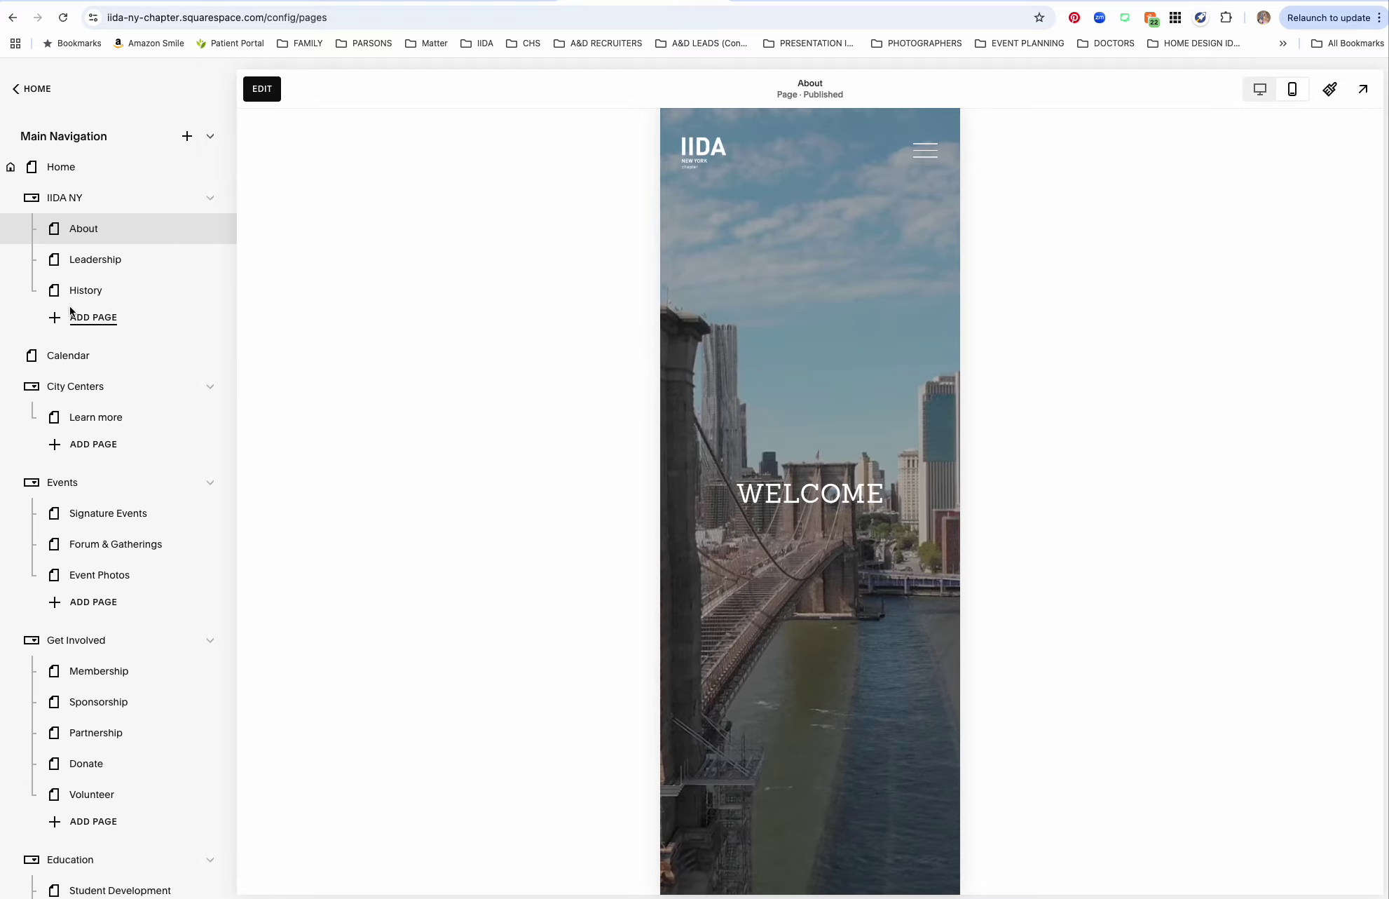
Open the Calendar page and look over its upcoming events in mobile view.
scroll(69, 306, "down", 1)
left_click(123, 304)
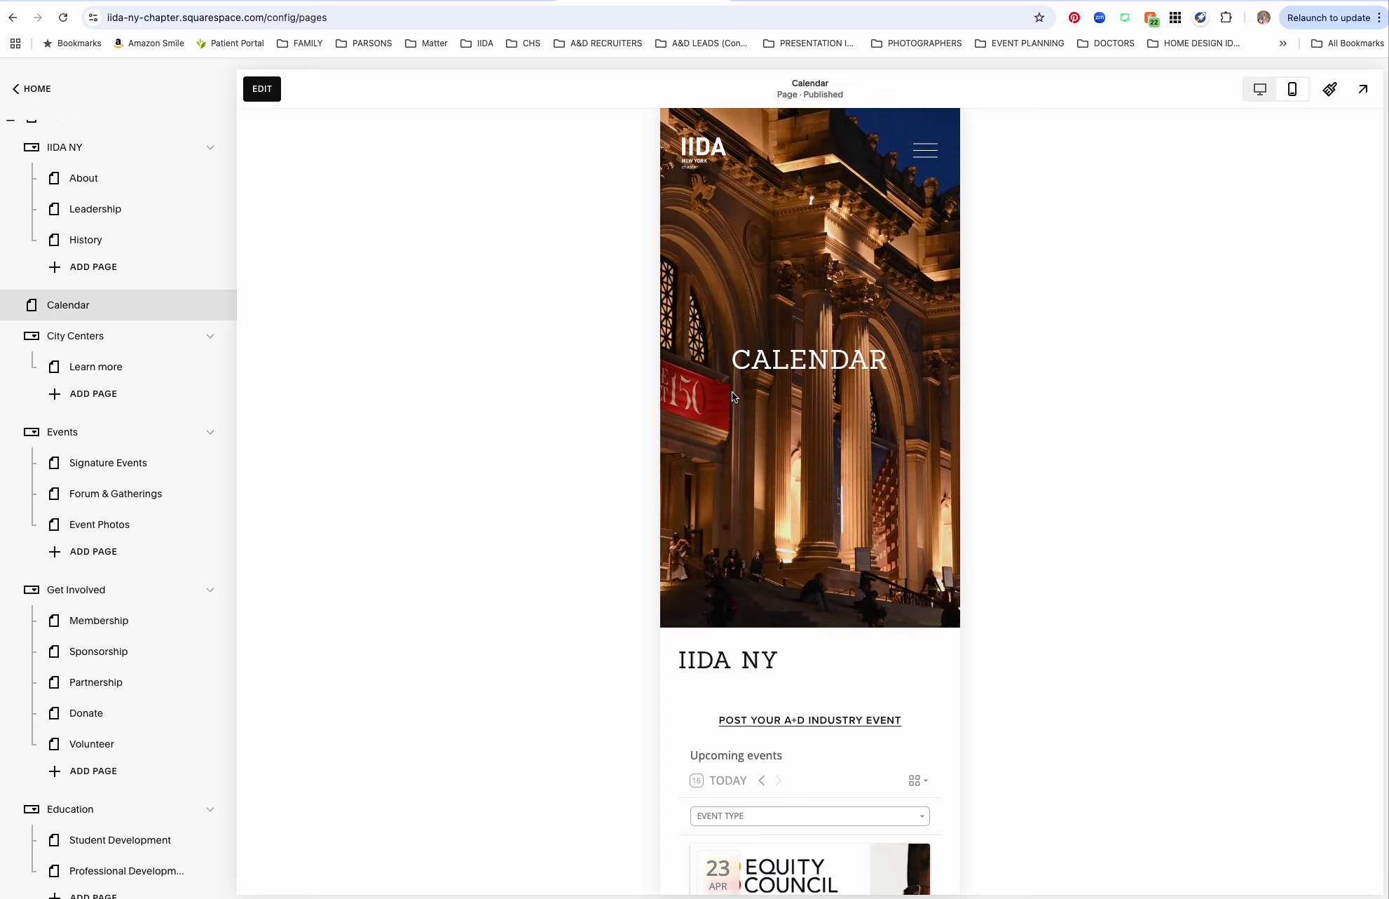
scroll(732, 393, "down", 3)
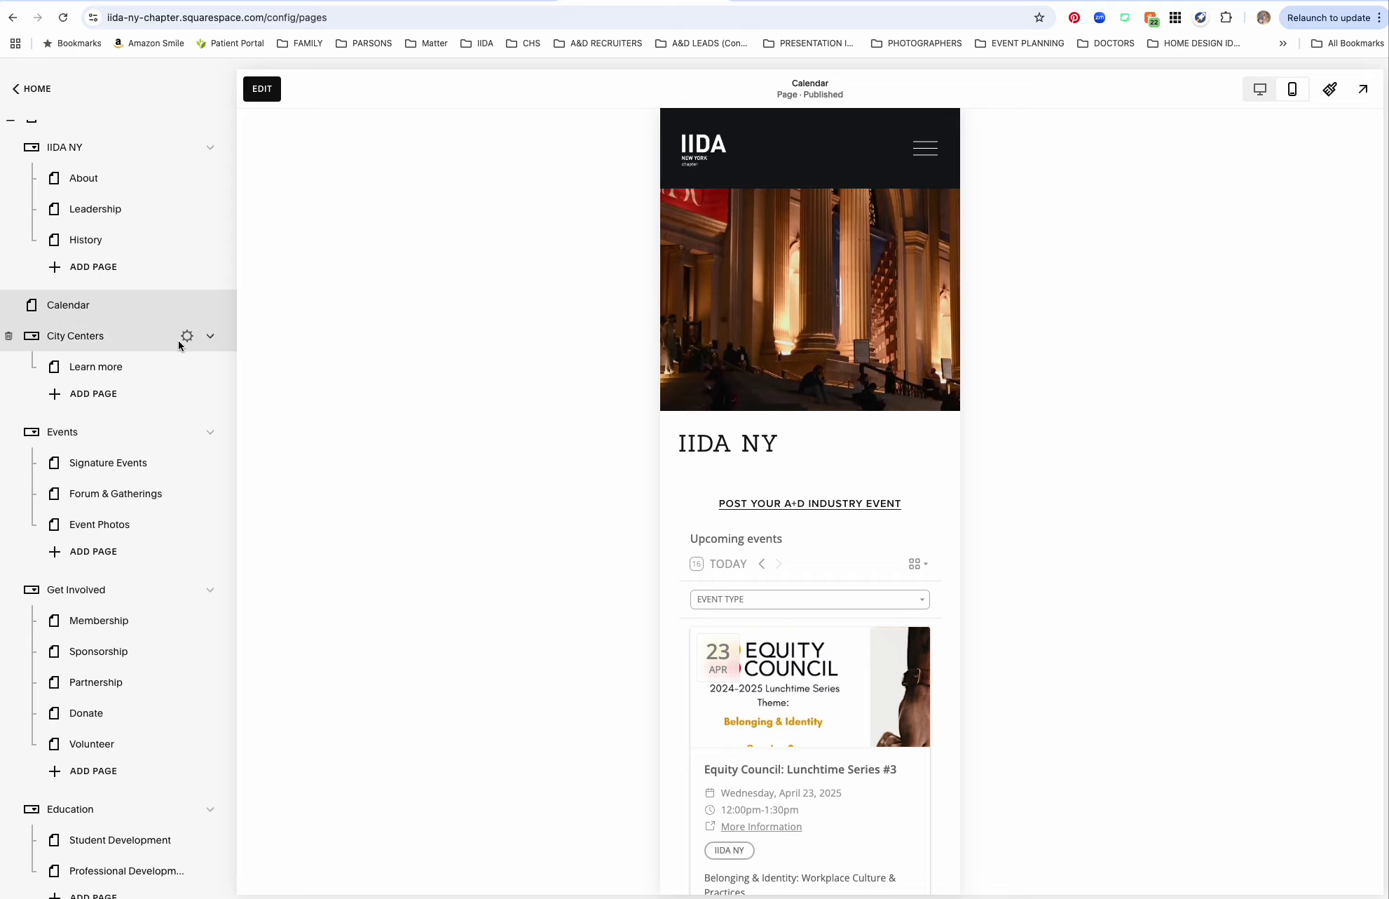
Open the Signature Events page under Events and switch its preview to desktop view.
left_click(91, 461)
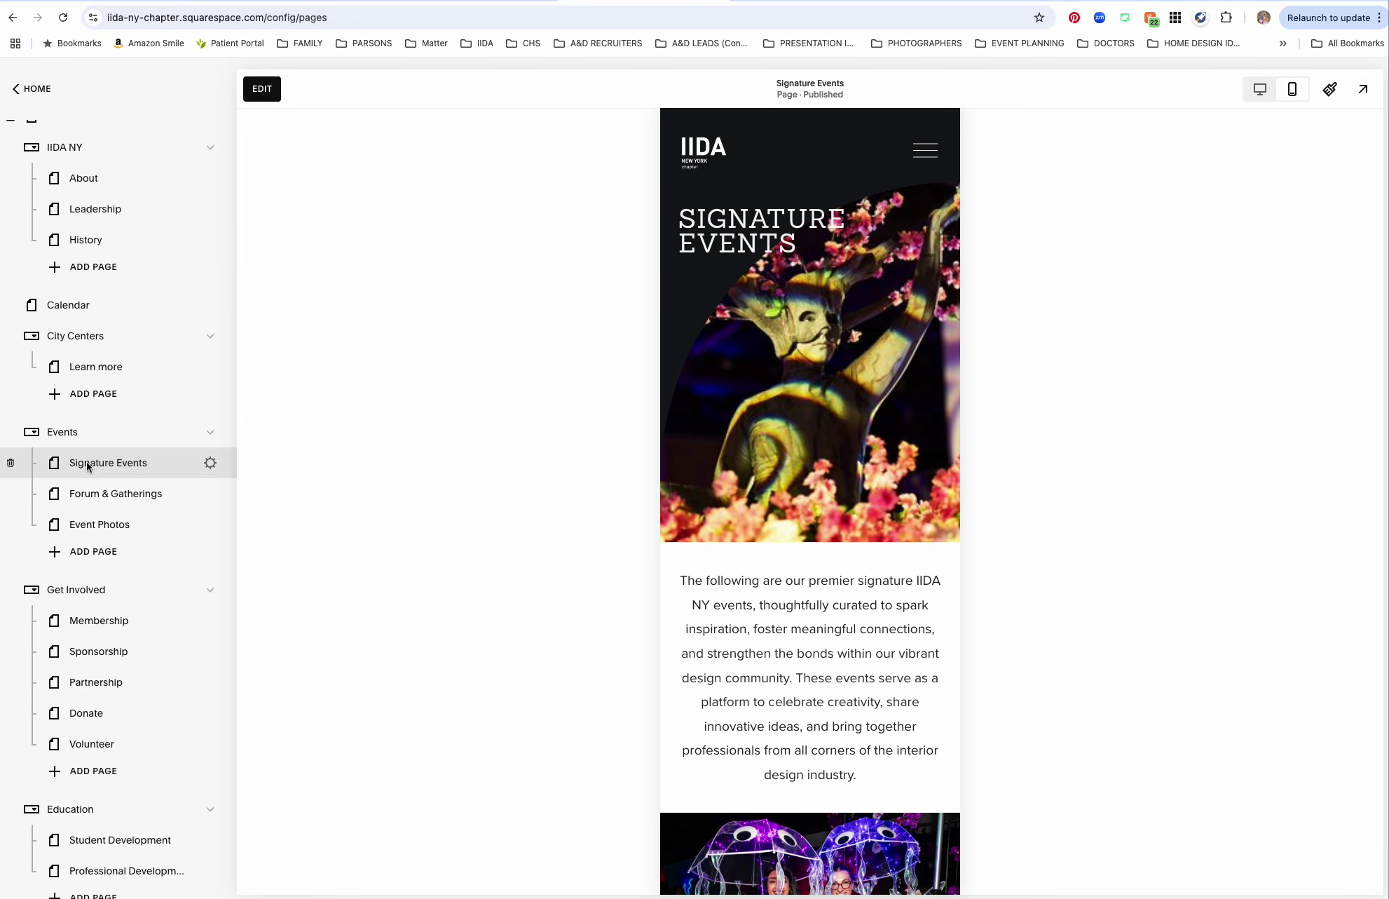
left_click(1259, 90)
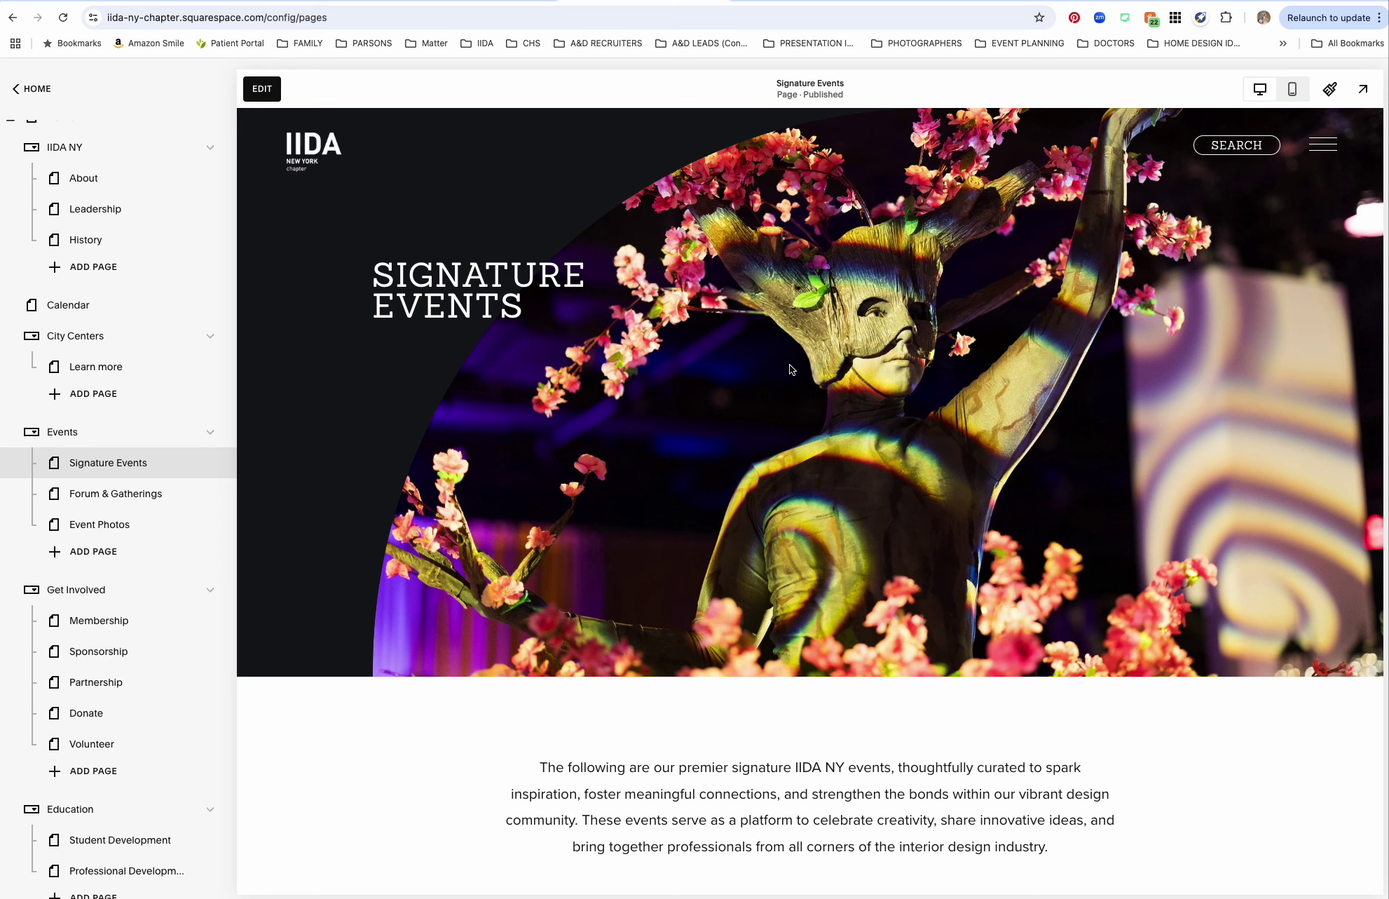
Put the Signature Events page into edit mode and open the hero image's content settings.
scroll(672, 324, "down", 1)
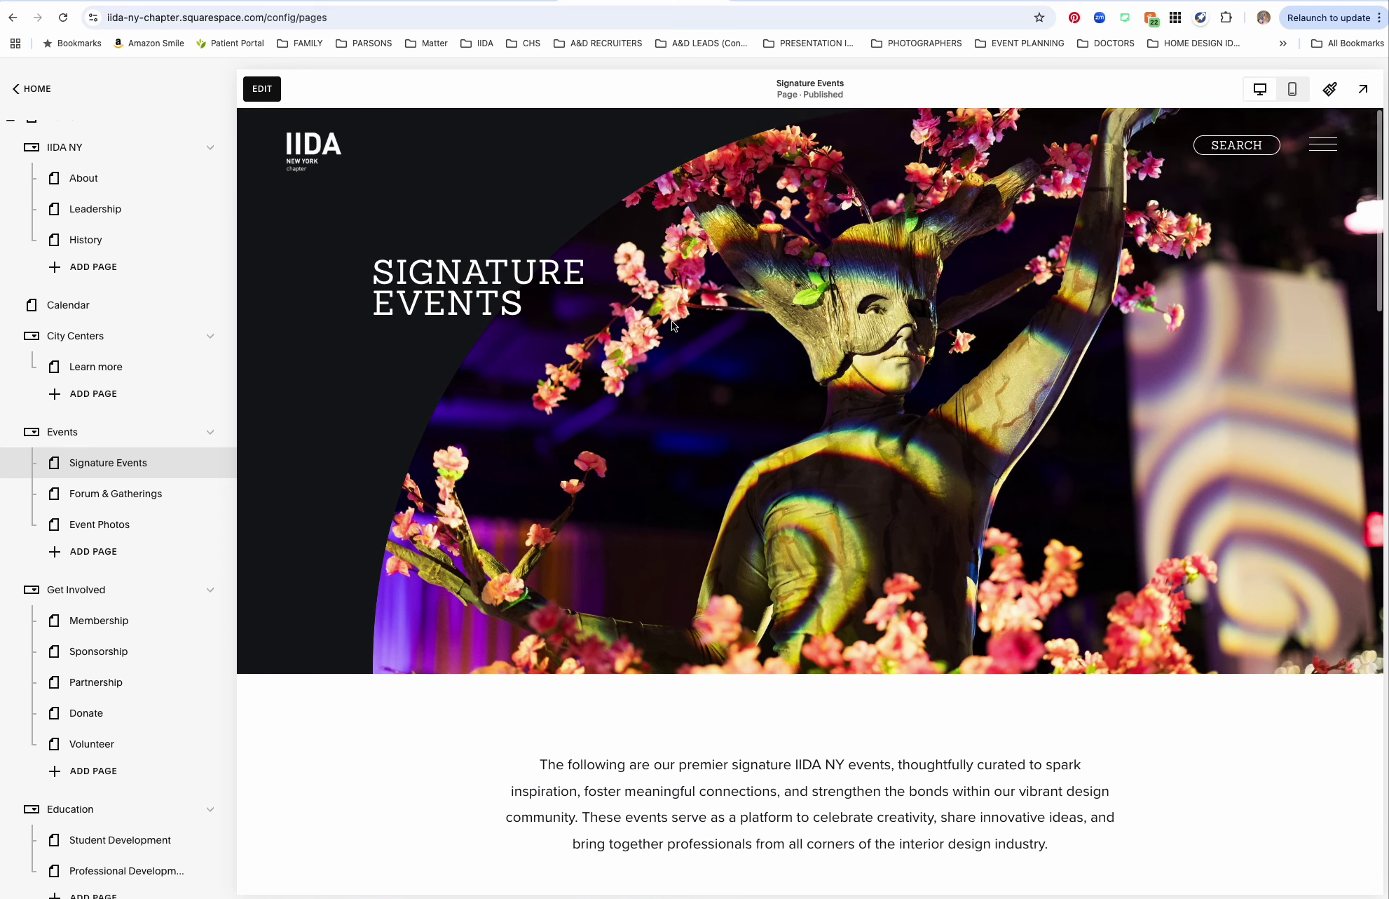
left_click(261, 89)
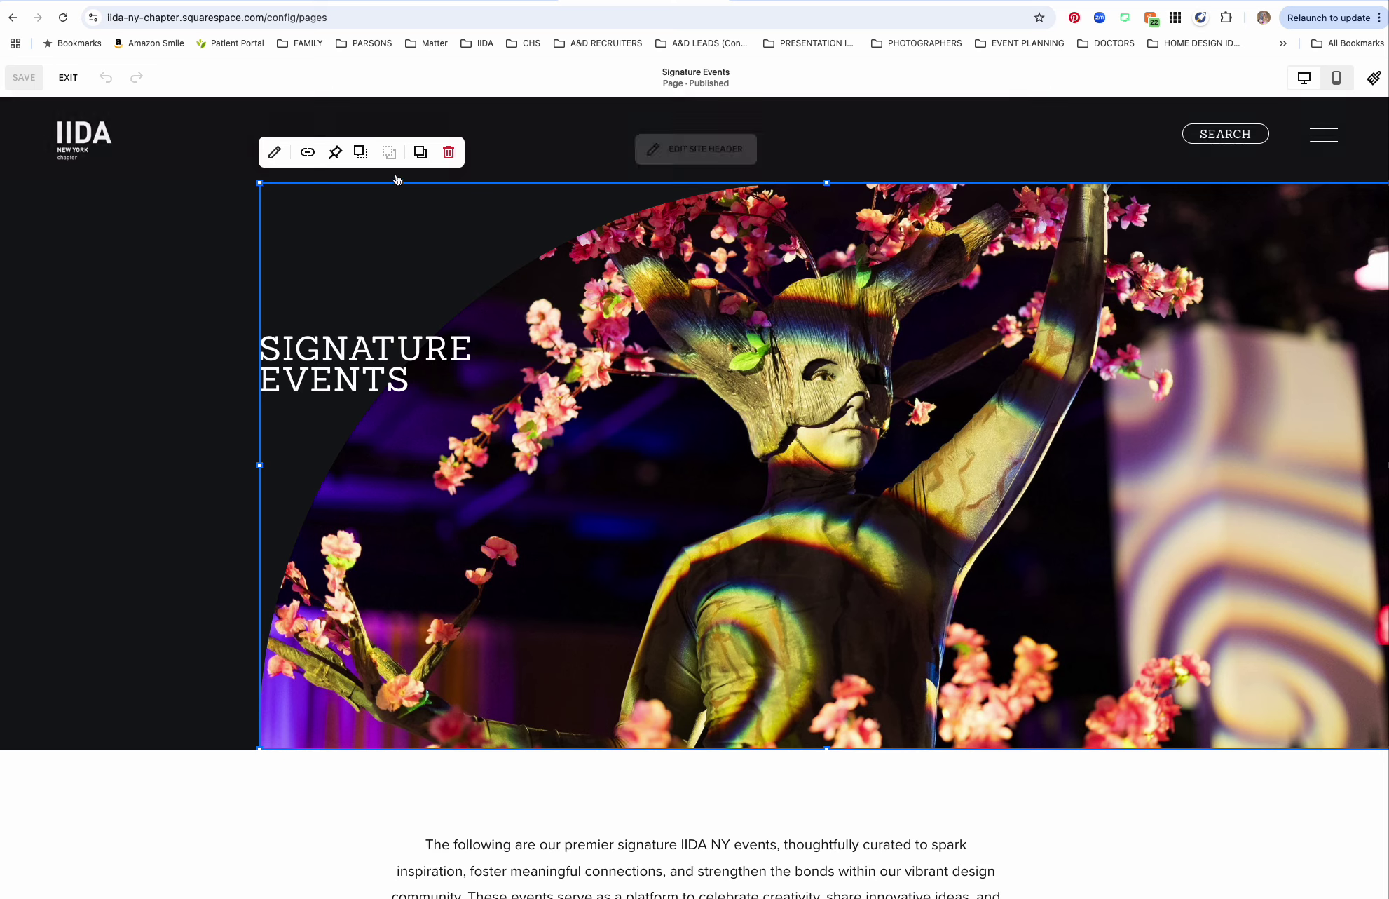
left_click(276, 152)
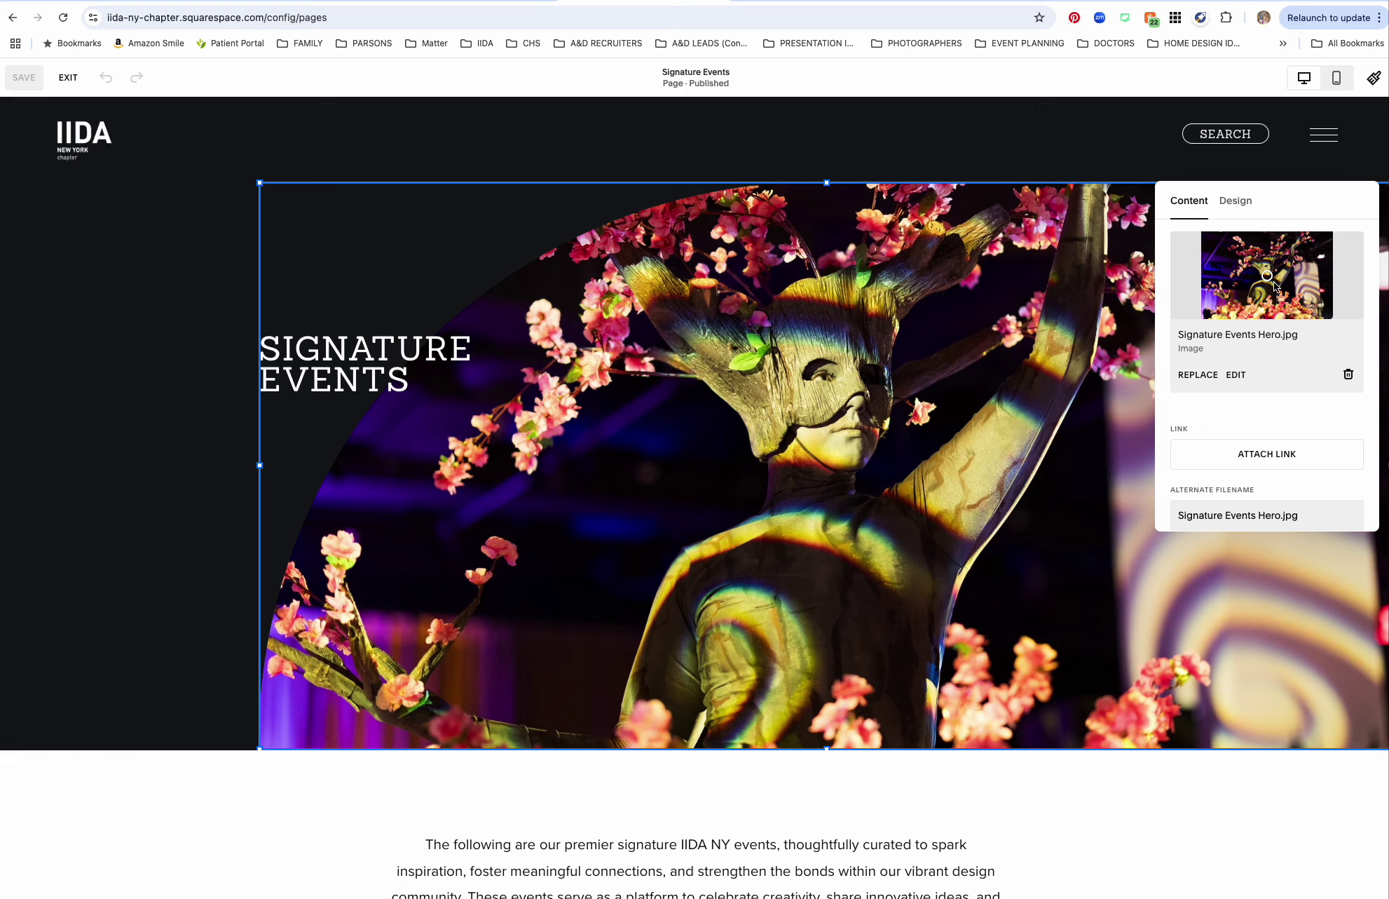
mouse_move(451, 147)
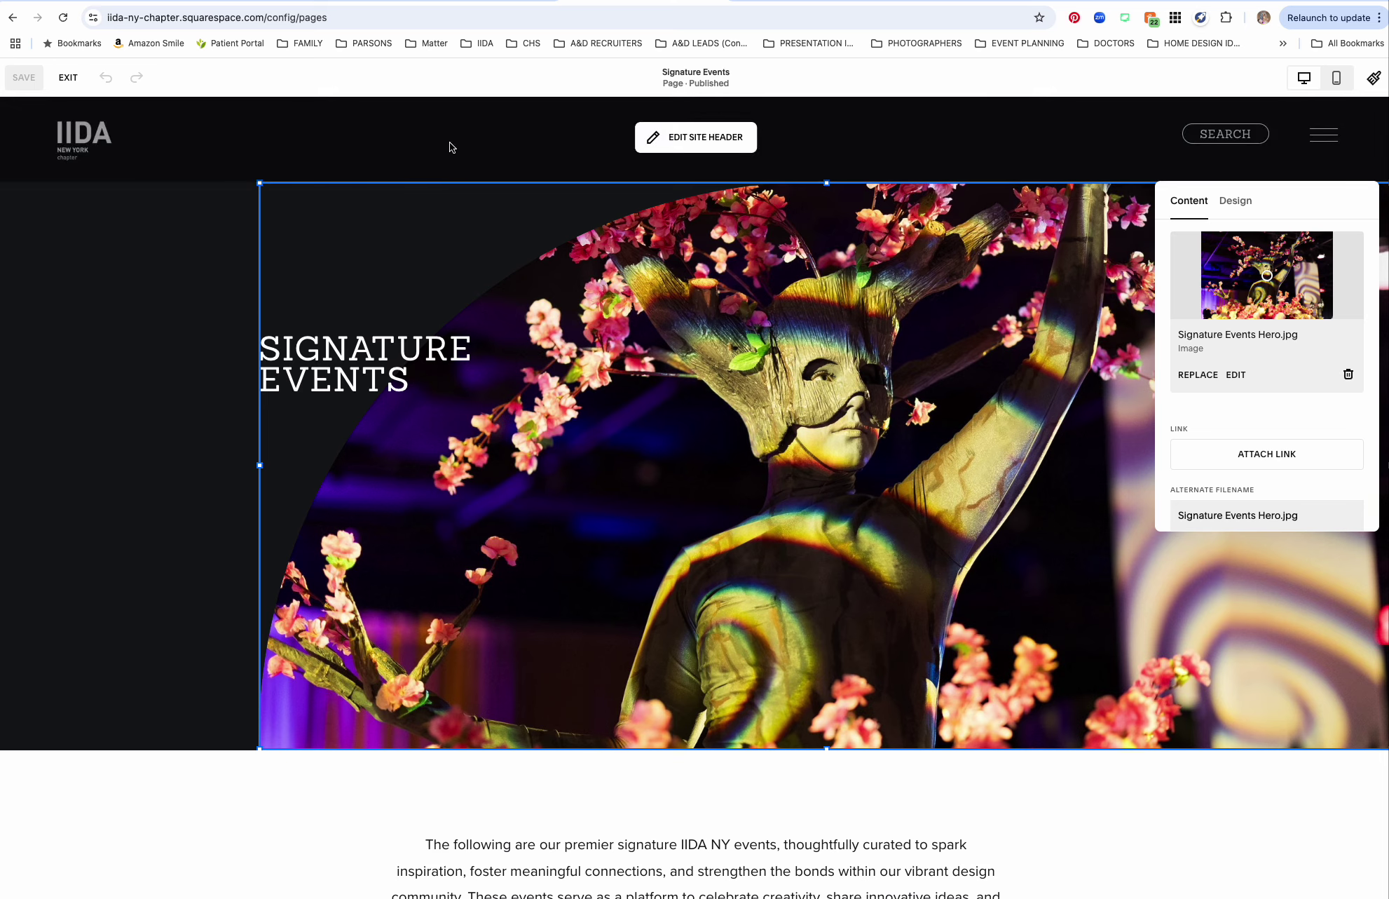
left_click(549, 141)
scroll(565, 197, "down", 10)
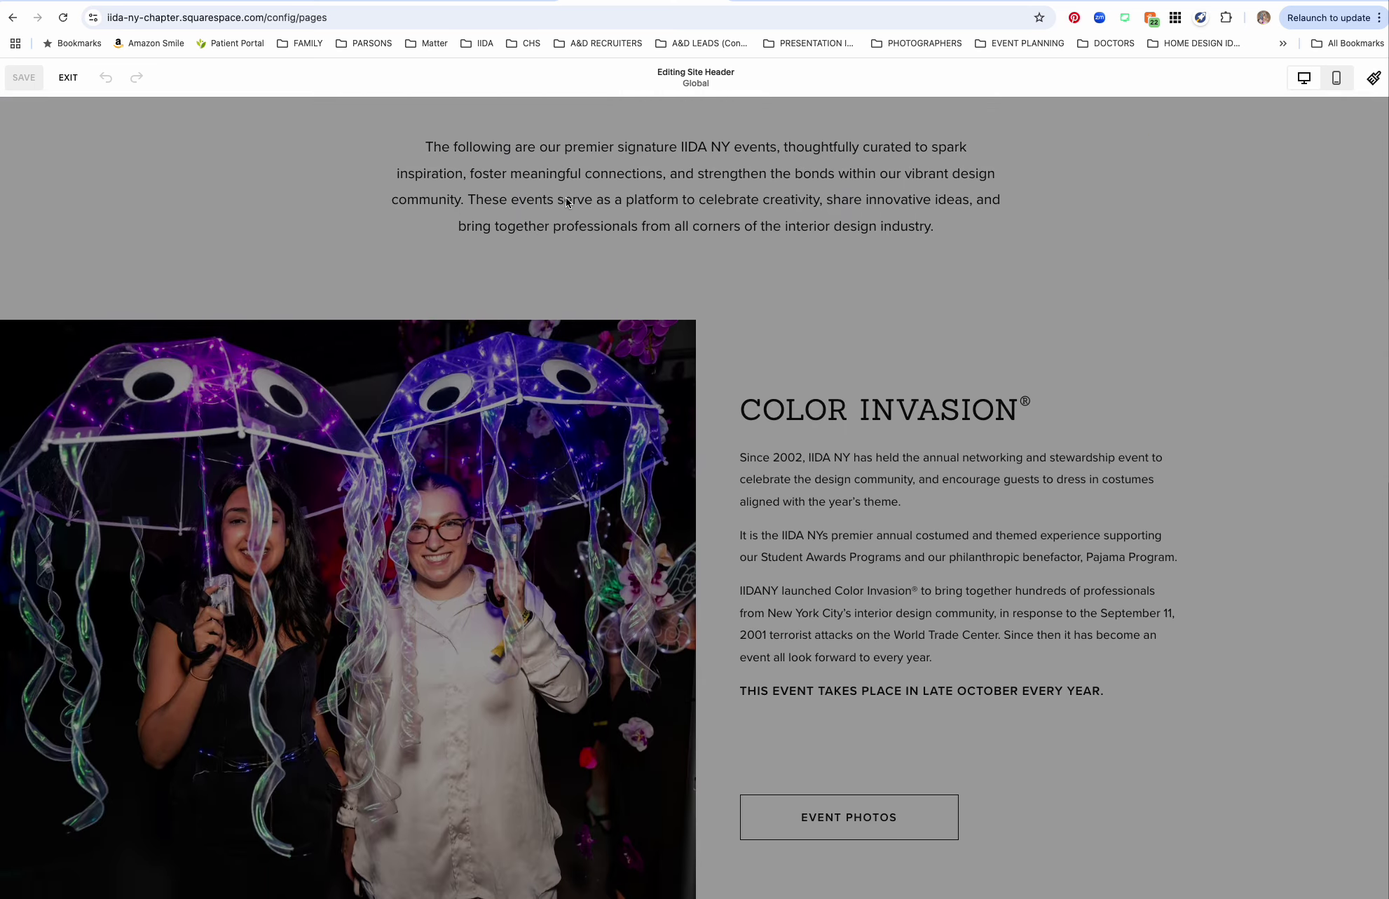
scroll(566, 202, "down", 3)
left_click(68, 77)
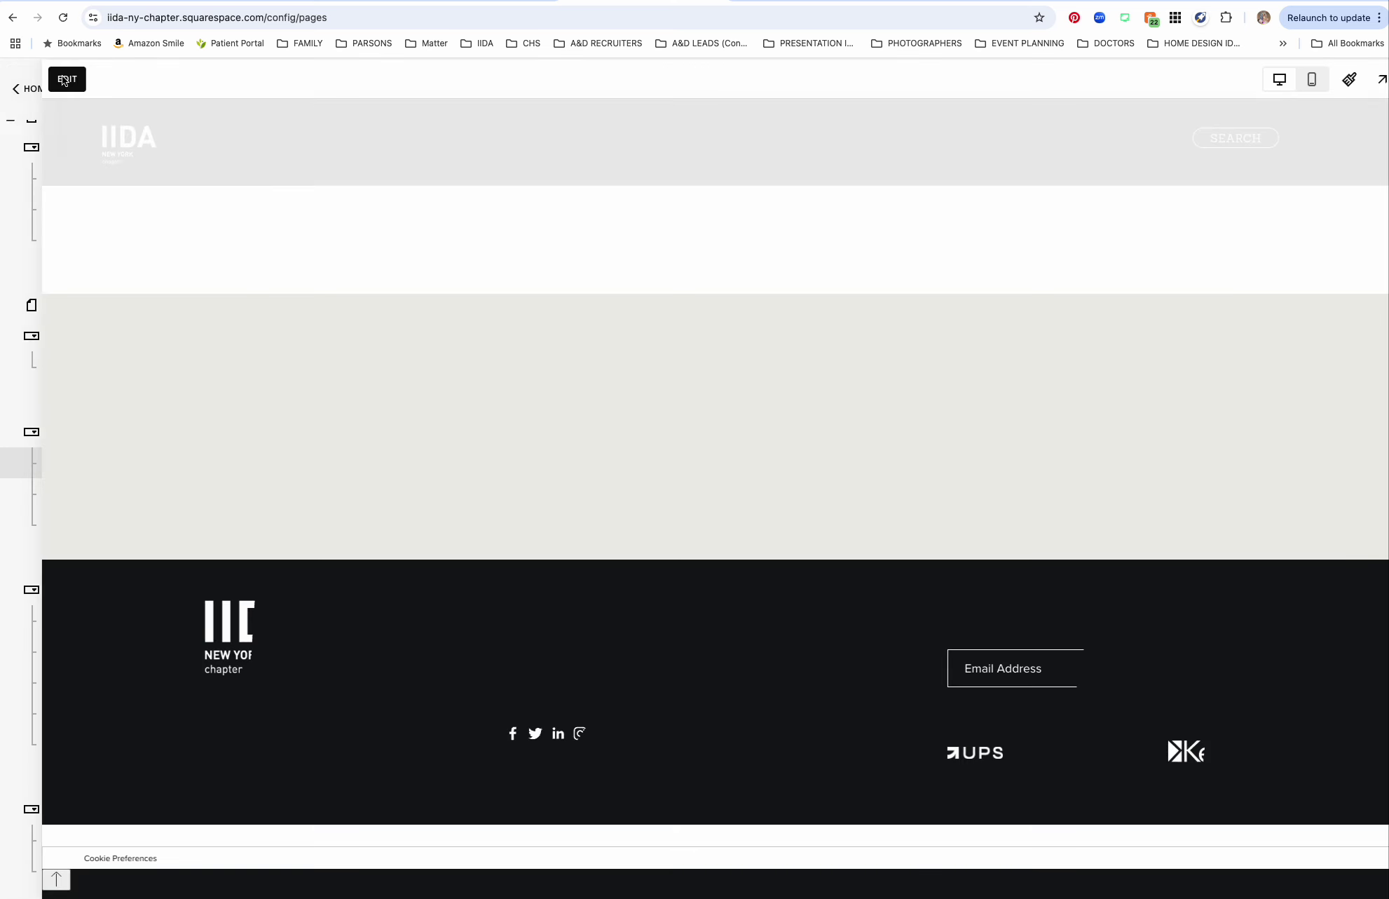
Put the Signature Events page back into edit mode and examine the Color Invasion section, including its Event Photos button.
scroll(587, 242, "down", 5)
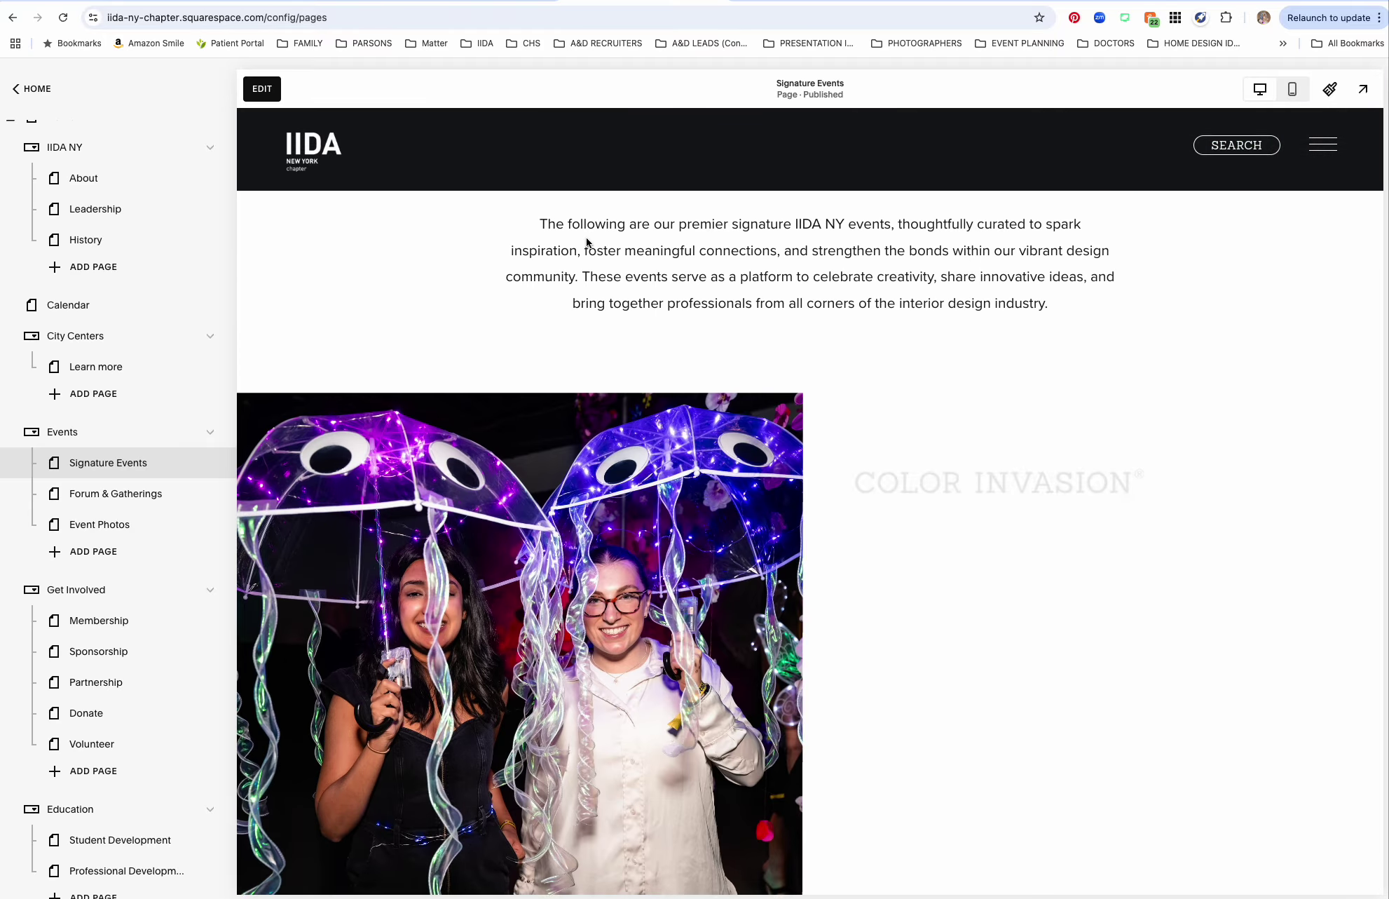
left_click(262, 89)
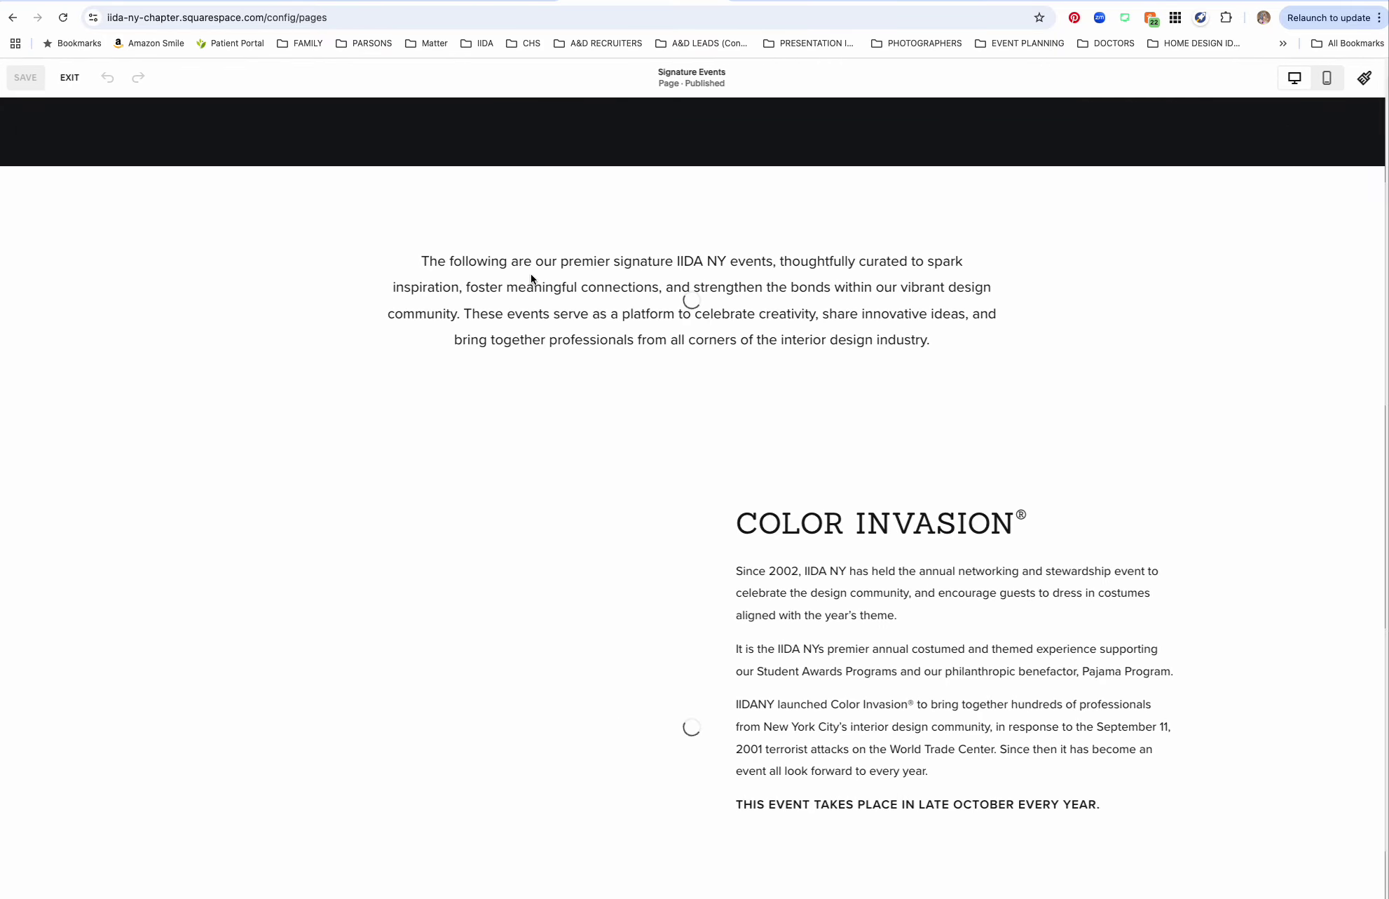
scroll(685, 357, "down", 6)
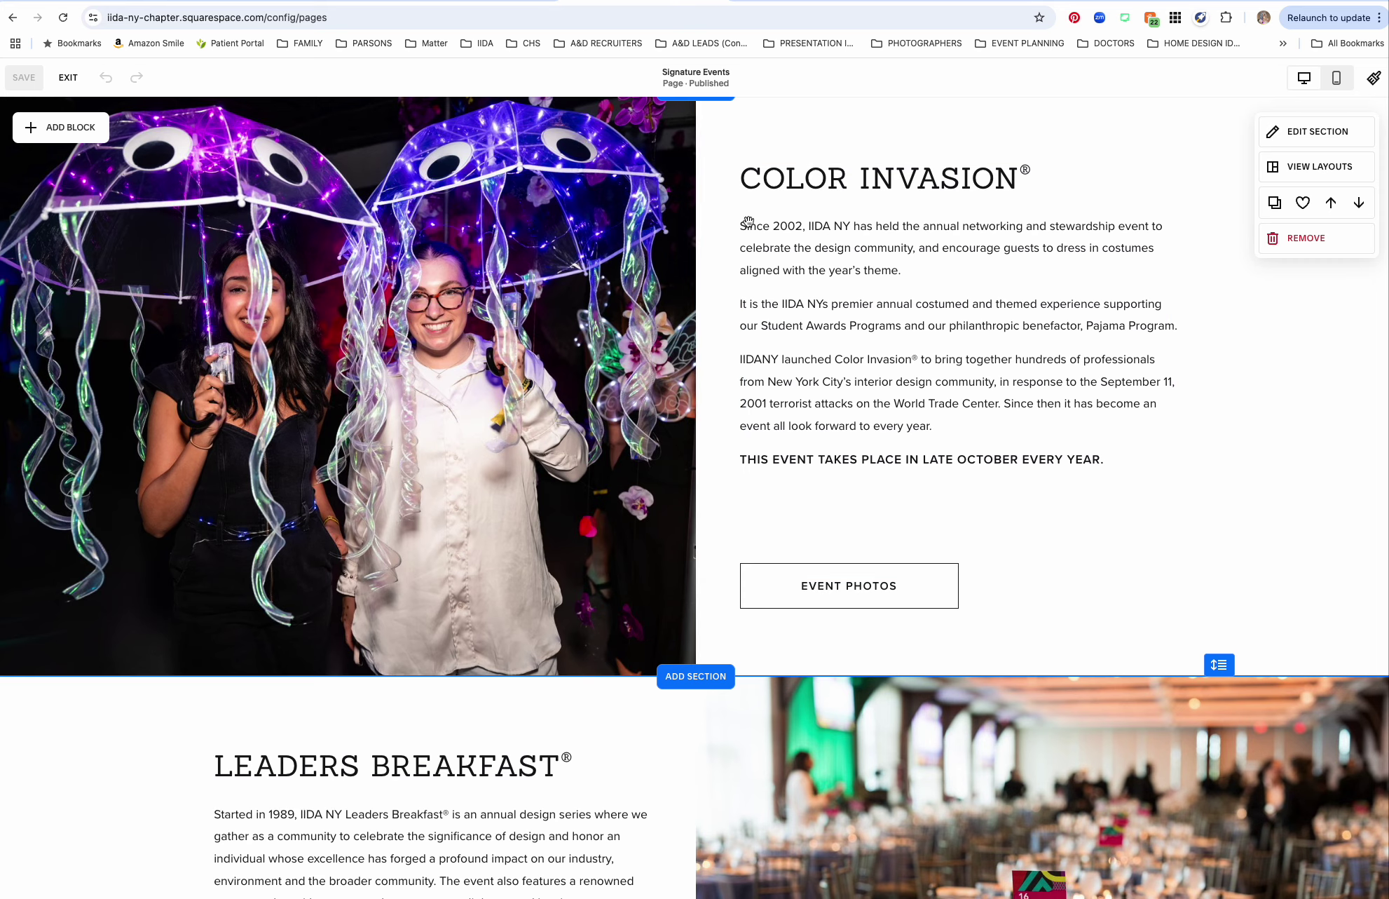
scroll(825, 231, "up", 2)
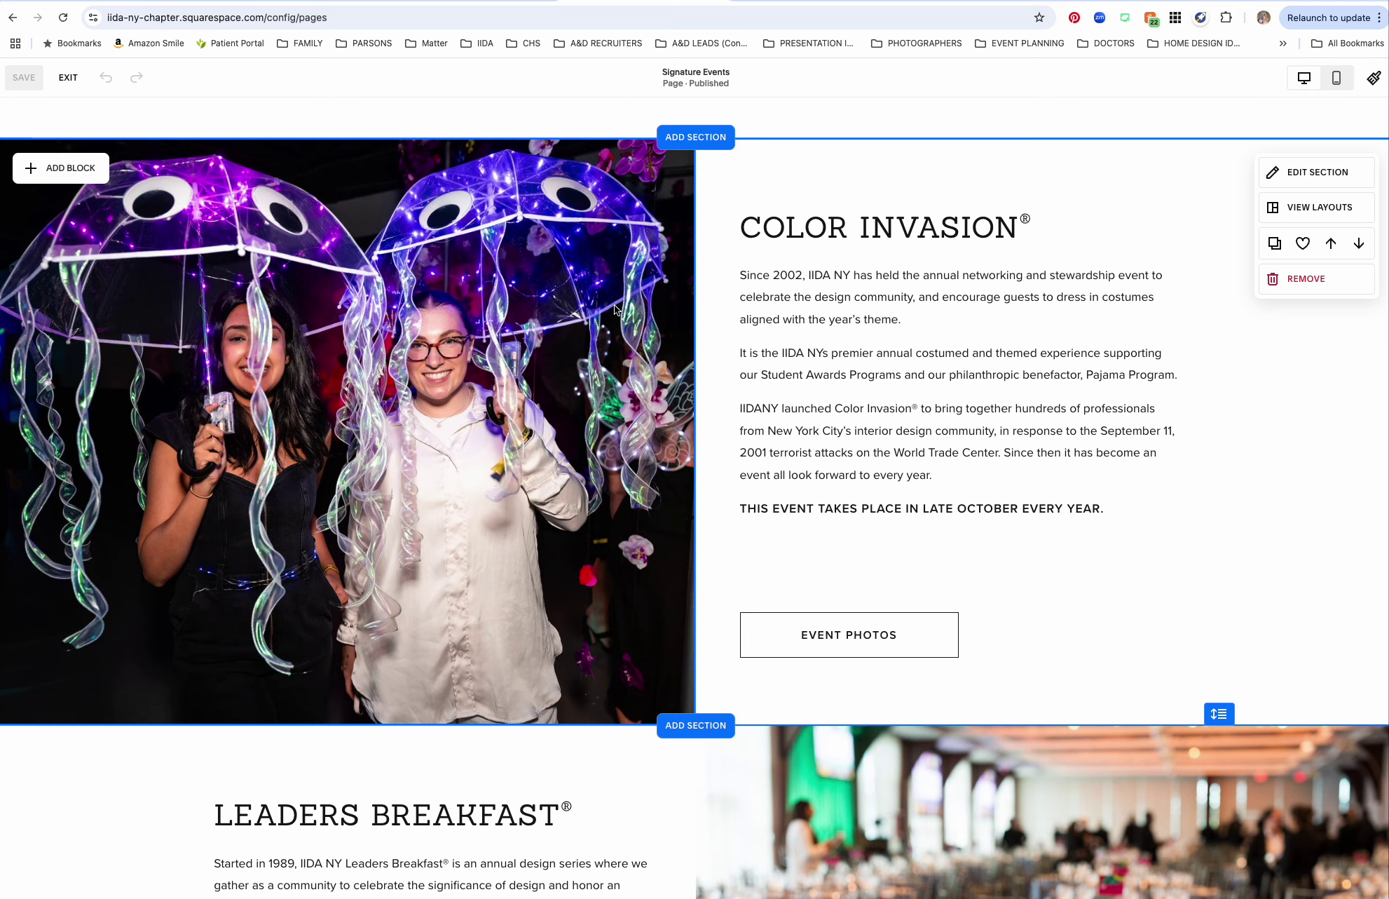
scroll(614, 304, "down", 6)
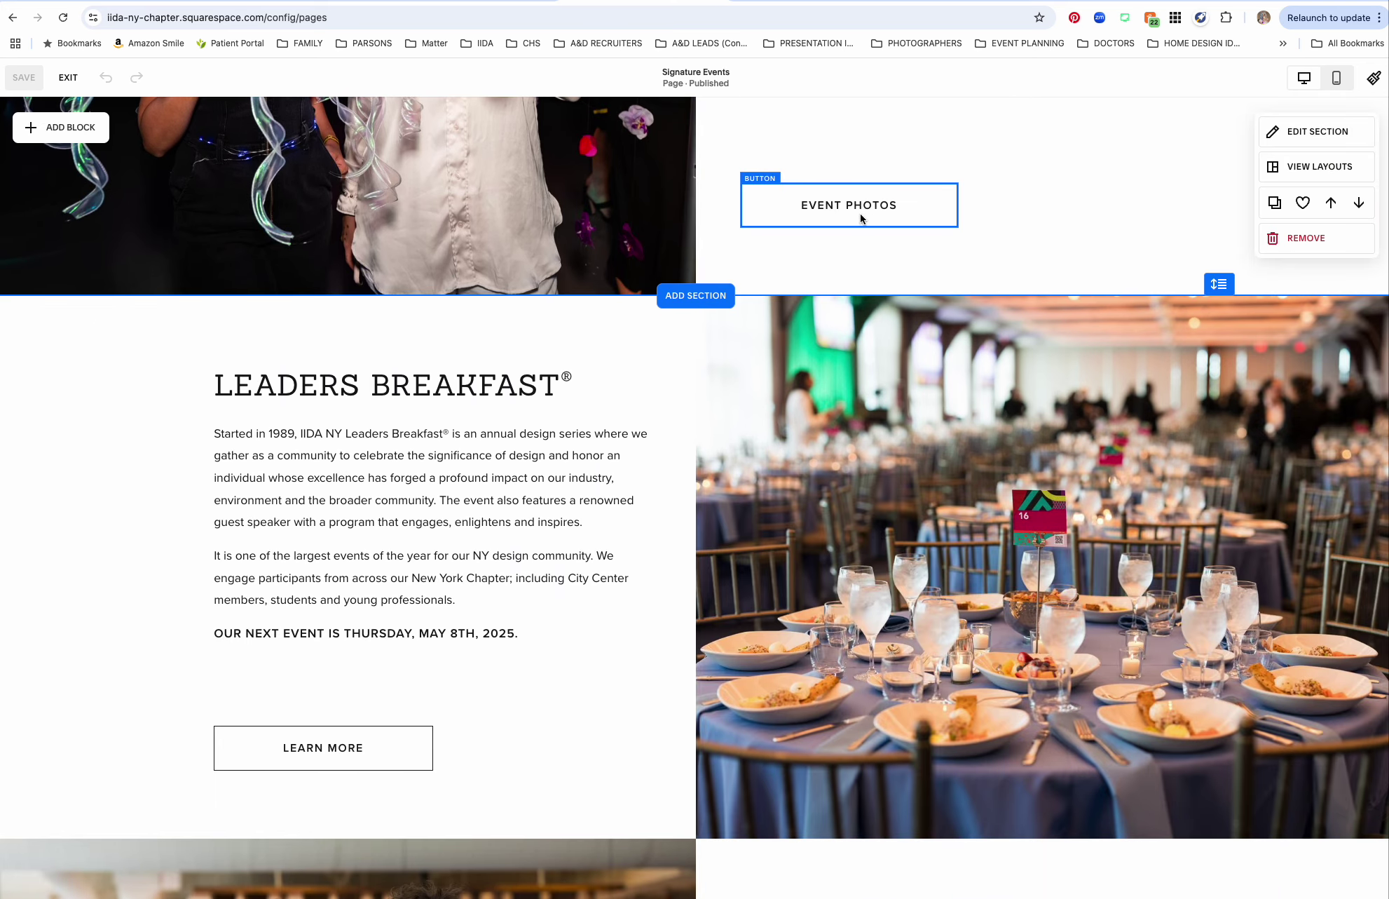
scroll(860, 212, "up", 5)
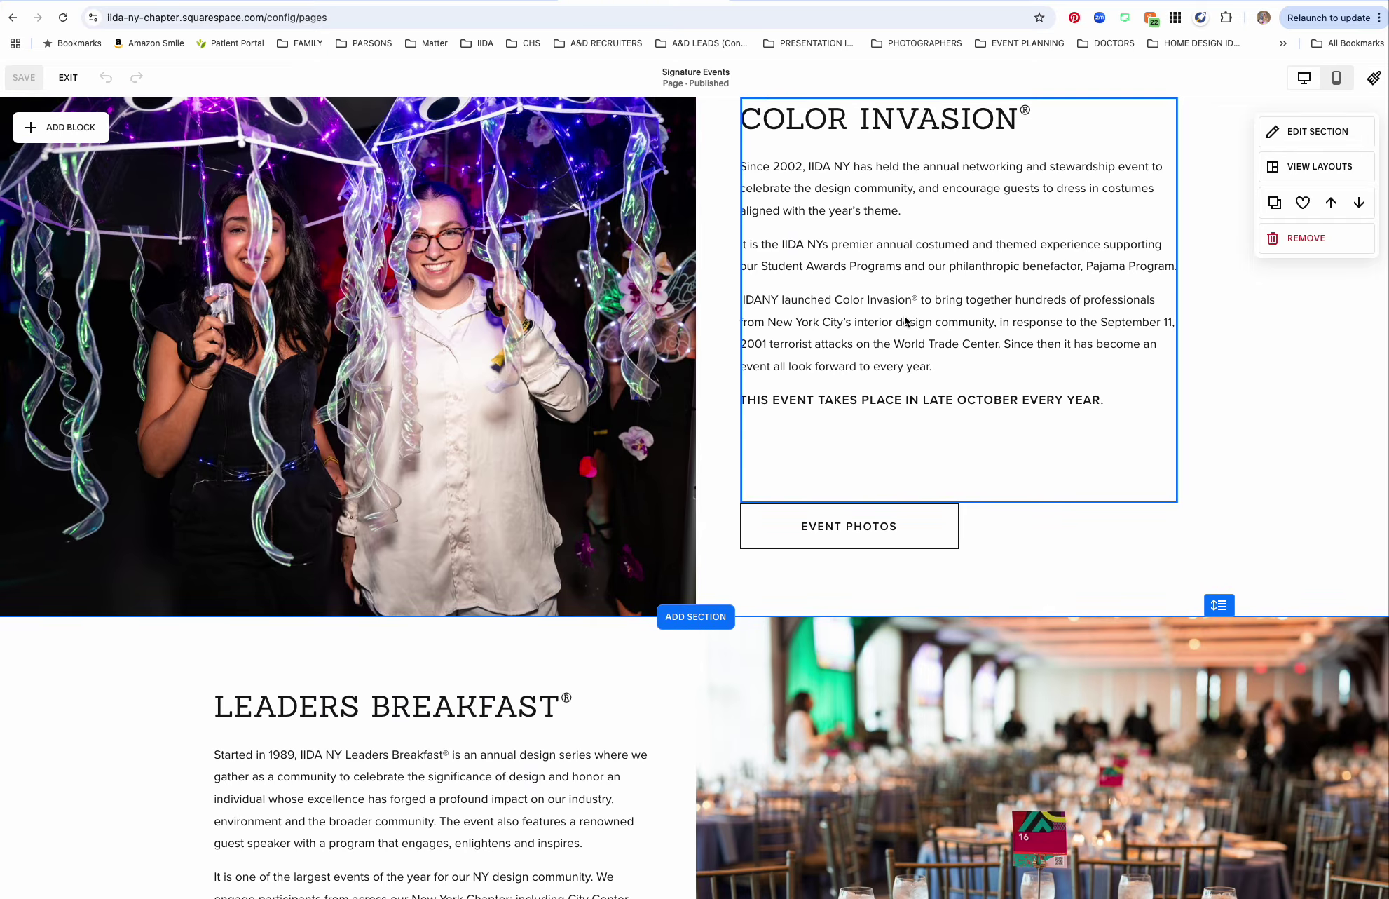
scroll(904, 316, "up", 2)
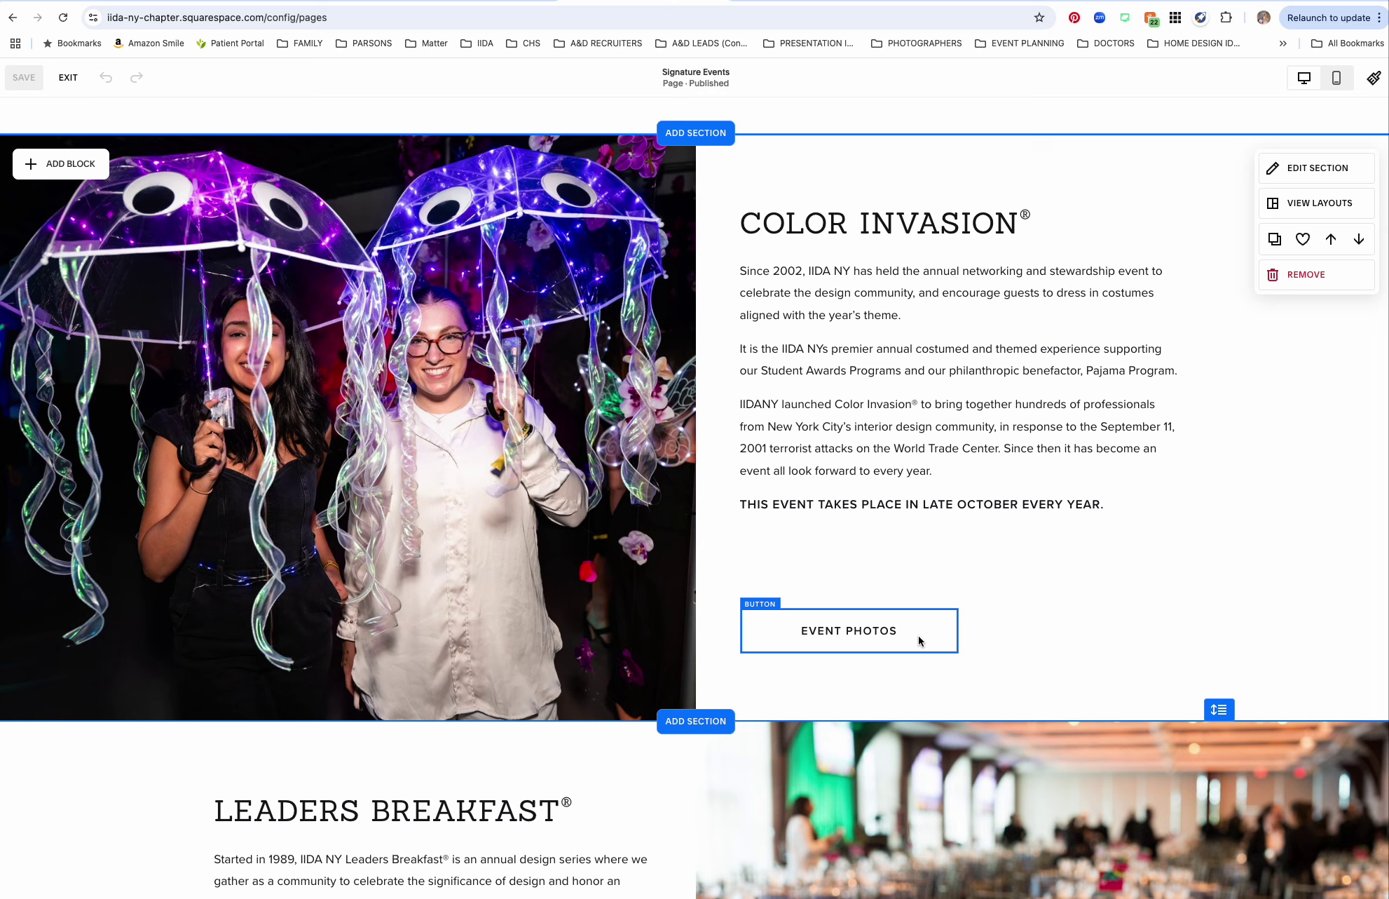
left_click(919, 636)
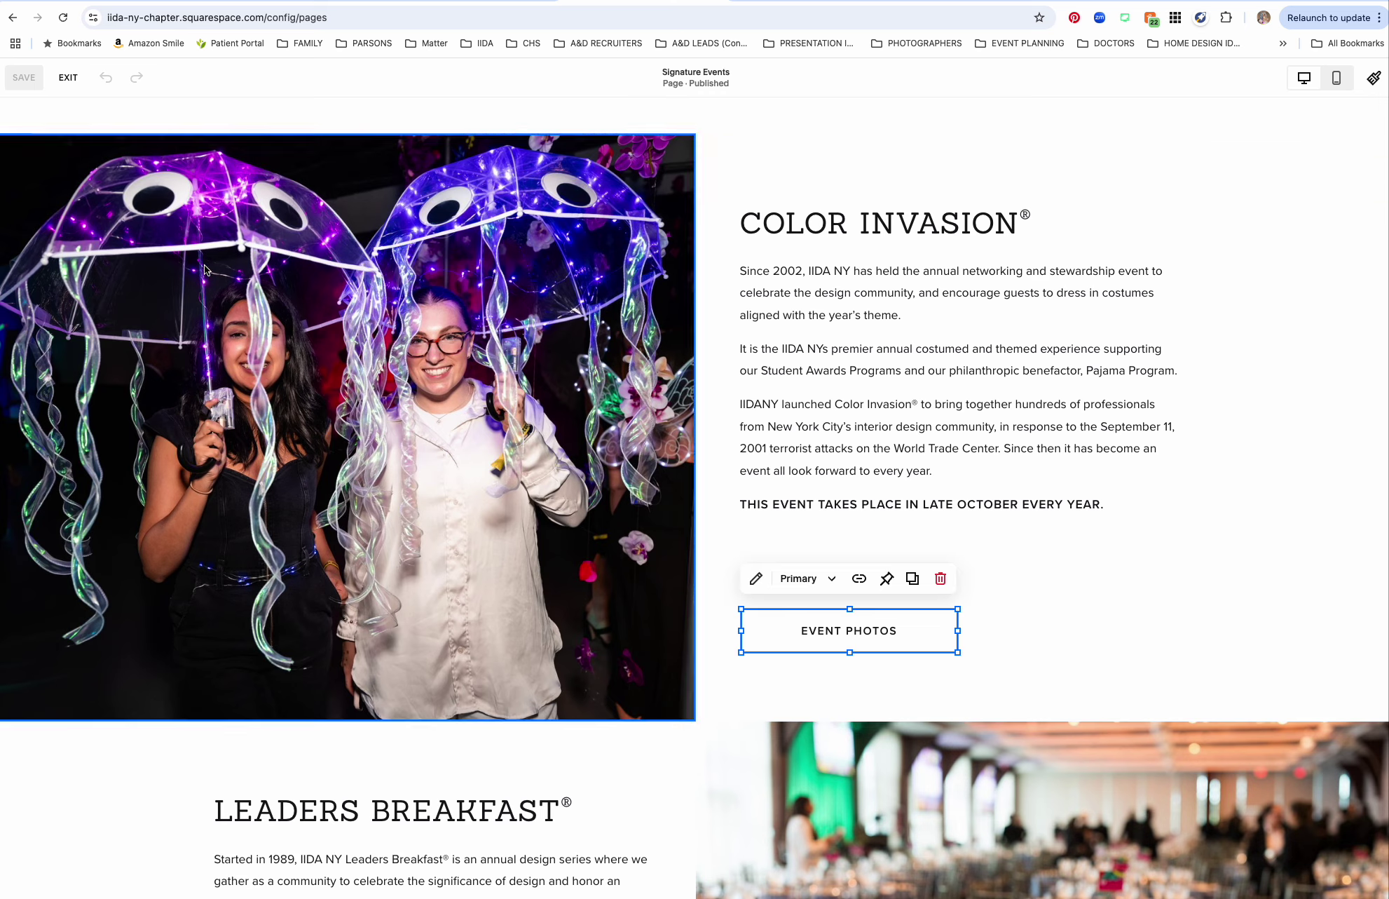
left_click(1152, 676)
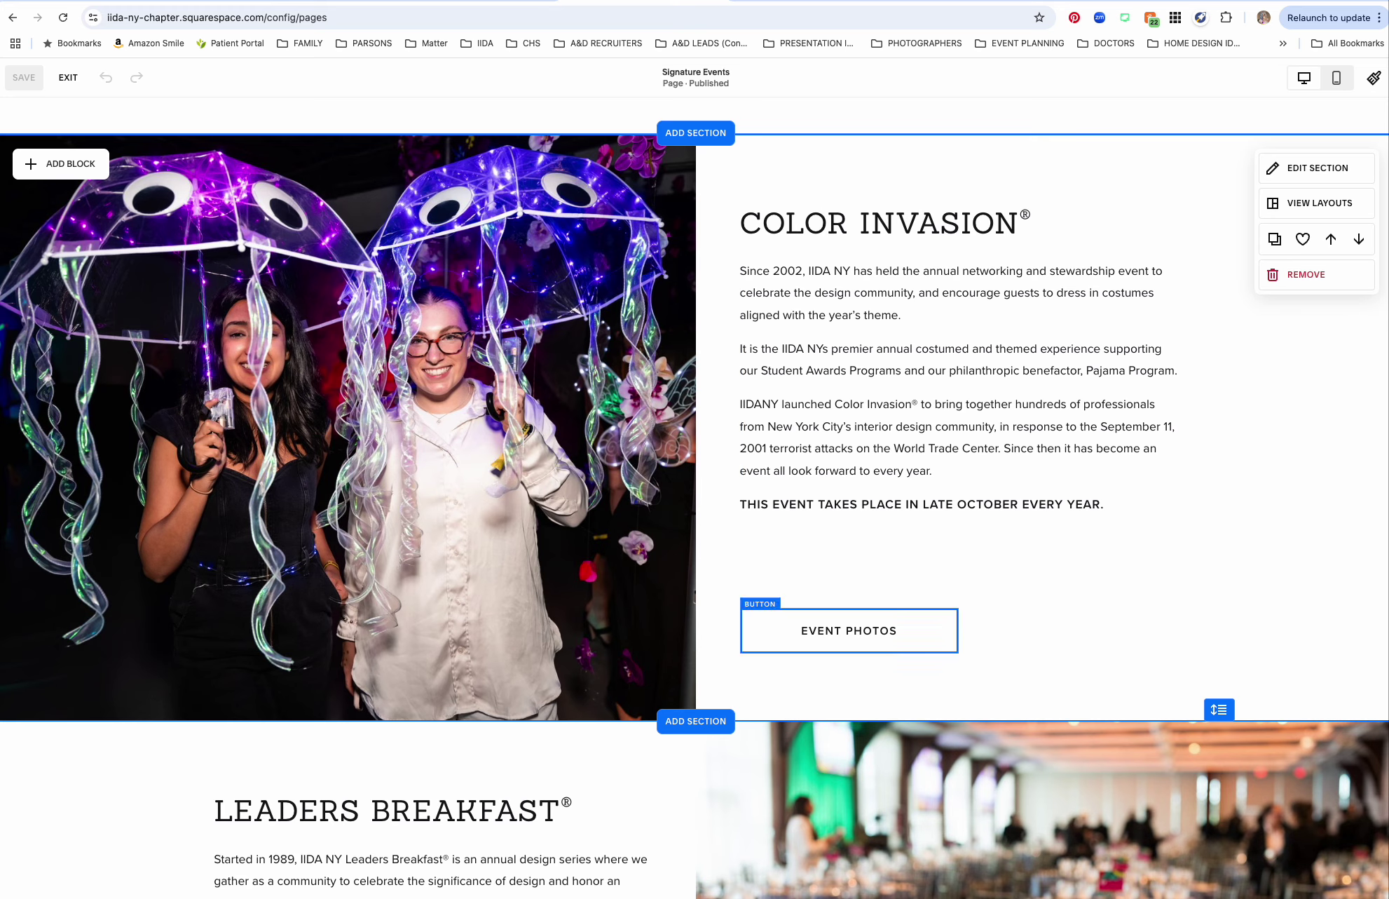
Add a button block to the Color Invasion section and place it directly above the Event Photos button.
left_click(56, 167)
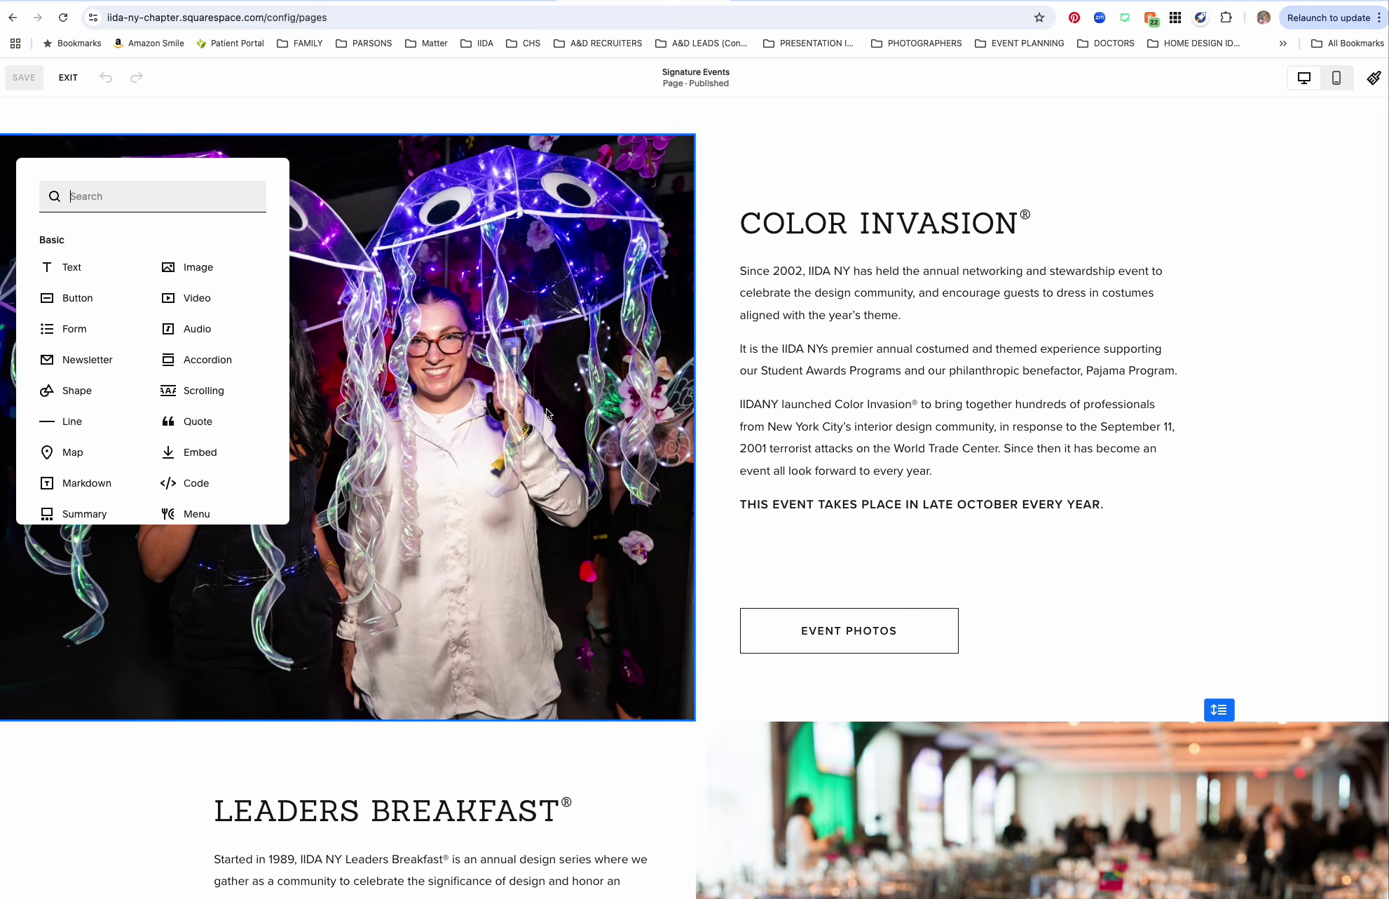
left_click(91, 296)
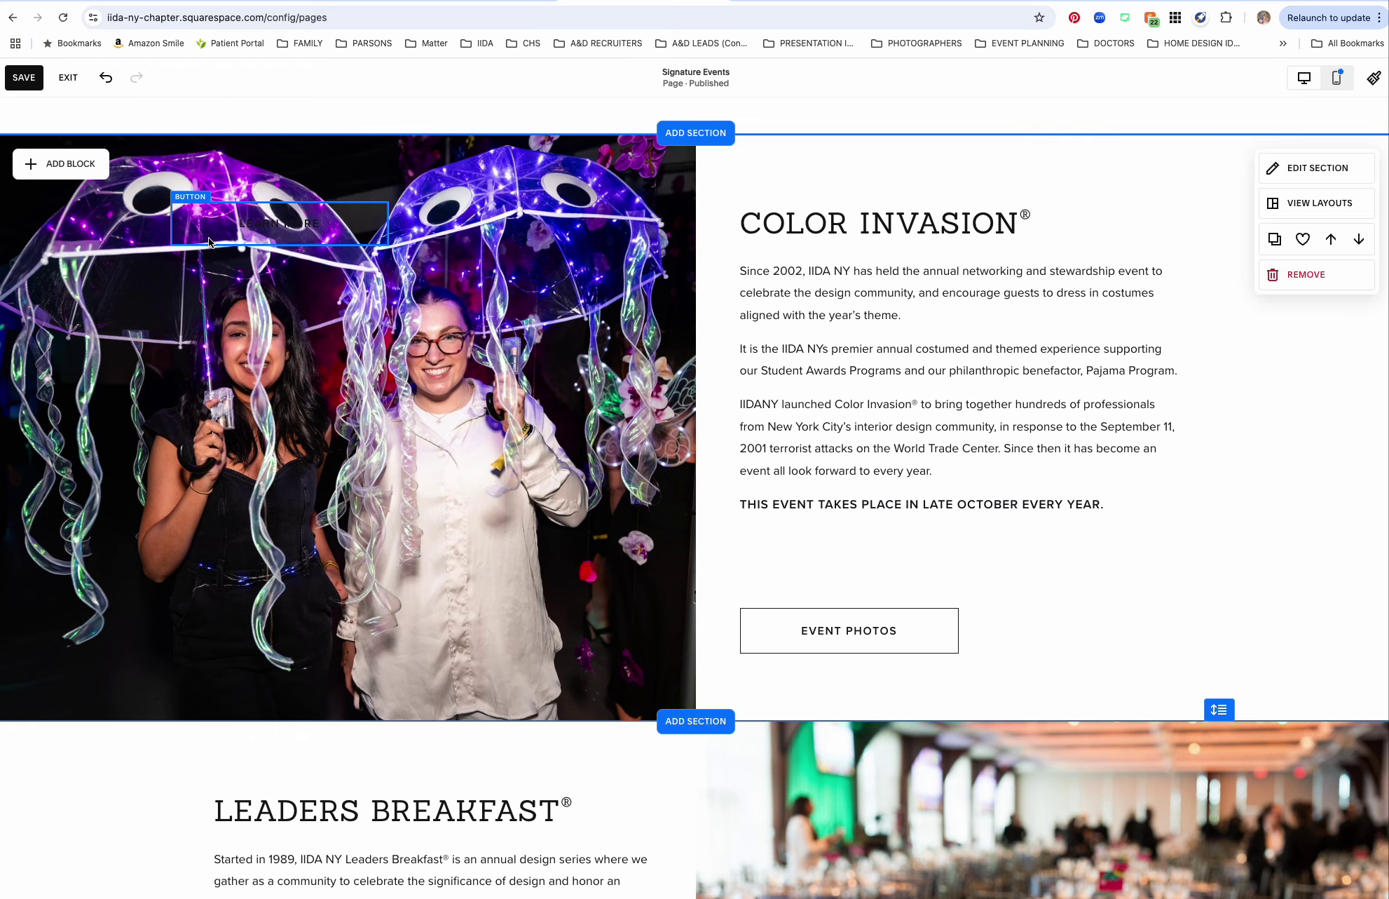
left_click_drag(208, 237, 780, 577)
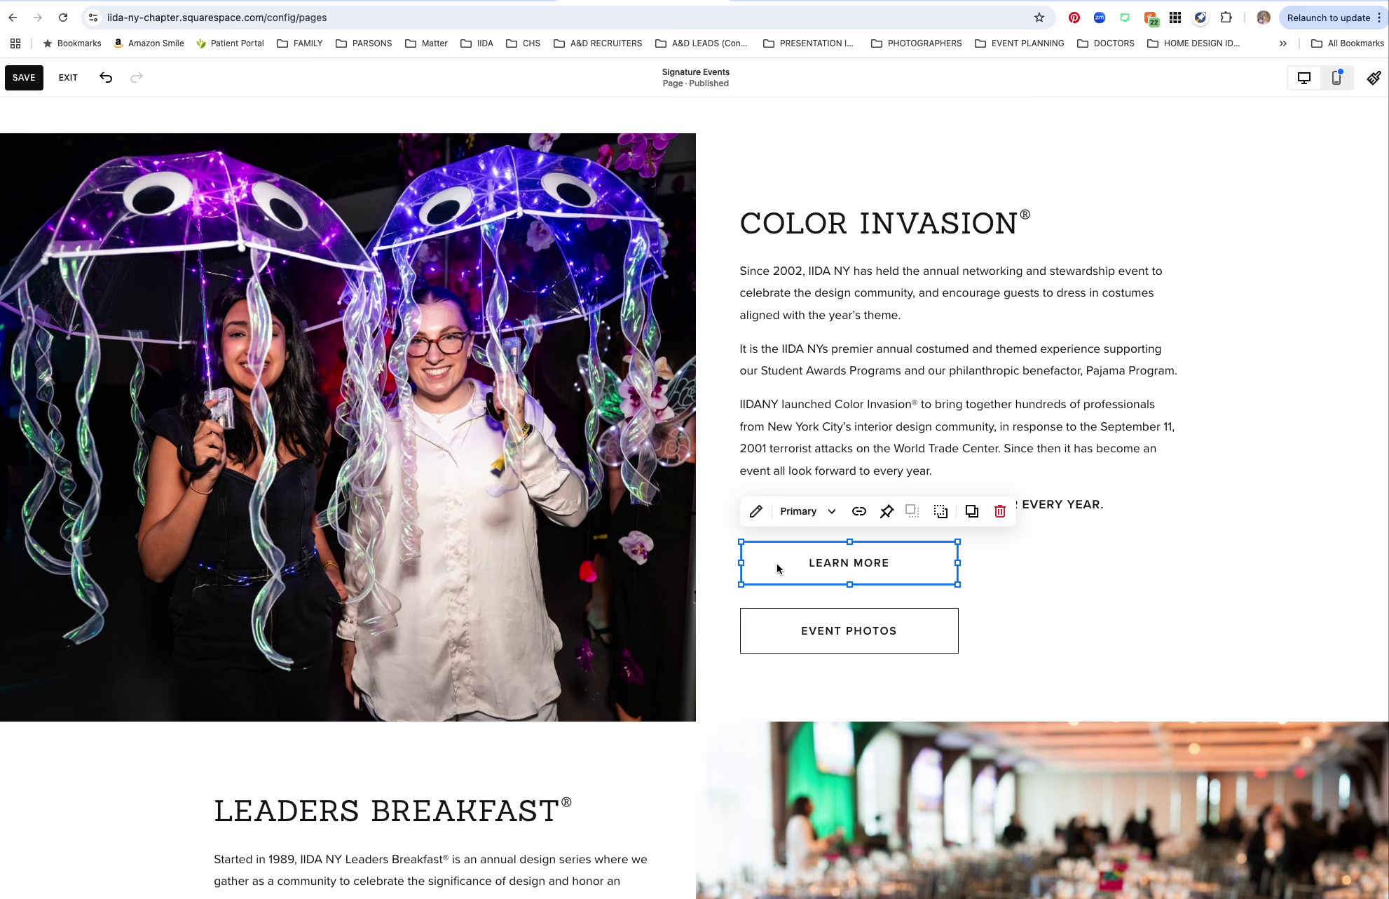
Change the new button's text to GET TICKETS and make the button slightly taller.
left_click(754, 511)
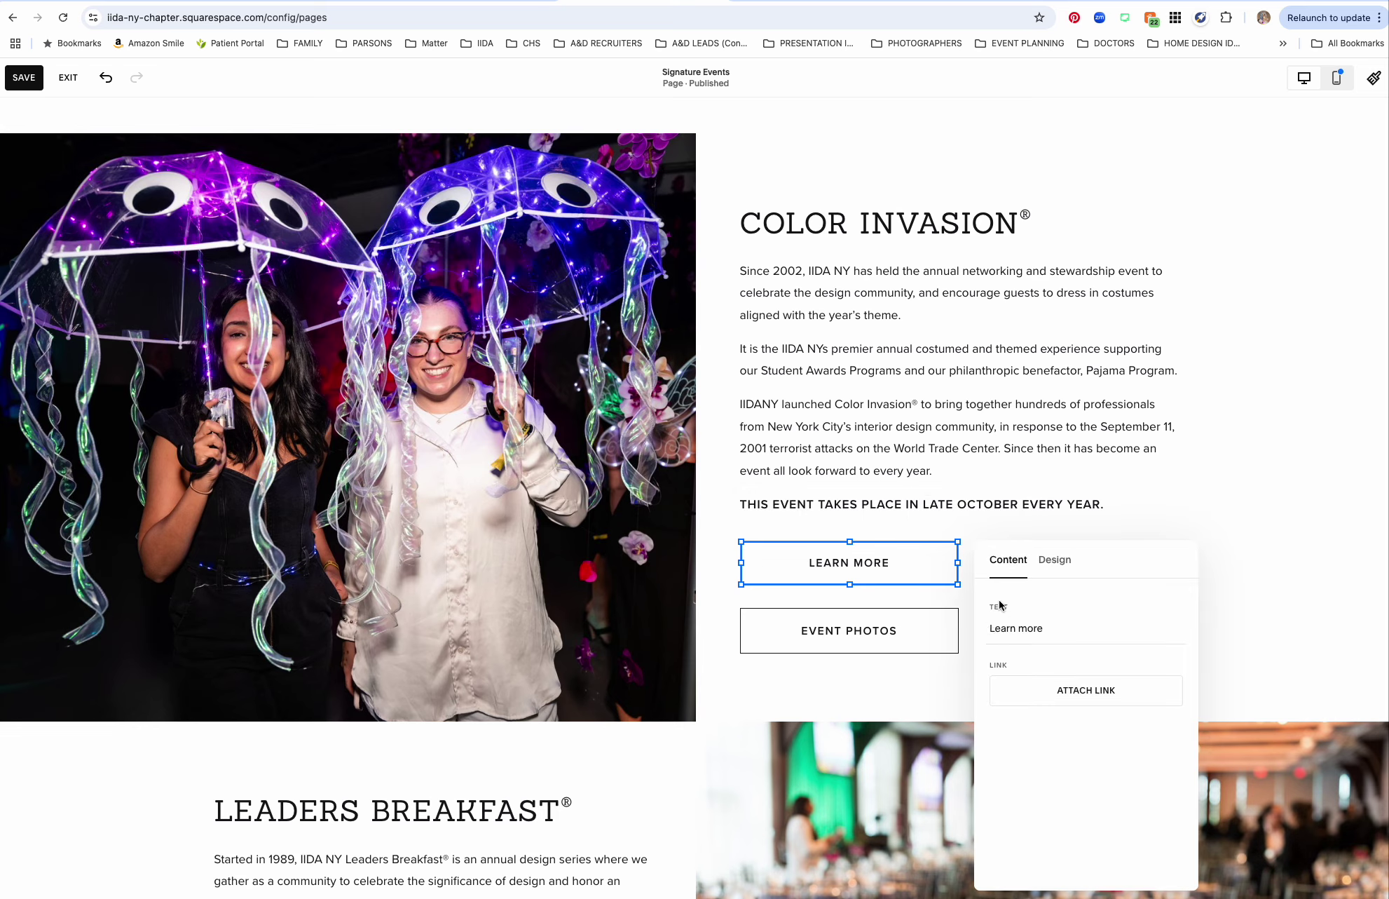
triple_click(1030, 629)
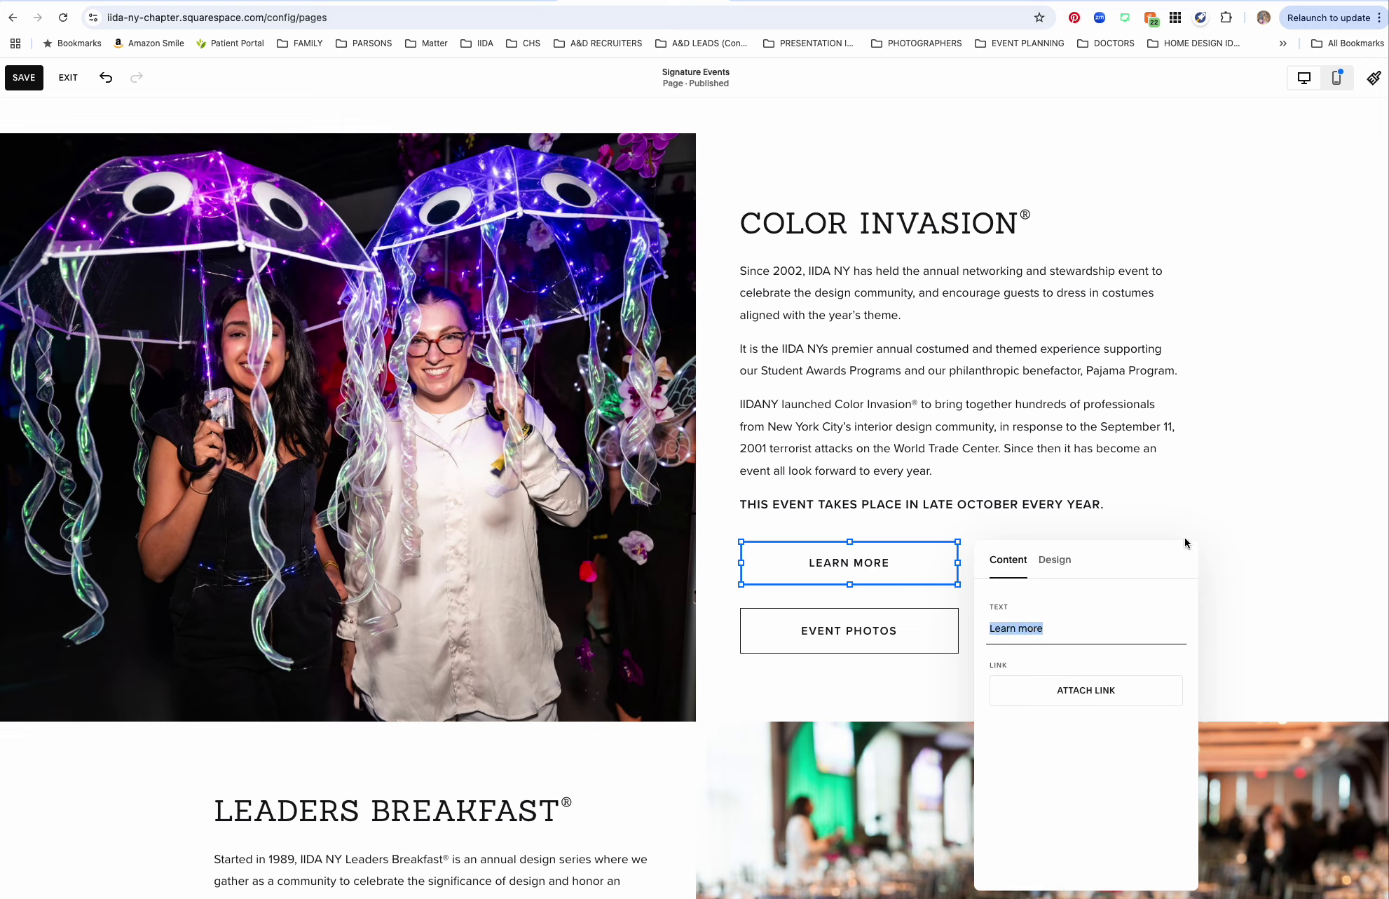
type("GET")
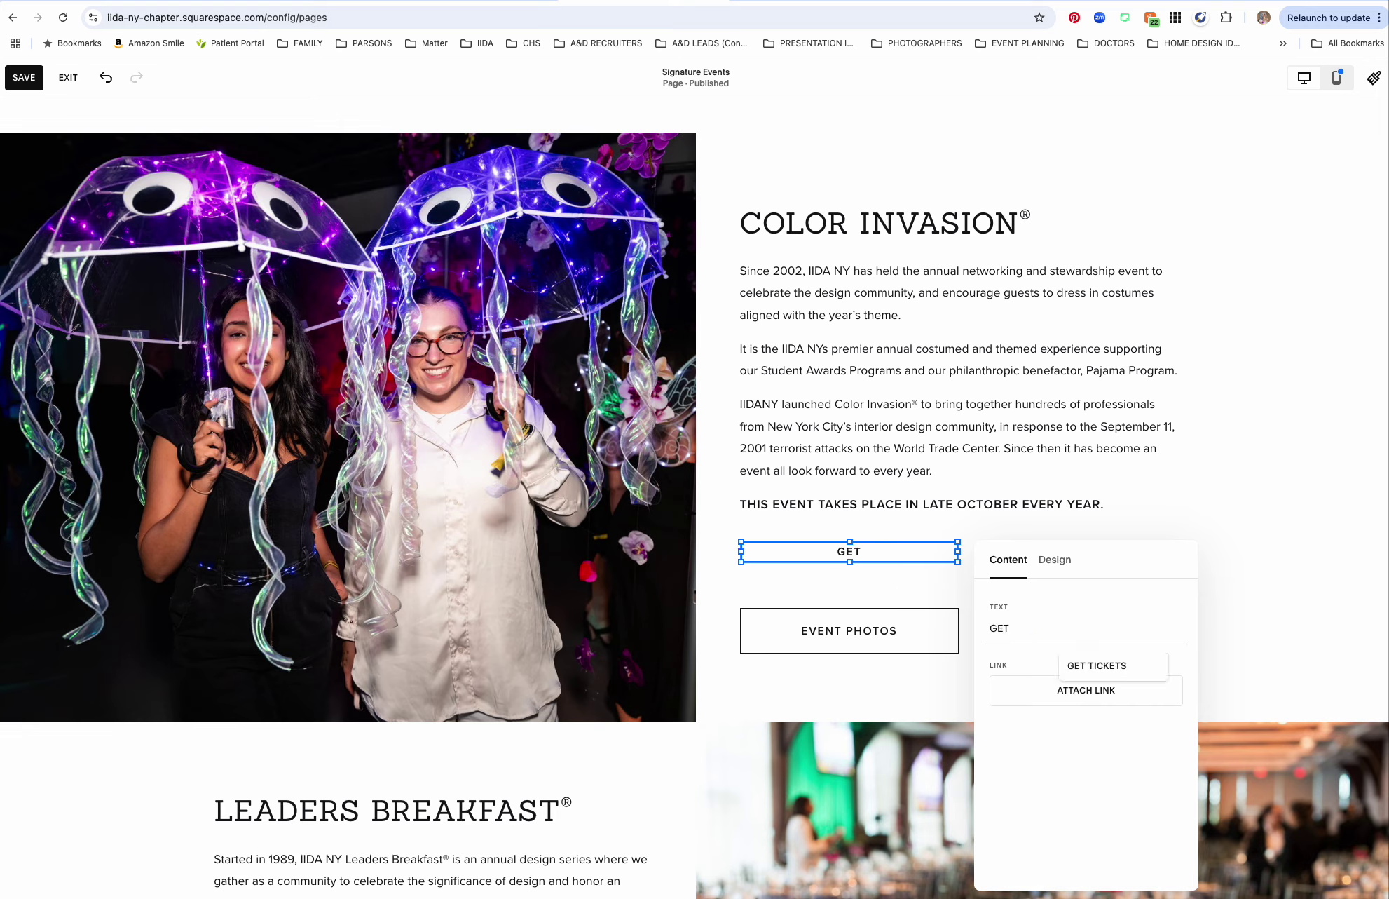
type(" TICKETS")
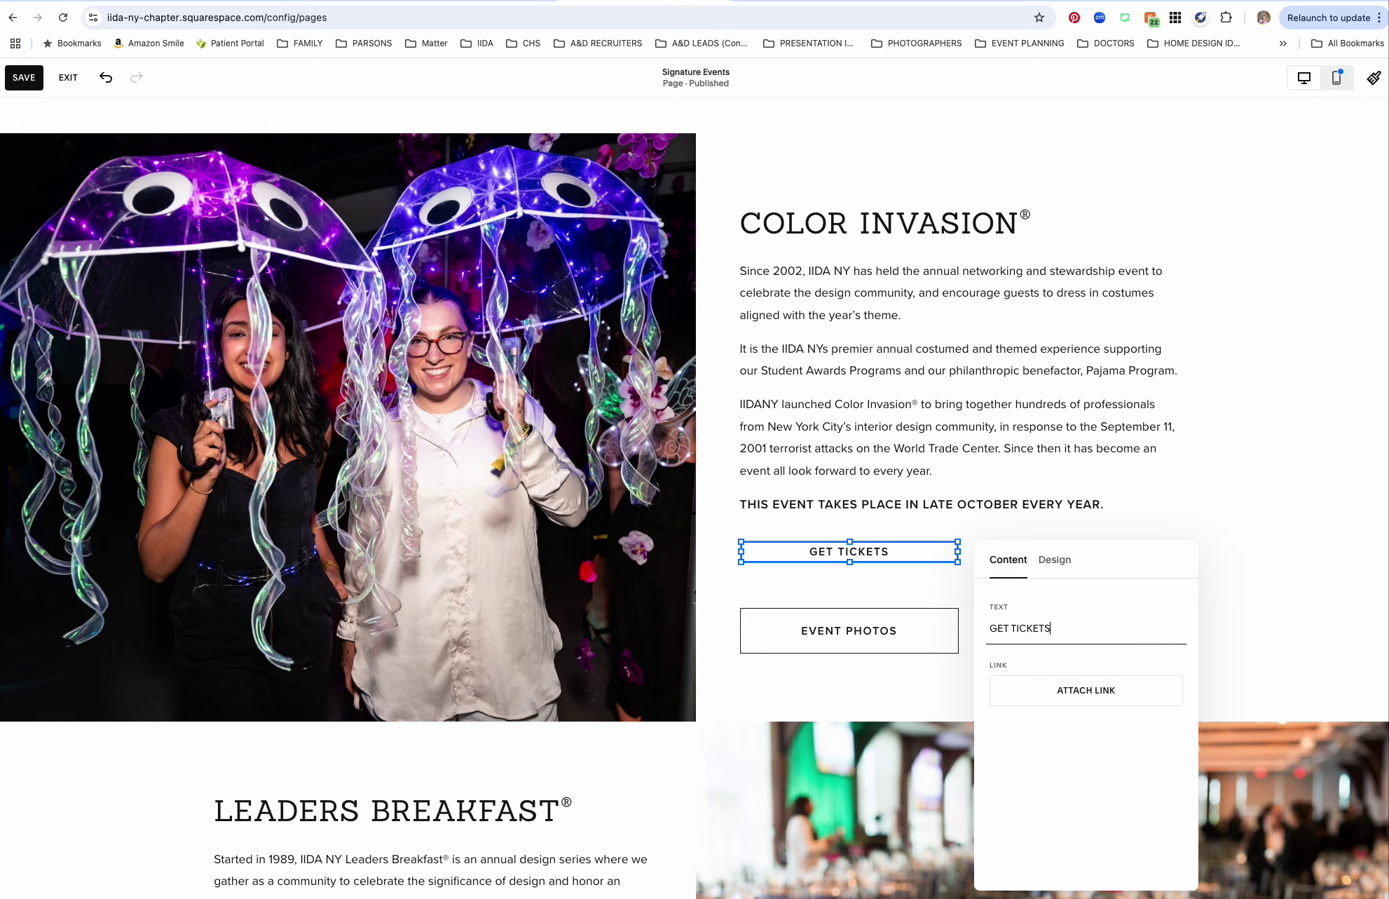
left_click_drag(850, 561, 849, 595)
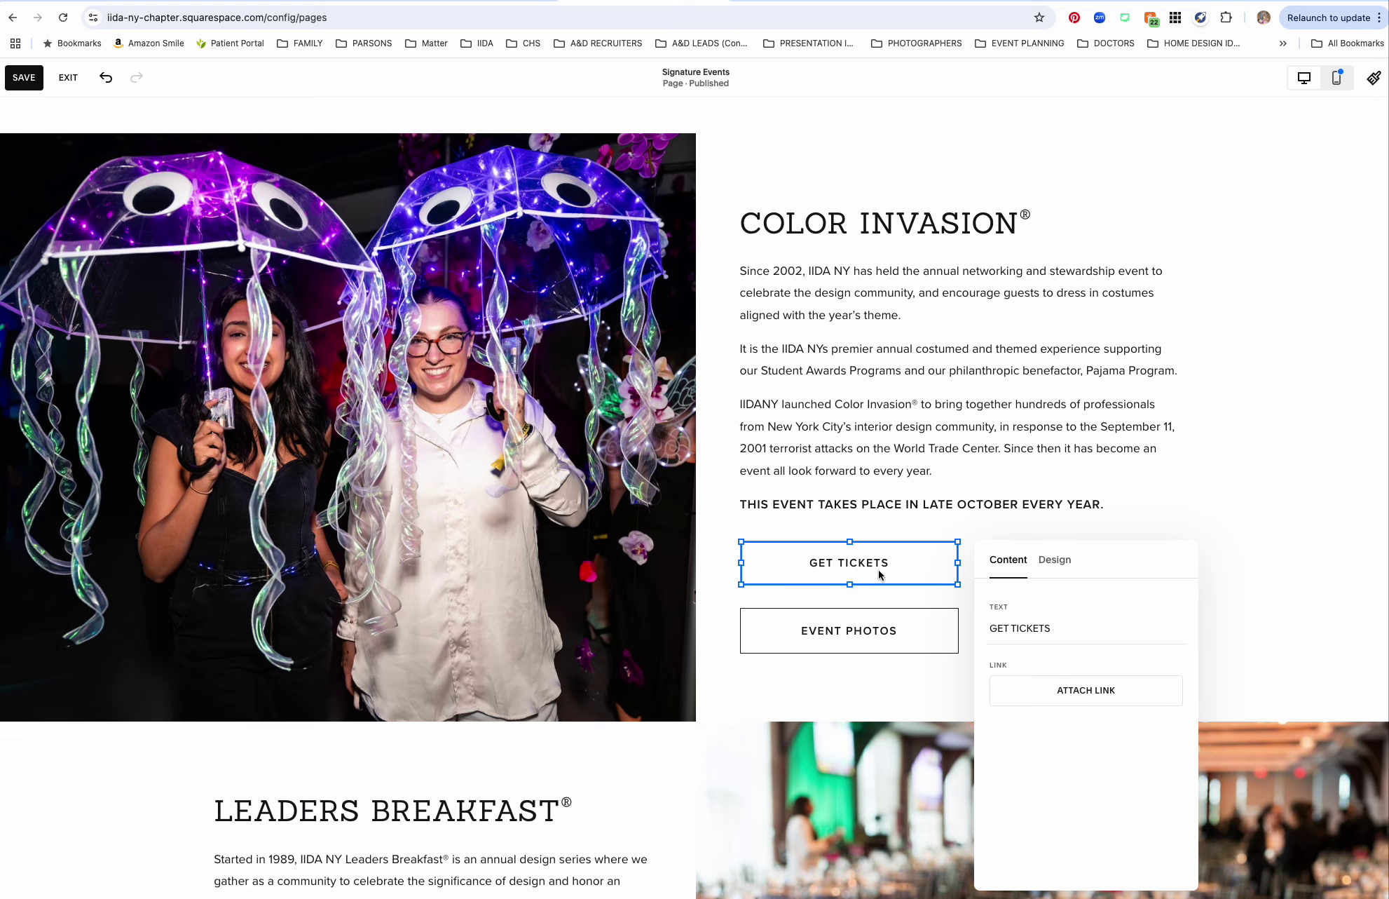
Link the GET TICKETS button to the hidden Color Invasion page, /color-invasion.
left_click(1083, 692)
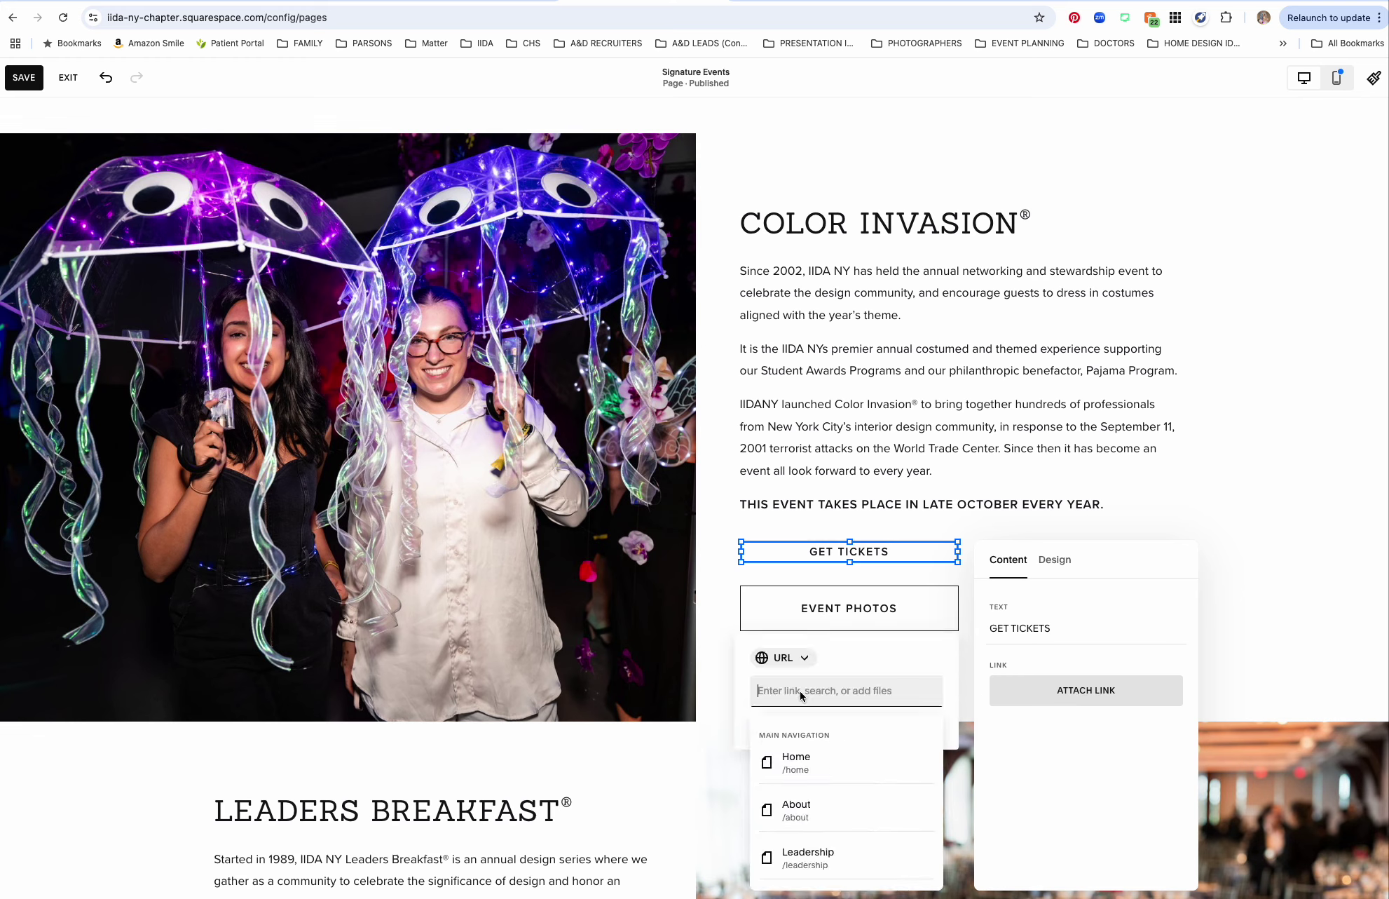
type("colo")
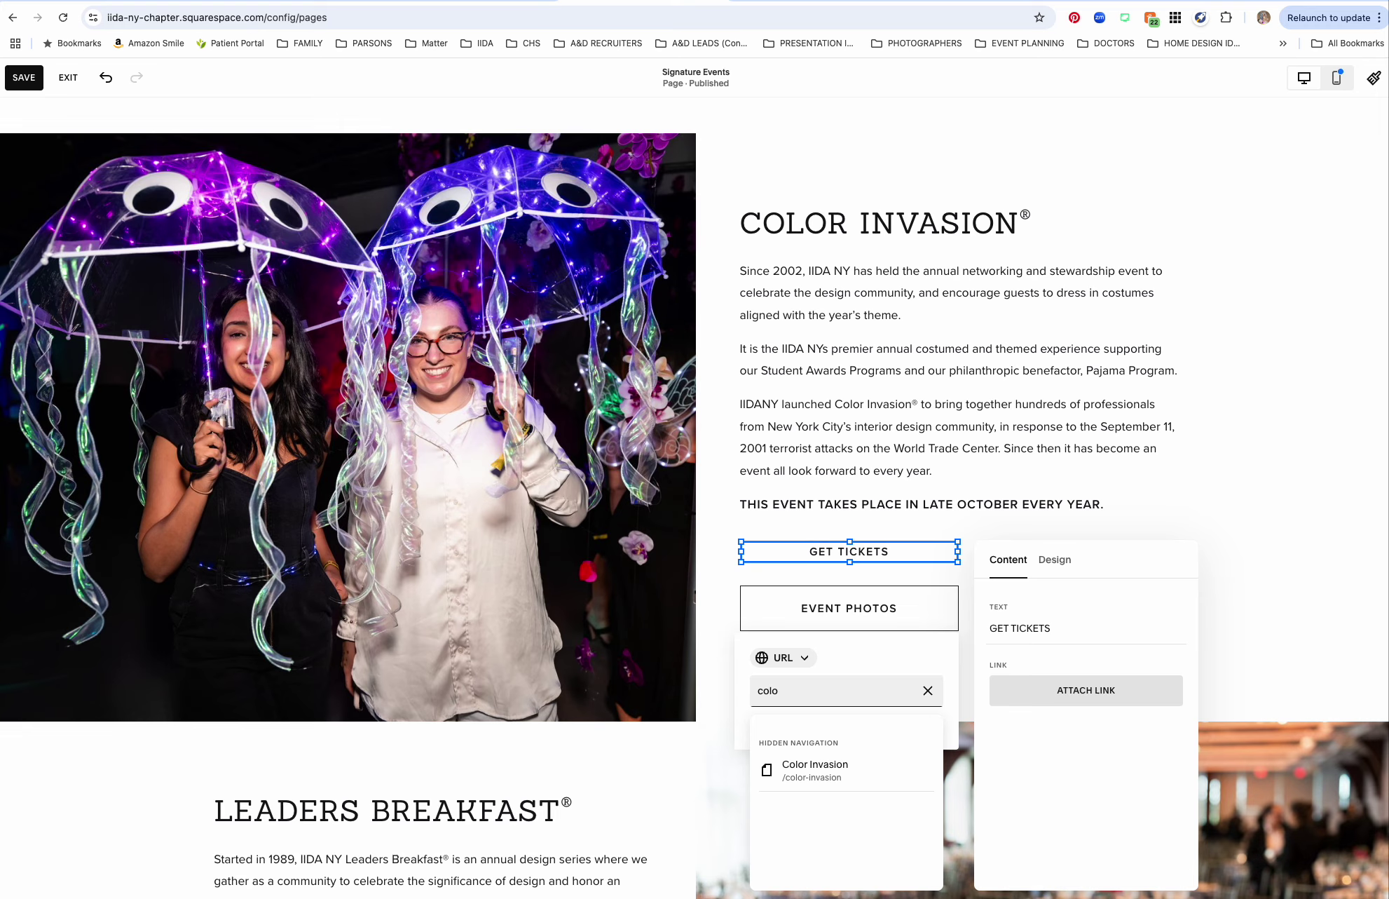
left_click(854, 775)
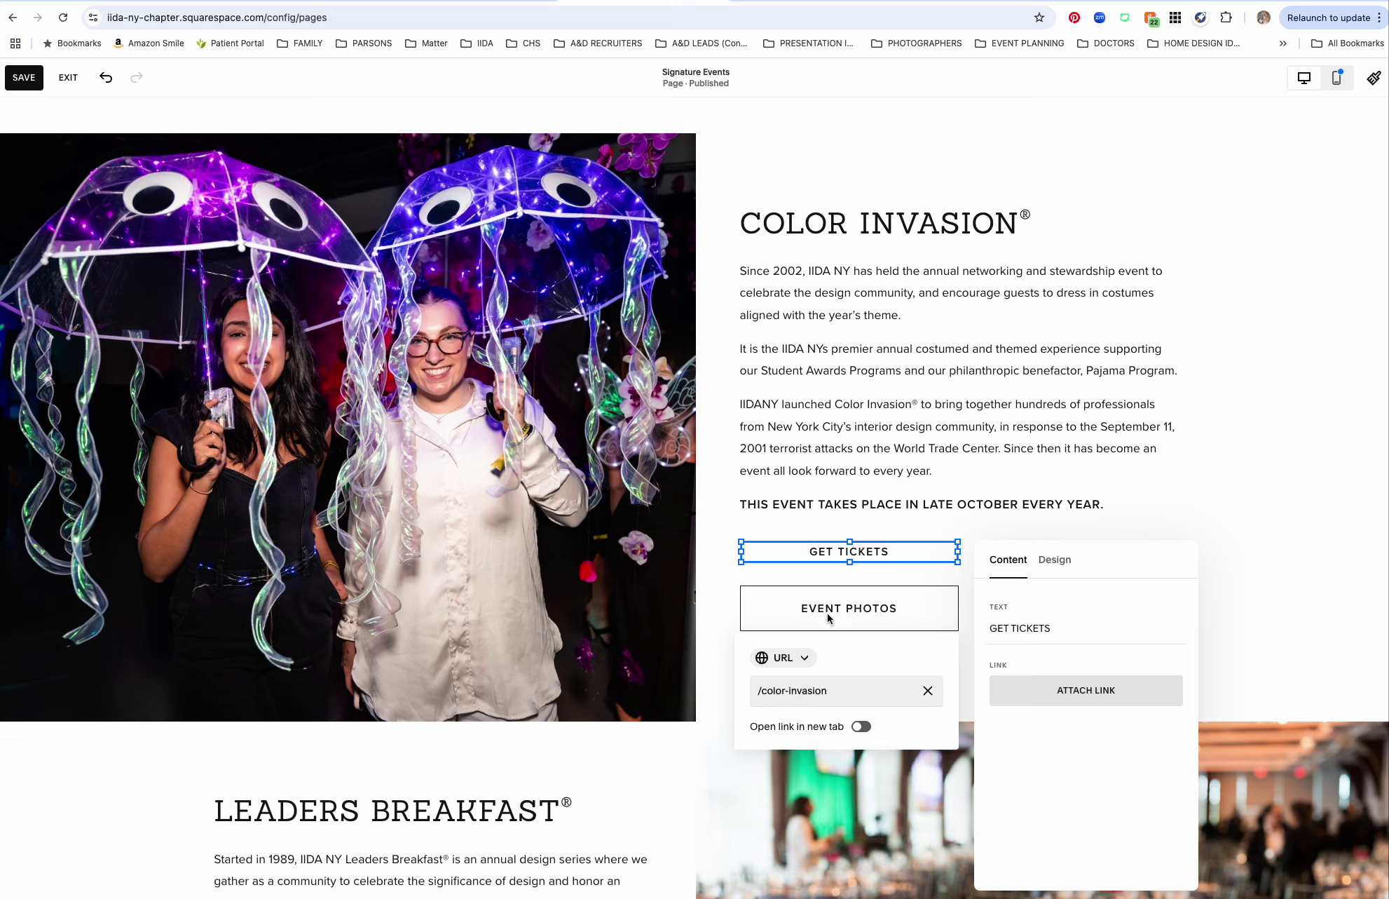
Replace the GET TICKETS button's link with "eventbrite" set to open in a new tab, and exit editing without saving.
left_click_drag(837, 692, 746, 690)
type("eventbrite")
left_click(860, 726)
left_click(69, 82)
left_click(257, 183)
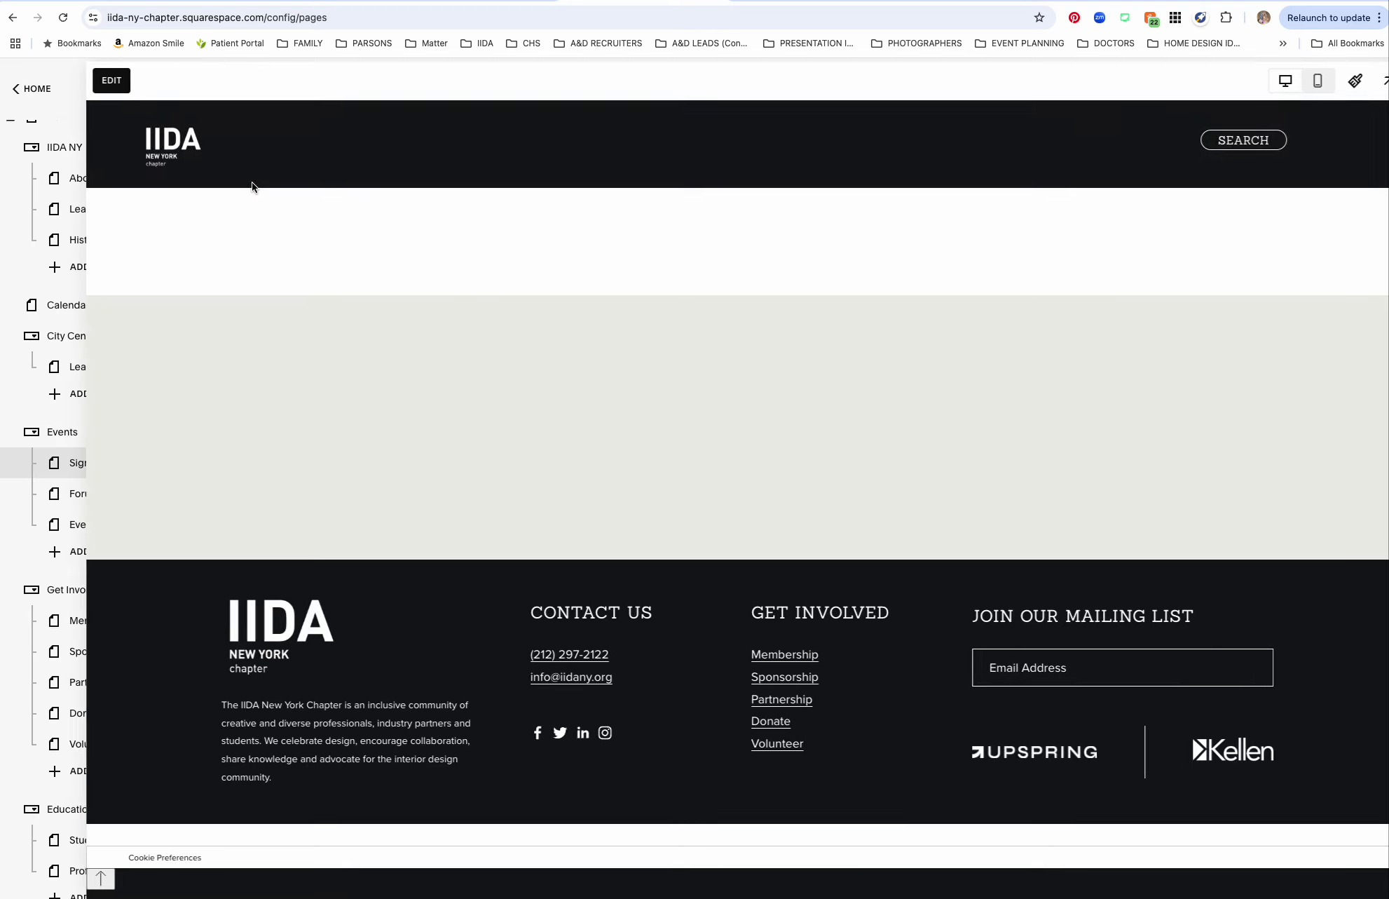
Open the Leaders Breakfast page through the Learn More button in its section of the Signature Events preview.
scroll(885, 483, "down", 8)
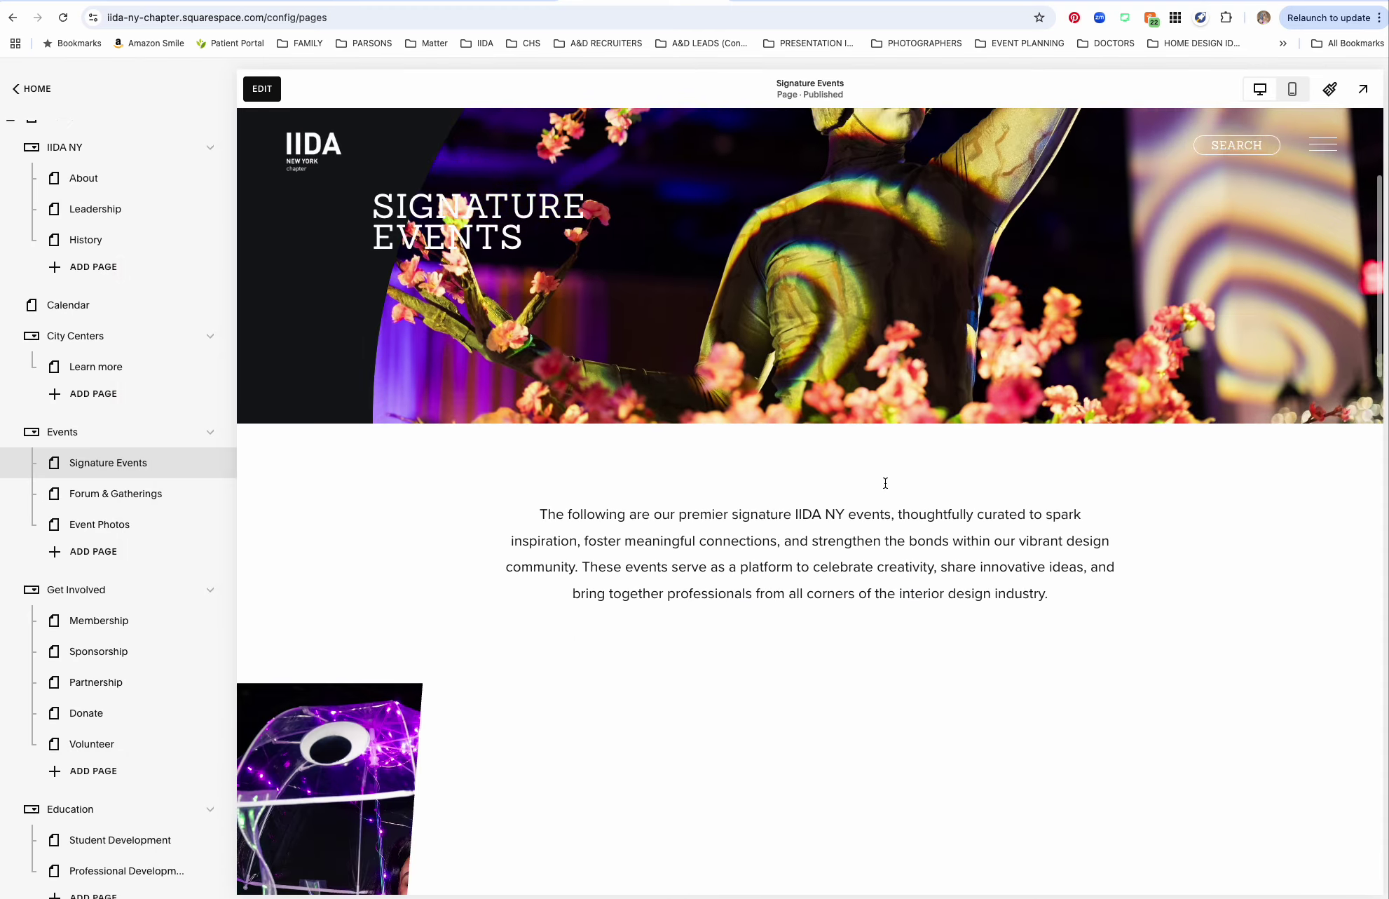
scroll(884, 482, "down", 10)
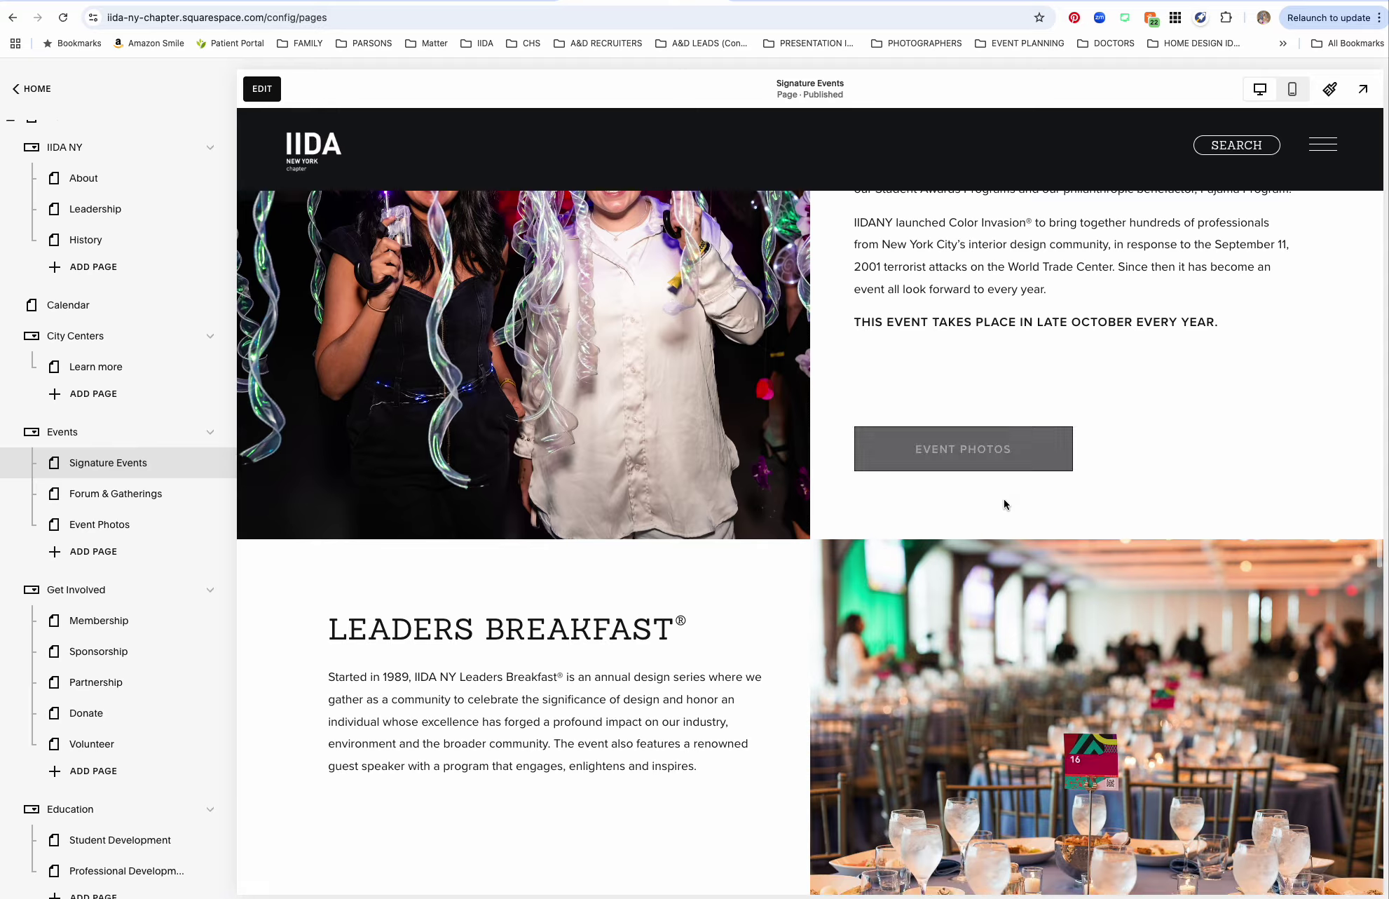
scroll(857, 533, "down", 7)
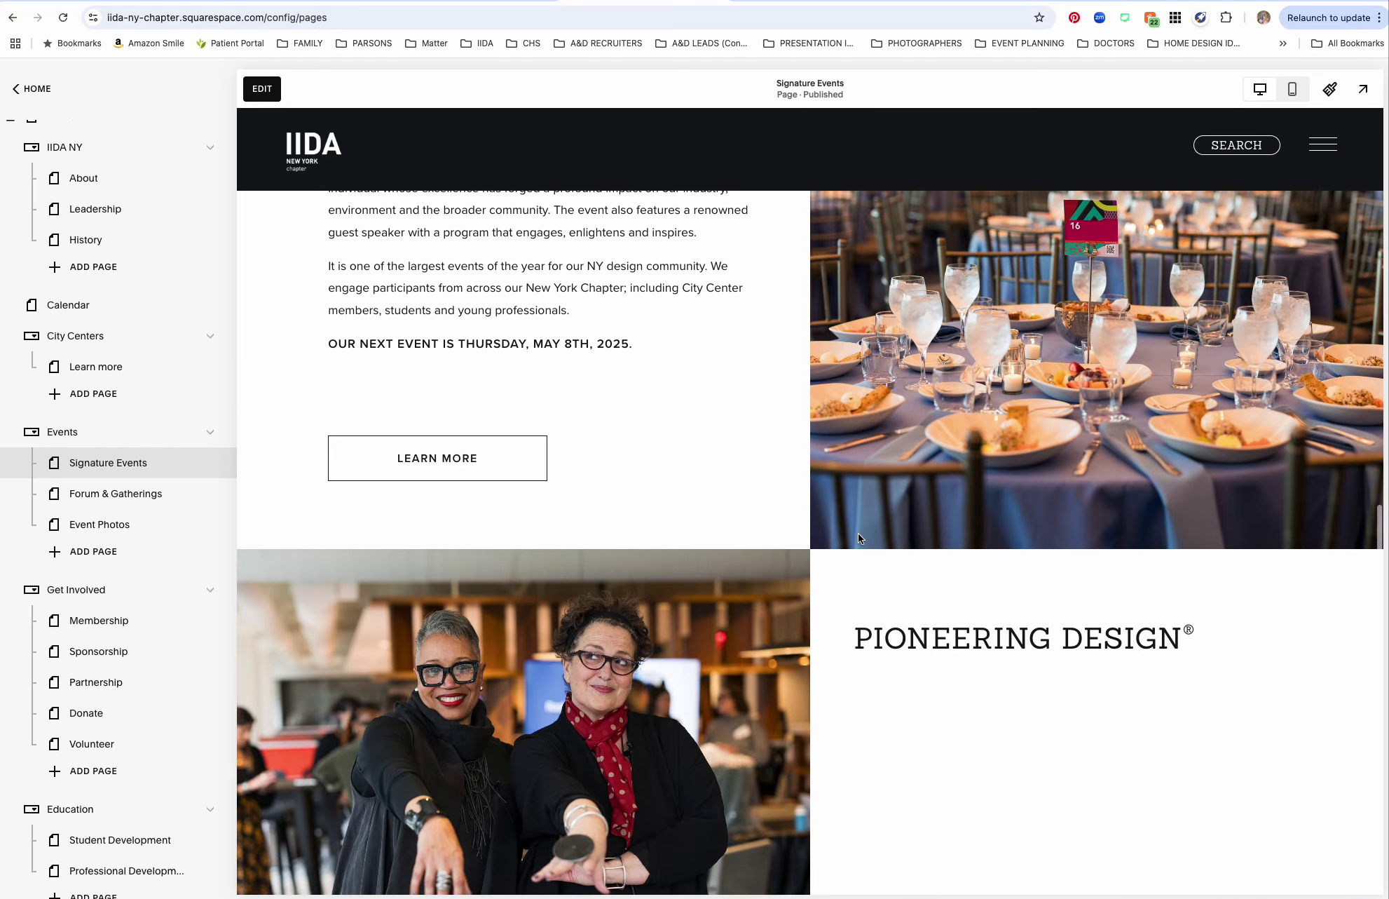
scroll(673, 354, "up", 5)
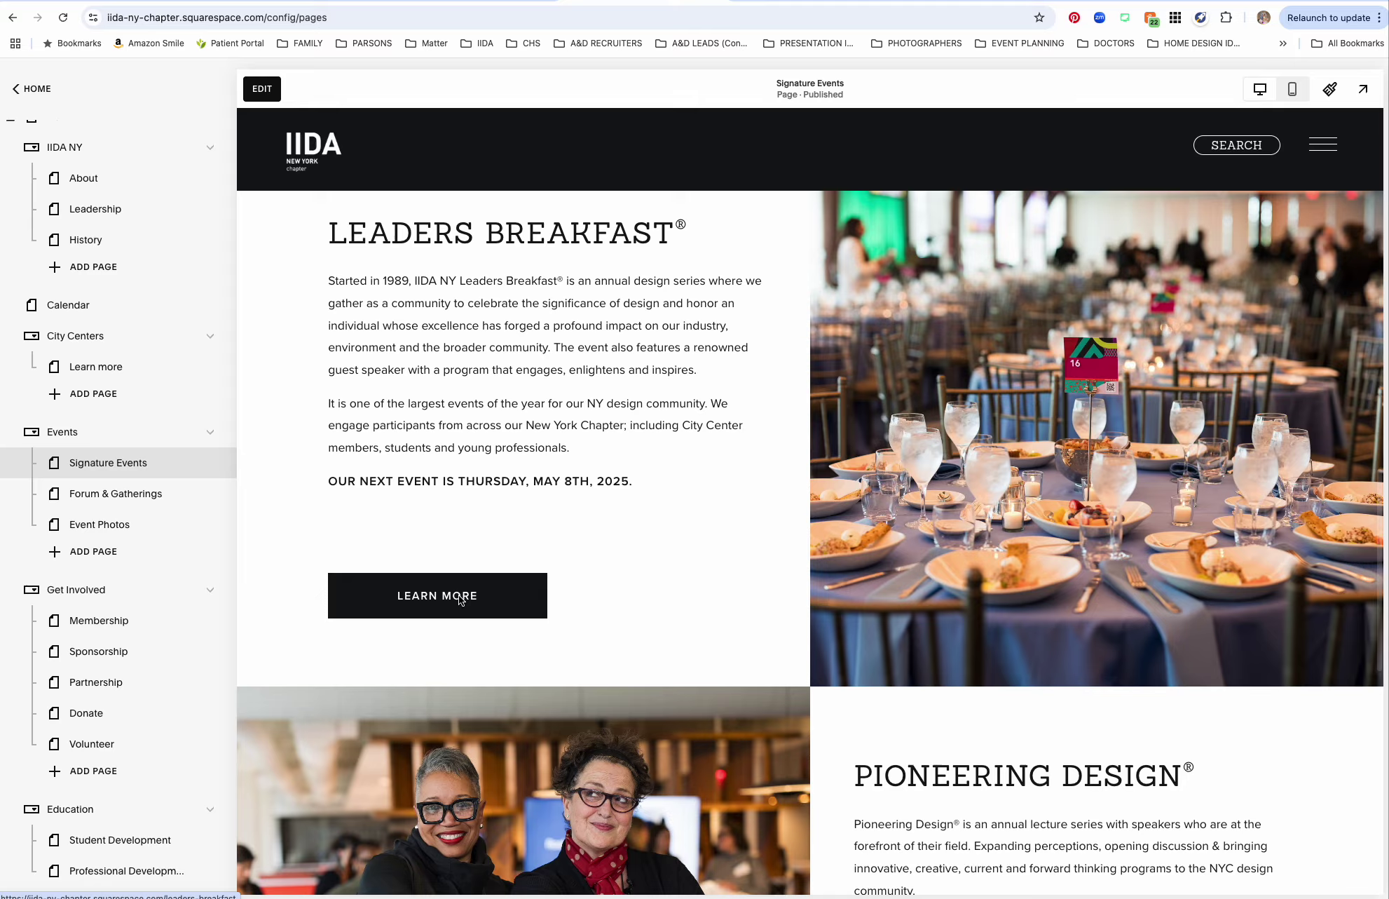
left_click(462, 594)
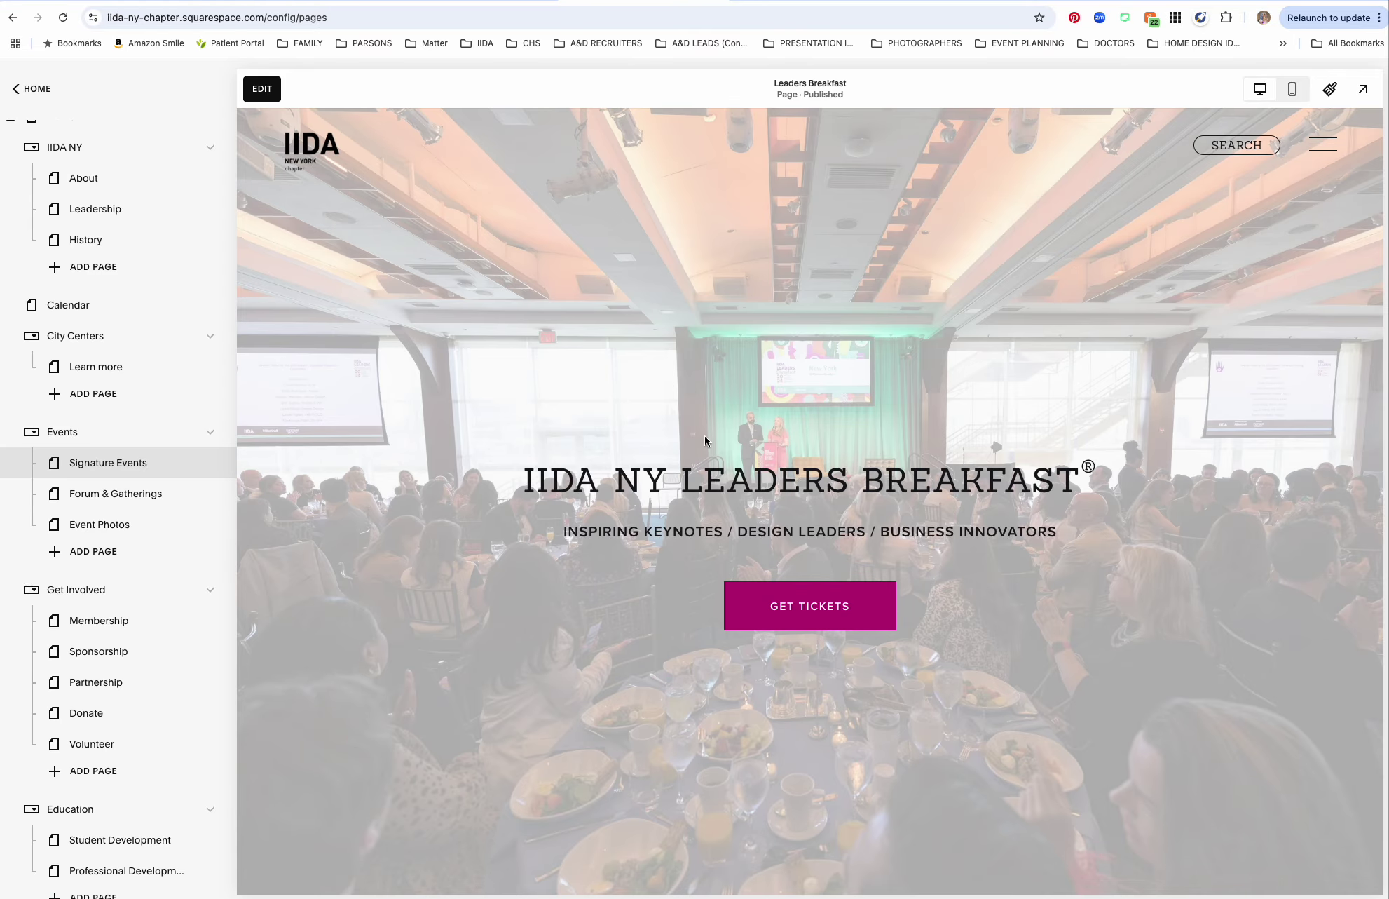
Look over the Leaders Breakfast page, from the Get Tickets banner through this year's event details and the Sponsor Now button.
scroll(704, 436, "down", 1)
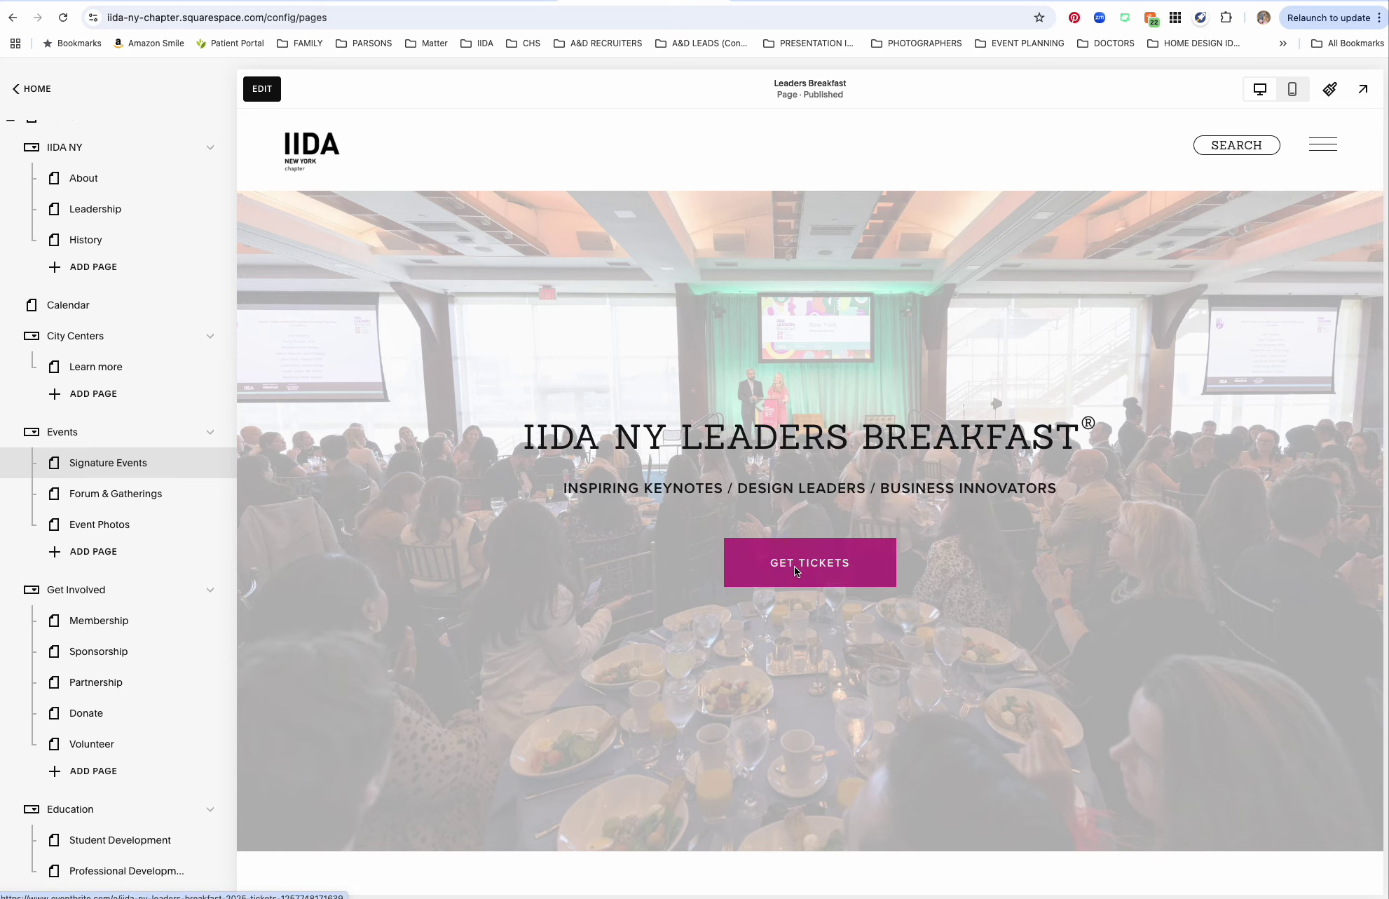
scroll(795, 565, "down", 8)
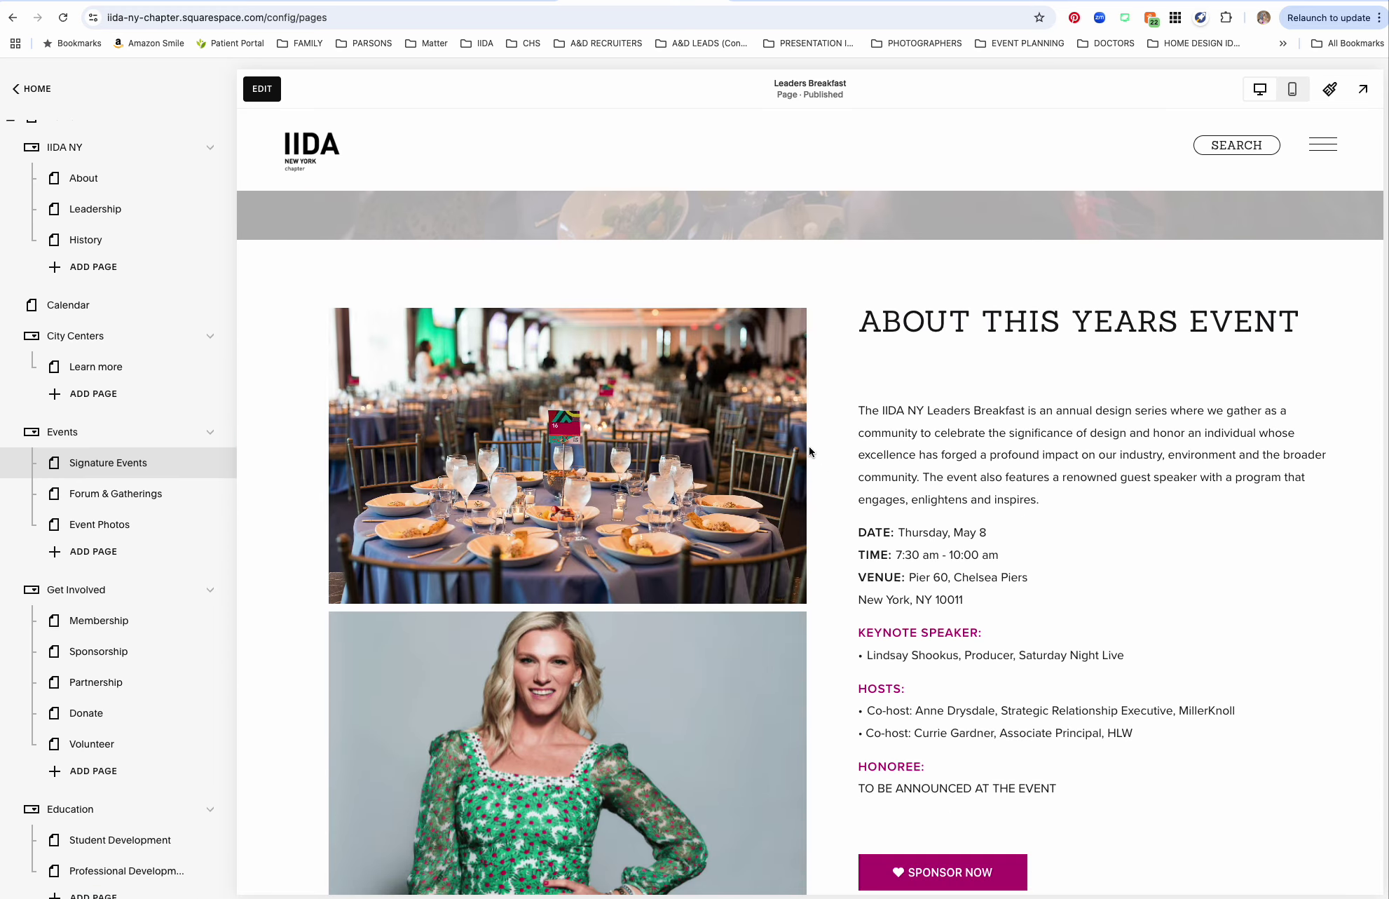
scroll(888, 459, "down", 2)
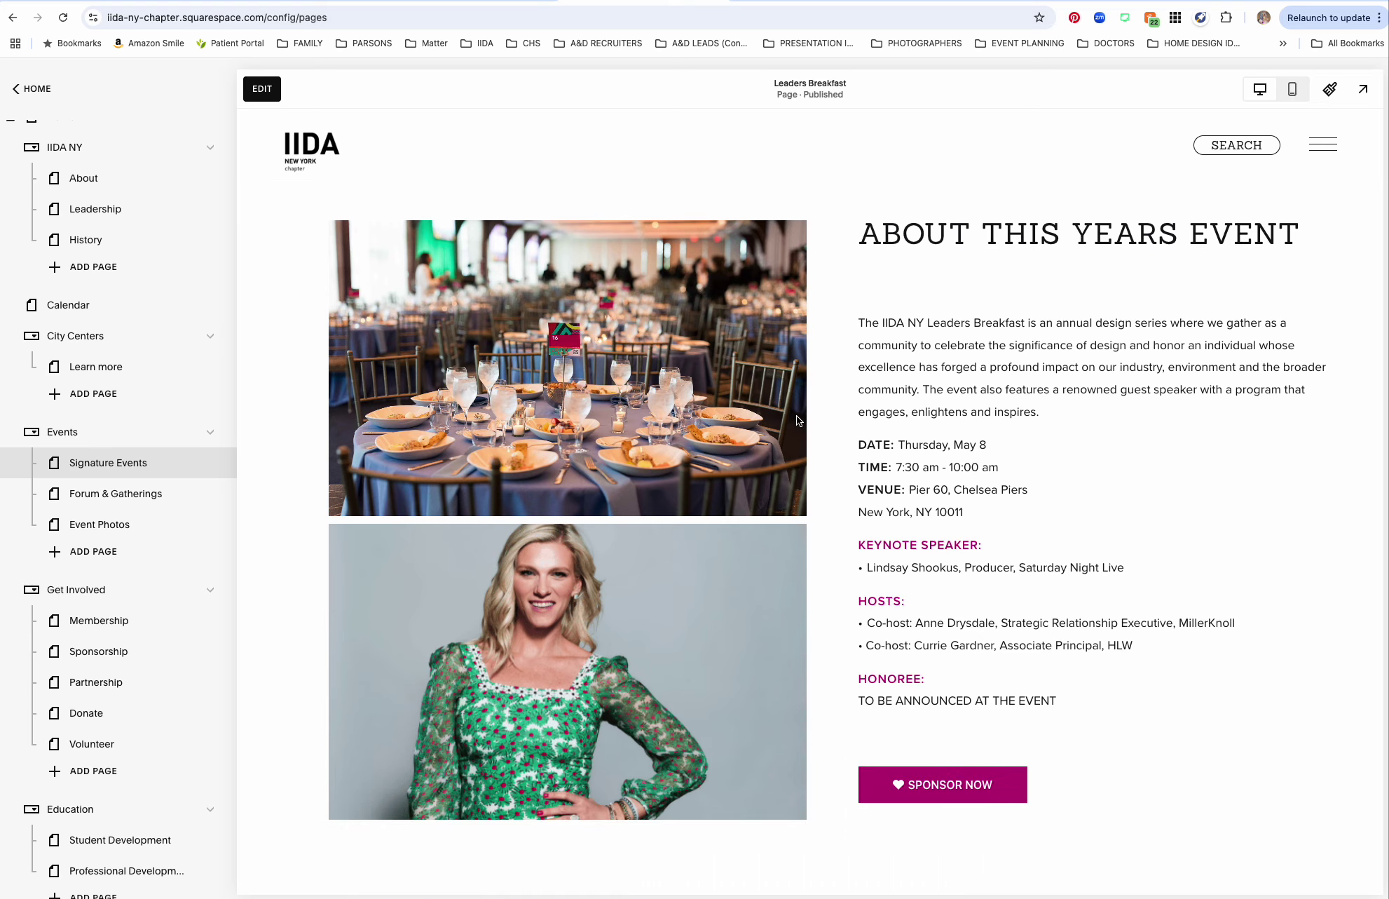
scroll(797, 419, "down", 1)
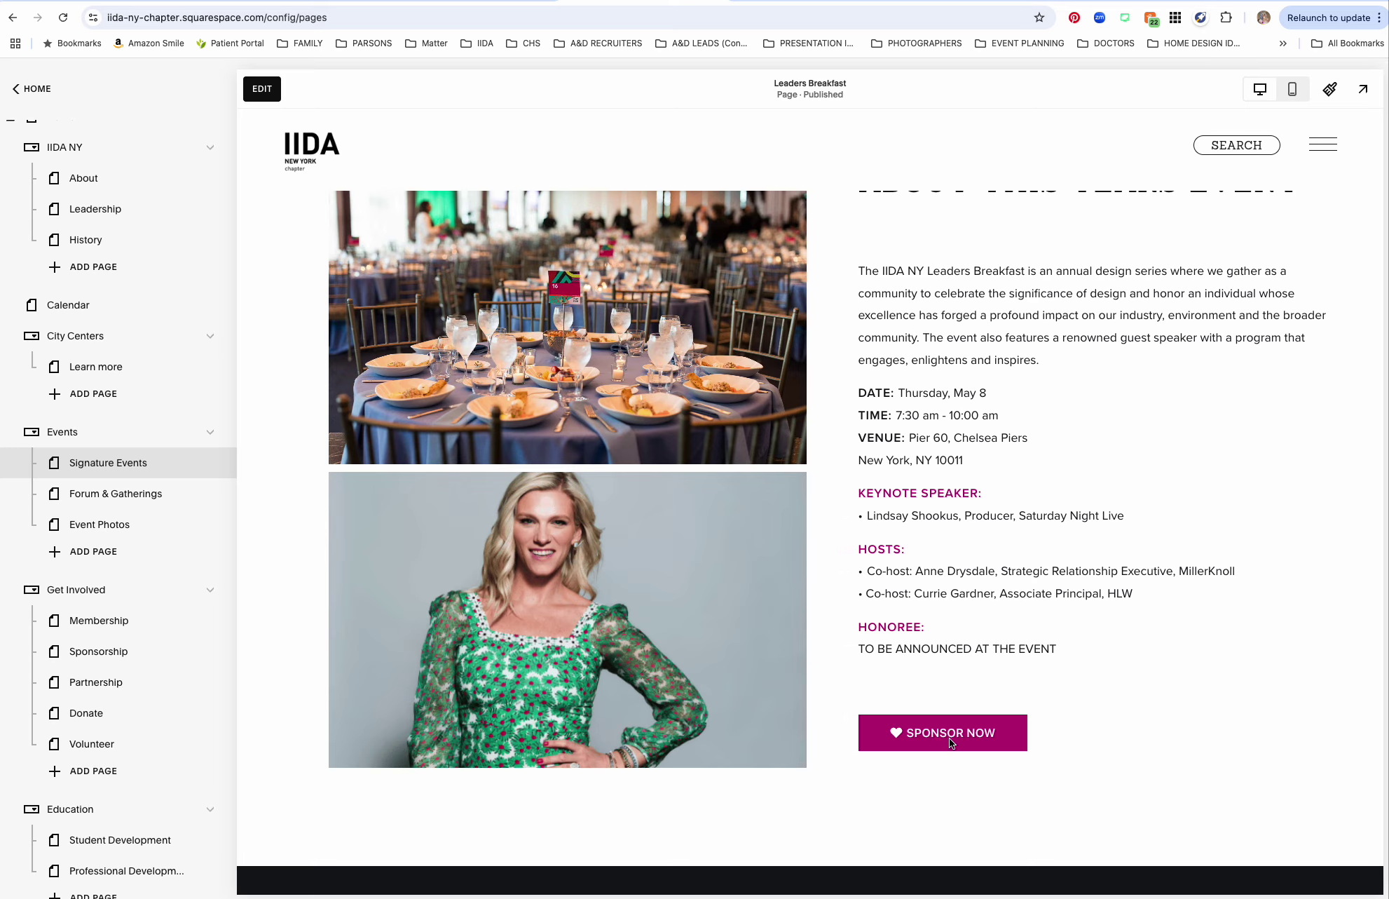
scroll(948, 739, "down", 5)
scroll(948, 738, "up", 15)
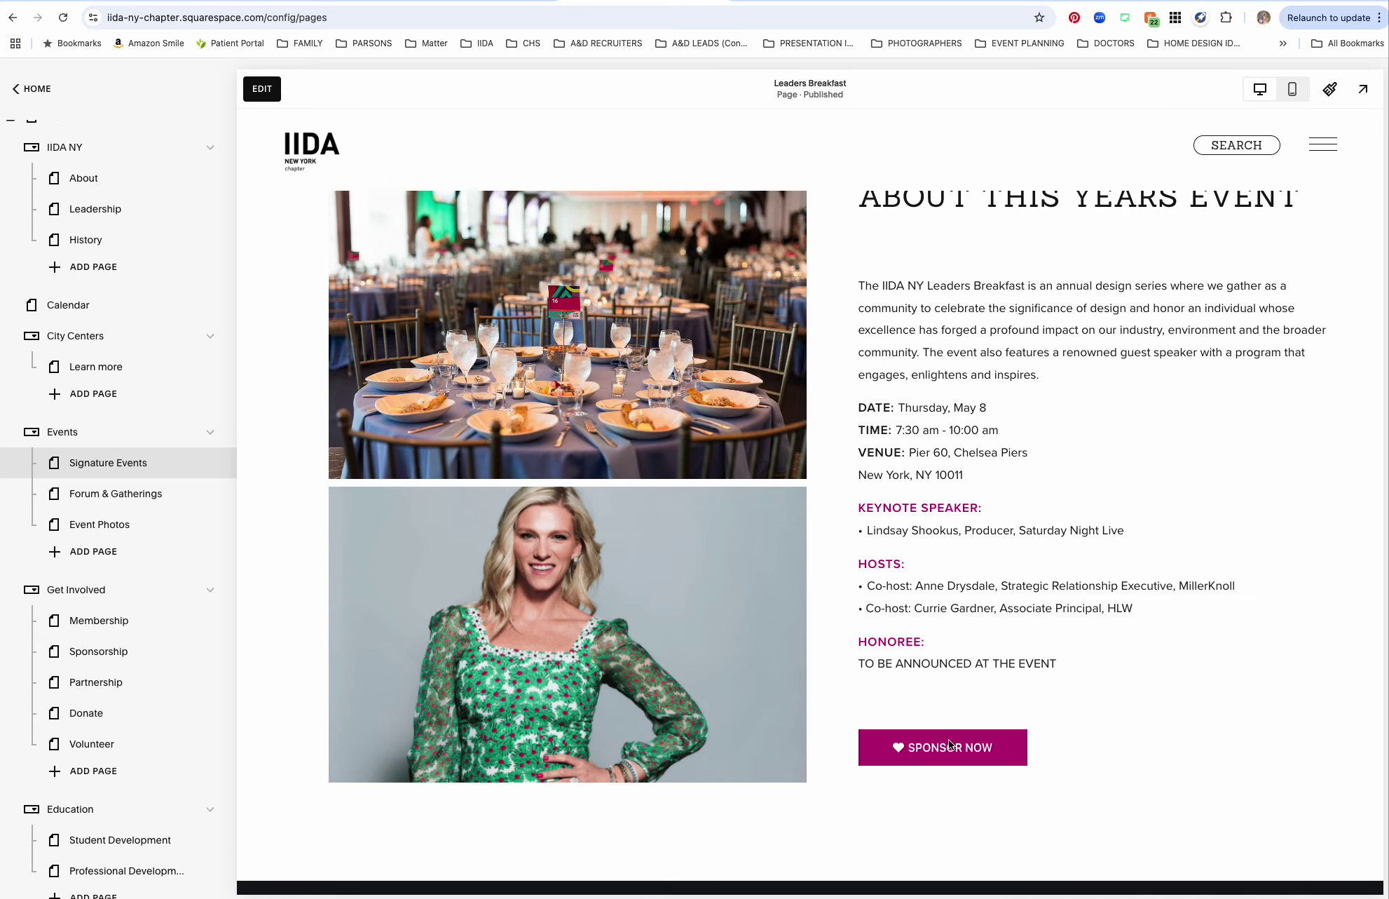
scroll(949, 739, "up", 5)
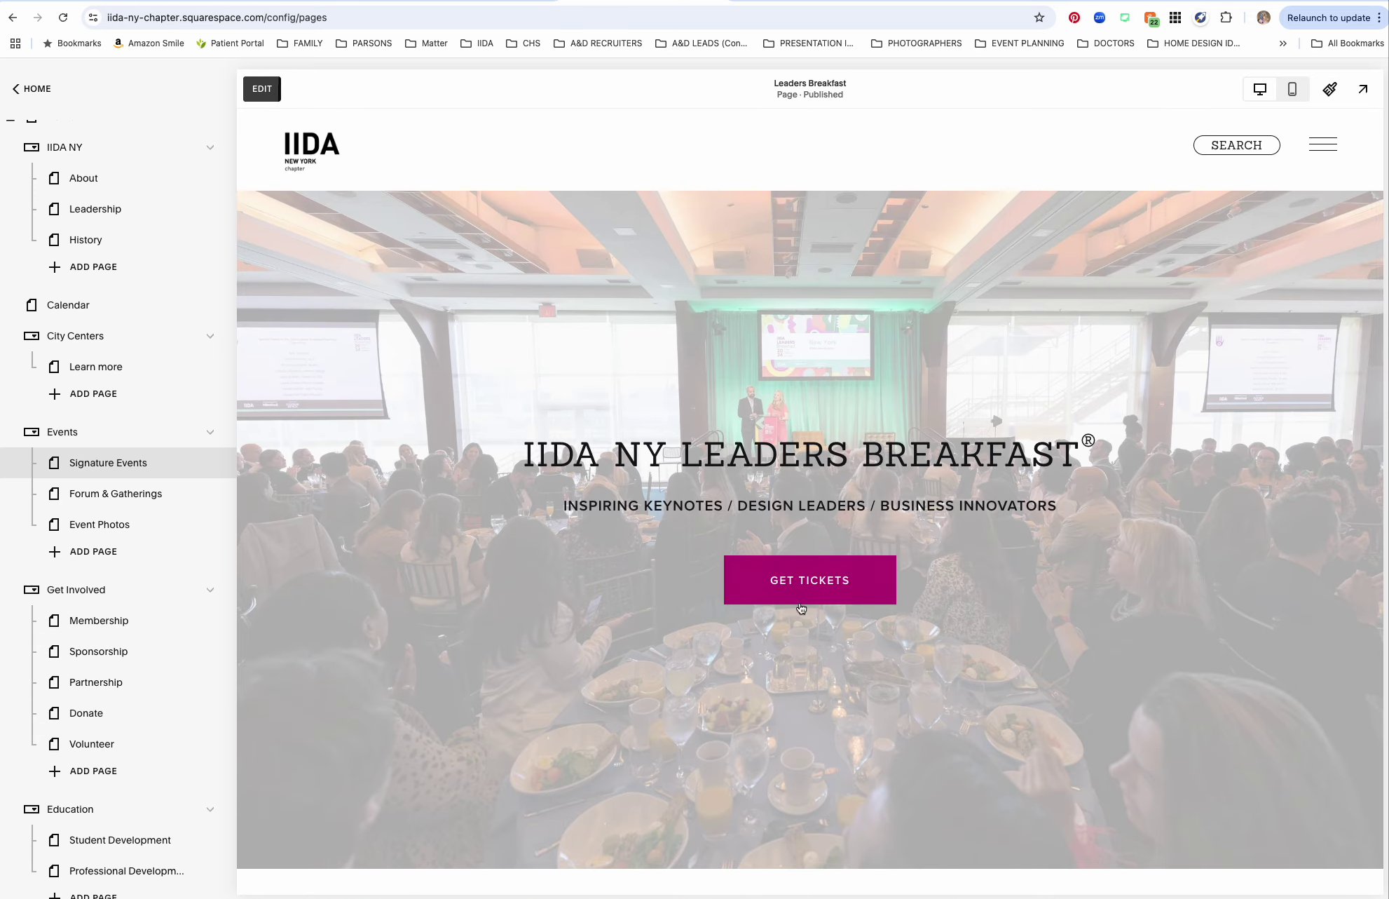
Try relabelling the GET TICKETS button in the Leaders Breakfast banner as CHECK BACK SOON without a link, and exit editing without saving.
left_click(264, 94)
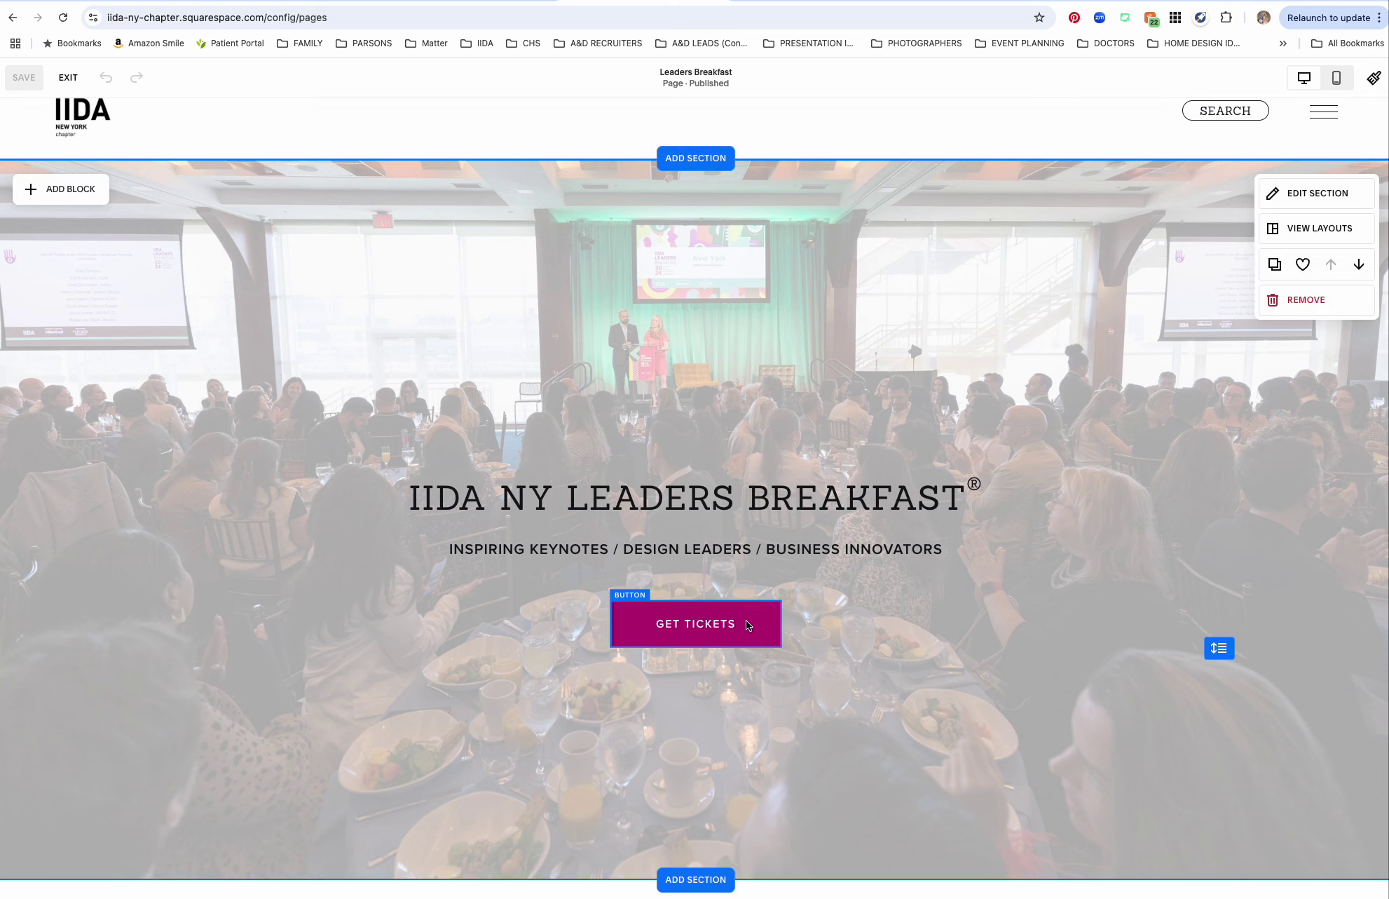
left_click(748, 625)
left_click(625, 569)
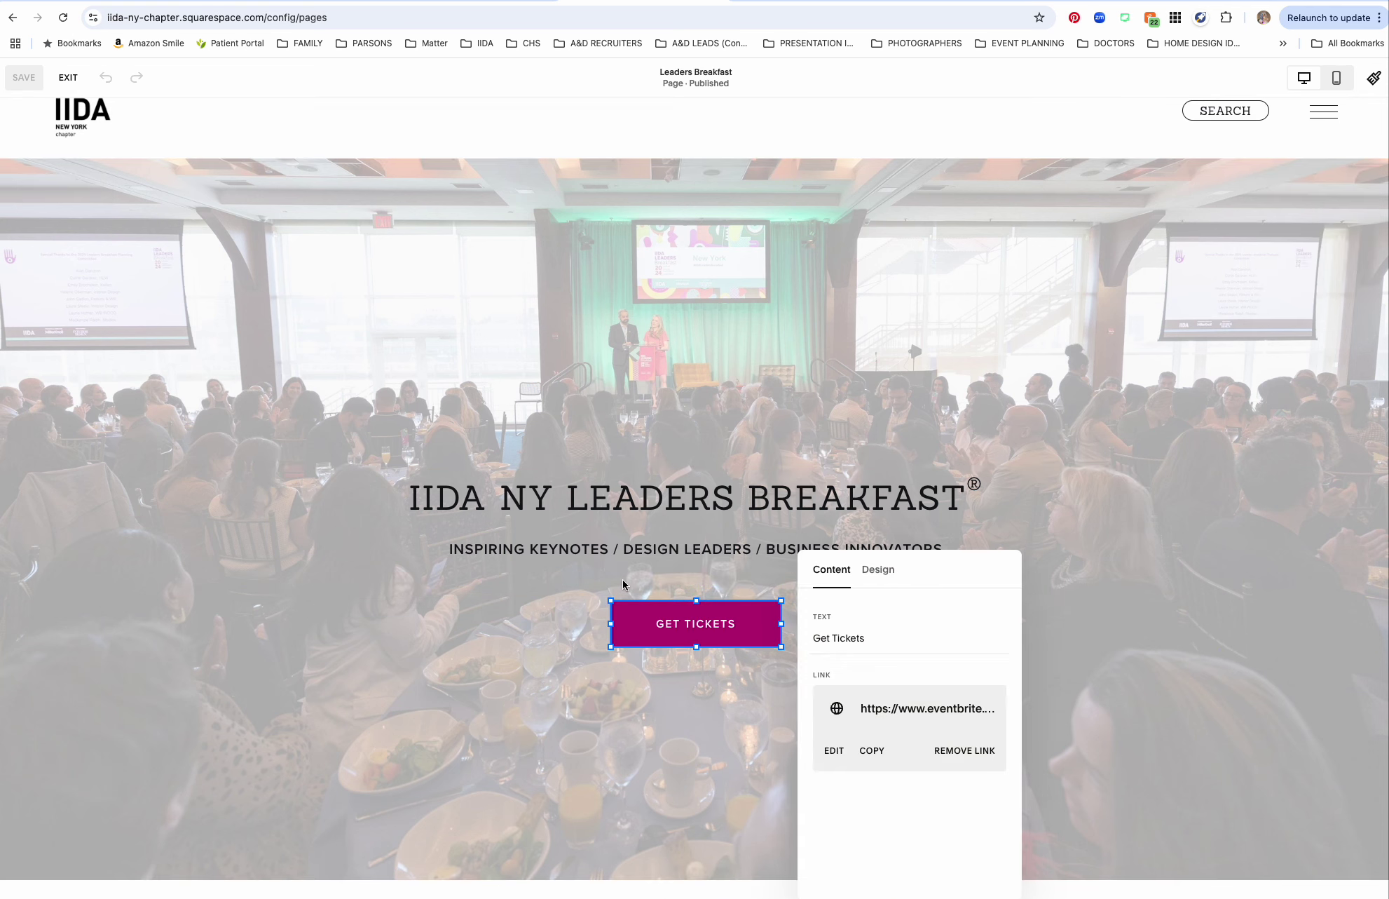
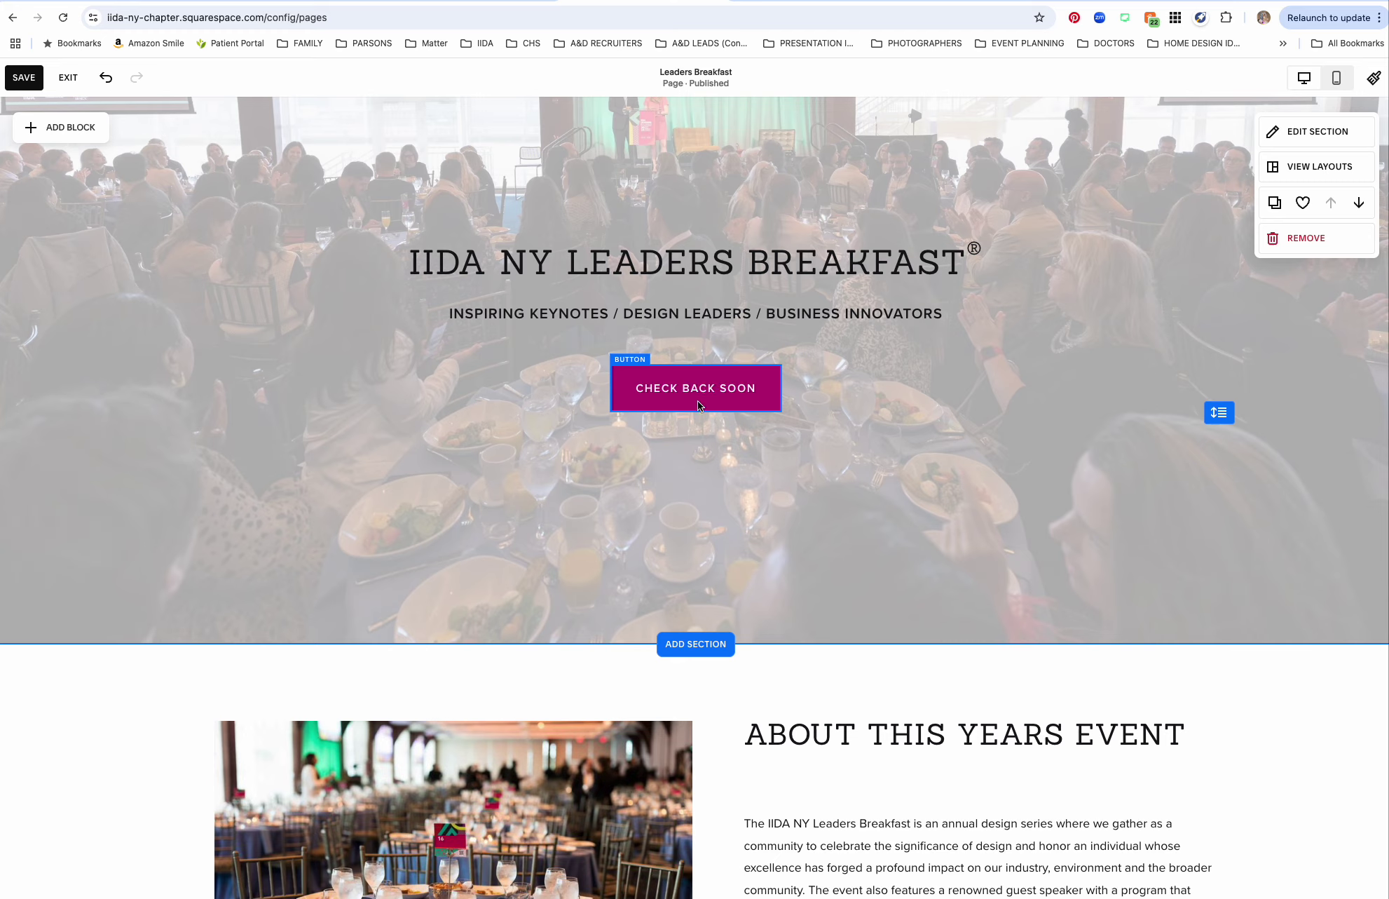
left_click(758, 396)
left_click(625, 334)
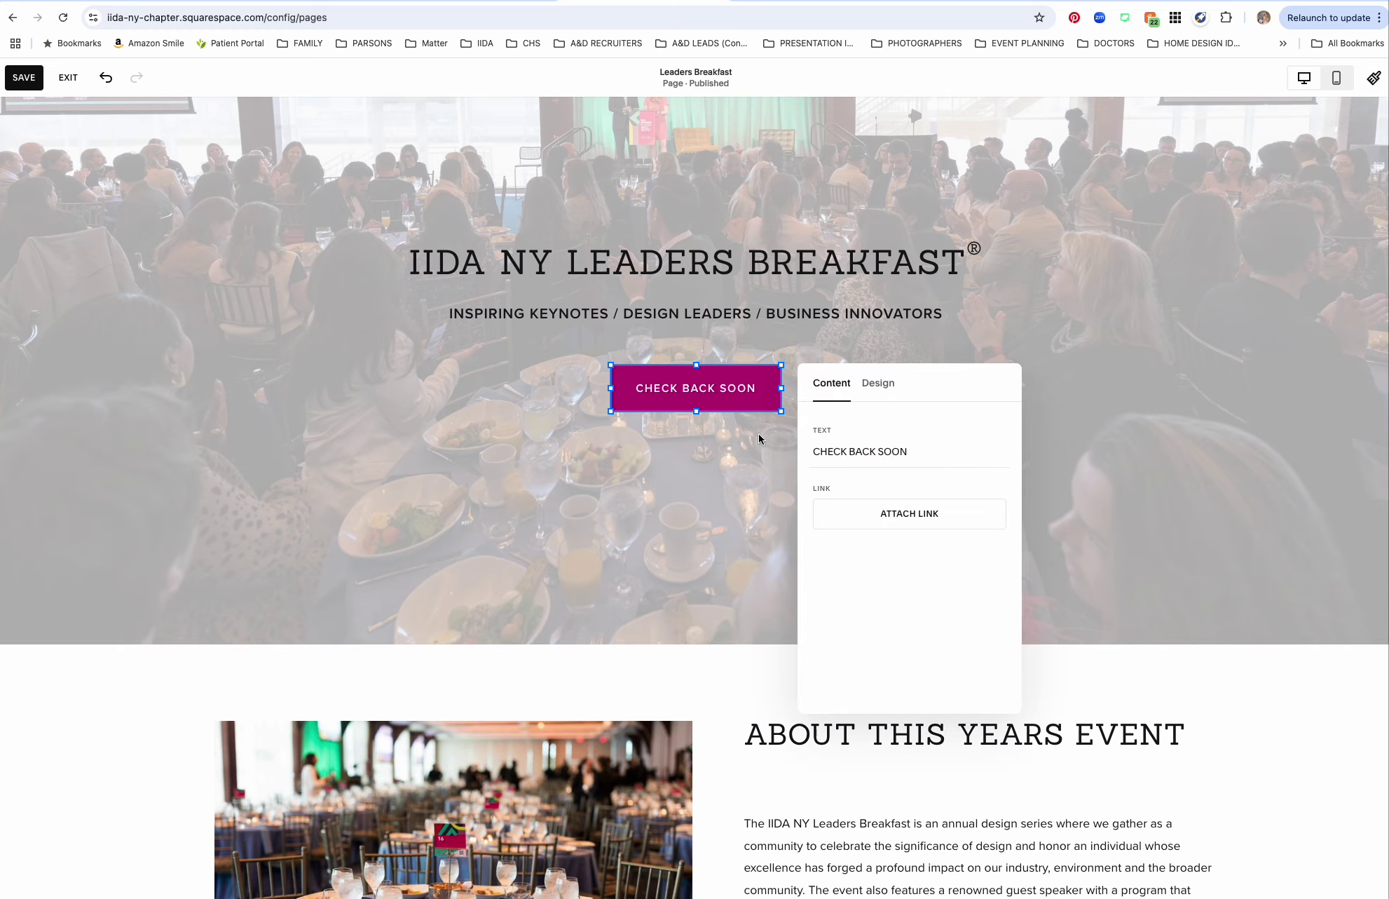
left_click(68, 78)
left_click(258, 183)
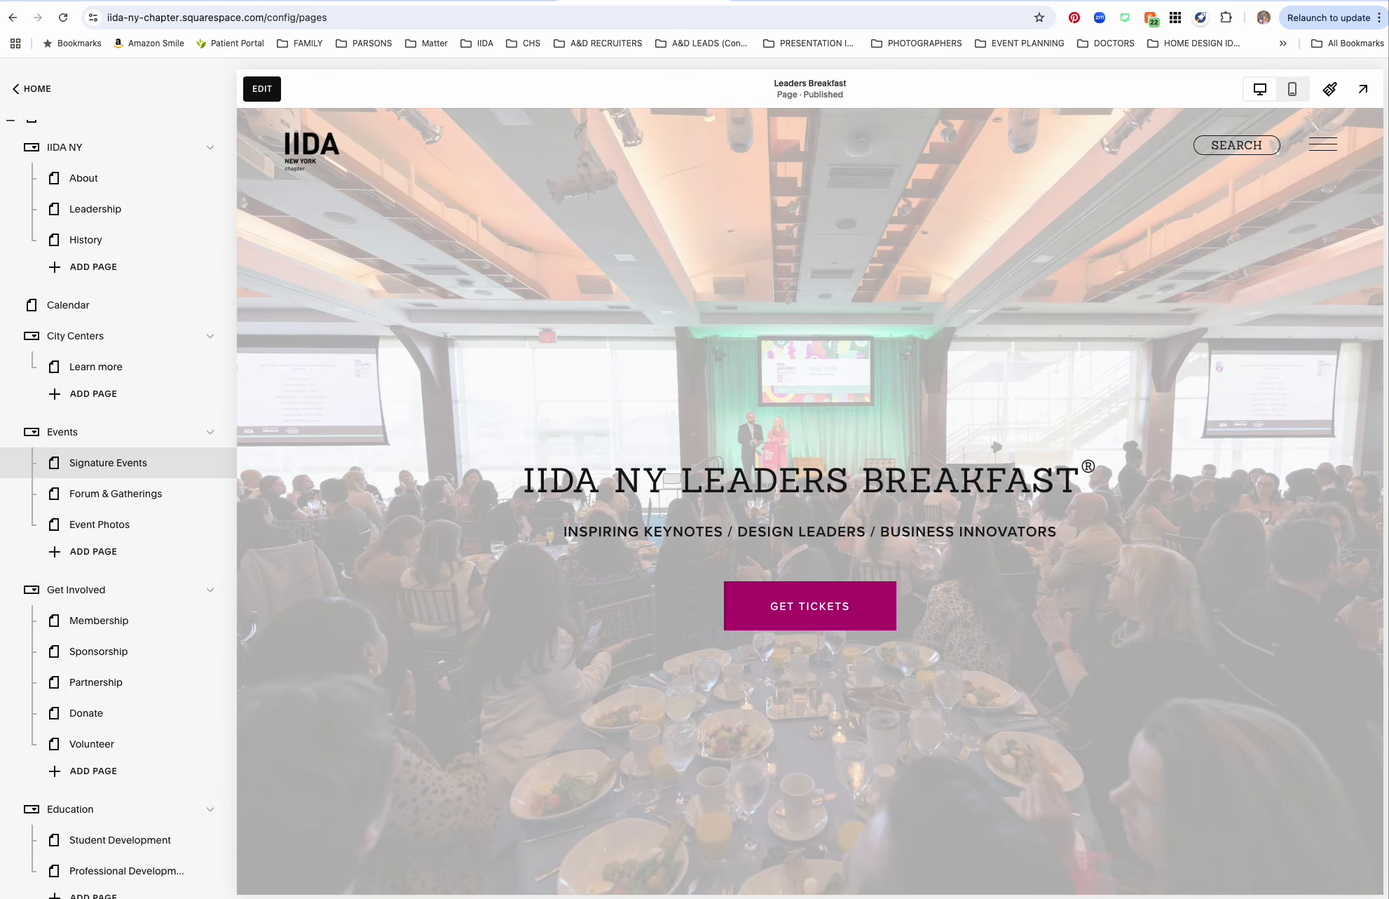
Open the Color Invasion page from the Not Linked pages.
scroll(154, 341, "down", 10)
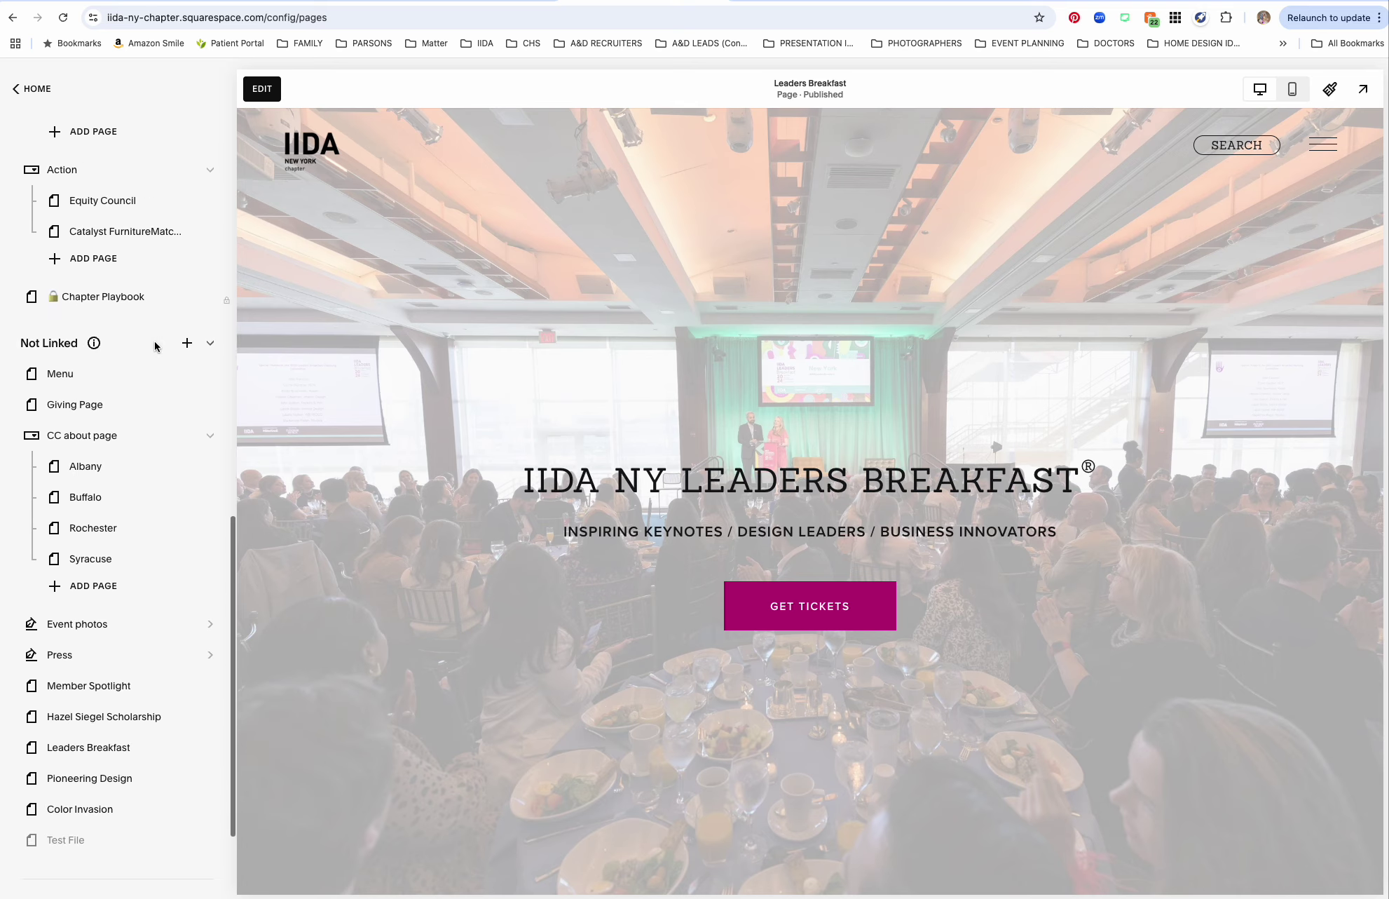
scroll(154, 341, "down", 5)
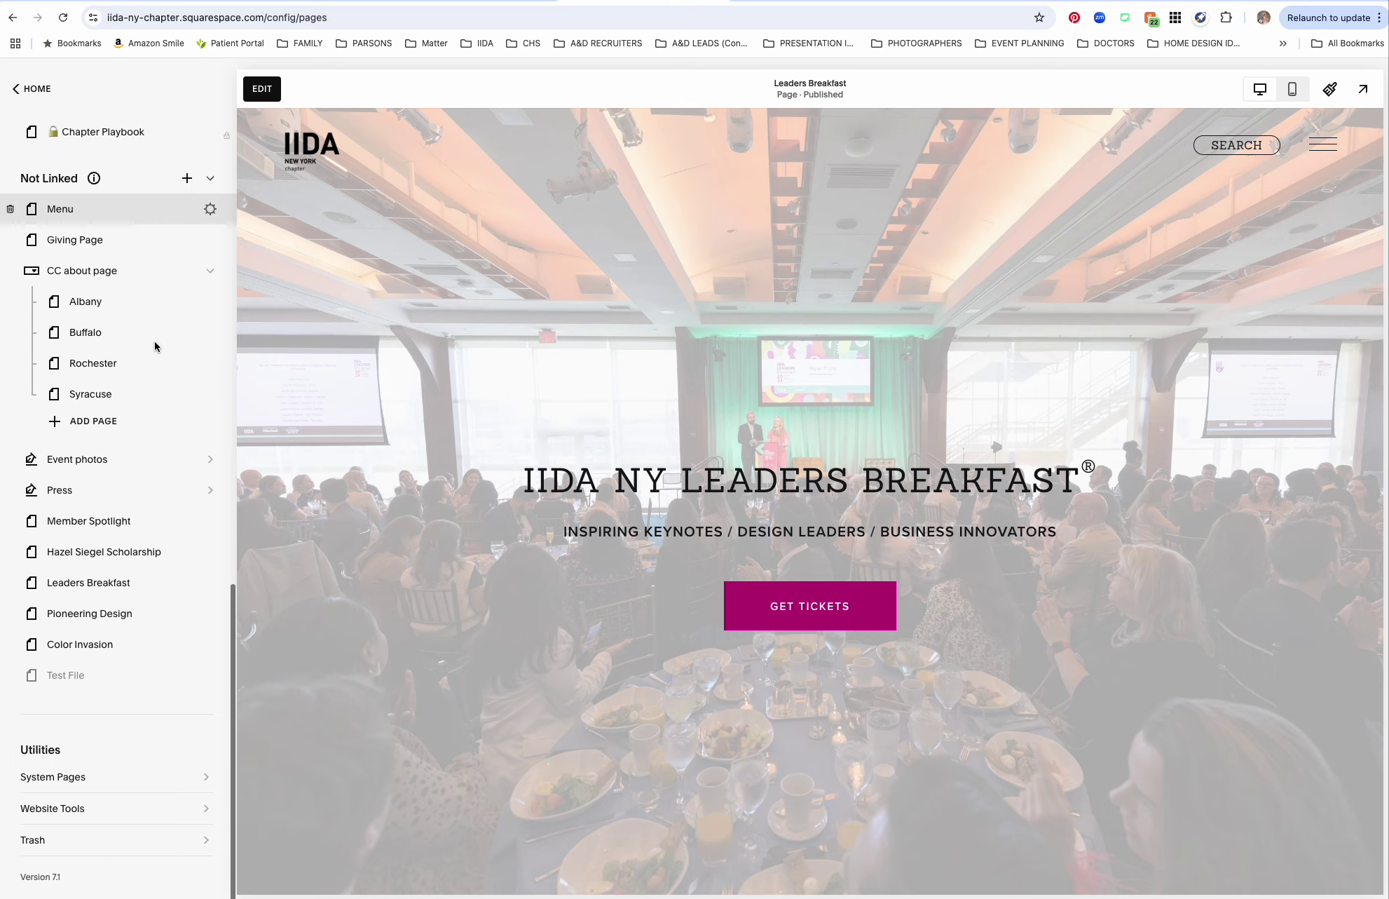
left_click(122, 644)
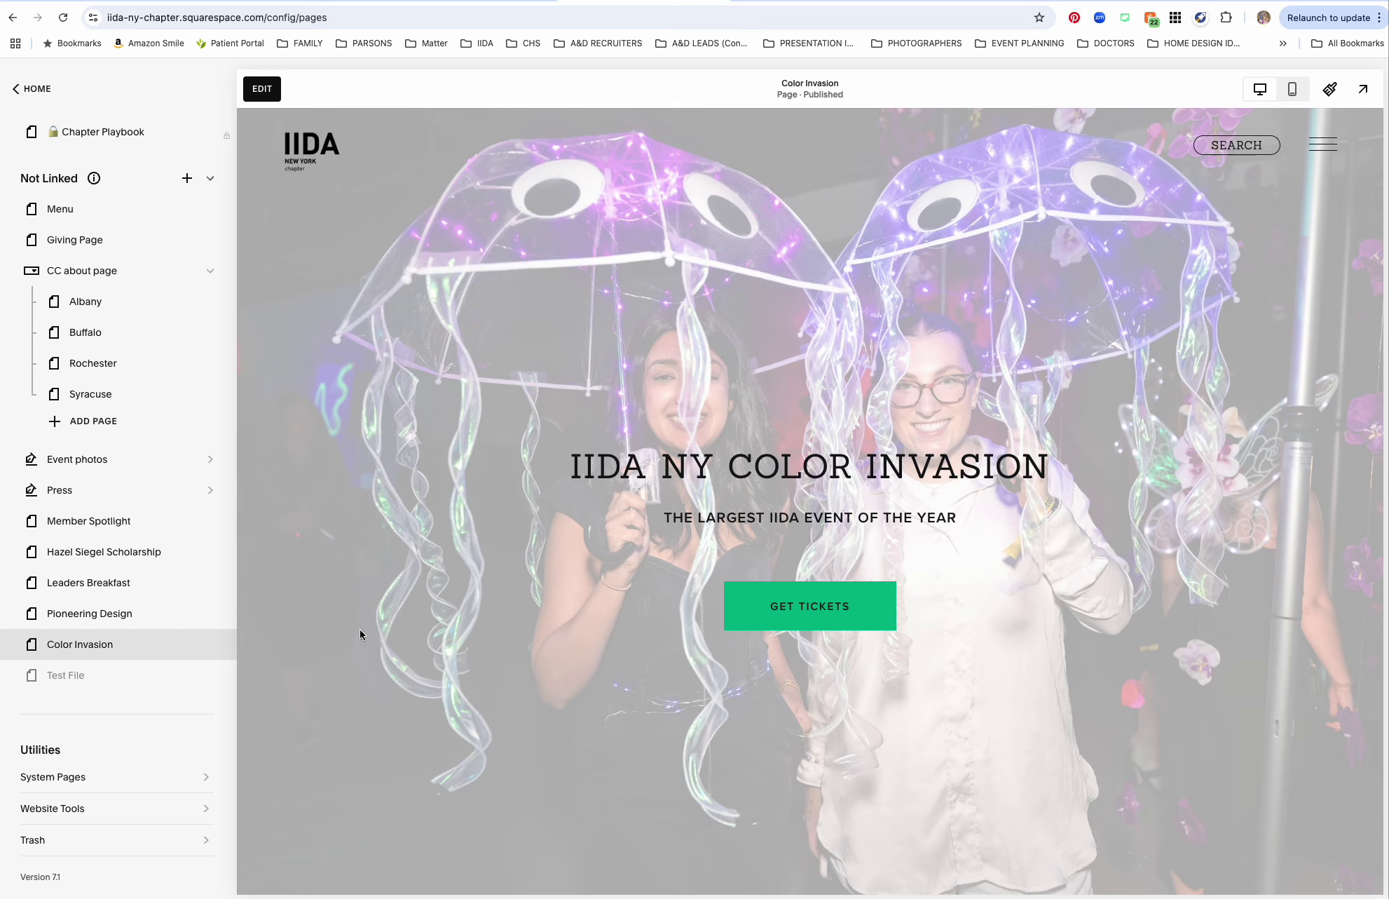
Look over the Color Invasion page, from the Get Tickets banner through this year's event photos and details to the Sponsor Now button.
scroll(724, 567, "down", 7)
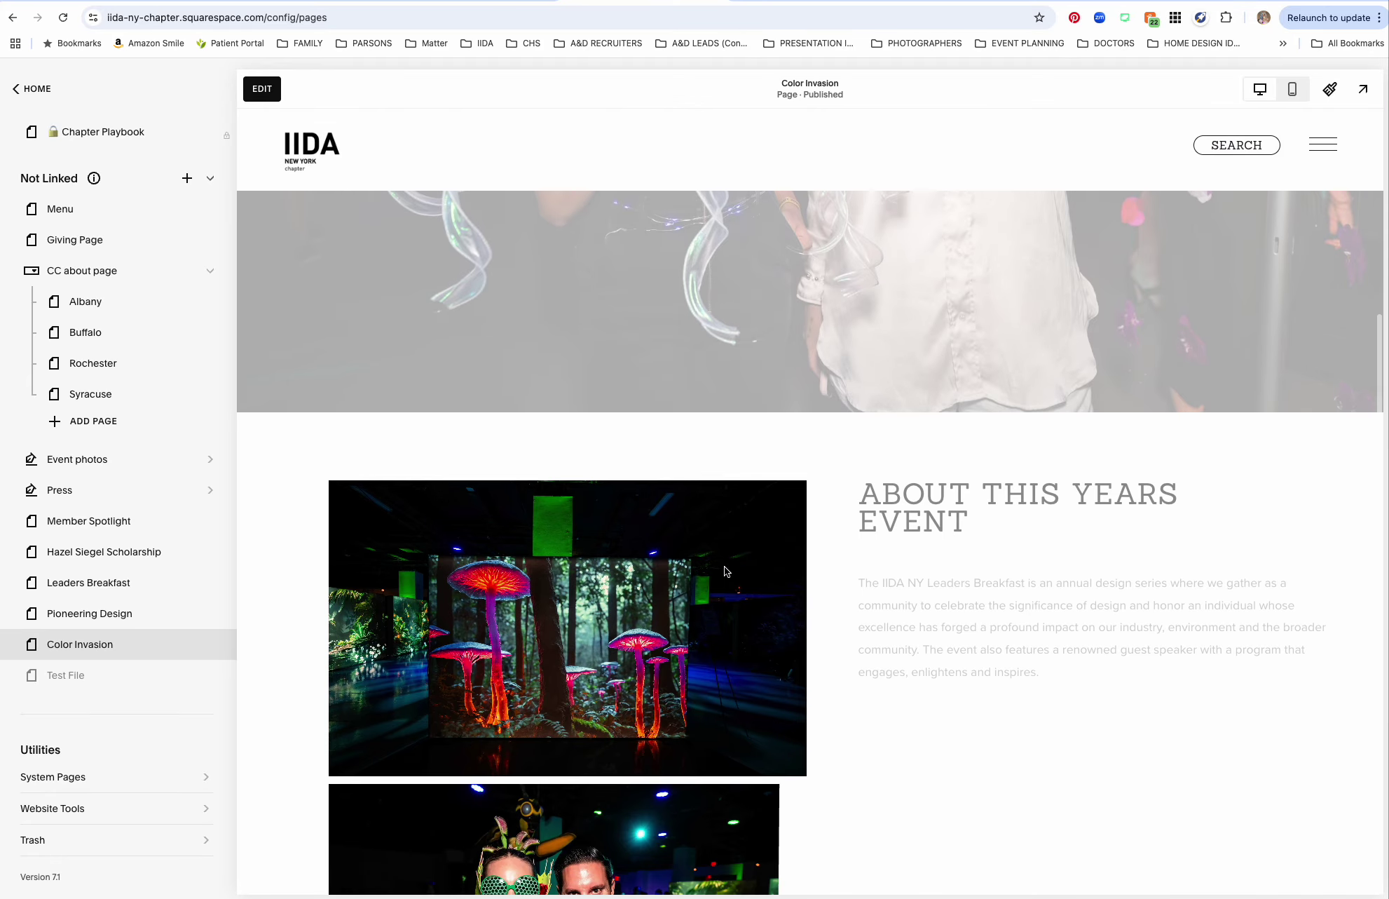
scroll(724, 566, "up", 4)
scroll(724, 571, "up", 3)
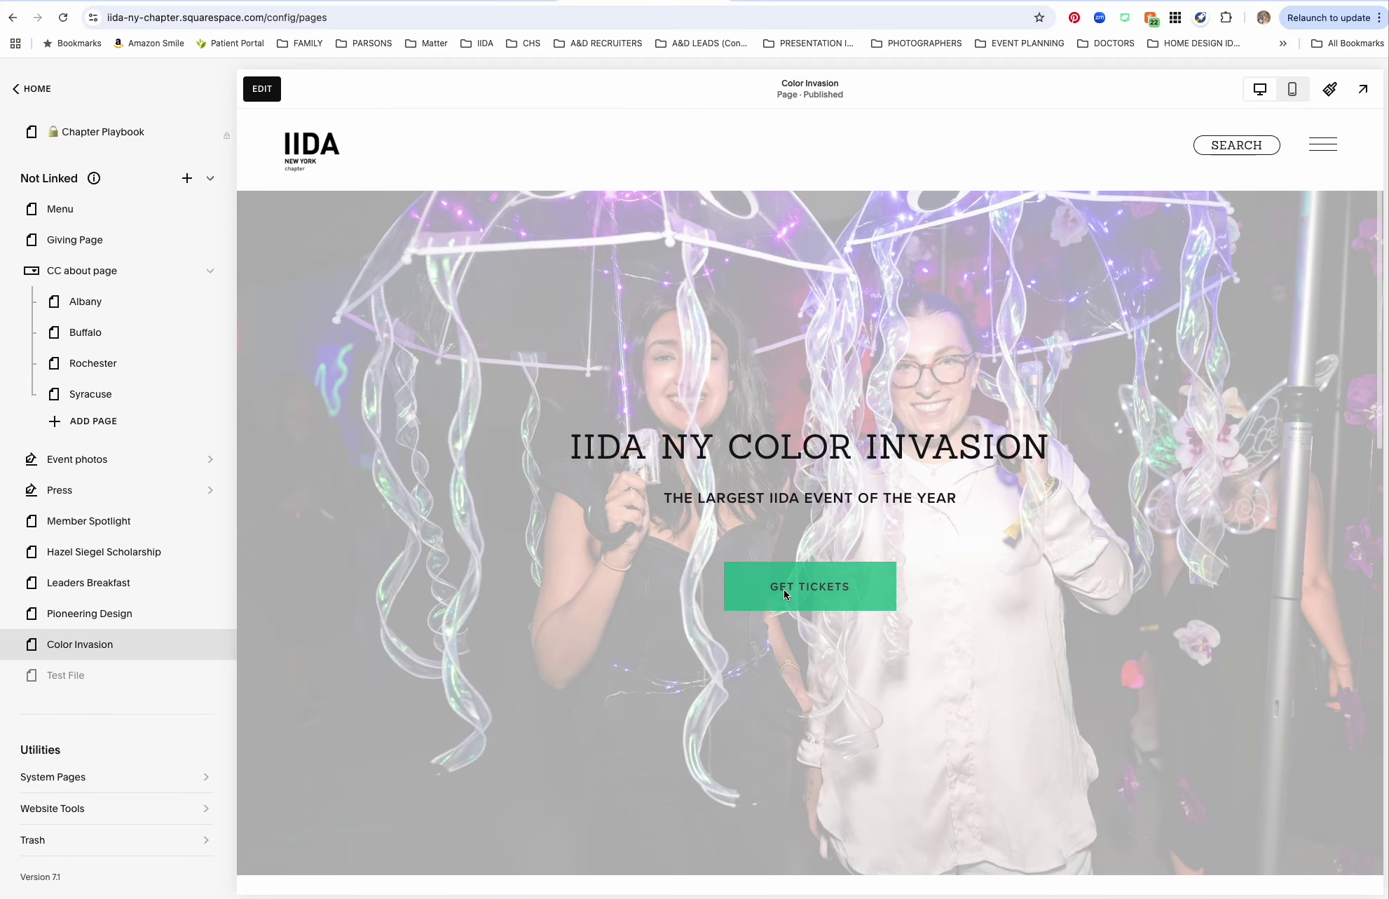
scroll(599, 567, "down", 9)
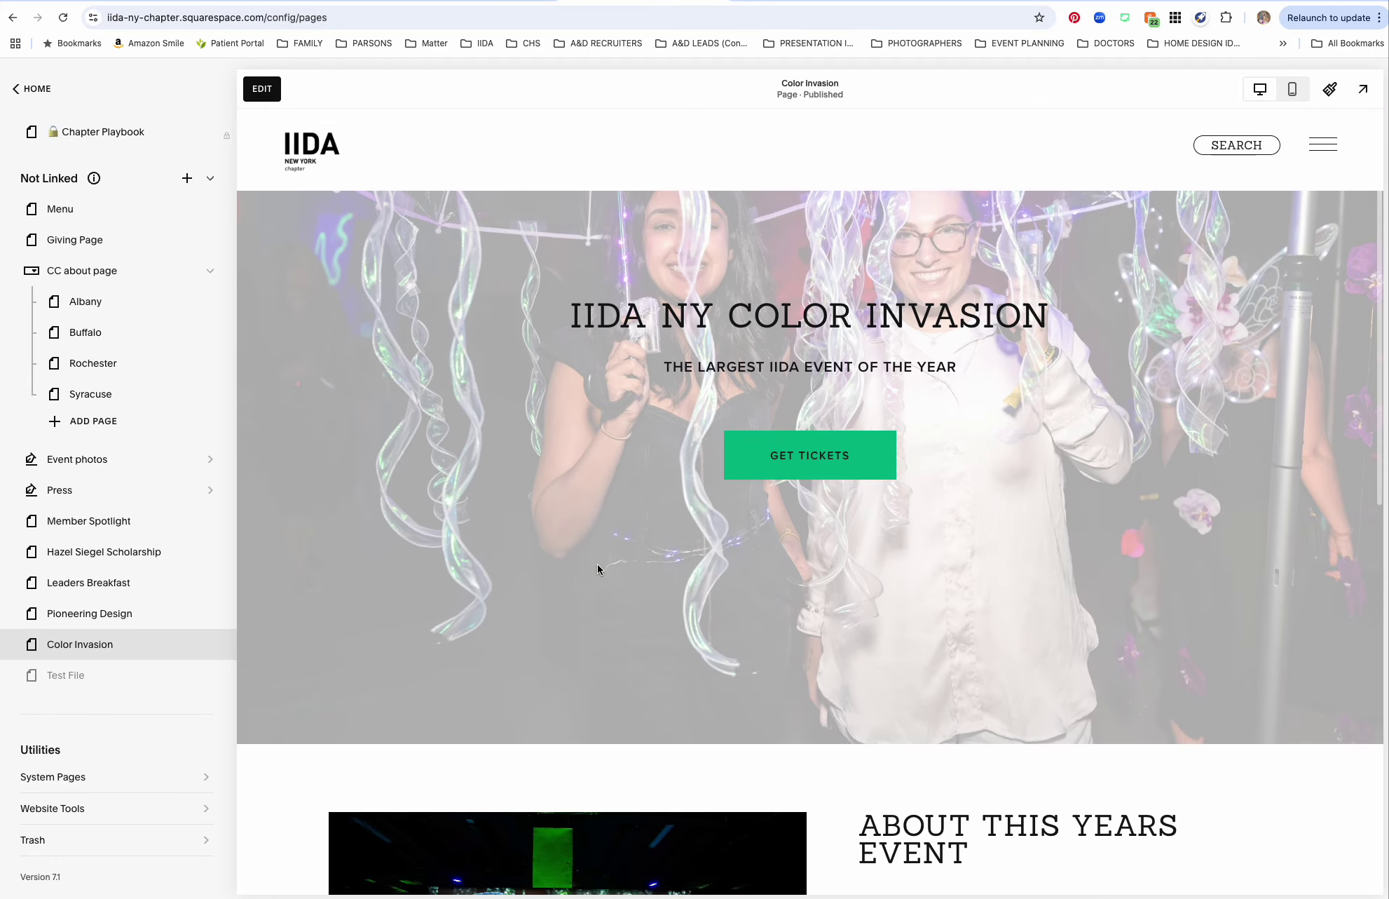
scroll(610, 560, "up", 1)
scroll(610, 561, "down", 1)
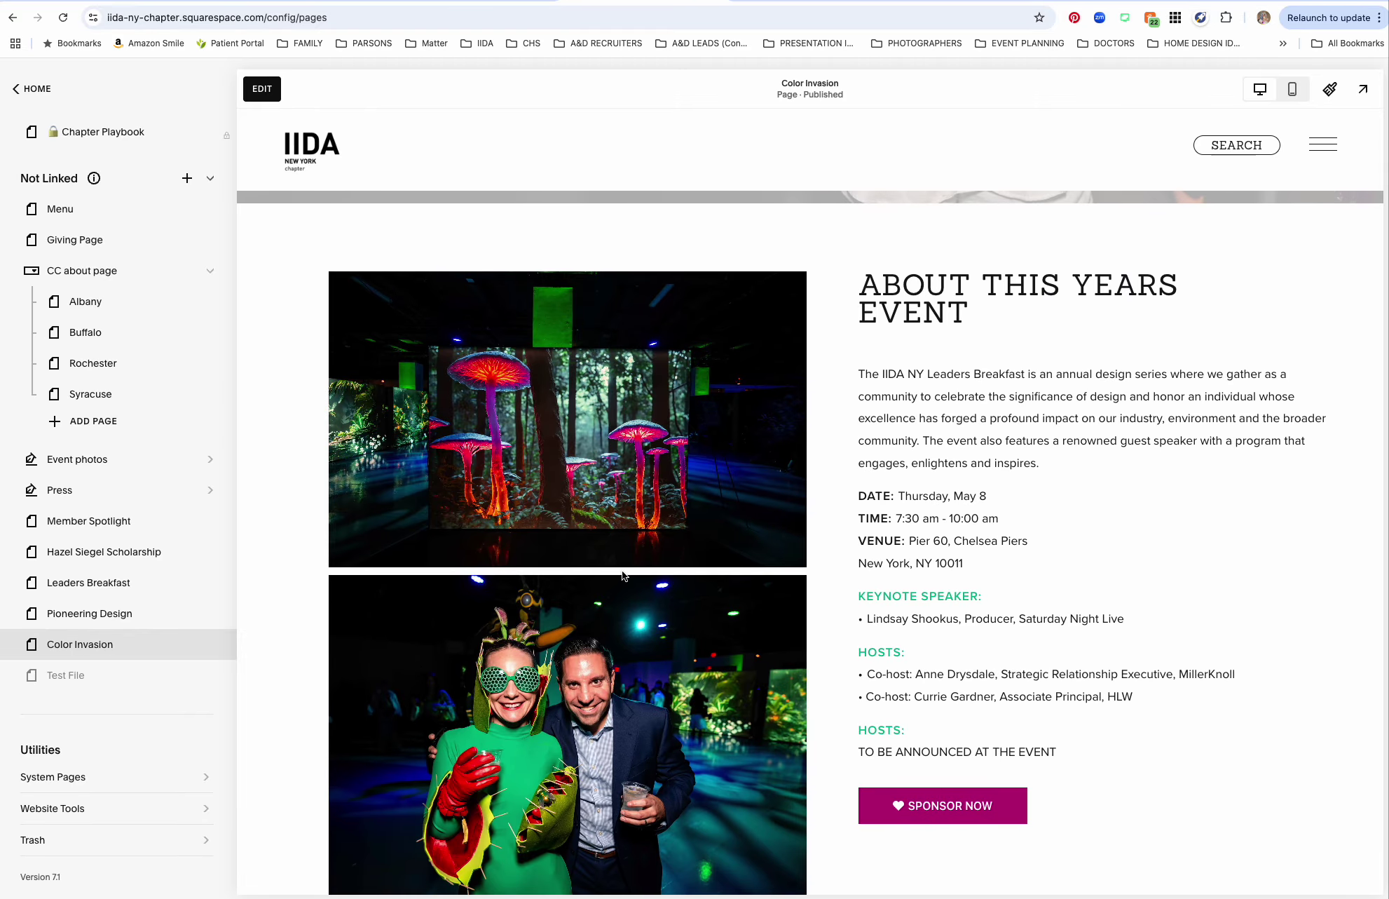
scroll(514, 494, "down", 2)
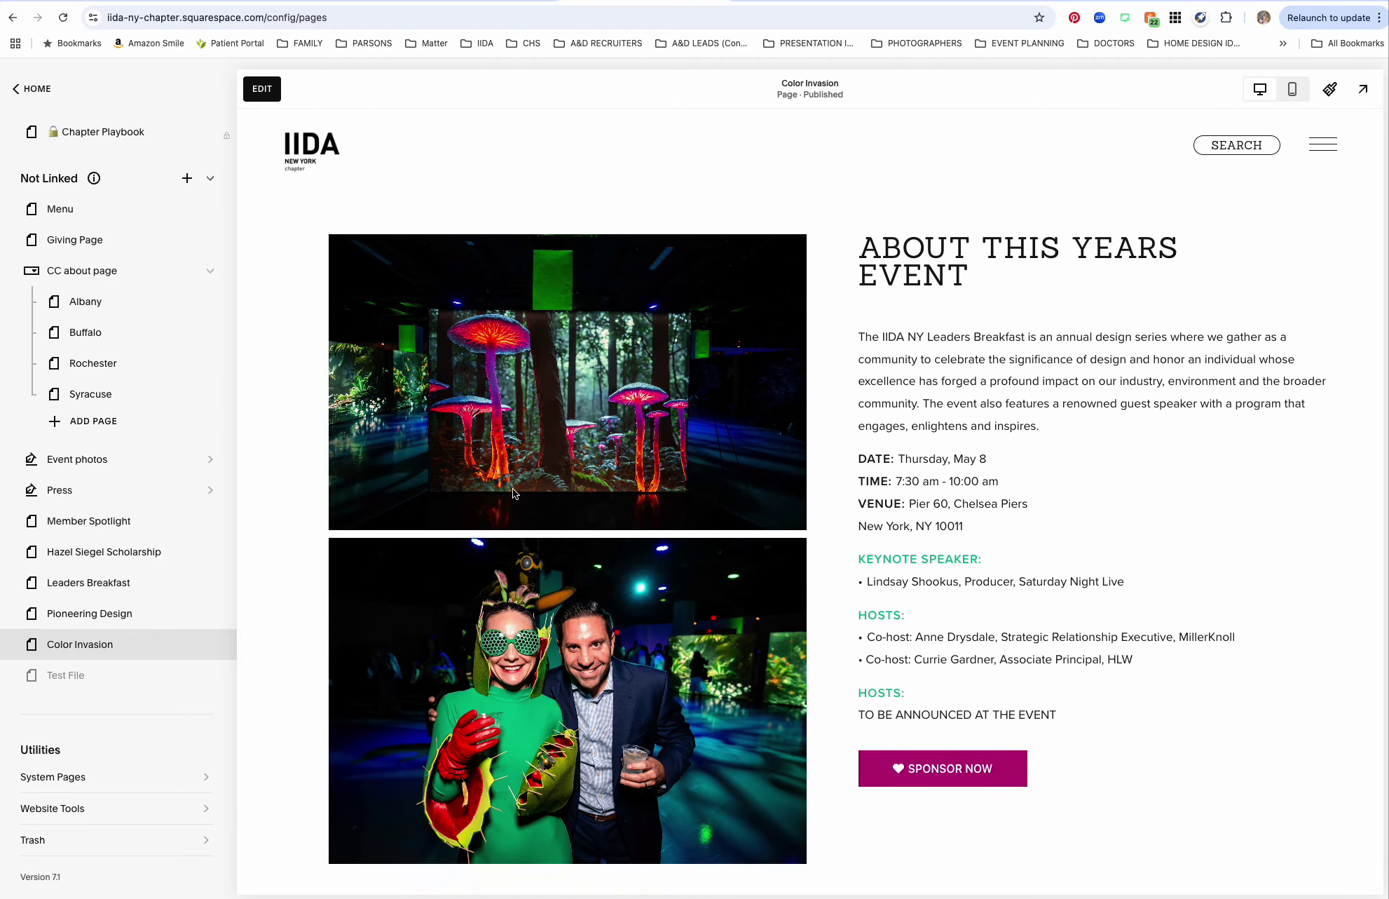
scroll(794, 623, "down", 10)
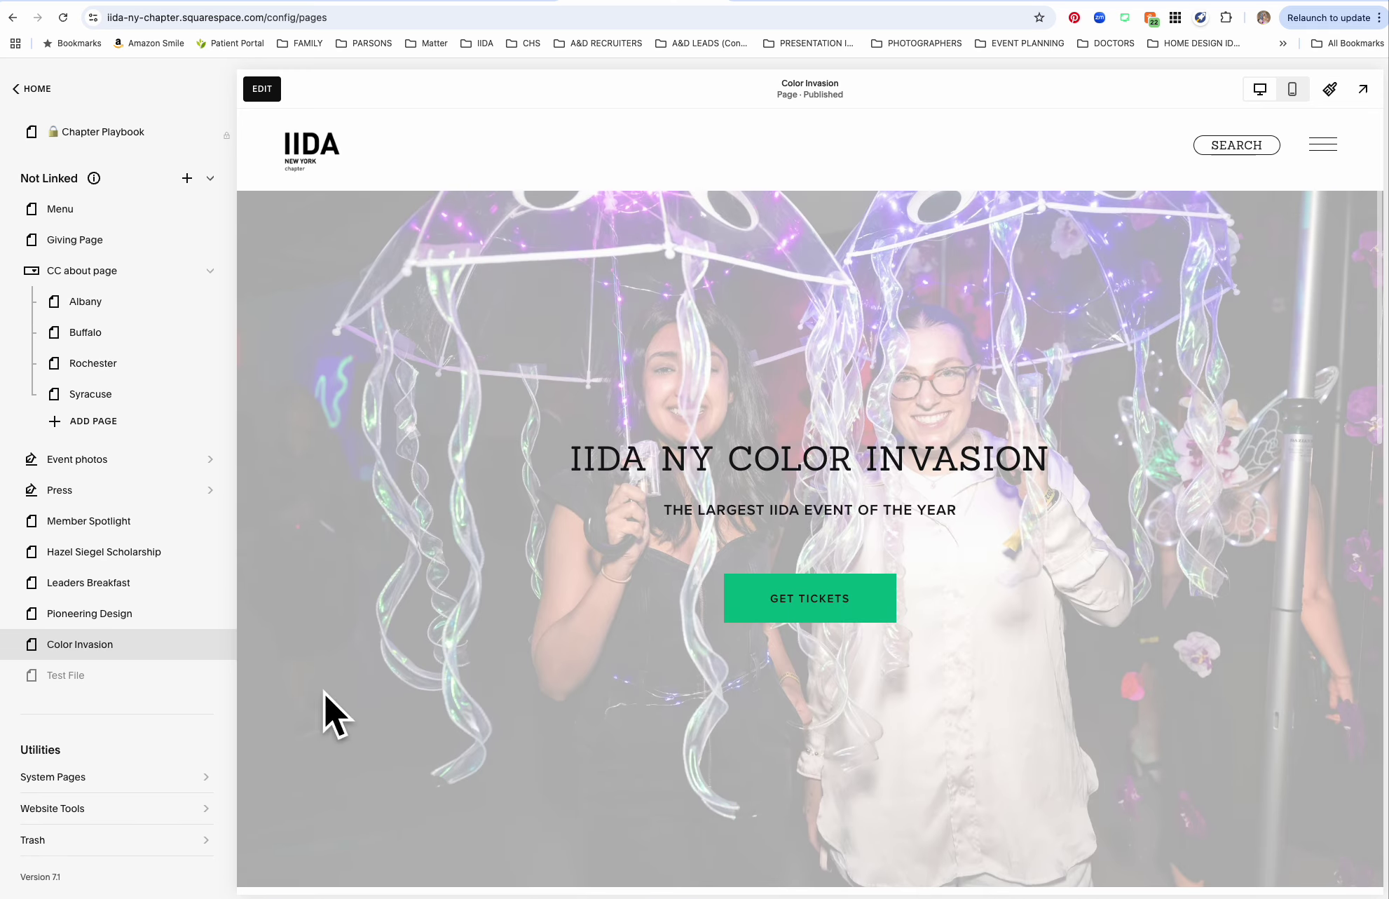
View the Pioneering Design page and the Leaders Breakfast page among the Not Linked pages.
mouse_move(108, 657)
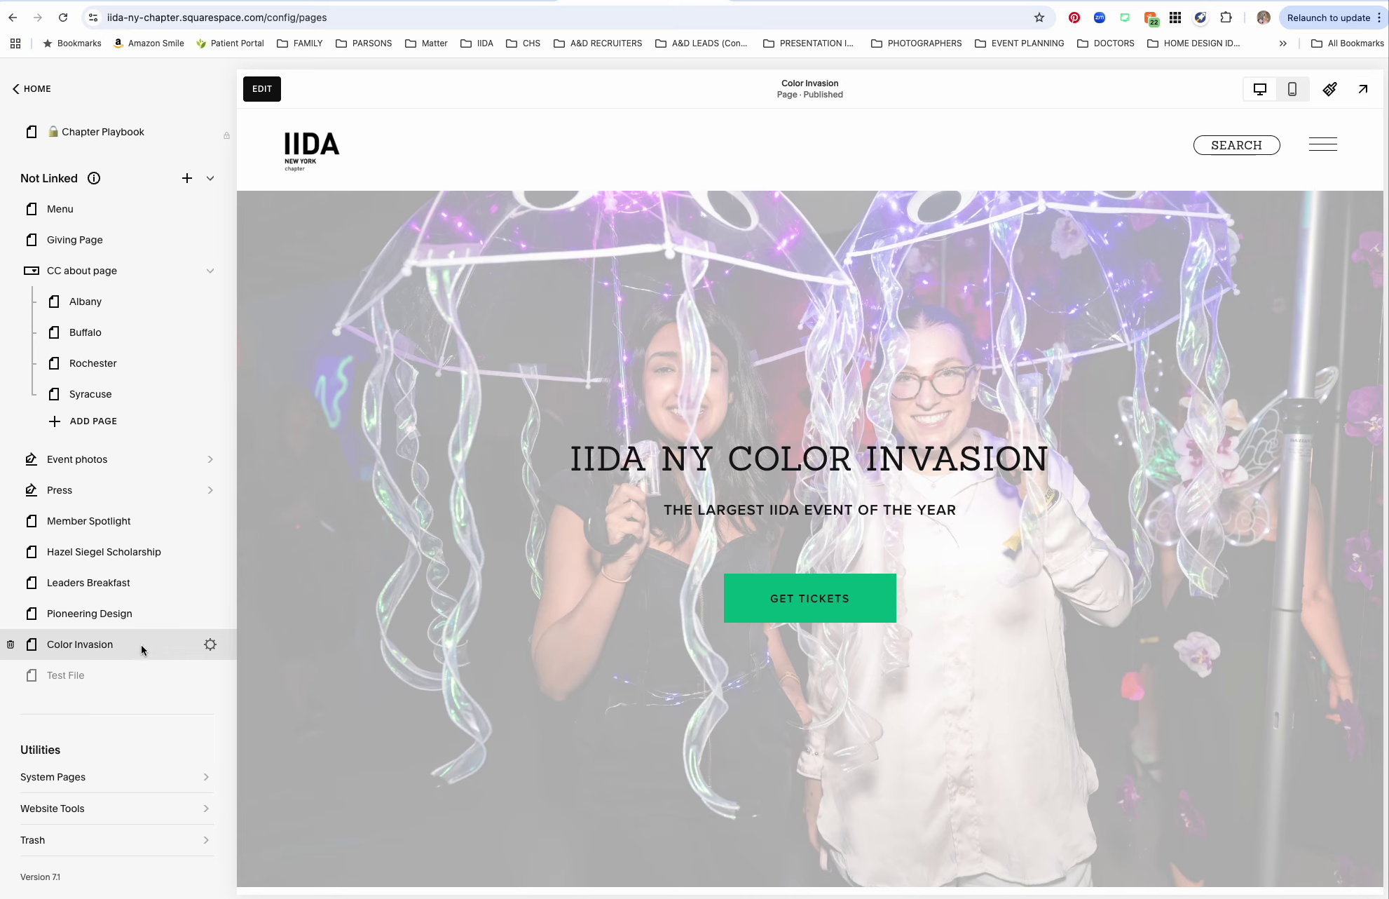
left_click(141, 612)
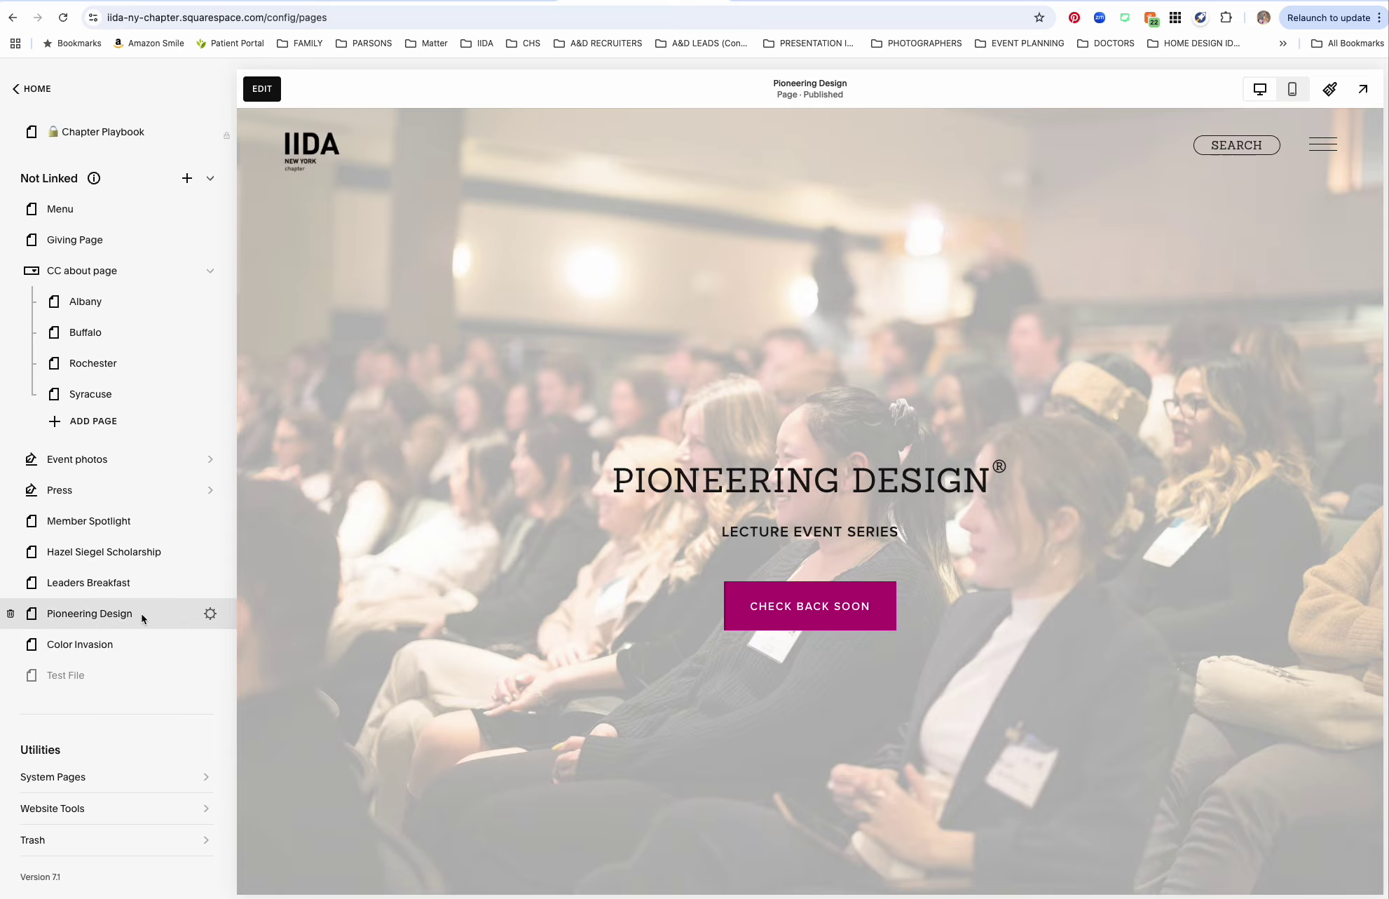
left_click(92, 584)
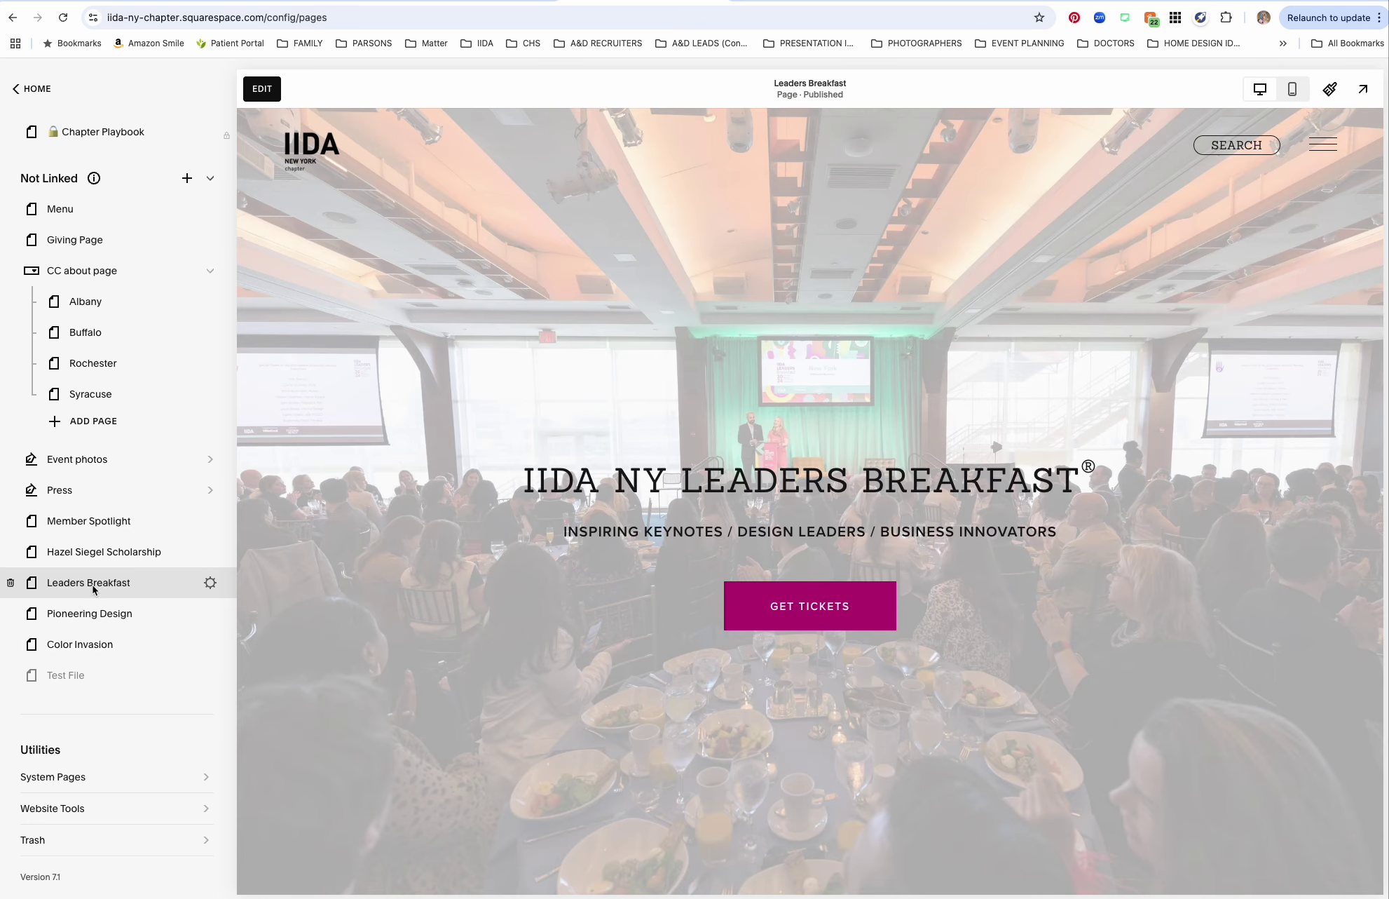
Open the disabled Test File page for editing, preview its mobile layout and return to the desktop layout.
left_click(114, 687)
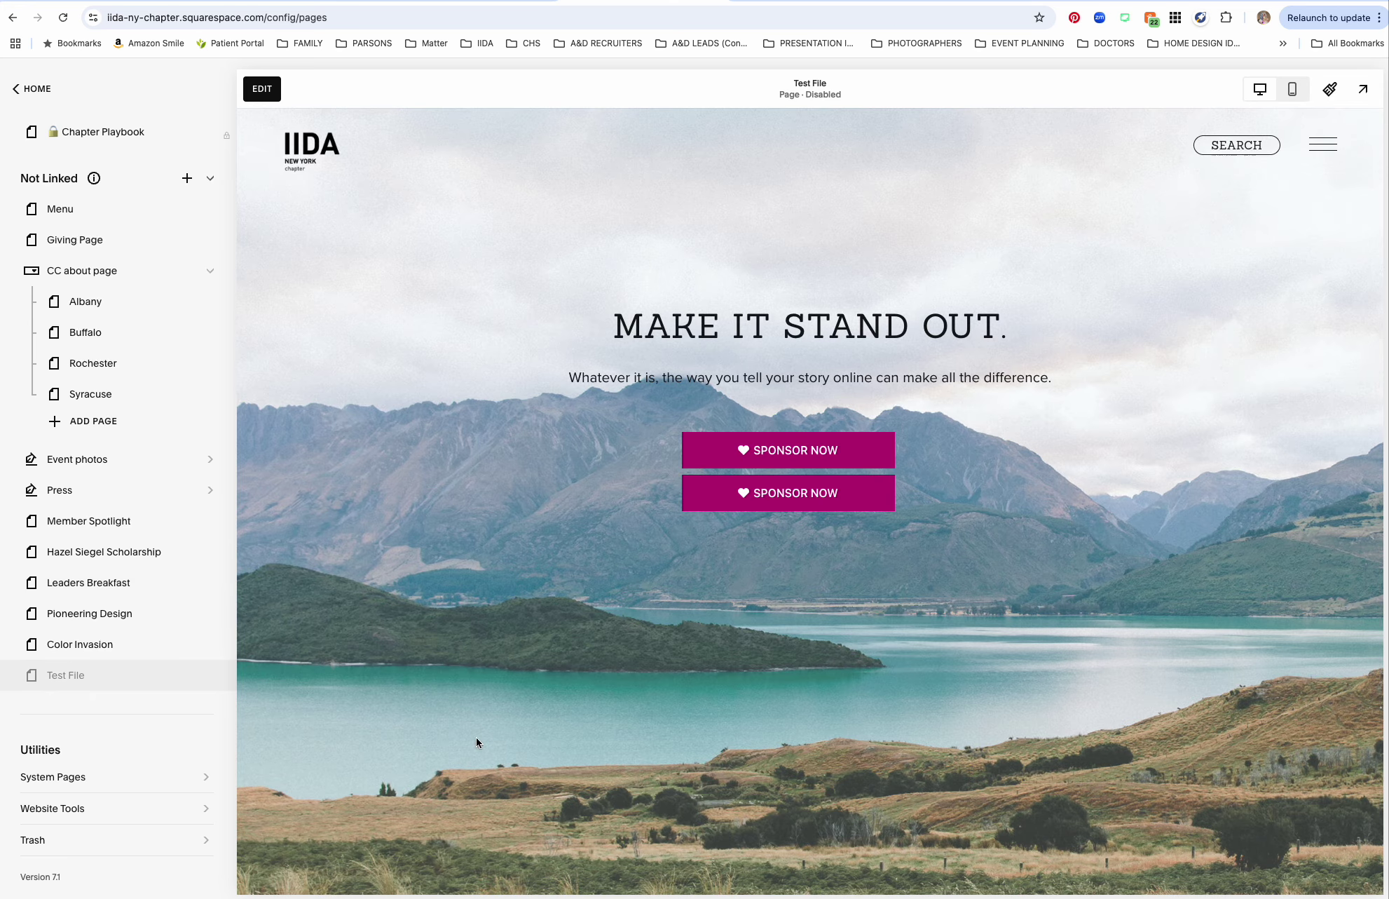
left_click(272, 100)
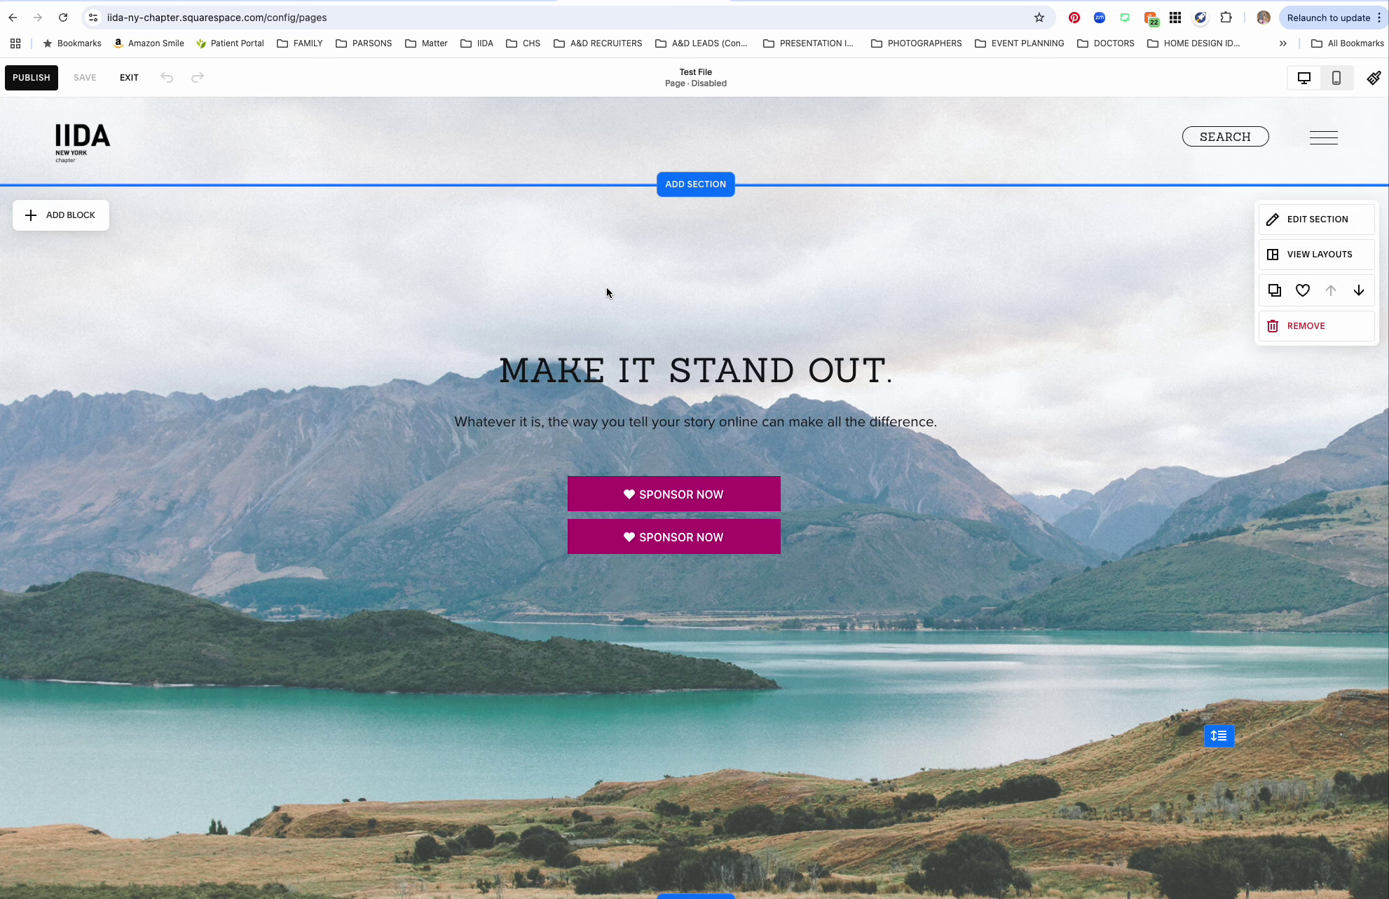
key("super+f")
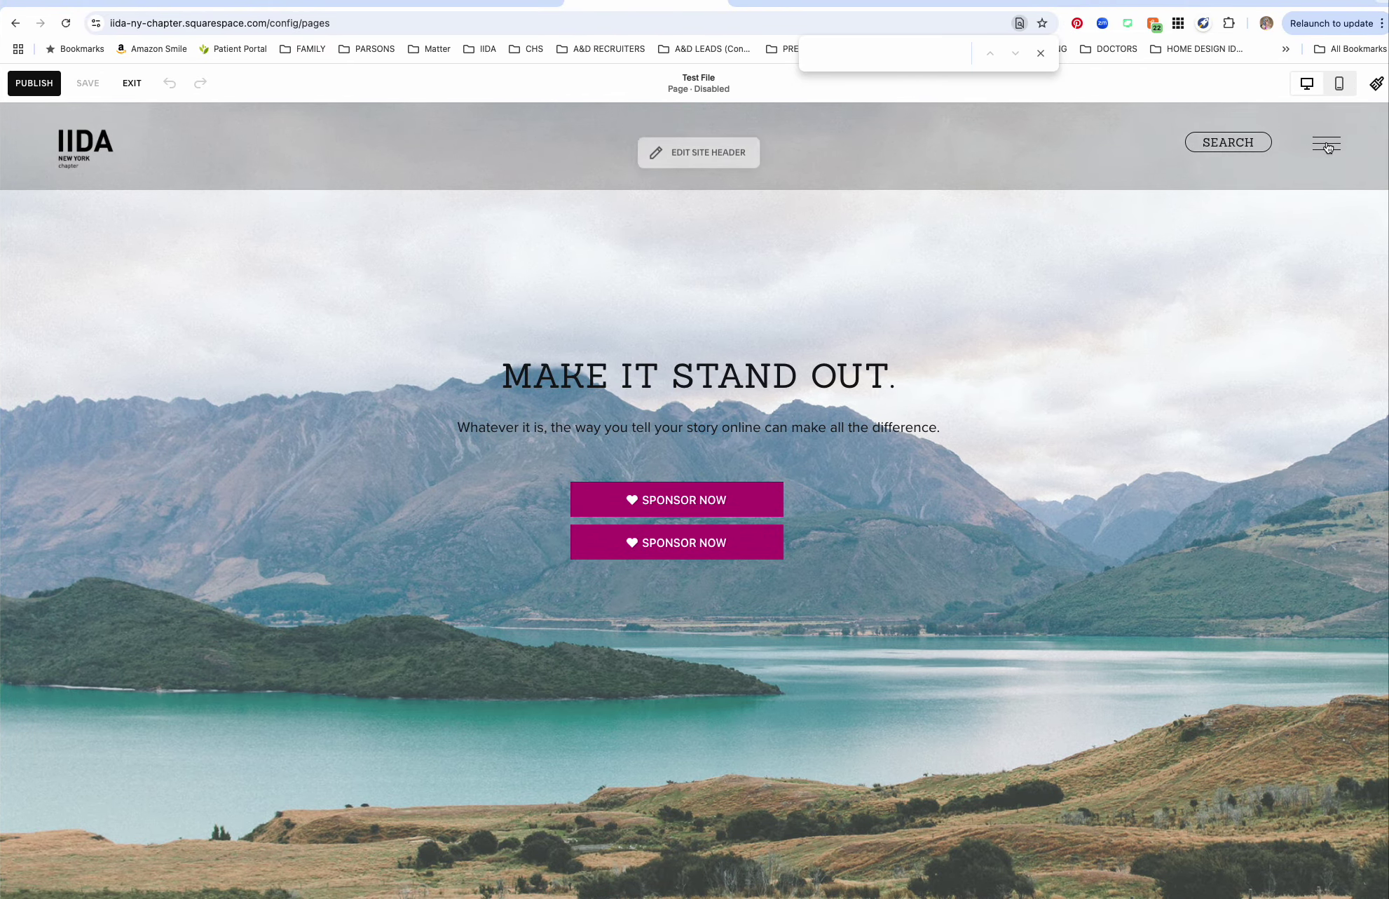
left_click(1328, 85)
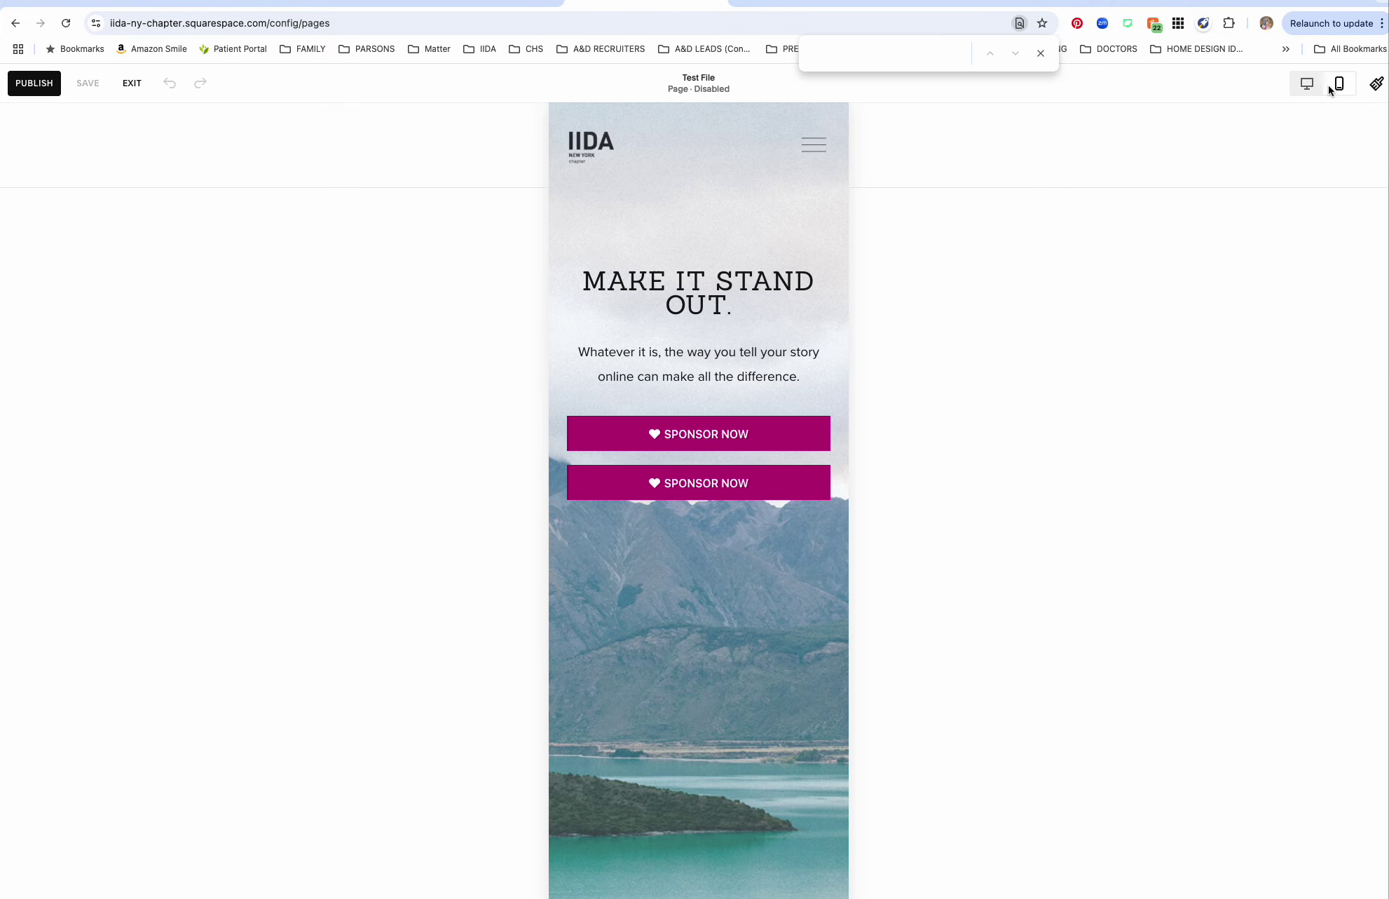
mouse_move(691, 508)
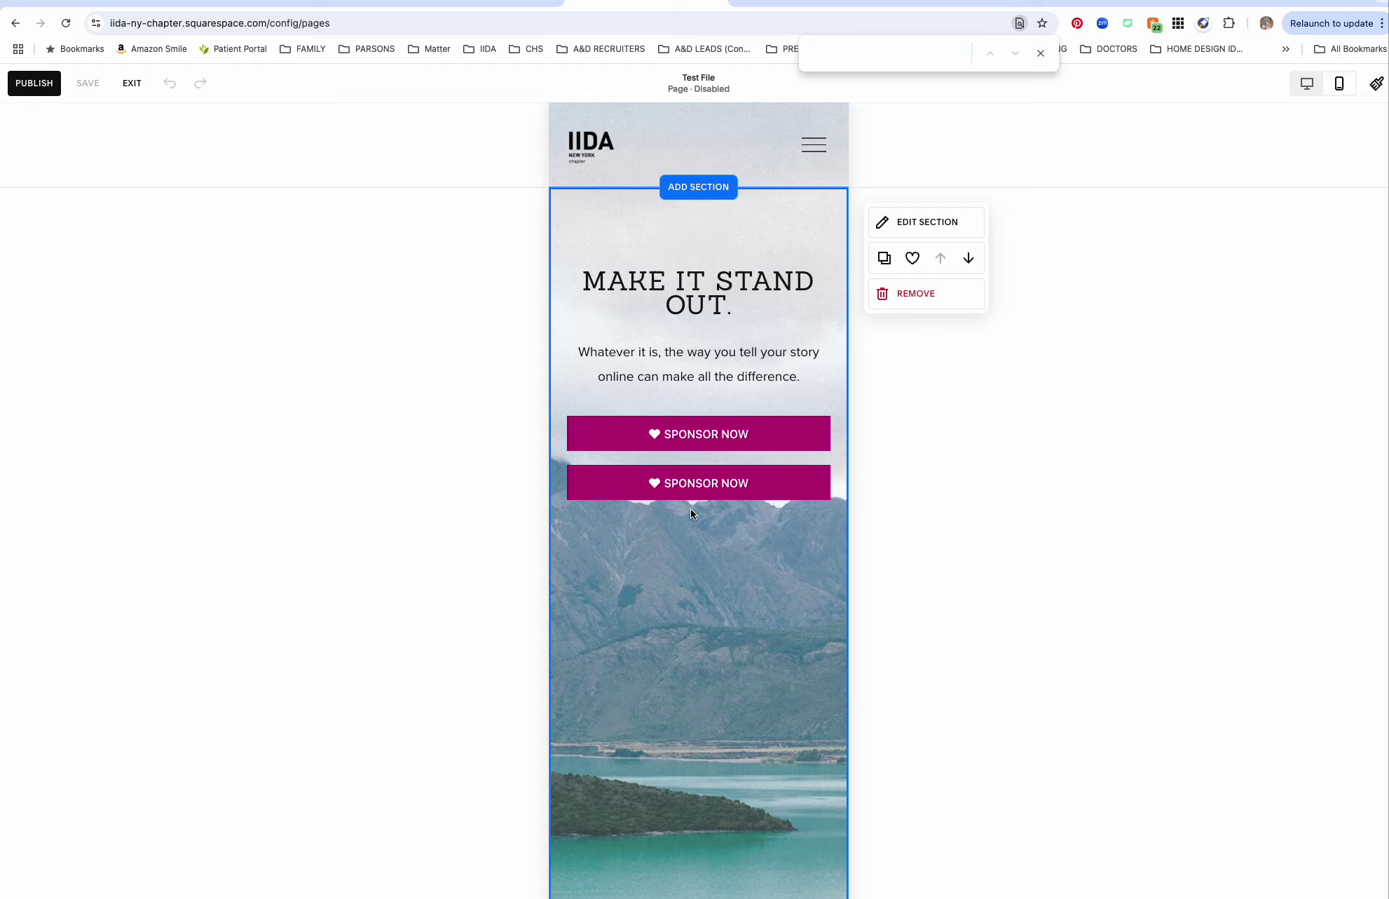
left_click(1305, 84)
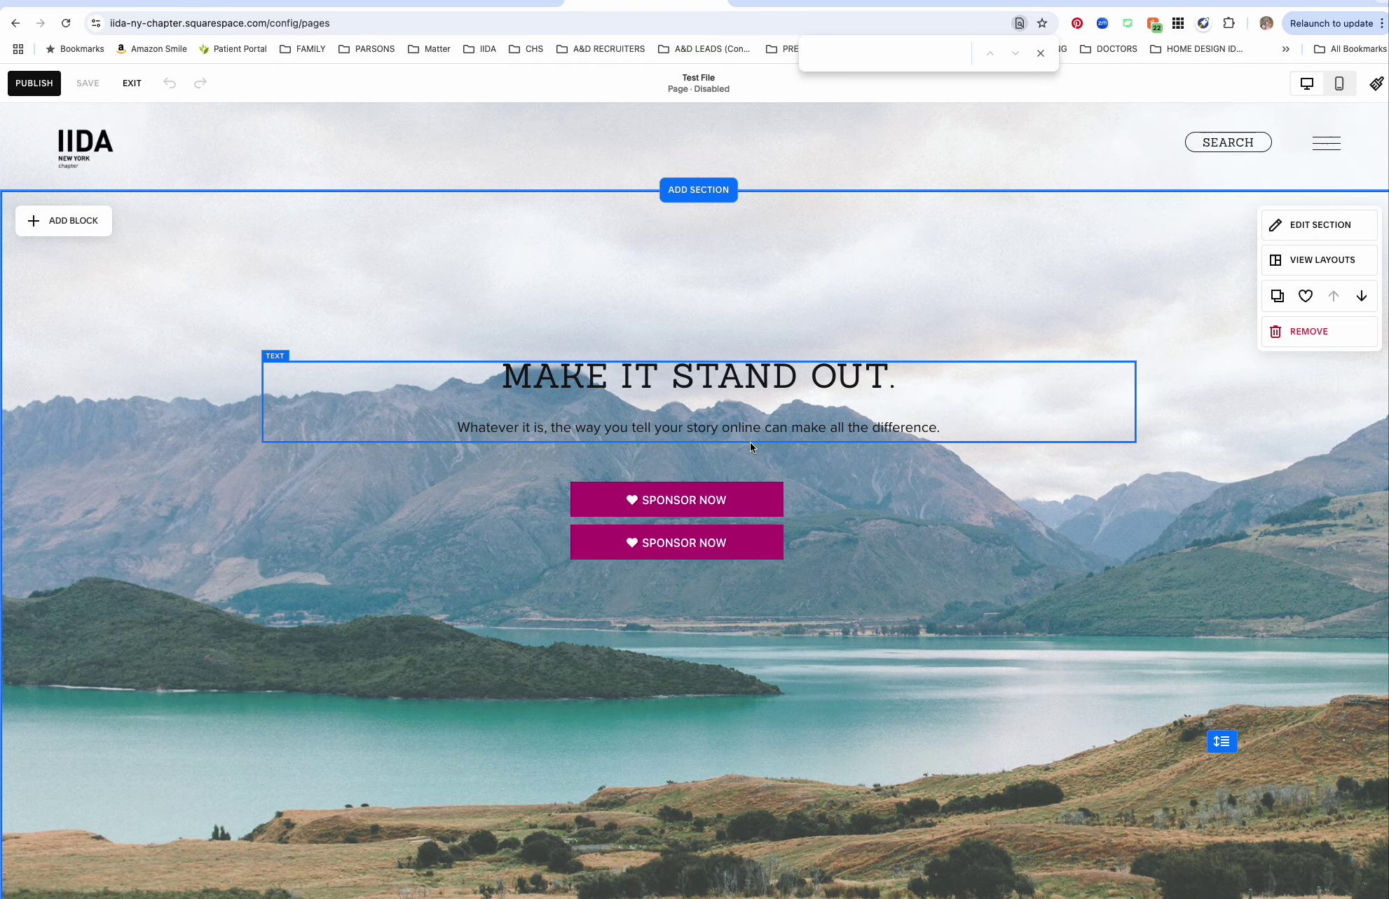
Duplicate the MAKE IT STAND OUT text block in the Test File's first section and place the copy below the lower SPONSOR NOW button.
scroll(751, 443, "down", 10)
scroll(752, 446, "down", 5)
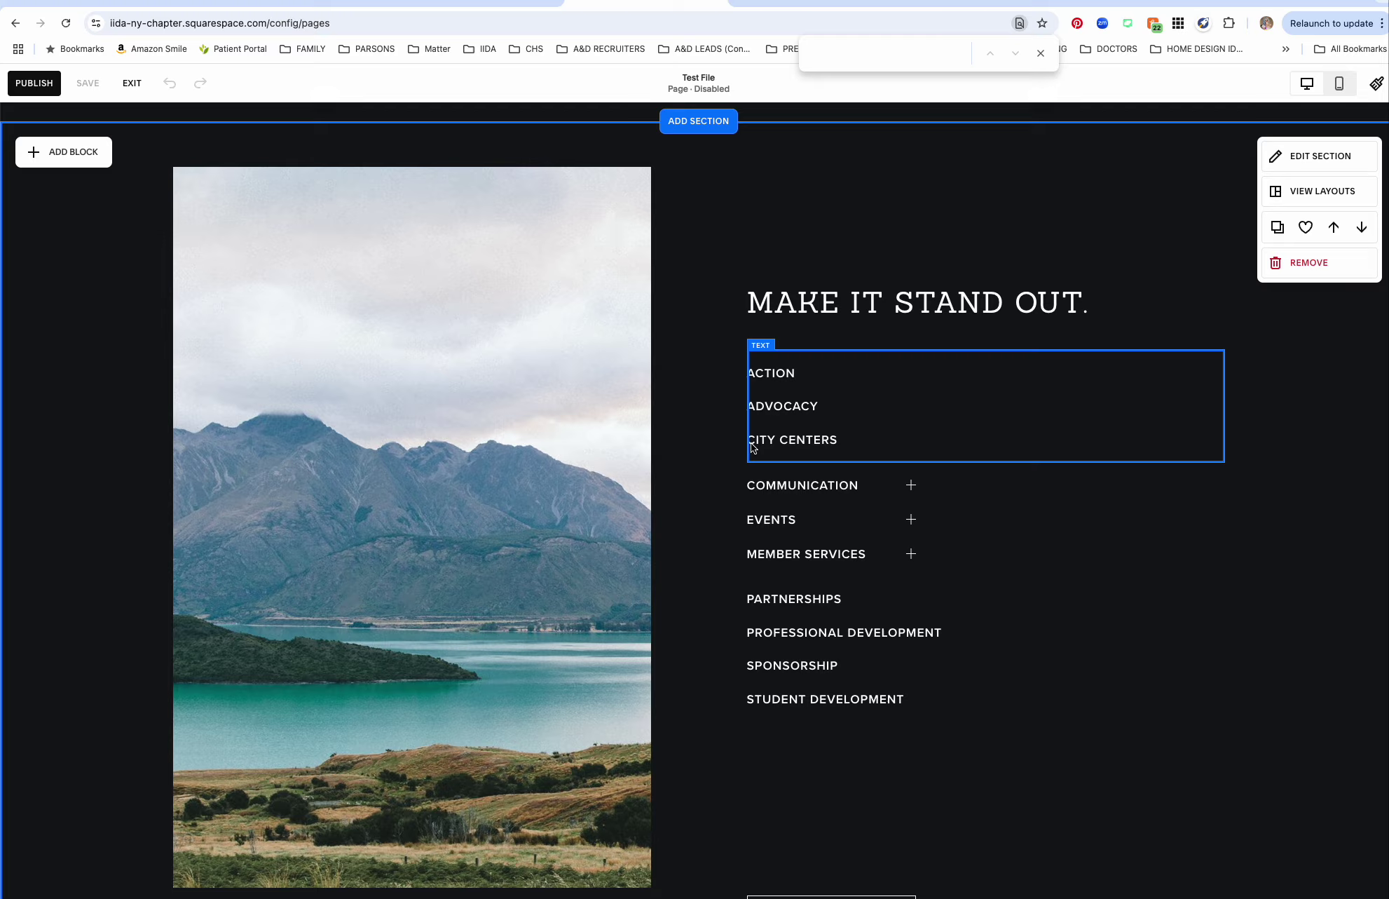
scroll(751, 447, "up", 15)
left_click(725, 382)
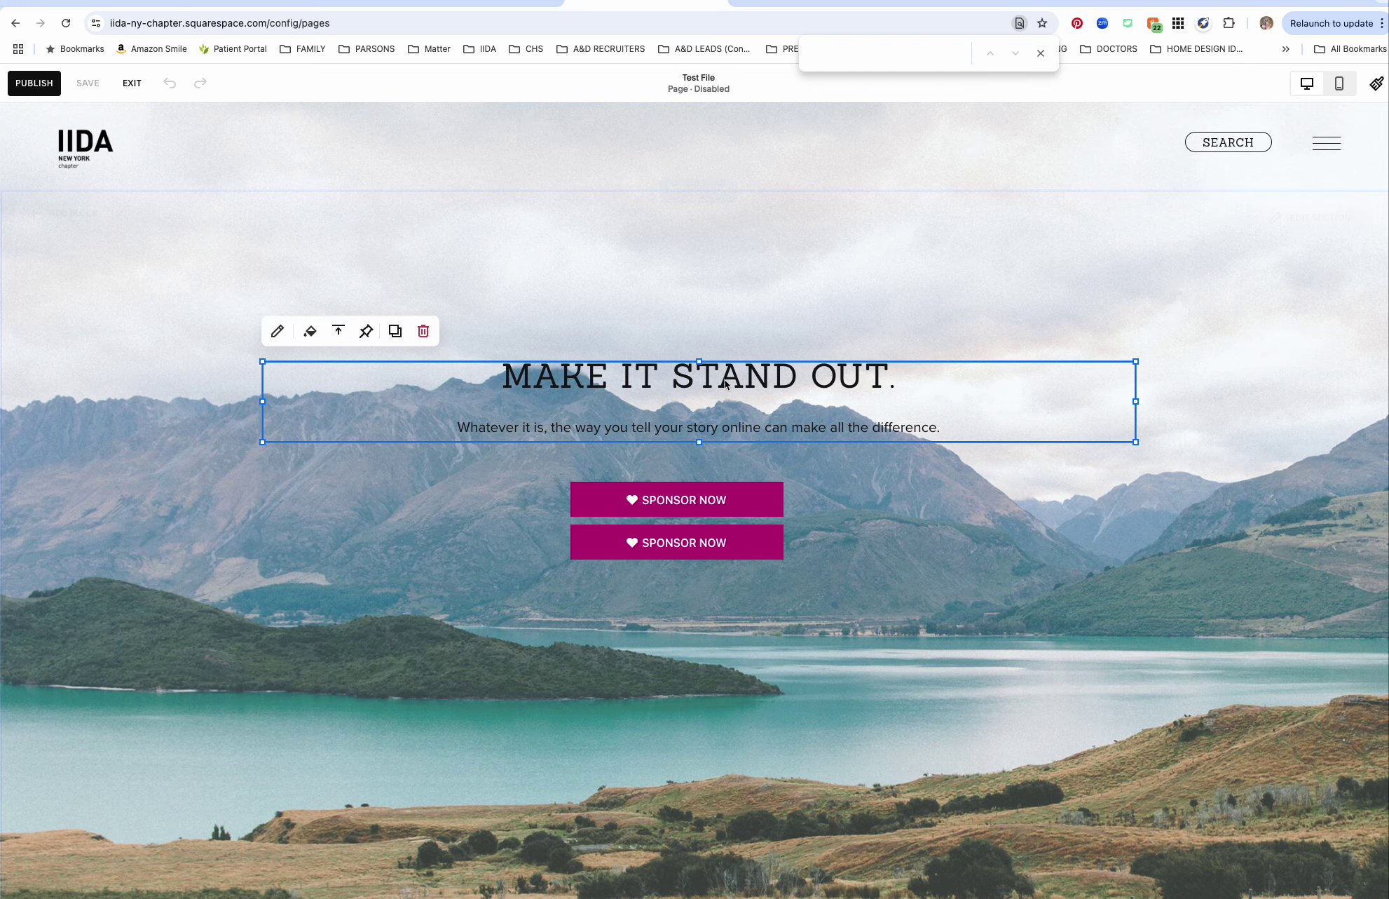
key("super+c")
key("super+v")
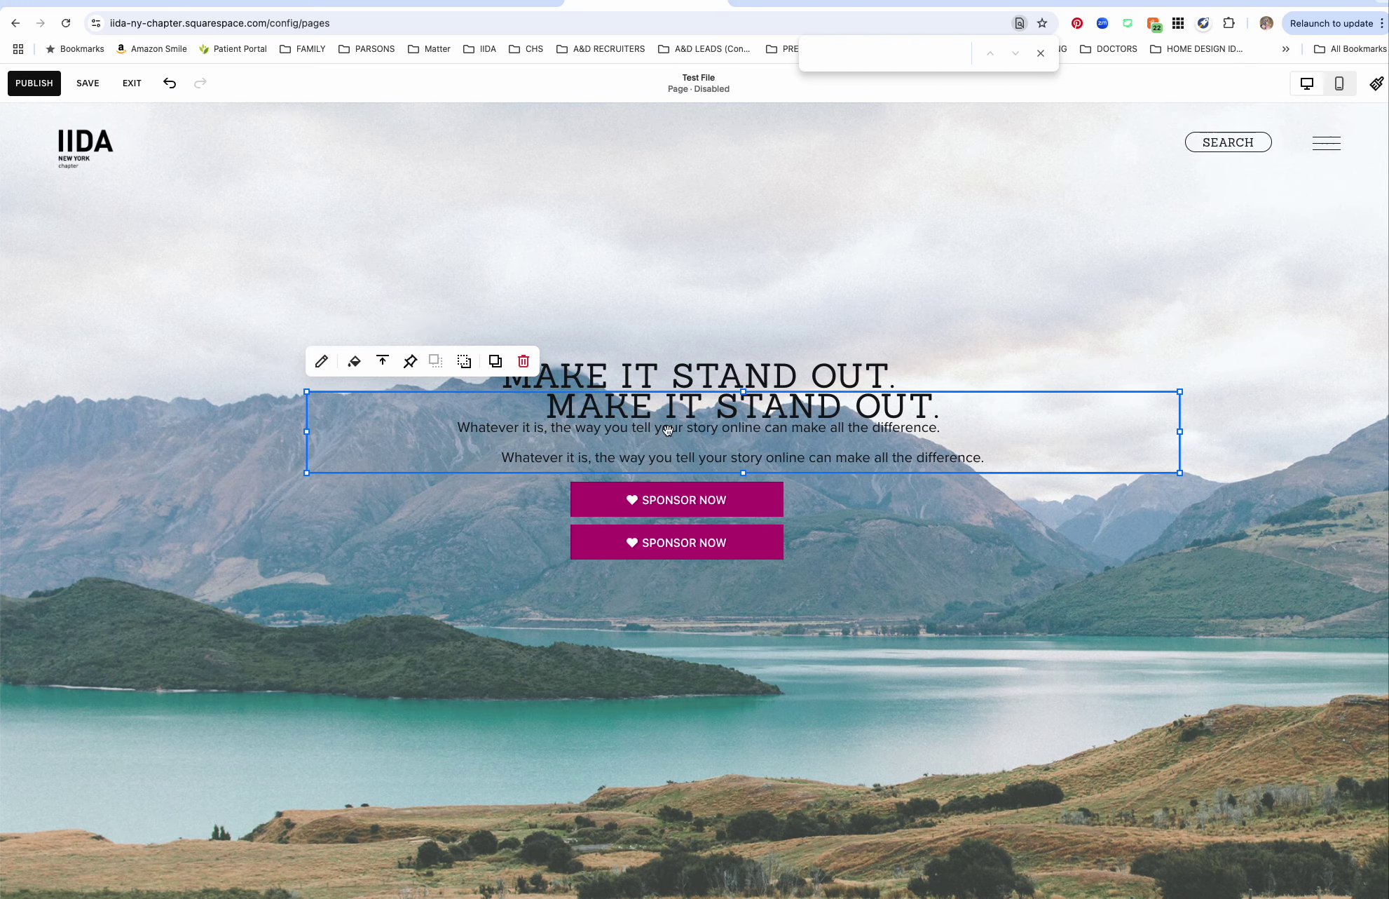
left_click(640, 477)
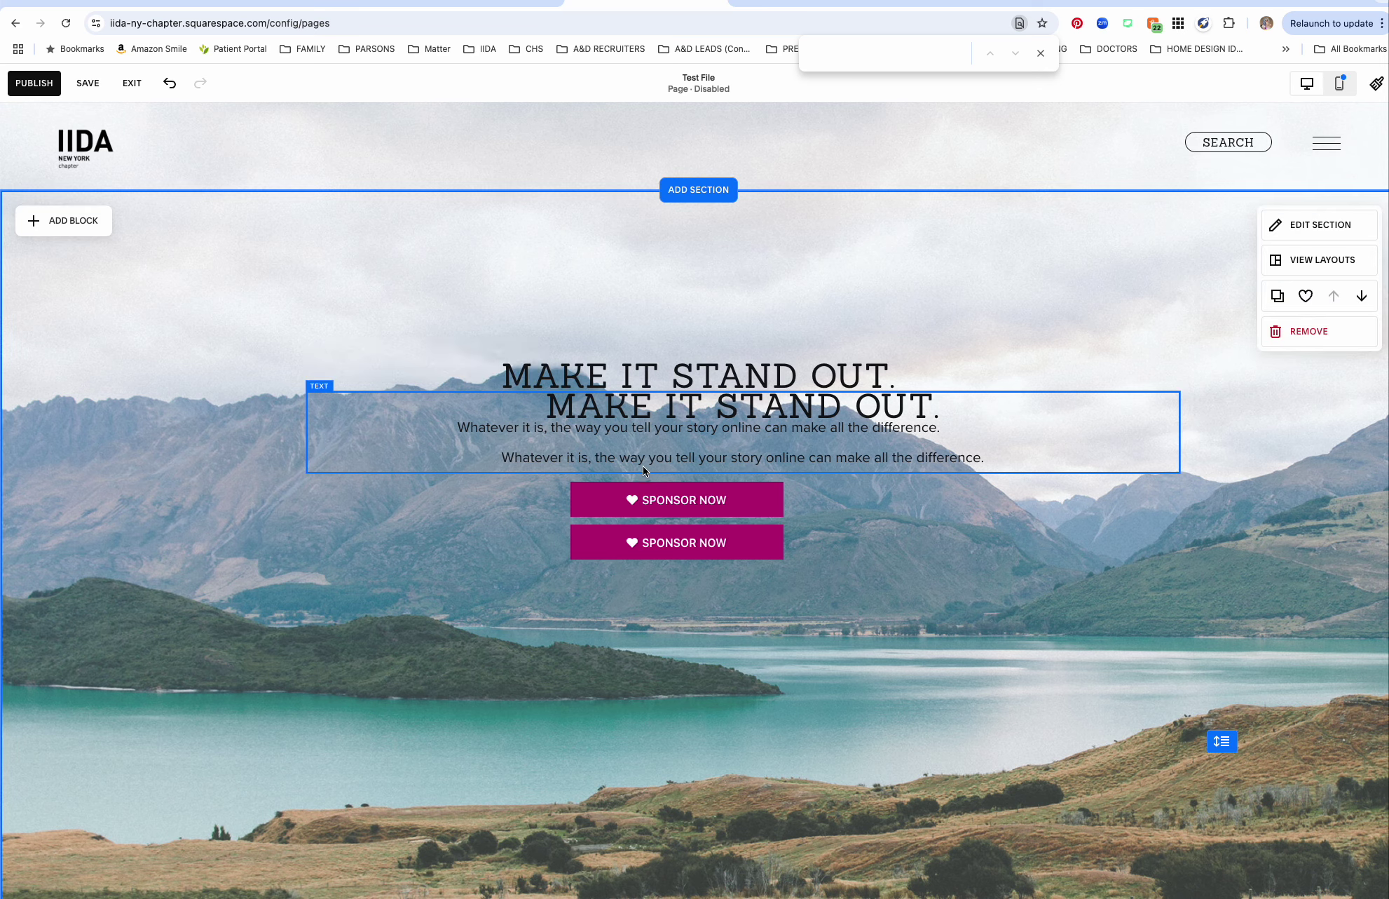
left_click_drag(660, 456, 594, 696)
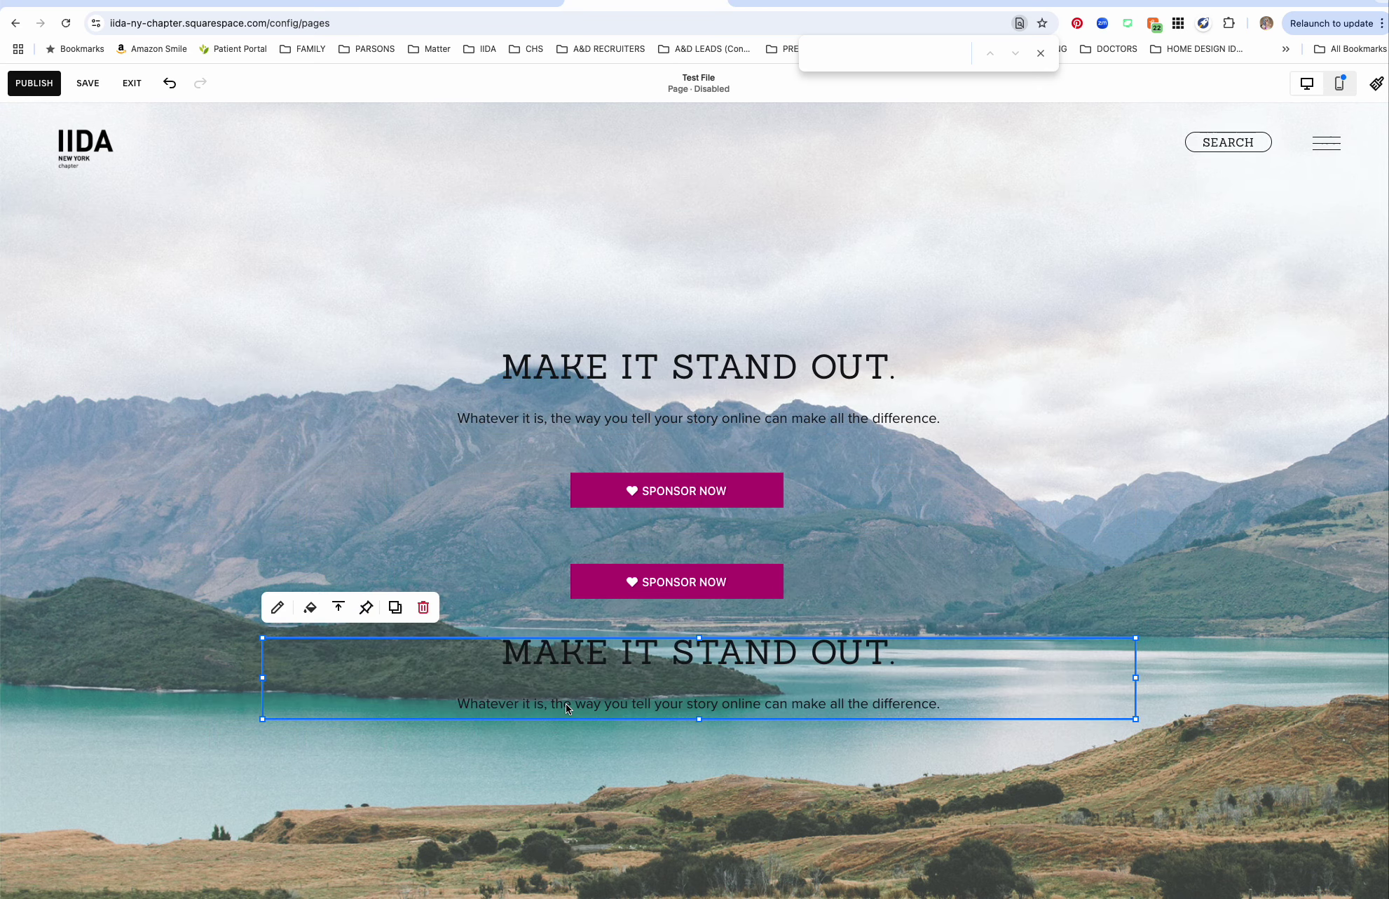
Switch to the Google cheatsheet search and copy the description and deal line of DataCamp's Markdown Cheat Sheet result.
triple_click(566, 703)
left_click(813, 5)
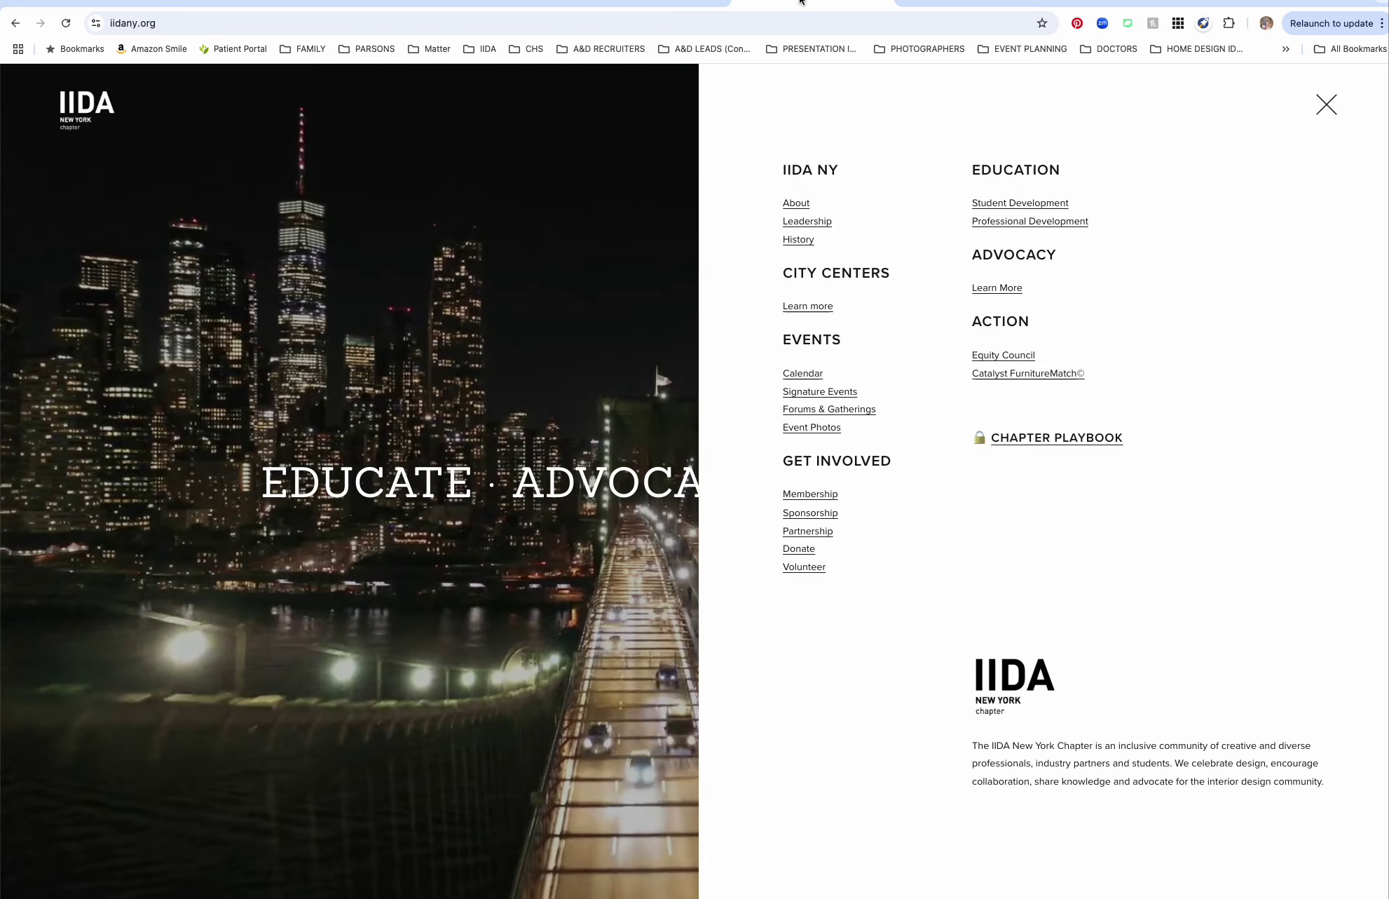
left_click(980, 5)
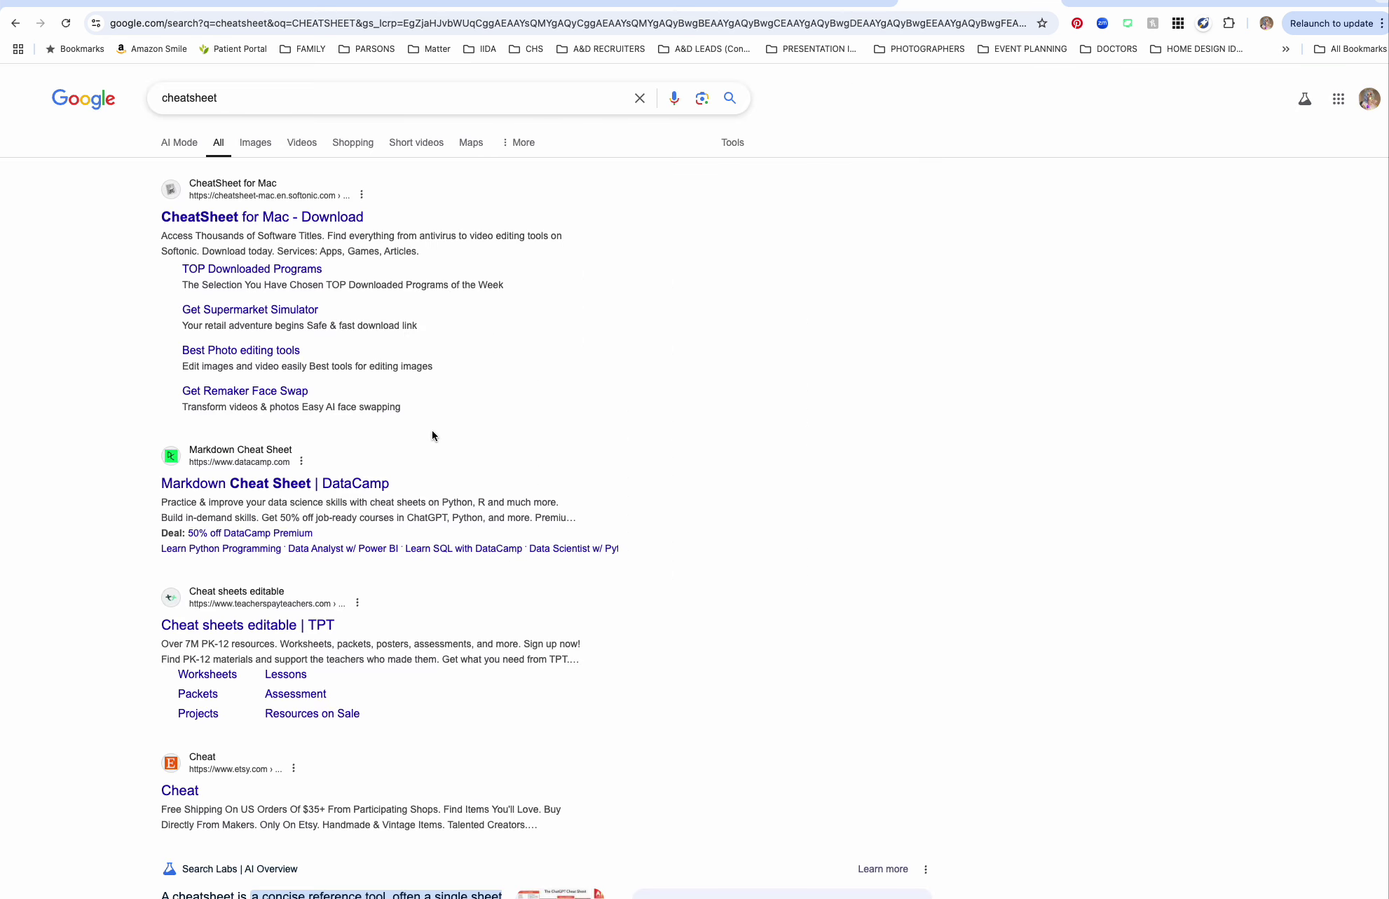
left_click_drag(569, 528, 109, 507)
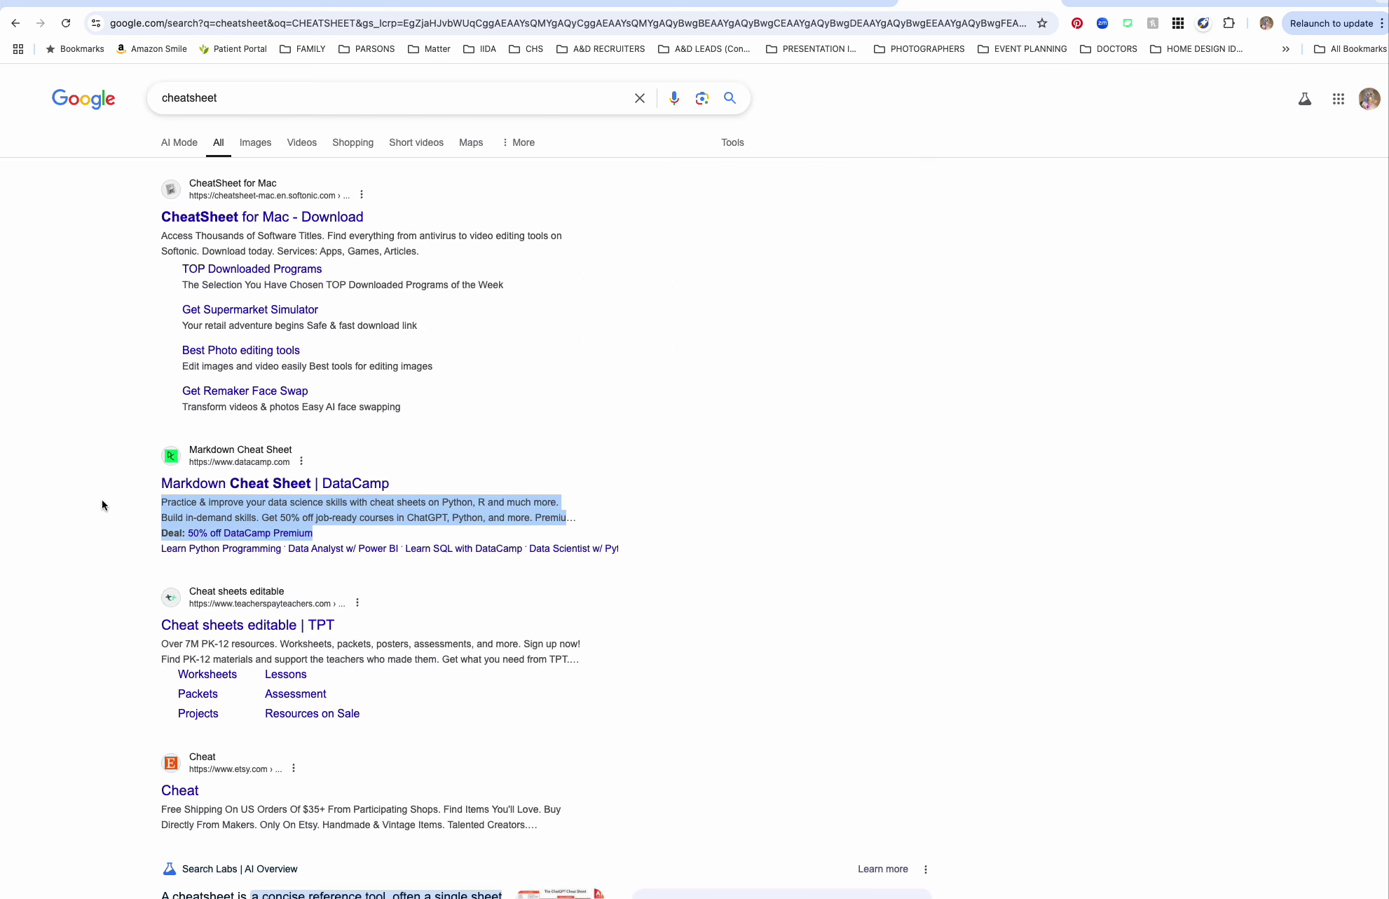
Back in the Squarespace editor, replace the duplicated block's paragraph with the copied DataCamp text and delete its DEAL line and link.
left_click(749, 4)
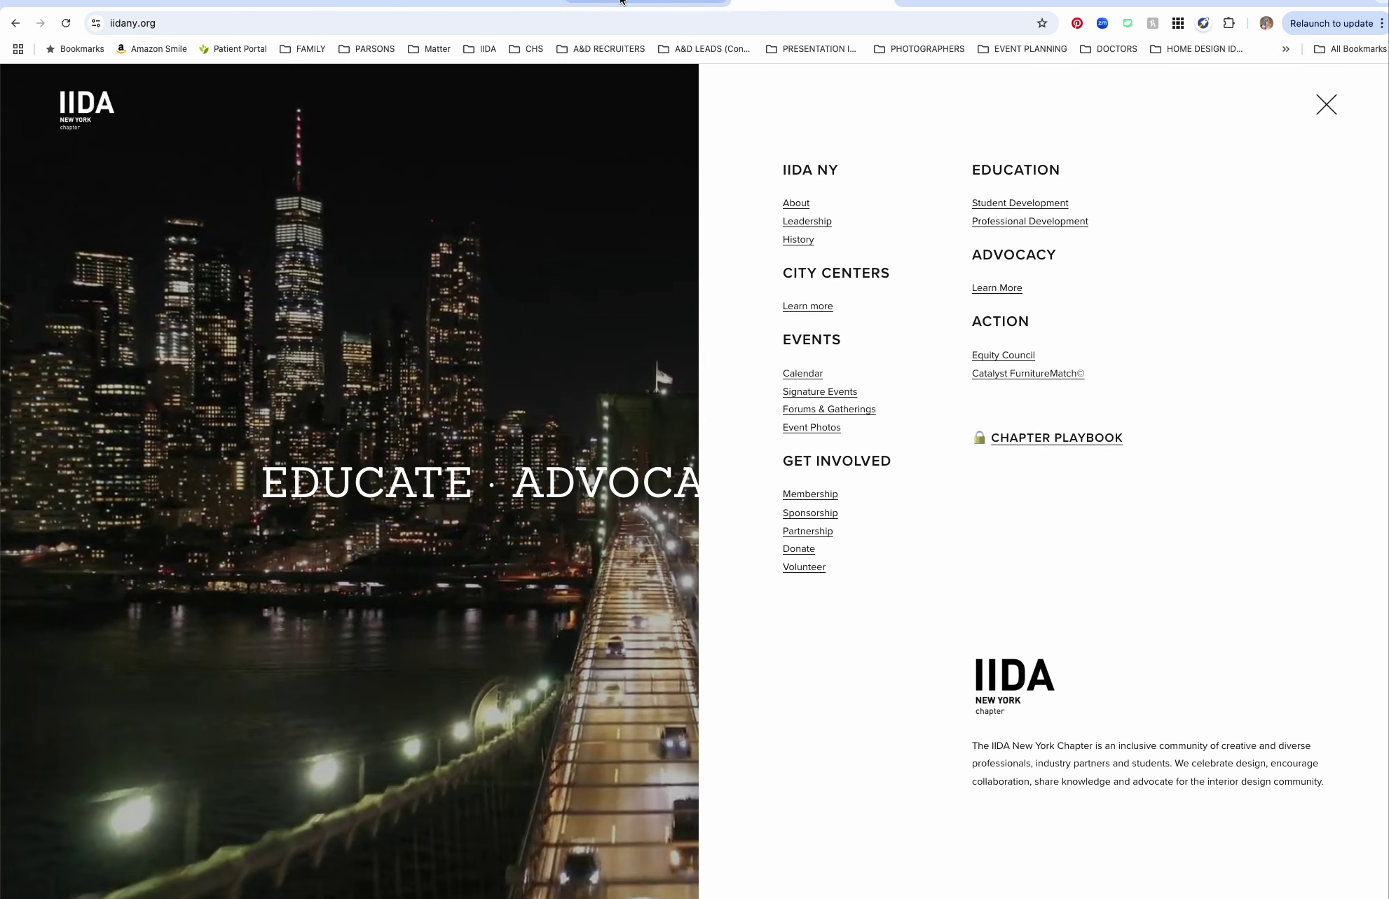
left_click(620, 1)
triple_click(523, 695)
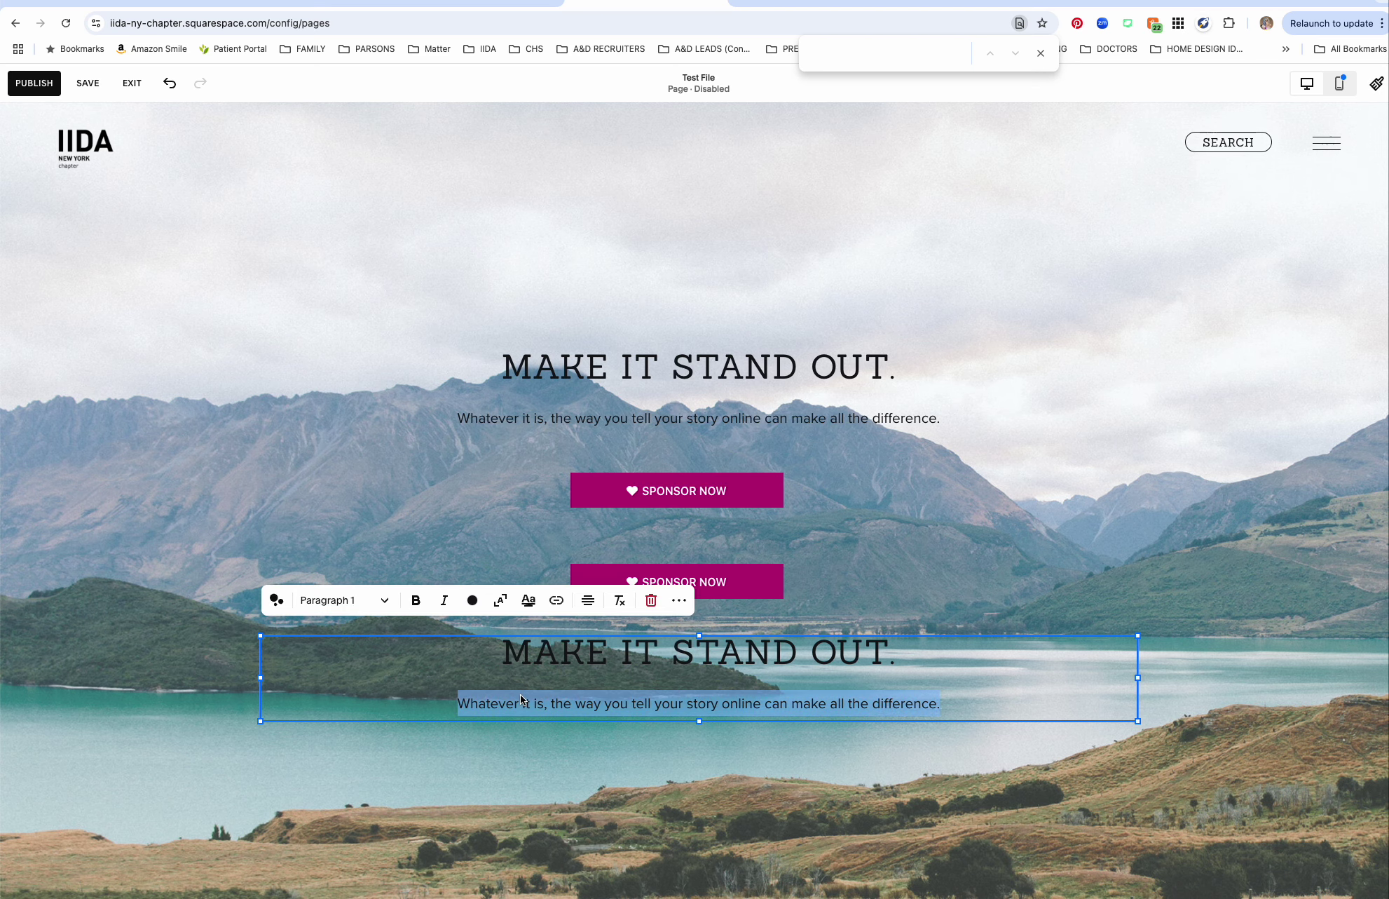
key("super+v")
left_click_drag(458, 778, 248, 734)
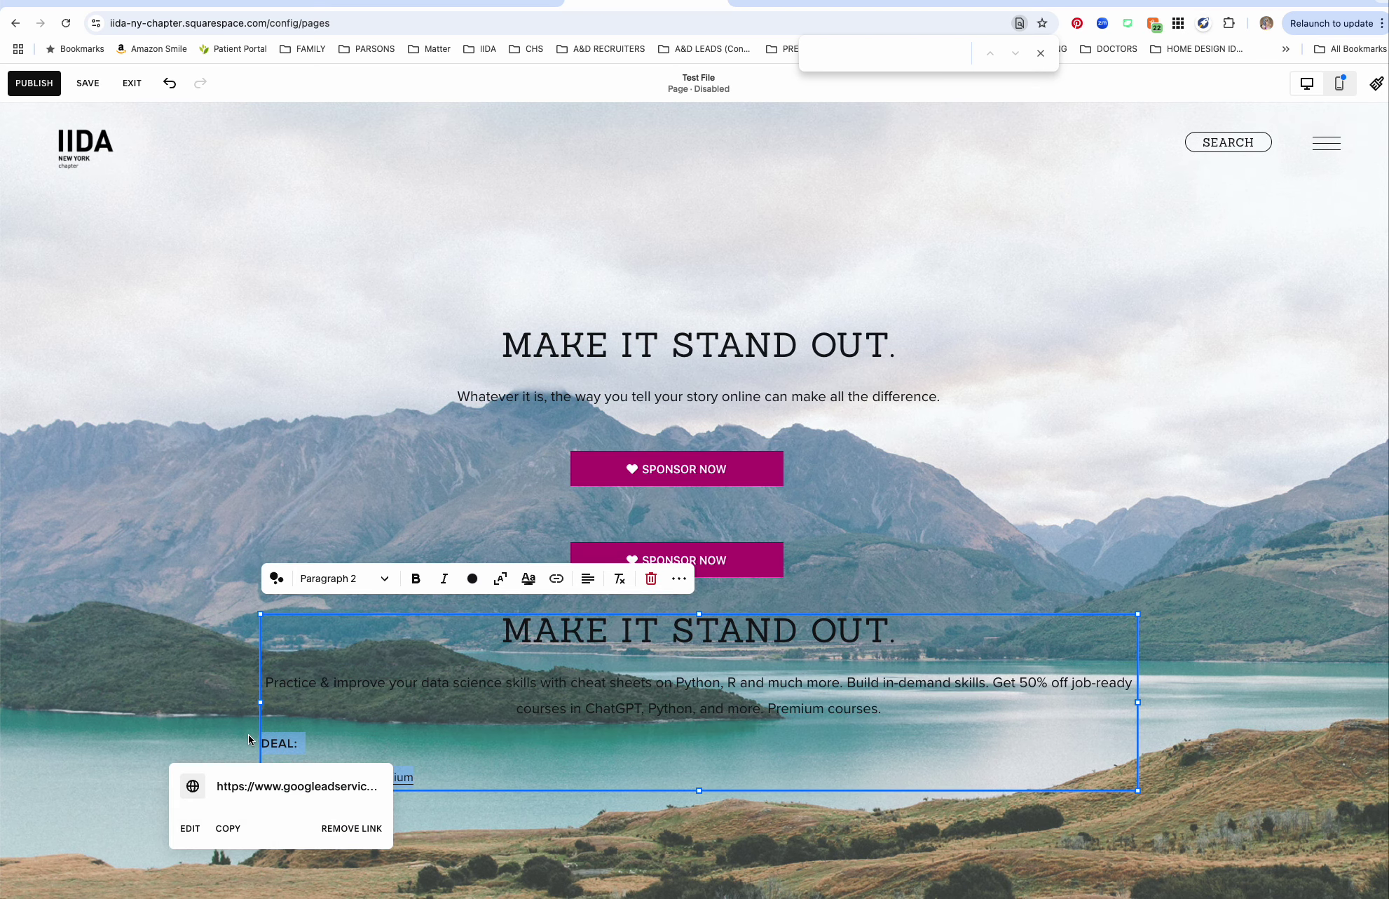
key("BackSpace")
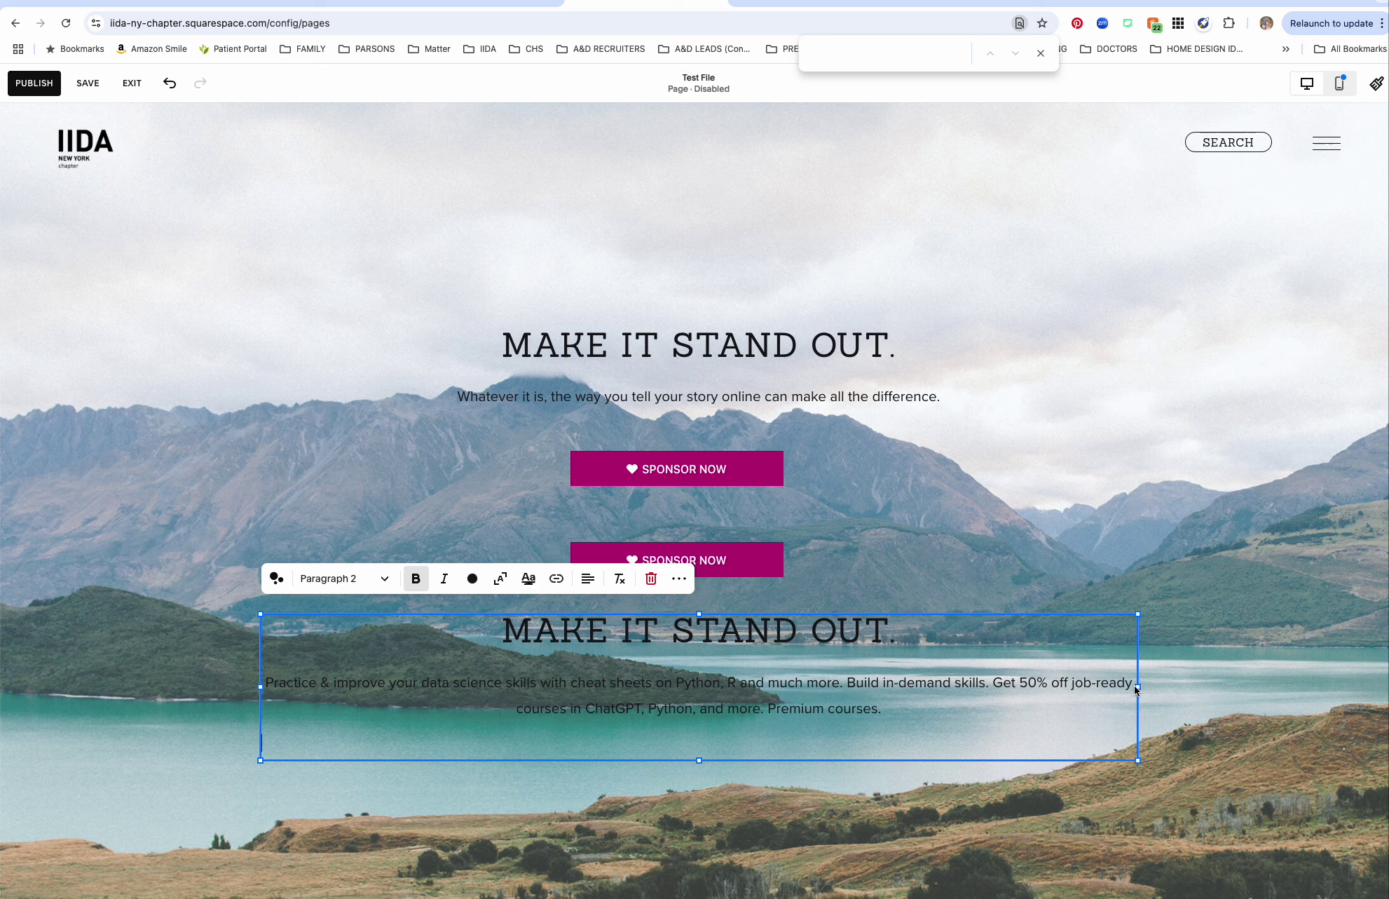
Narrow the duplicated MAKE IT STAND OUT text block and reposition it beneath the lower SPONSOR NOW button.
left_click_drag(1139, 689, 784, 688)
left_click_drag(595, 649, 862, 602)
left_click(724, 622)
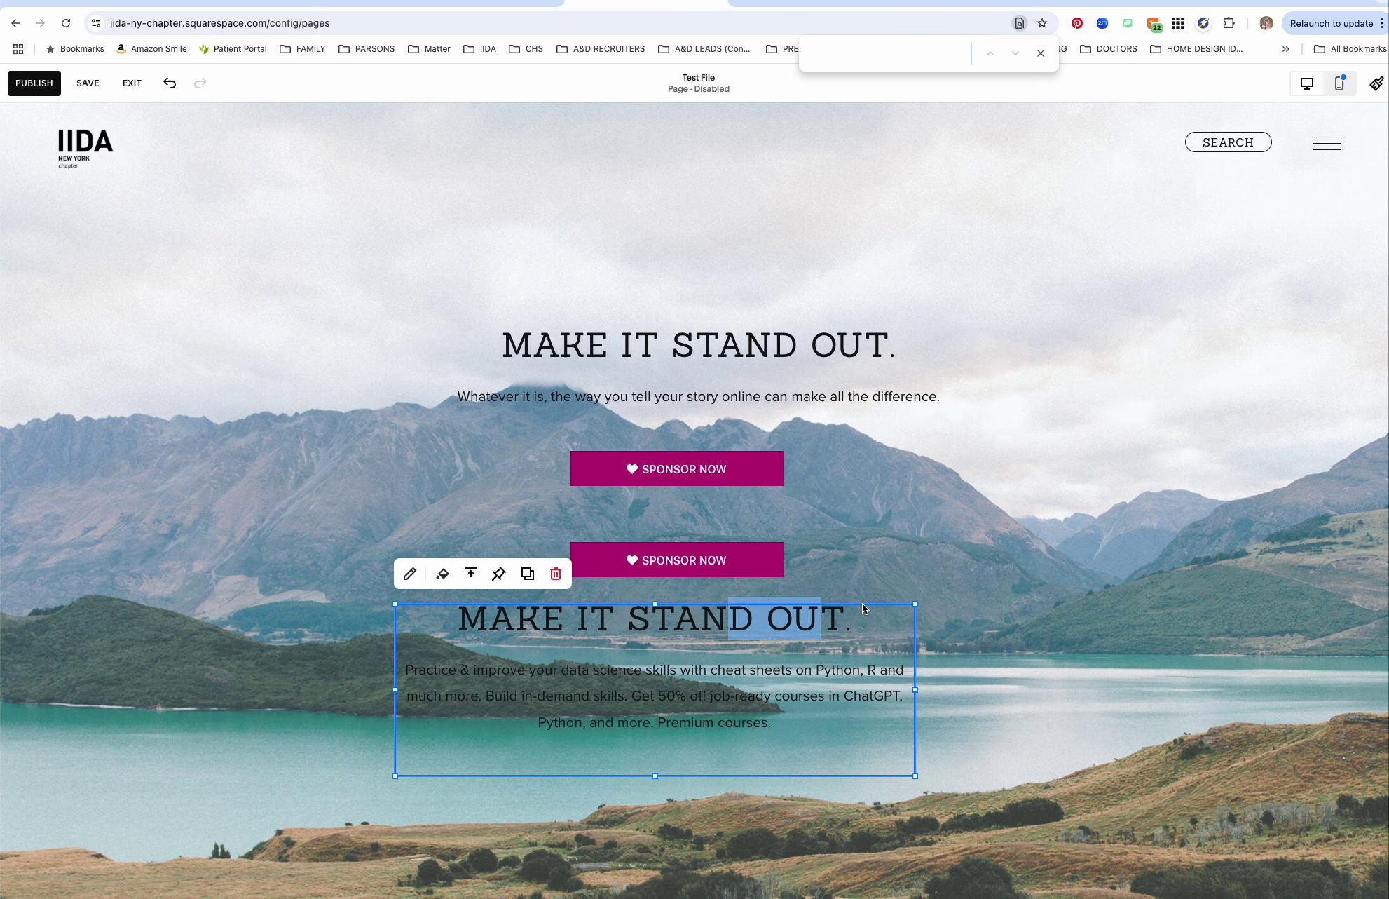
Switch to the mobile layout and delete the lower SPONSOR NOW button from the first section.
left_click(1336, 83)
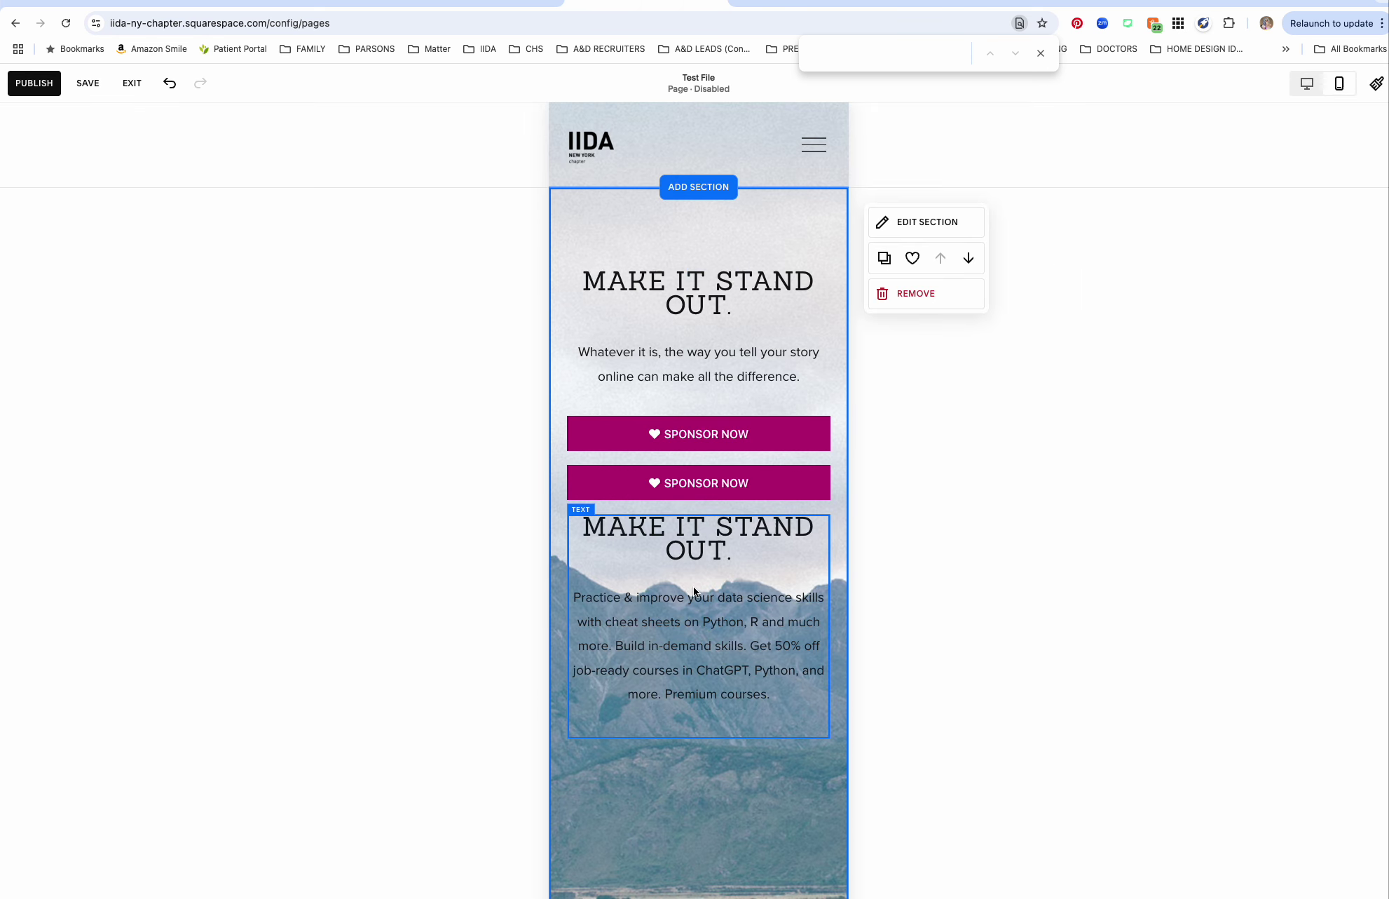
left_click(629, 485)
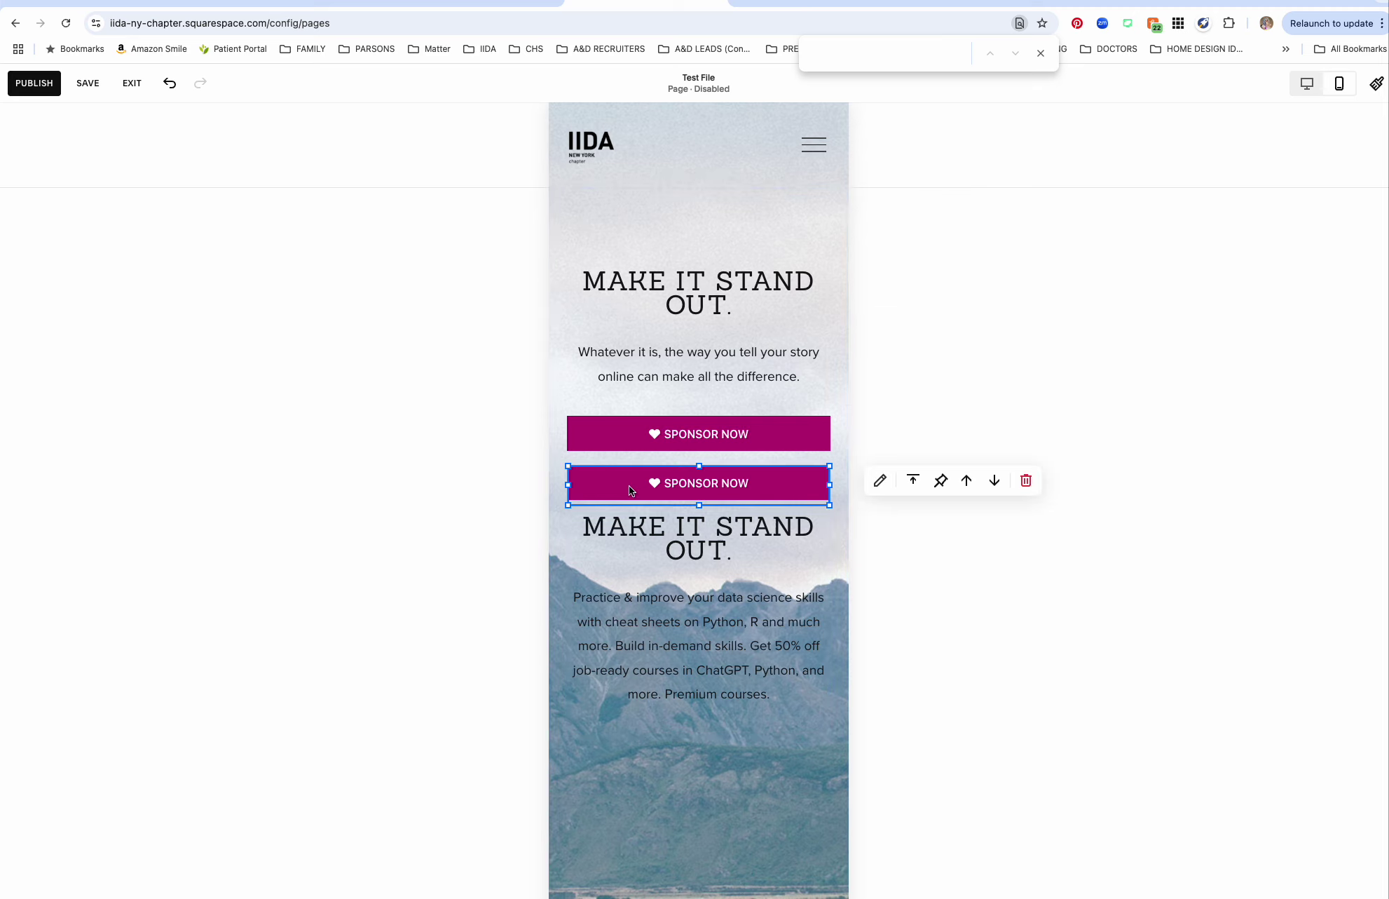
key("BackSpace")
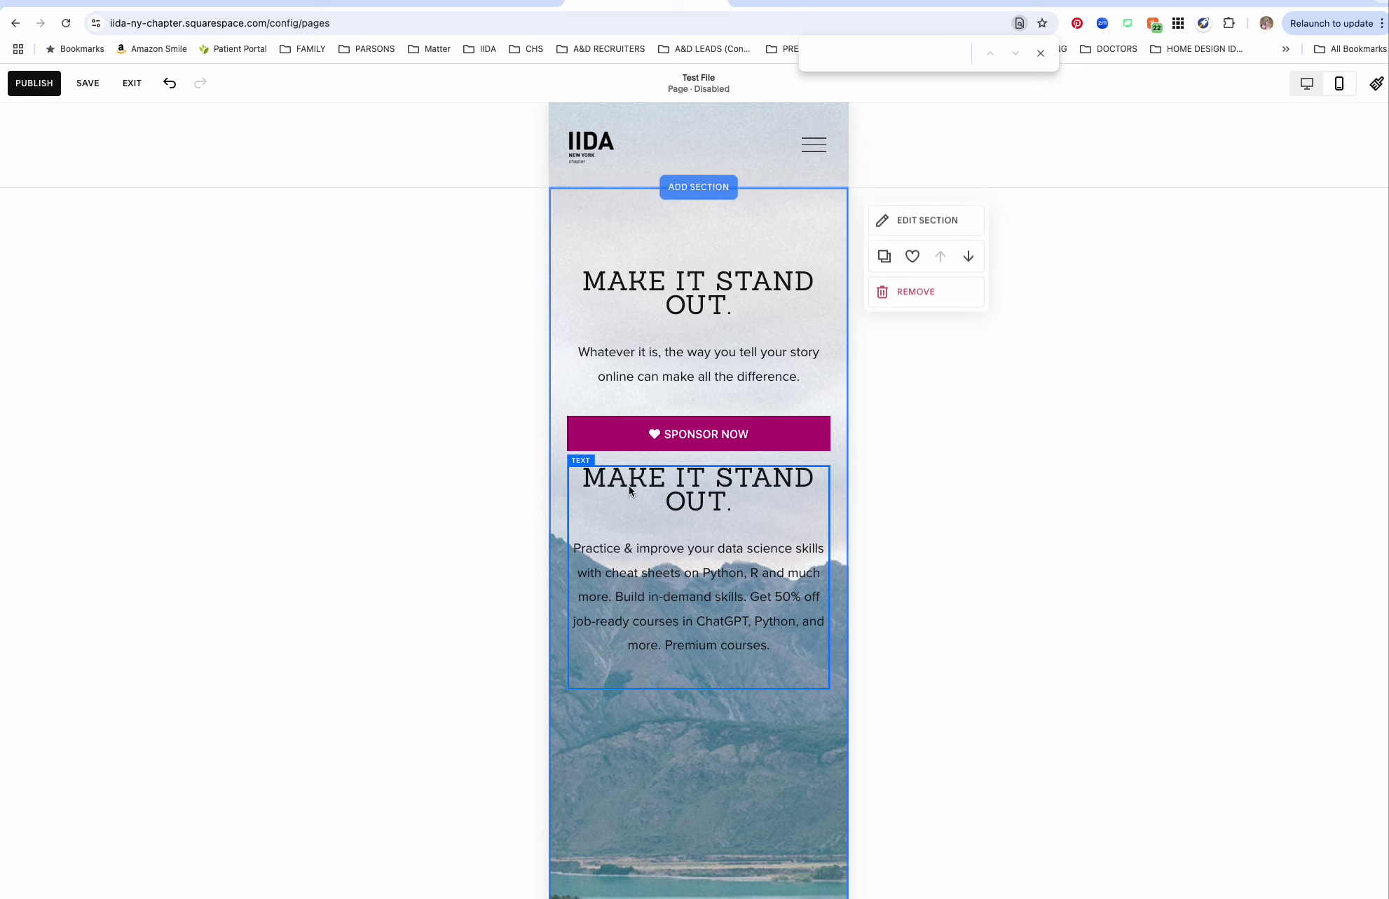
Replace the duplicated text block's MAKE IT STAND OUT heading with COPY BLA in the mobile layout.
left_click(771, 501)
left_click(879, 480)
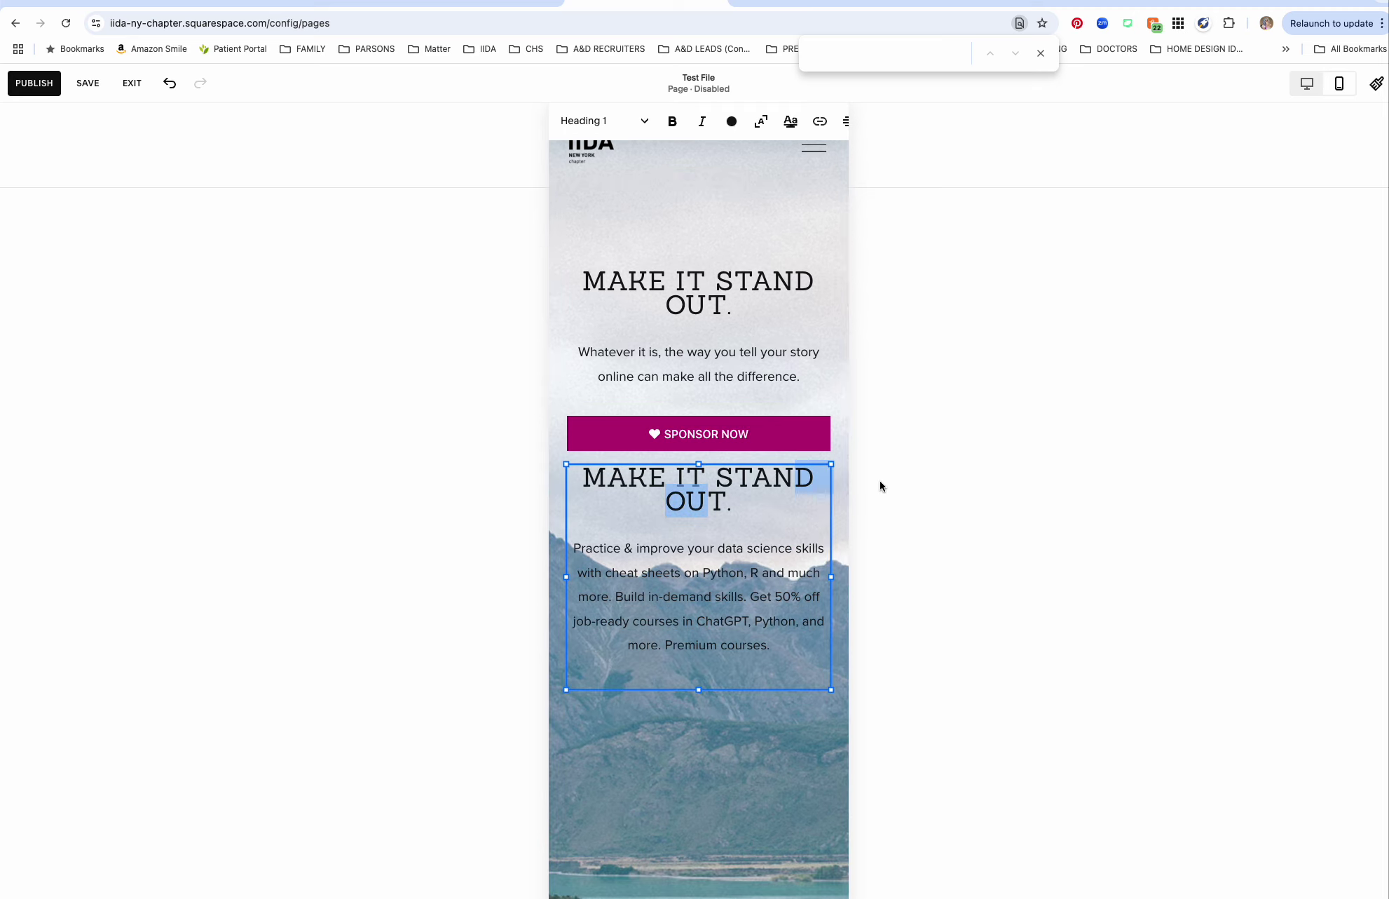
left_click(748, 523)
left_click(738, 506)
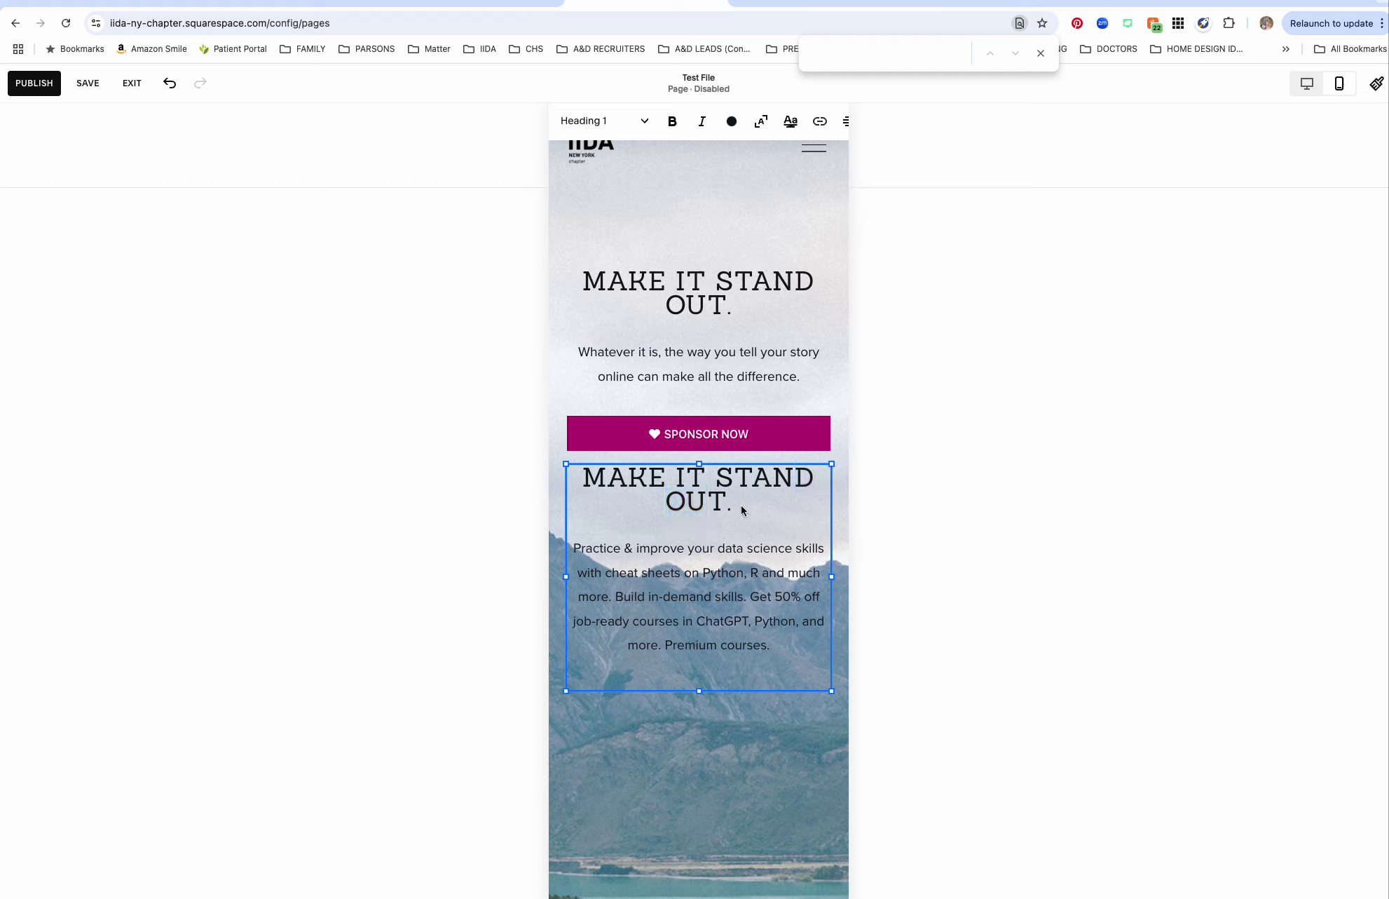
left_click_drag(586, 480, 729, 506)
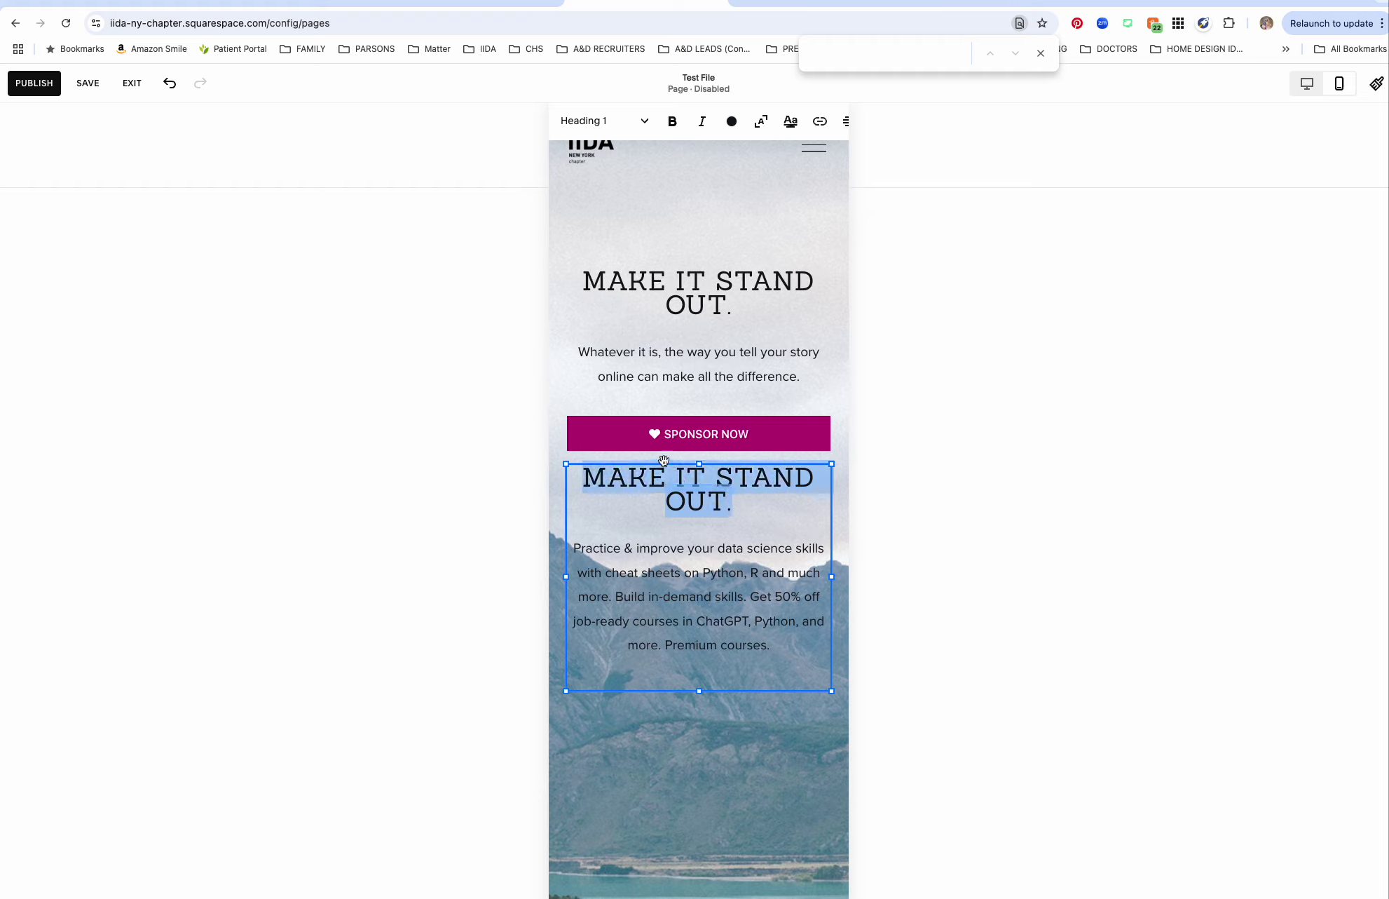
left_click(496, 471)
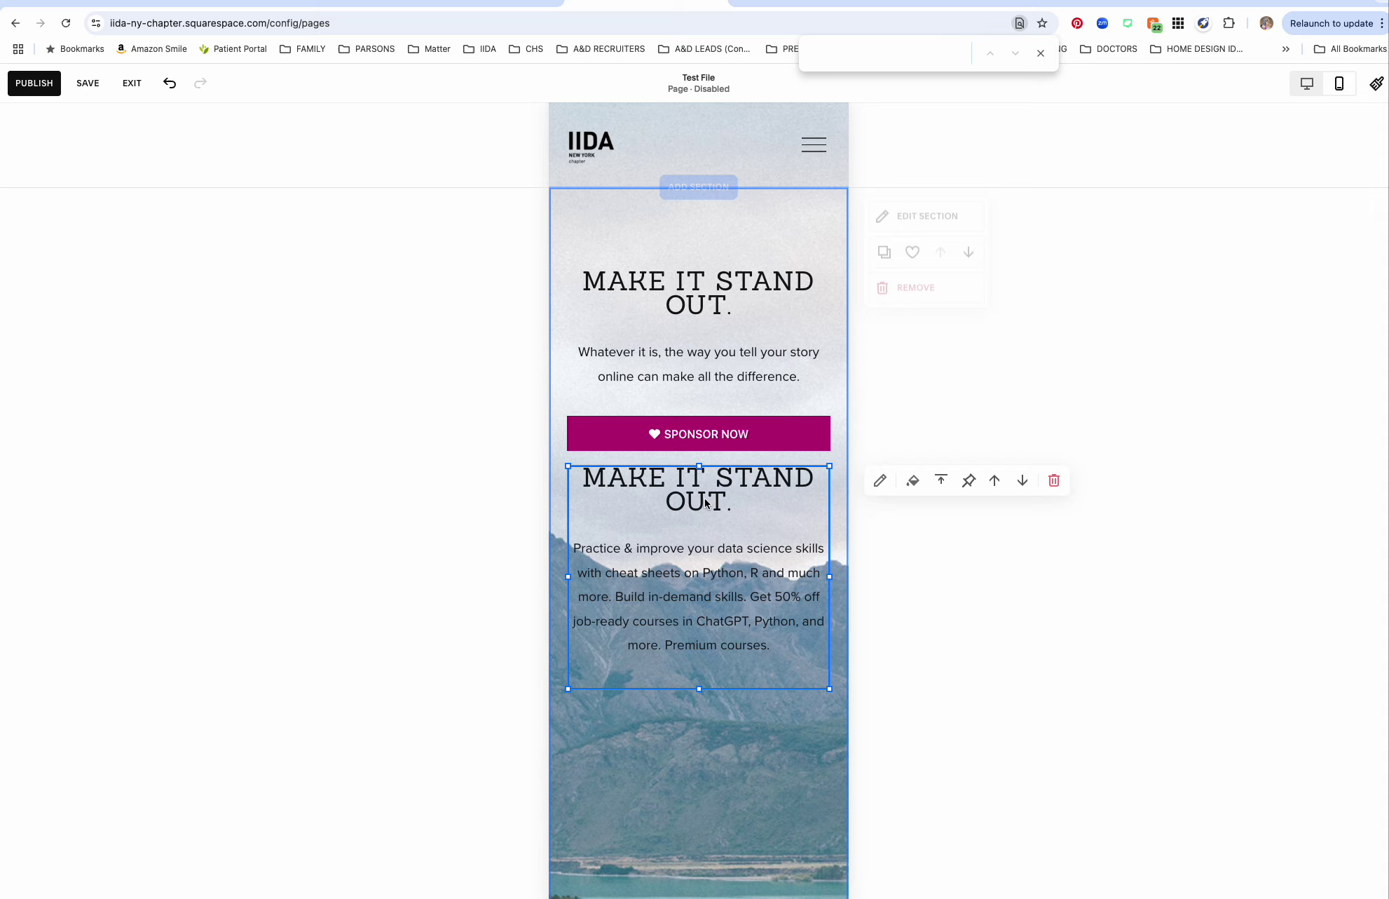
left_click(881, 484)
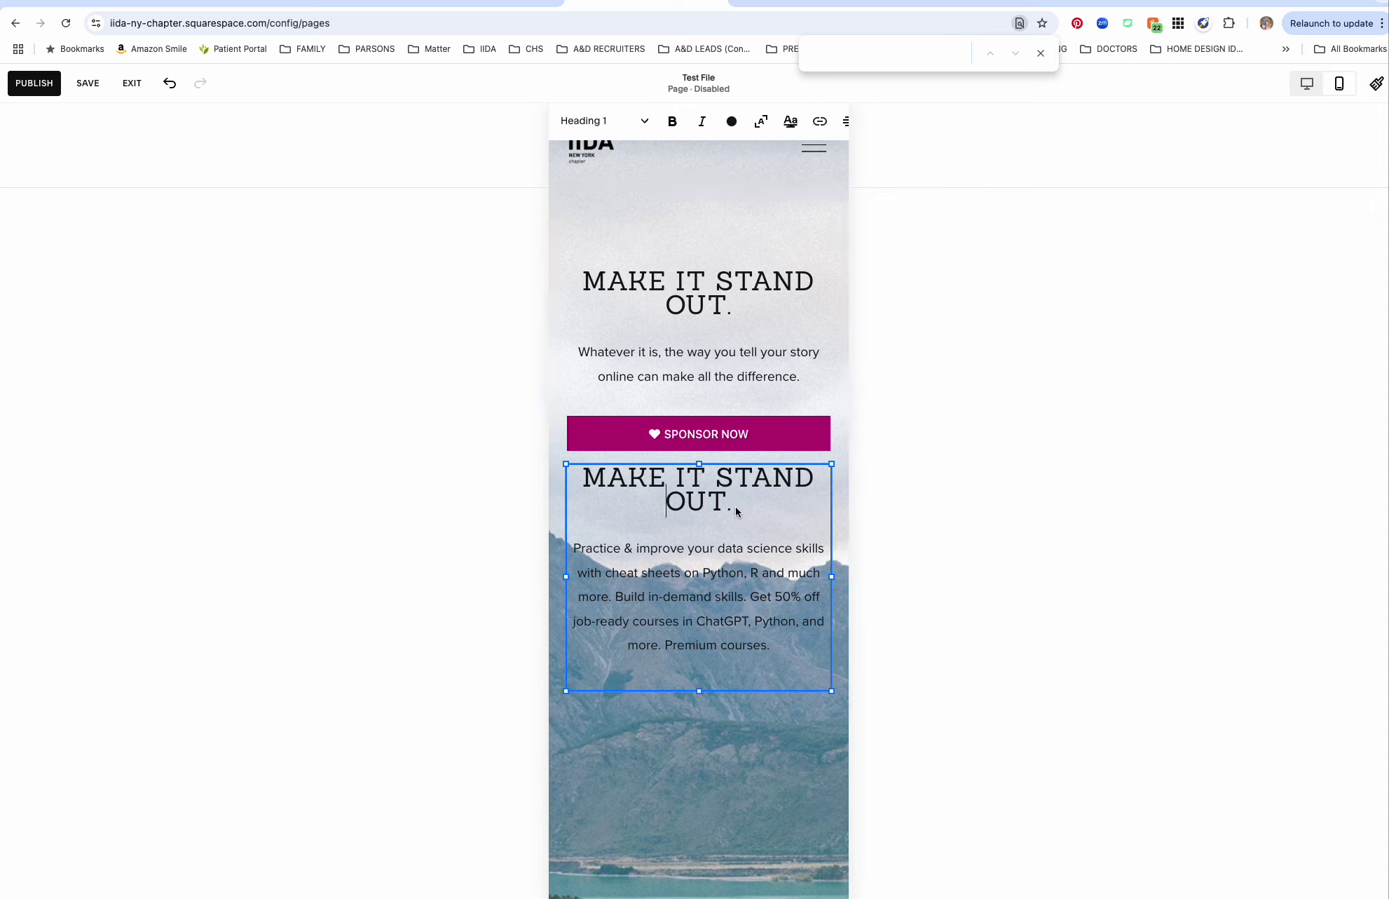
left_click_drag(733, 506, 578, 485)
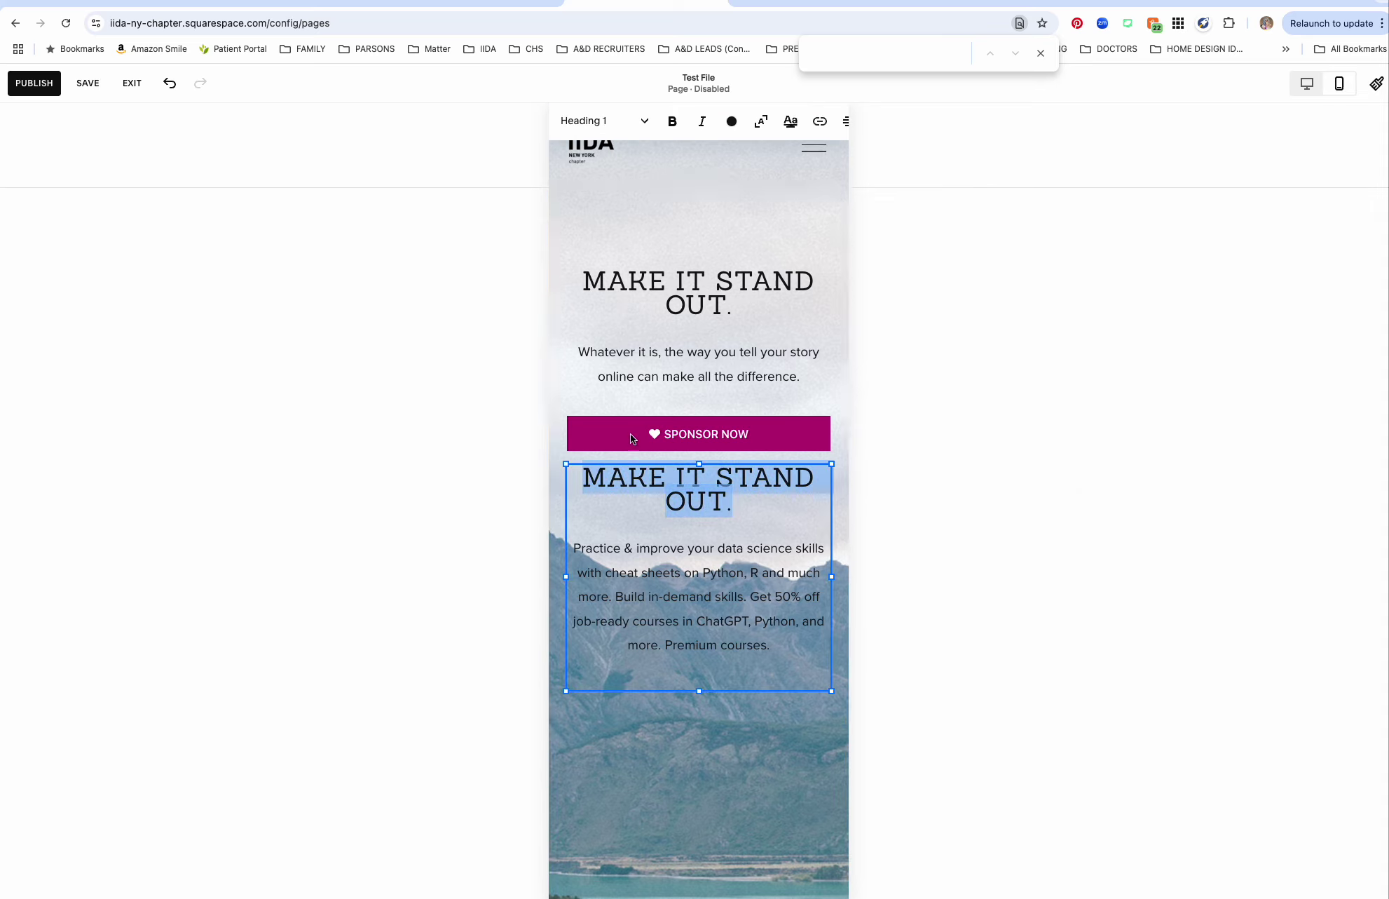
scroll(630, 433, "down", 5)
scroll(631, 433, "up", 3)
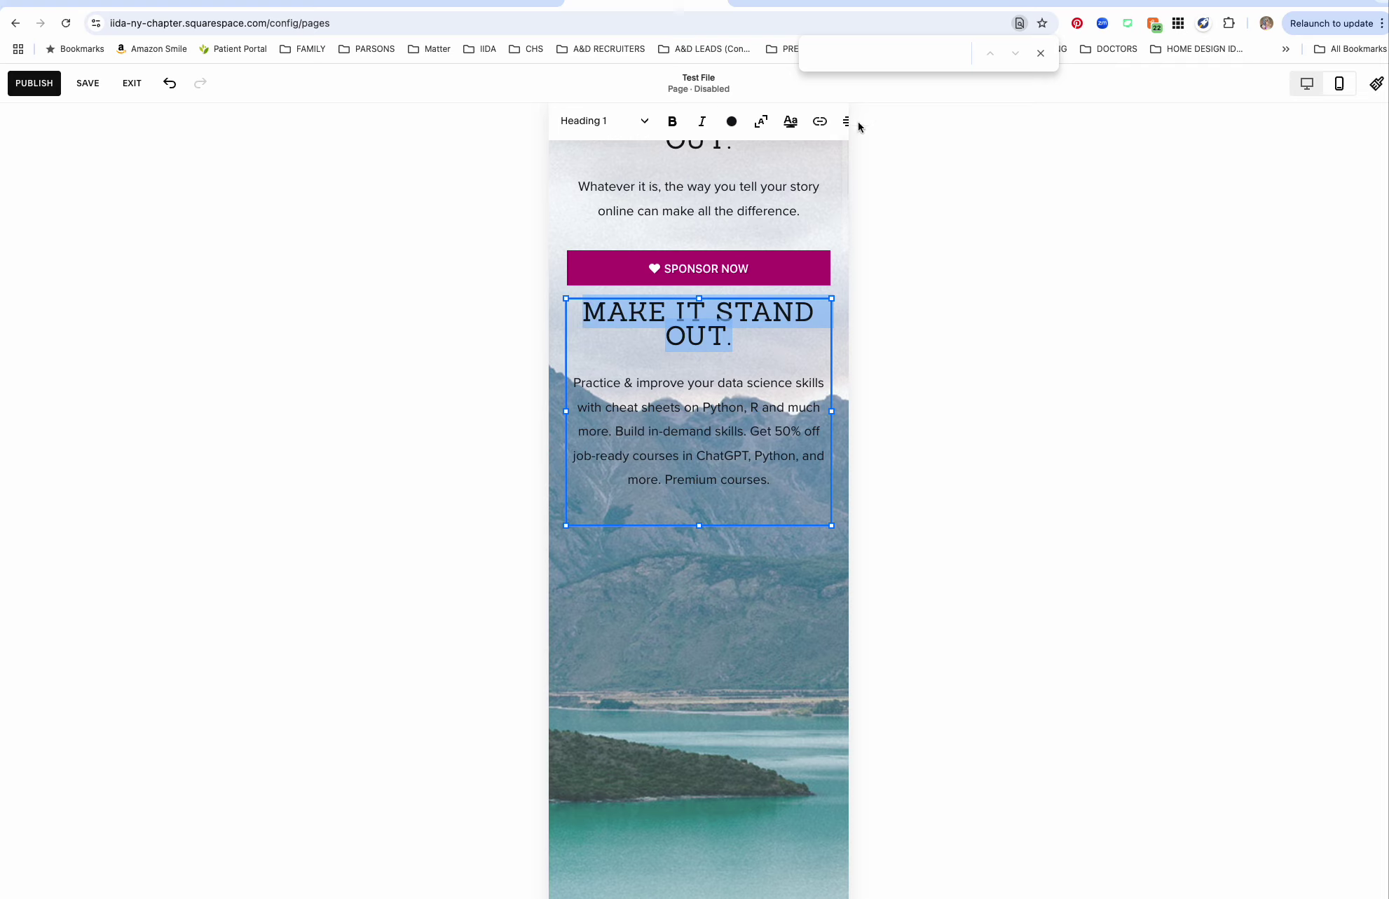
scroll(542, 184, "up", 1)
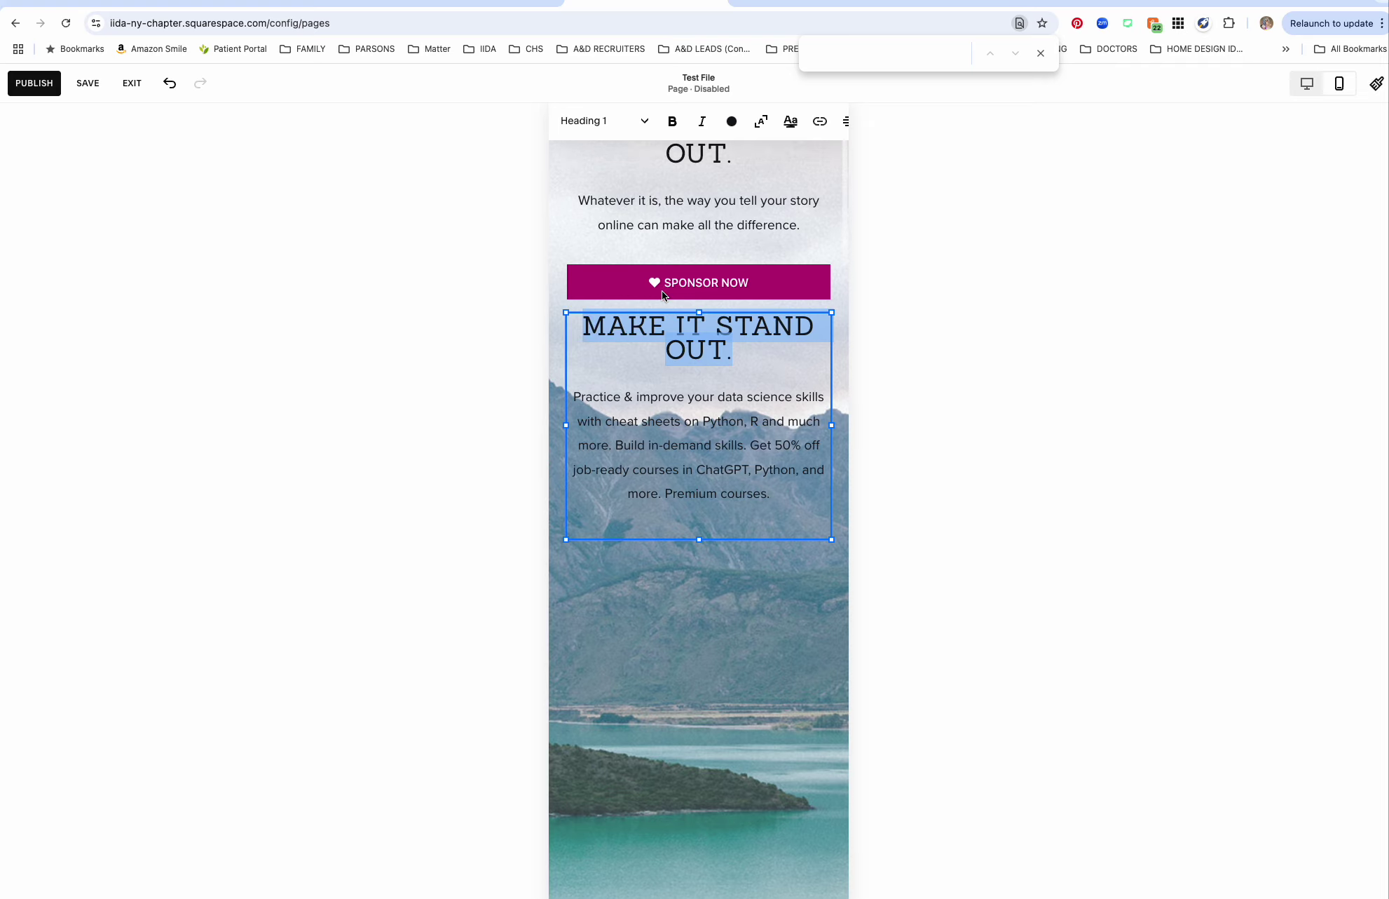
type("COPY ")
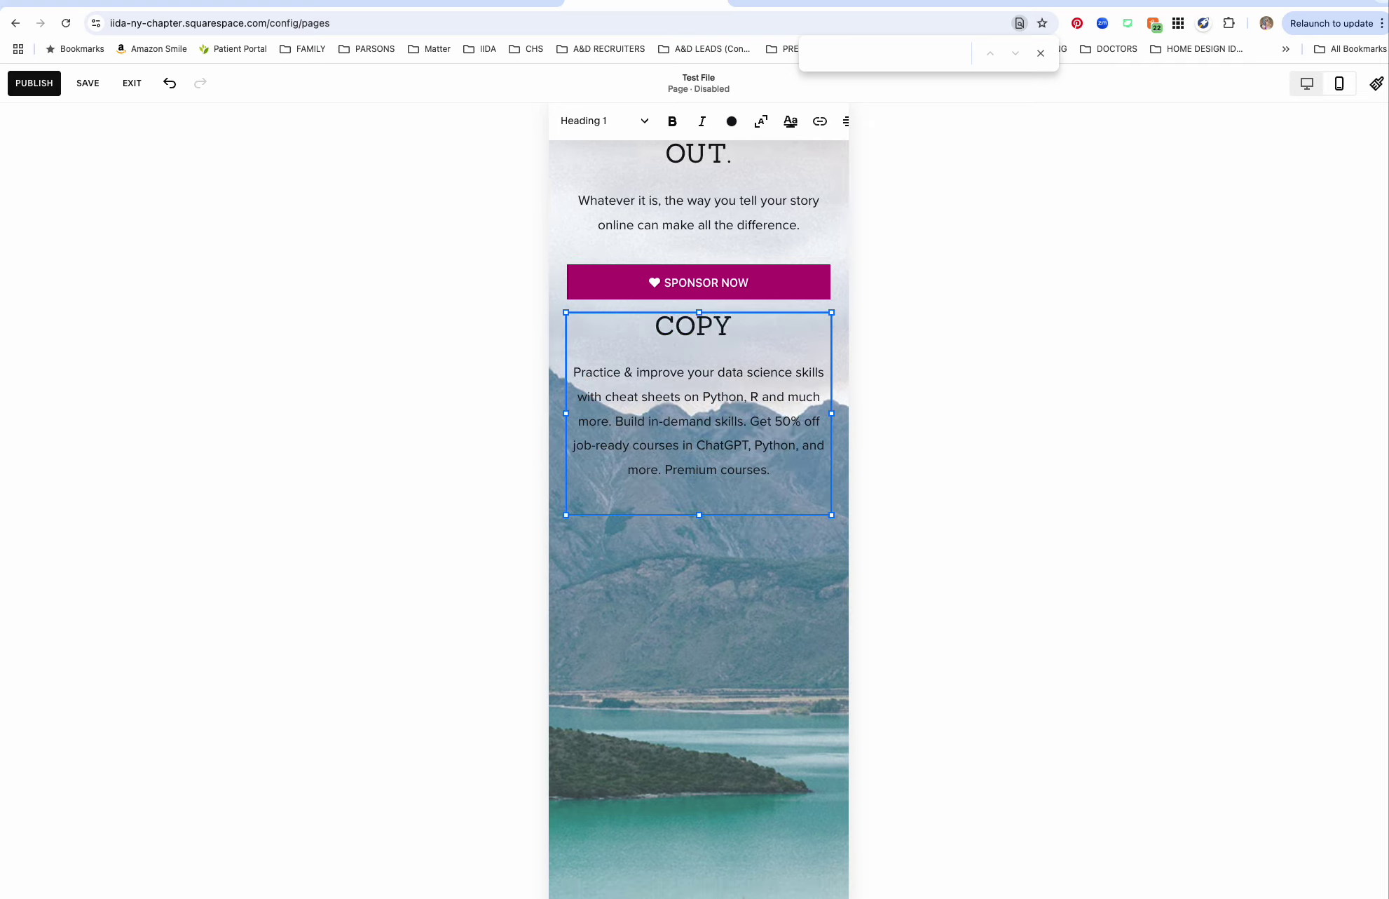
type("BLABKA")
key("BackSpace")
key("BackSpace")
key("BackSpace")
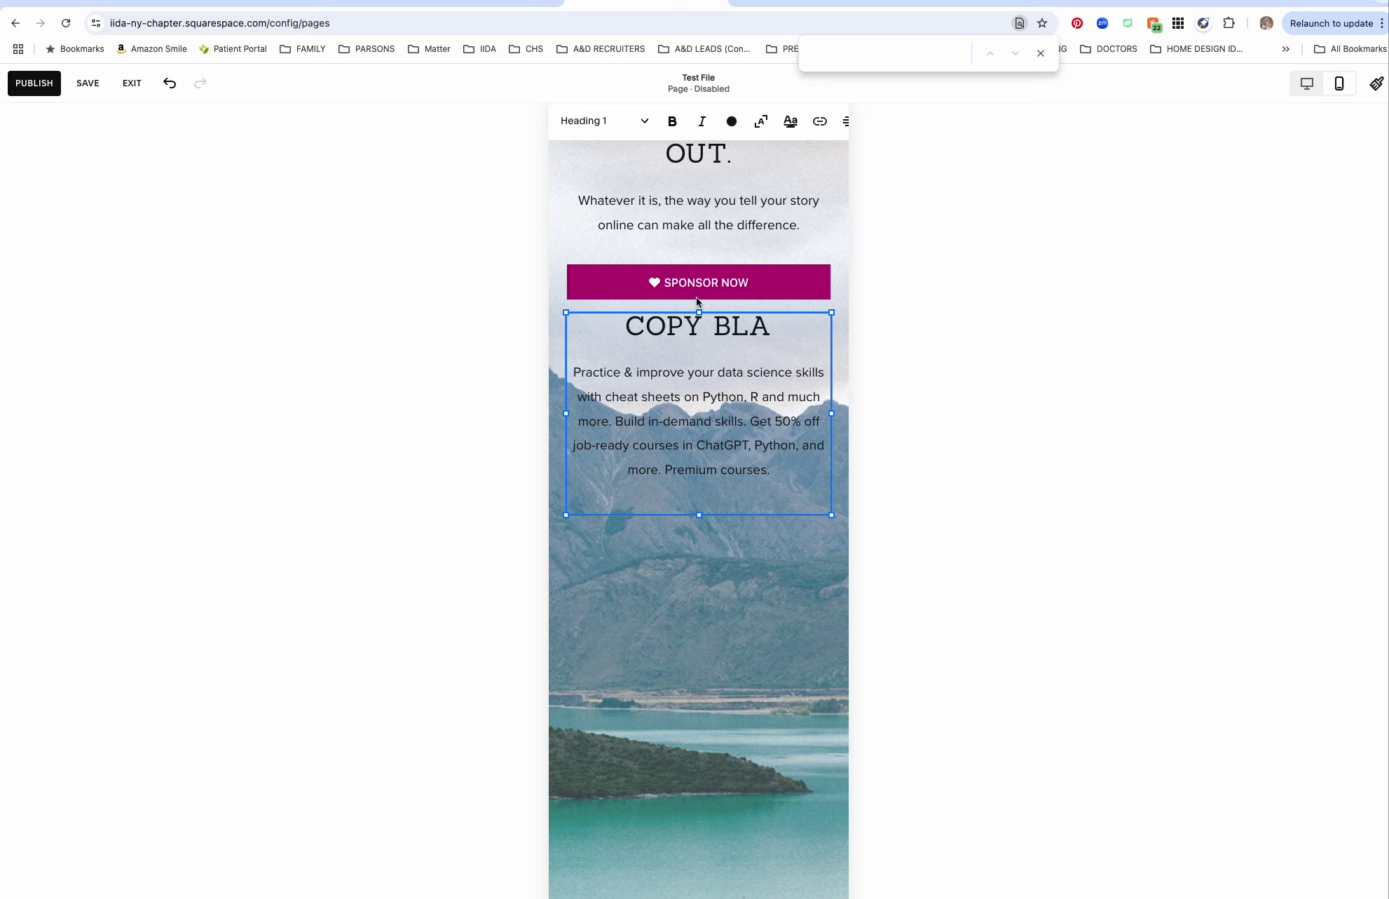
Move the COPY BLA text block down in the mobile layout to leave a gap beneath the SPONSOR NOW button.
left_click(1070, 393)
left_click_drag(641, 380, 642, 422)
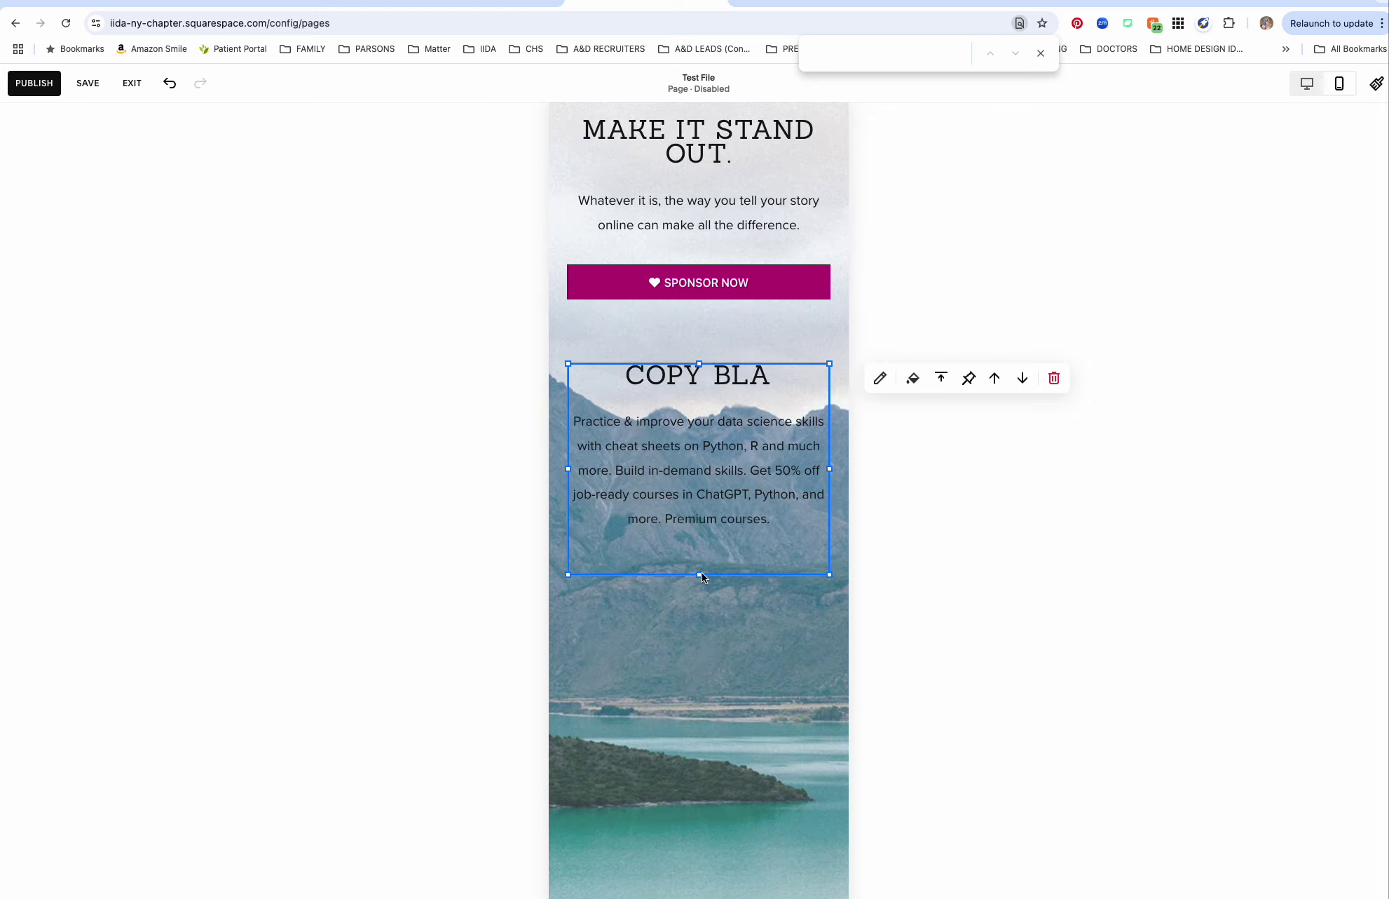
mouse_move(698, 575)
left_mouse_down()
mouse_move(699, 590)
mouse_move(721, 590)
left_mouse_up()
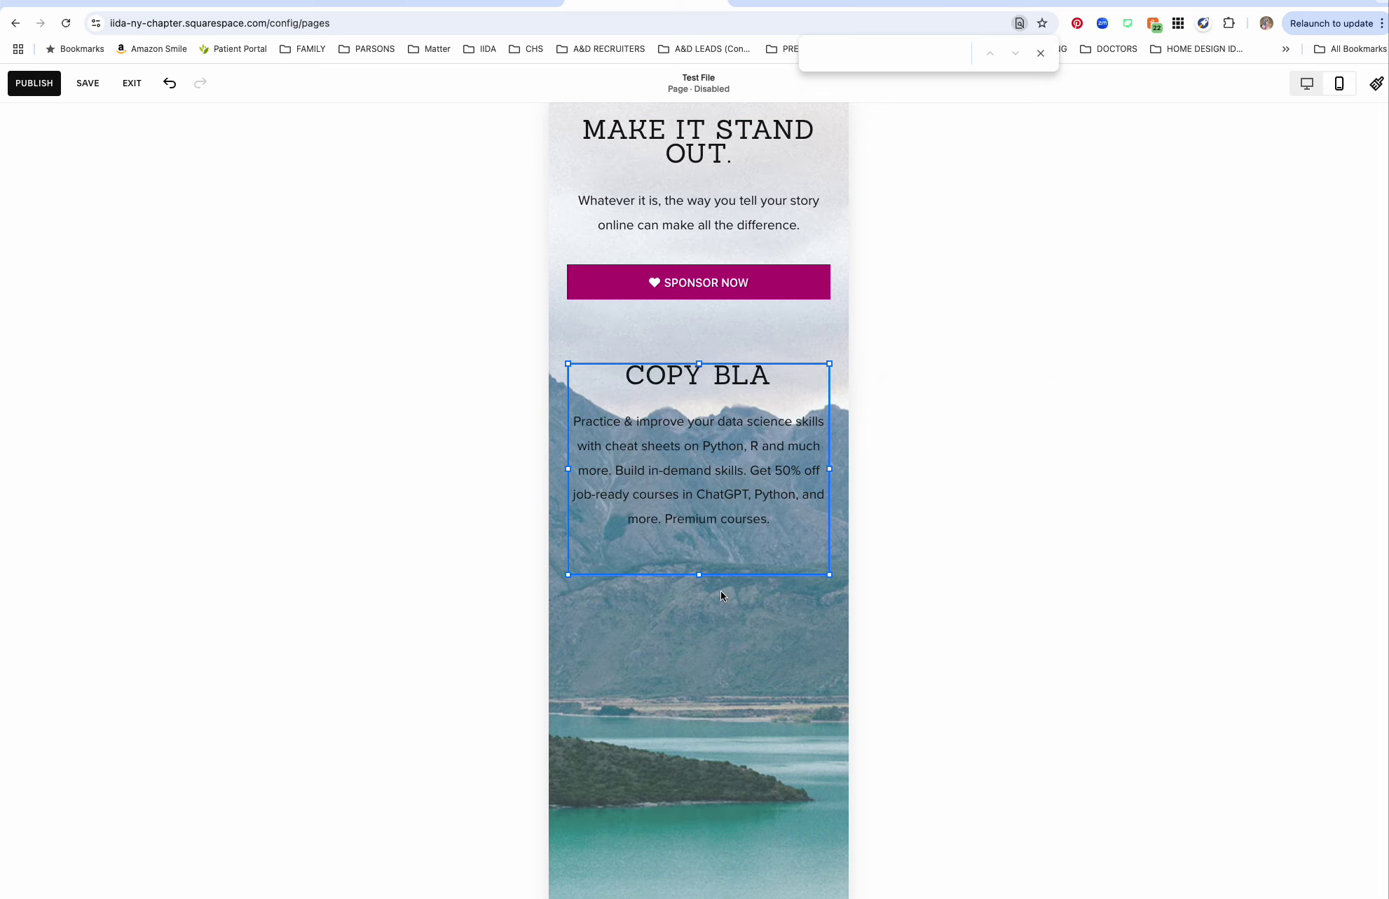
left_click(705, 701)
Try to reduce the first section's grid row count in the mobile layout.
scroll(705, 701, "down", 5)
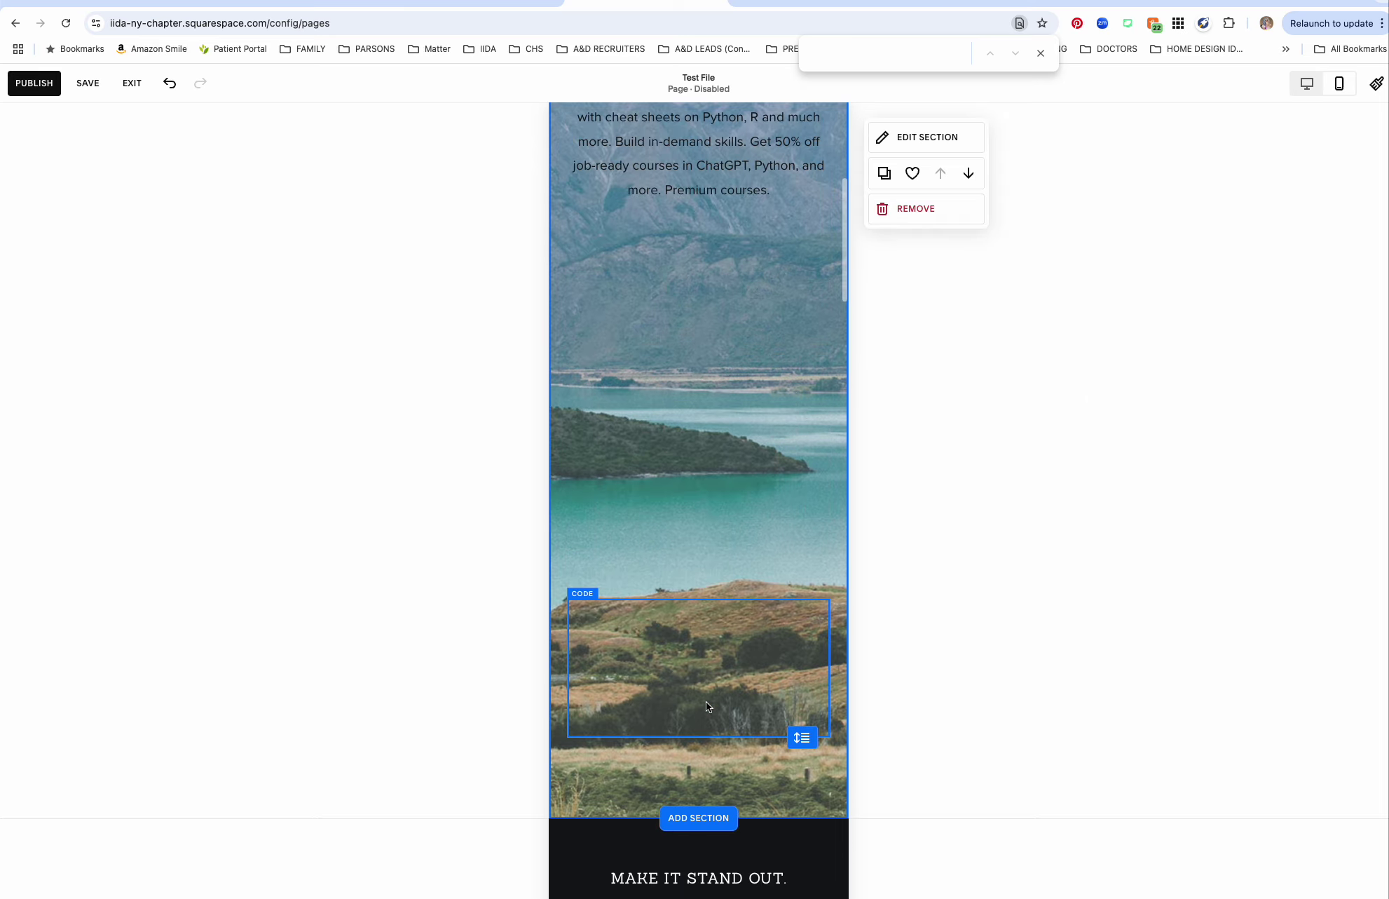
scroll(685, 479, "up", 4)
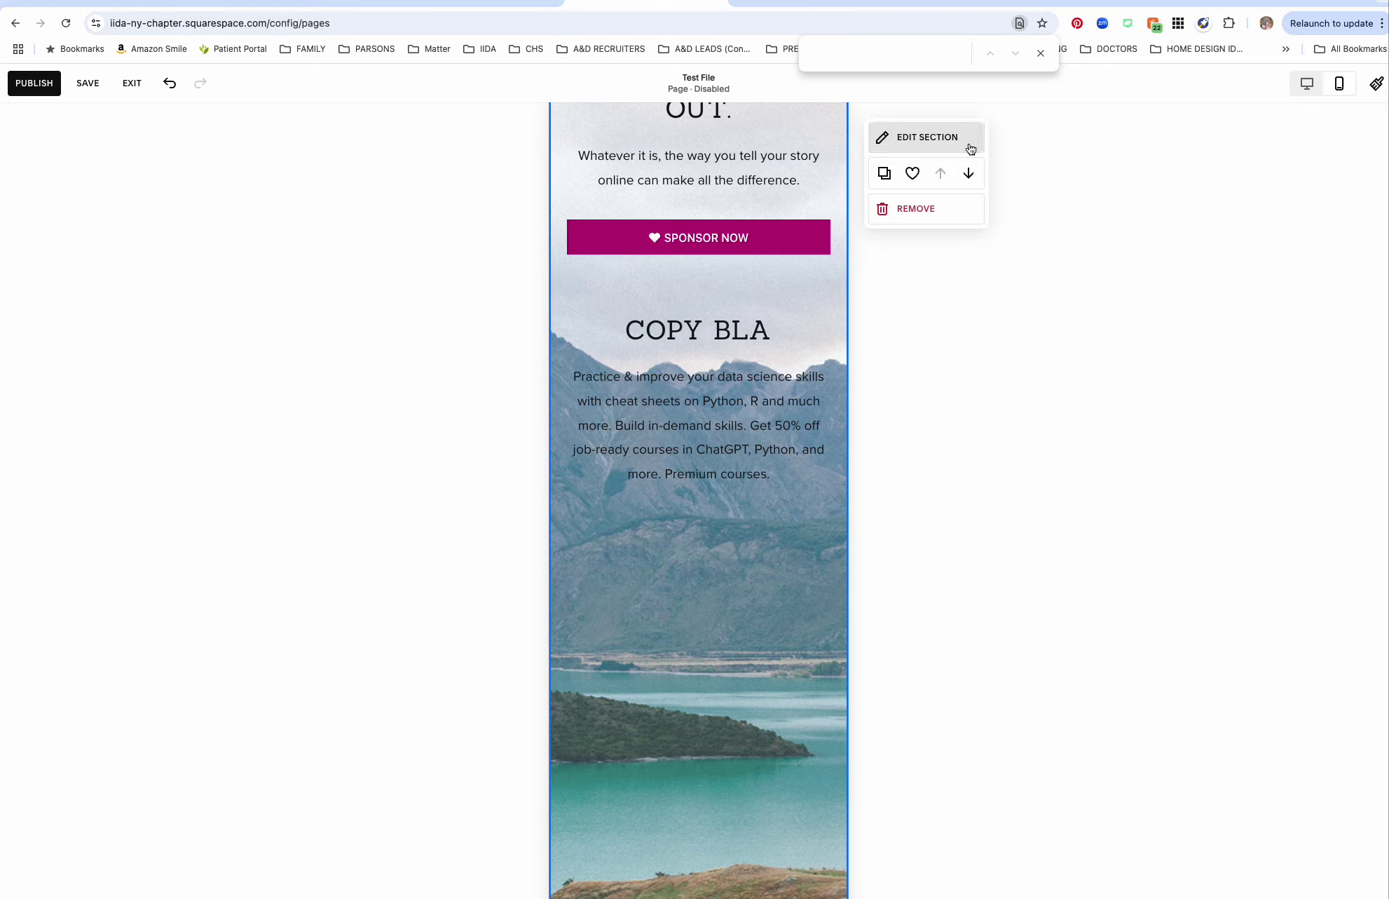
left_click(946, 142)
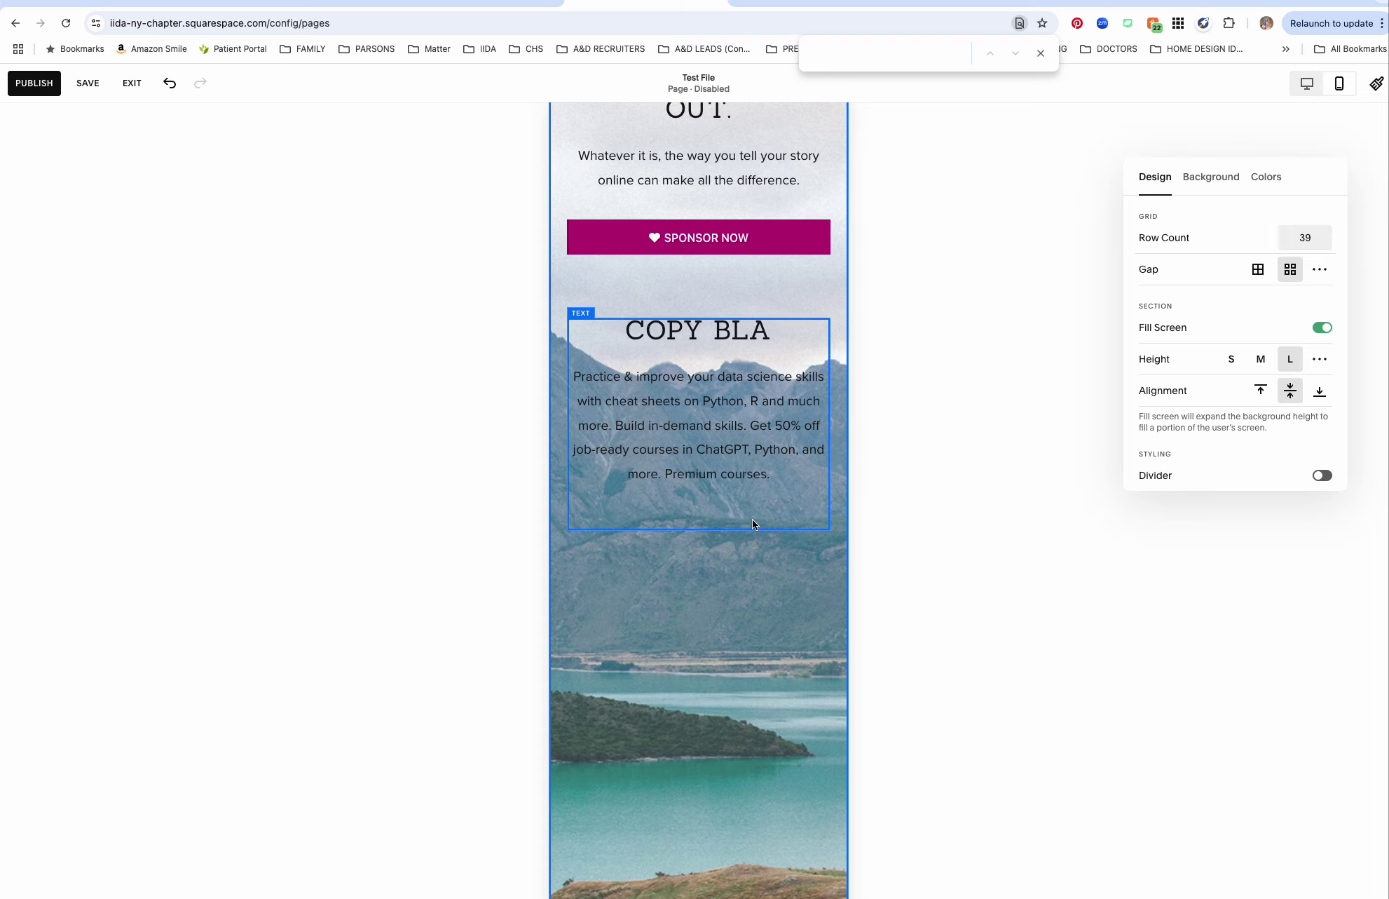
scroll(759, 523, "down", 5)
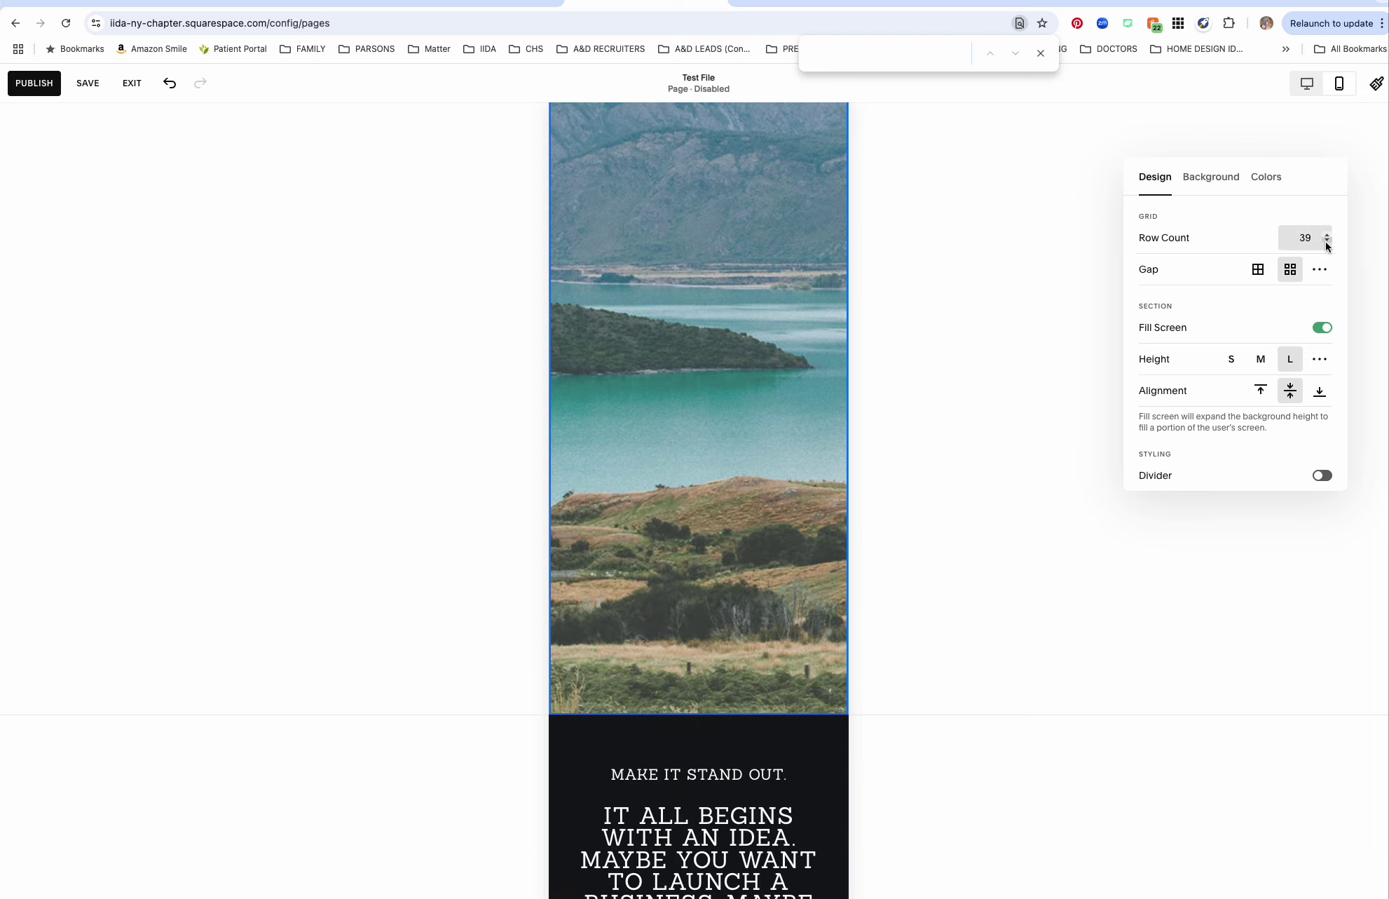
left_click(1326, 244)
scroll(711, 316, "up", 10)
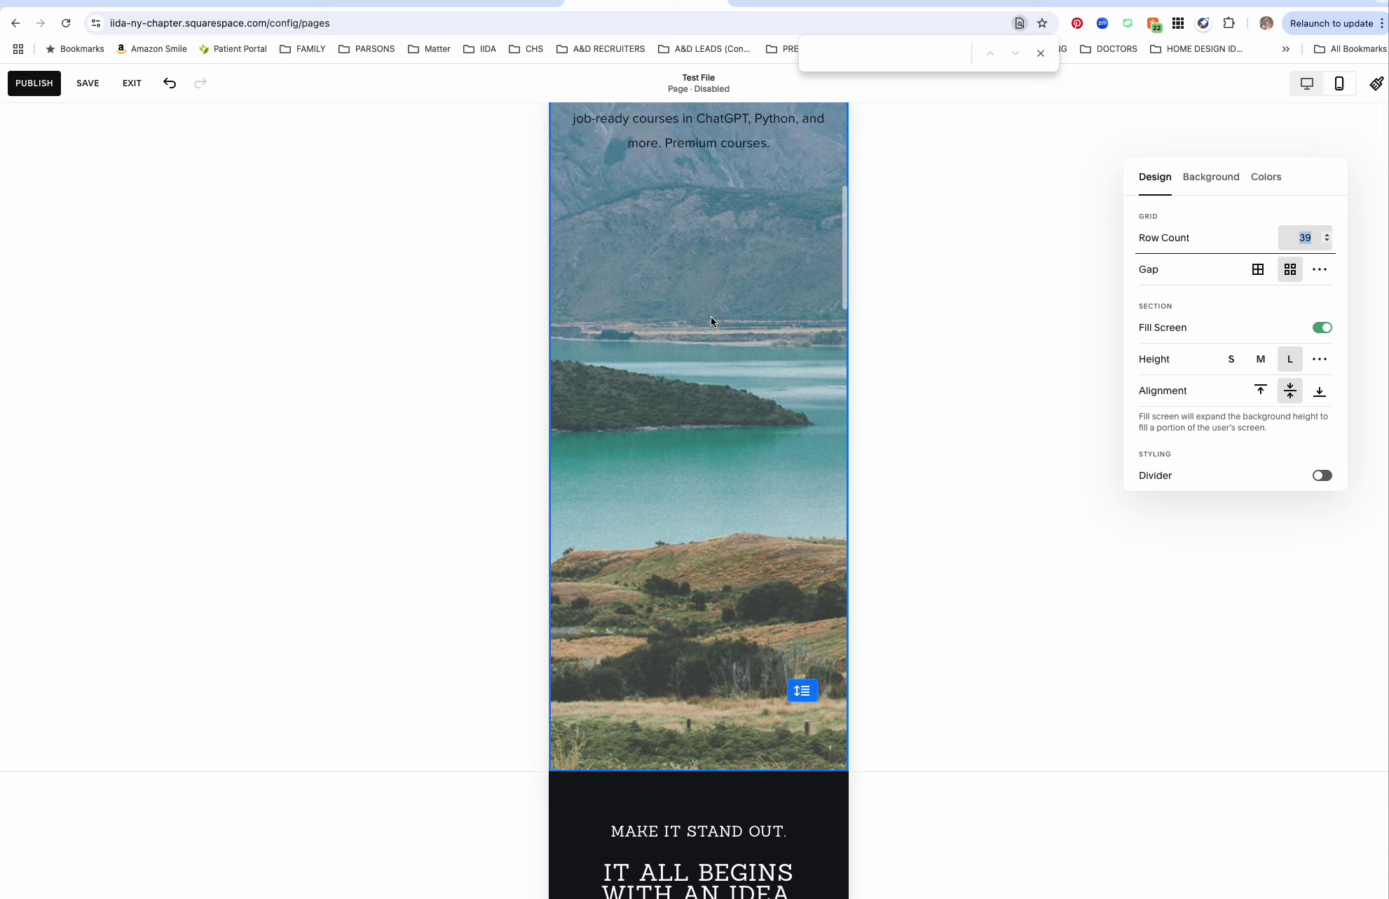
left_click(799, 789)
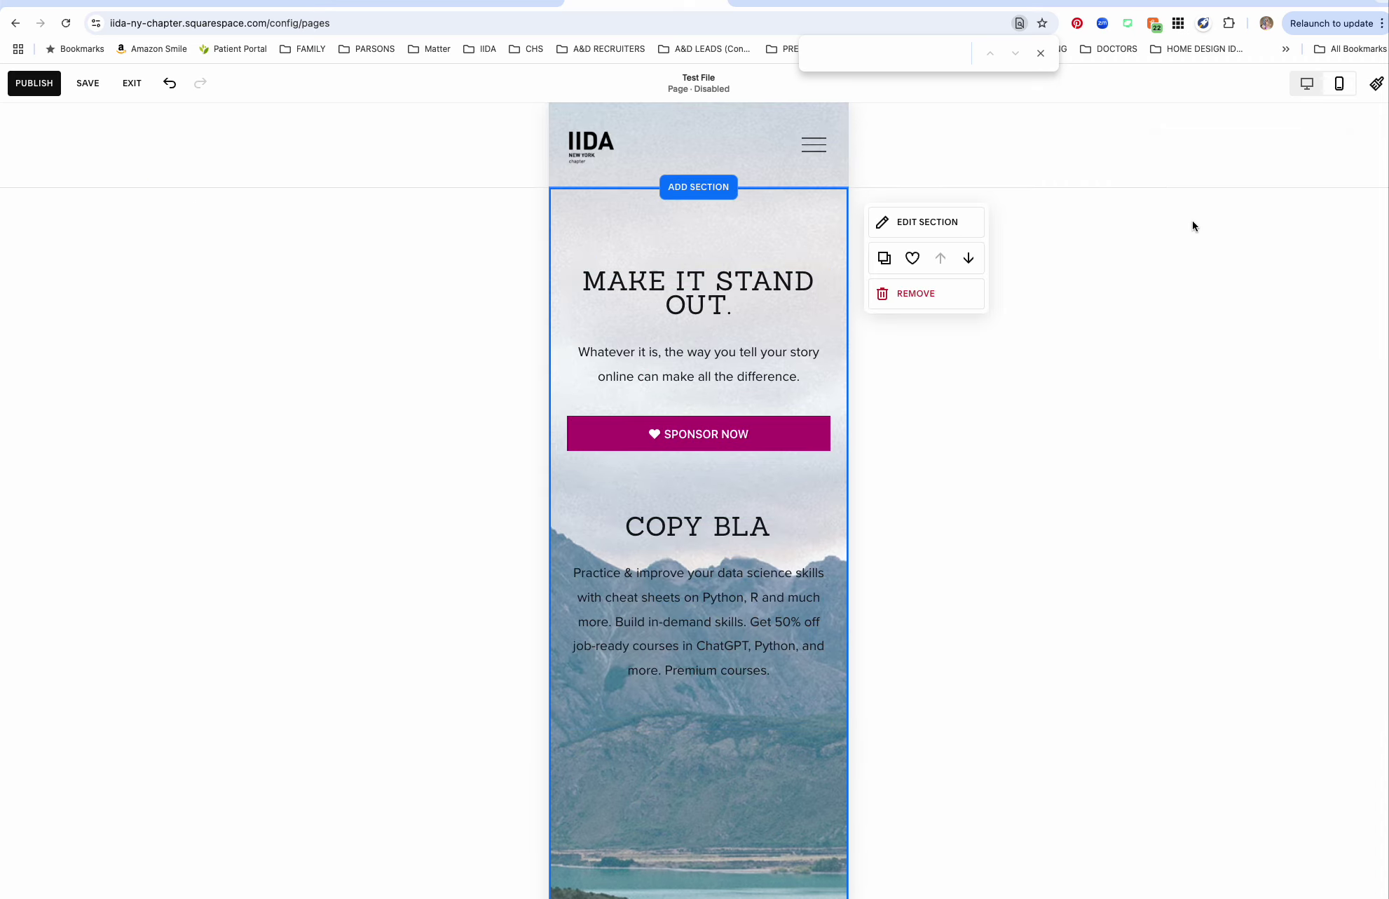
left_click(920, 222)
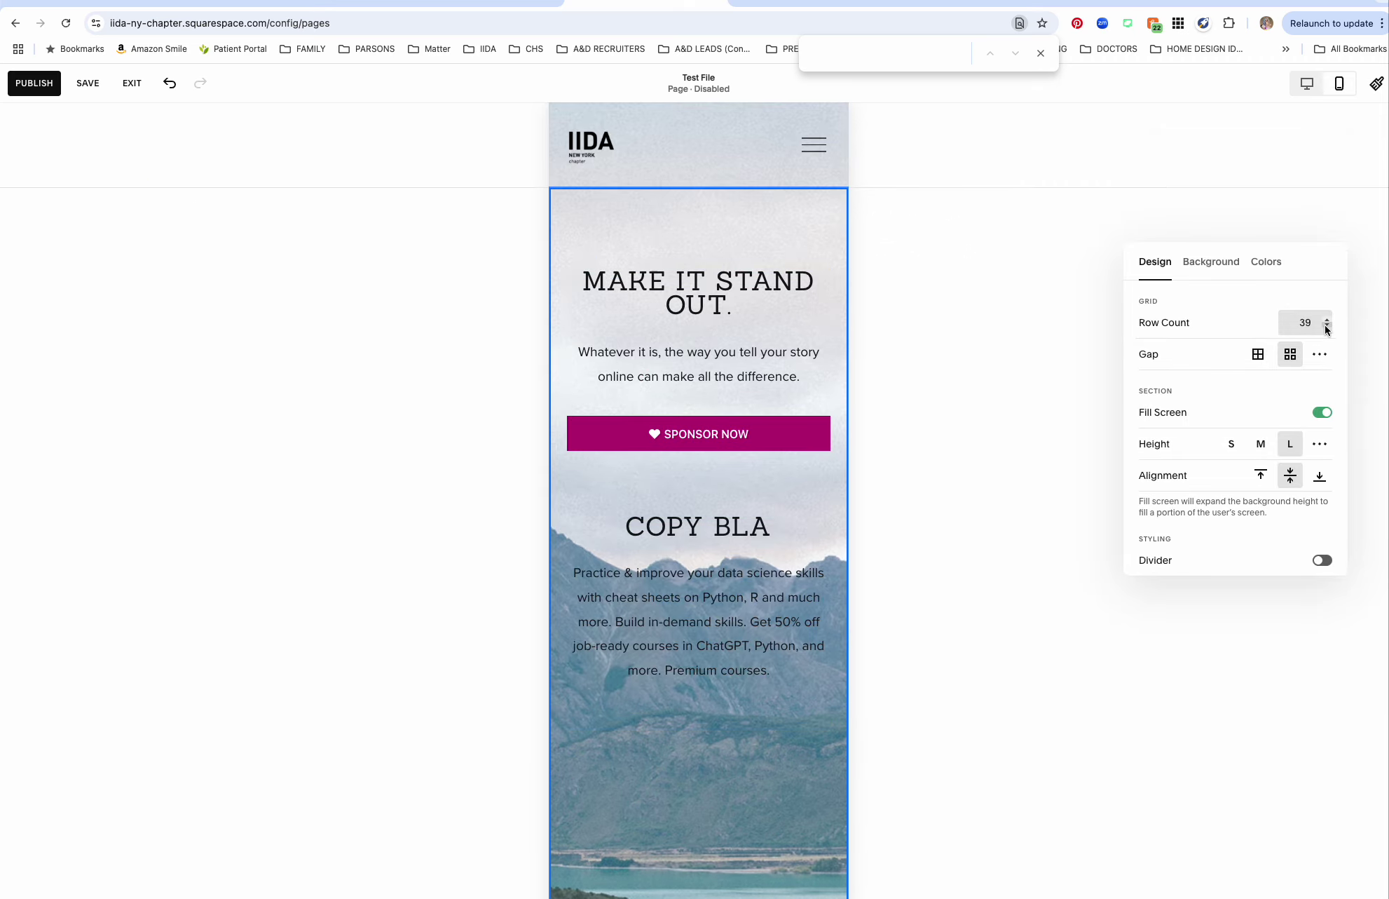
left_click(1322, 336)
scroll(738, 356, "down", 8)
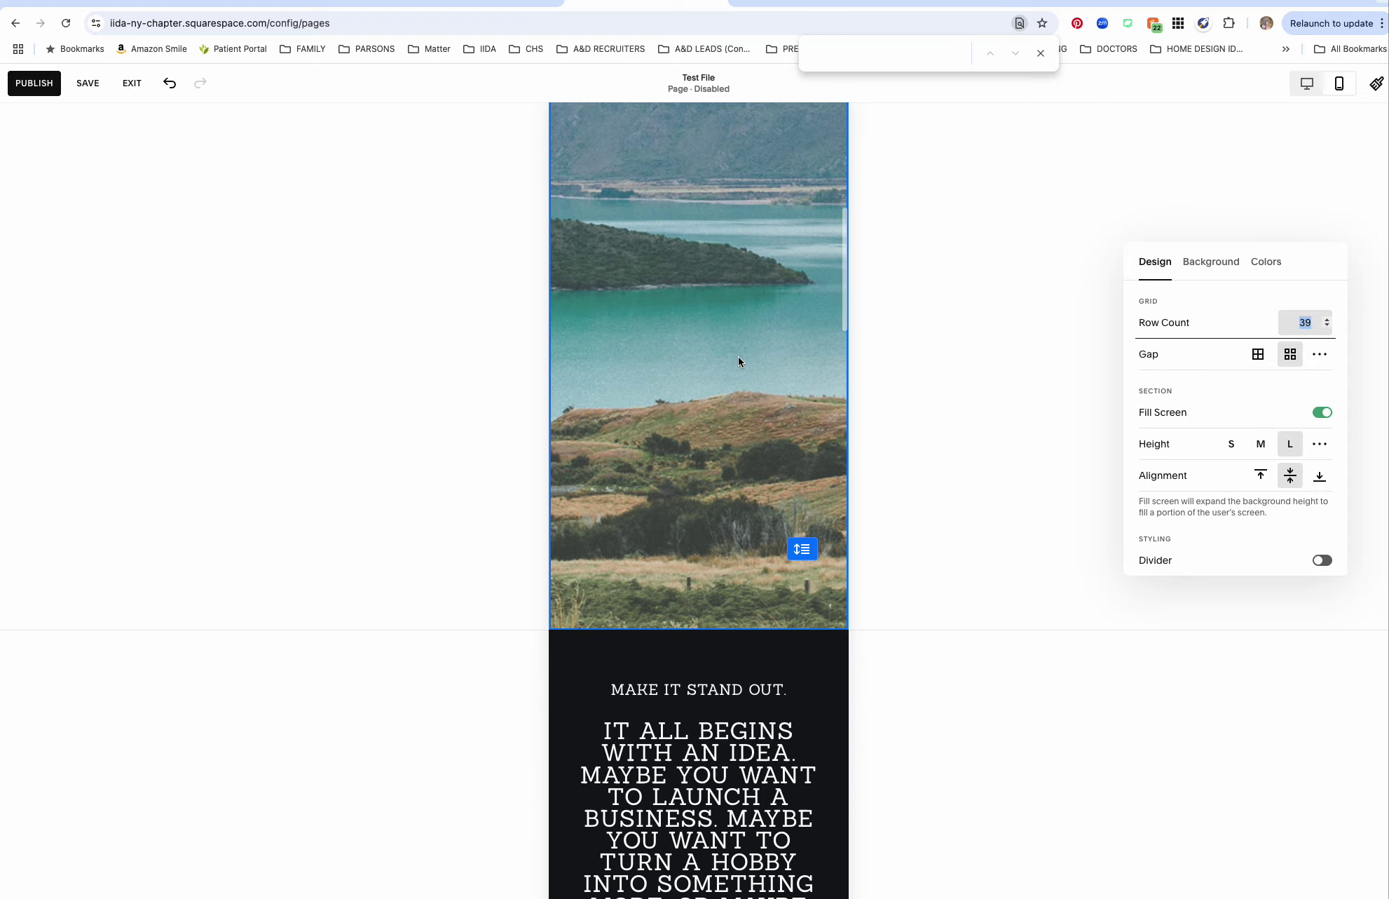
scroll(738, 356, "up", 9)
left_click(886, 329)
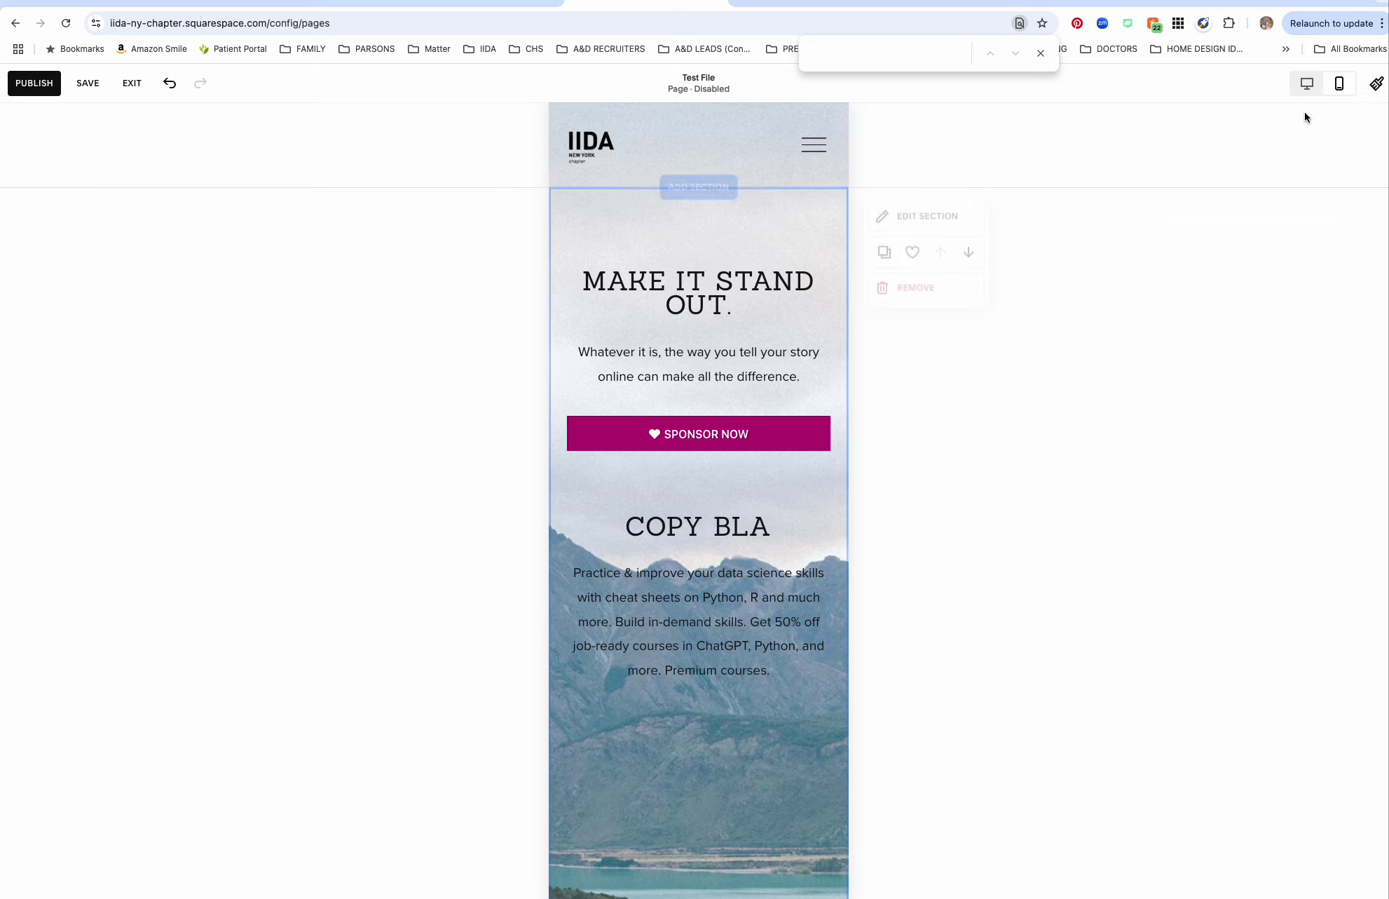
Return to the desktop layout and open the design settings of the dark IT ALL BEGINS WITH AN IDEA section.
left_click(1304, 86)
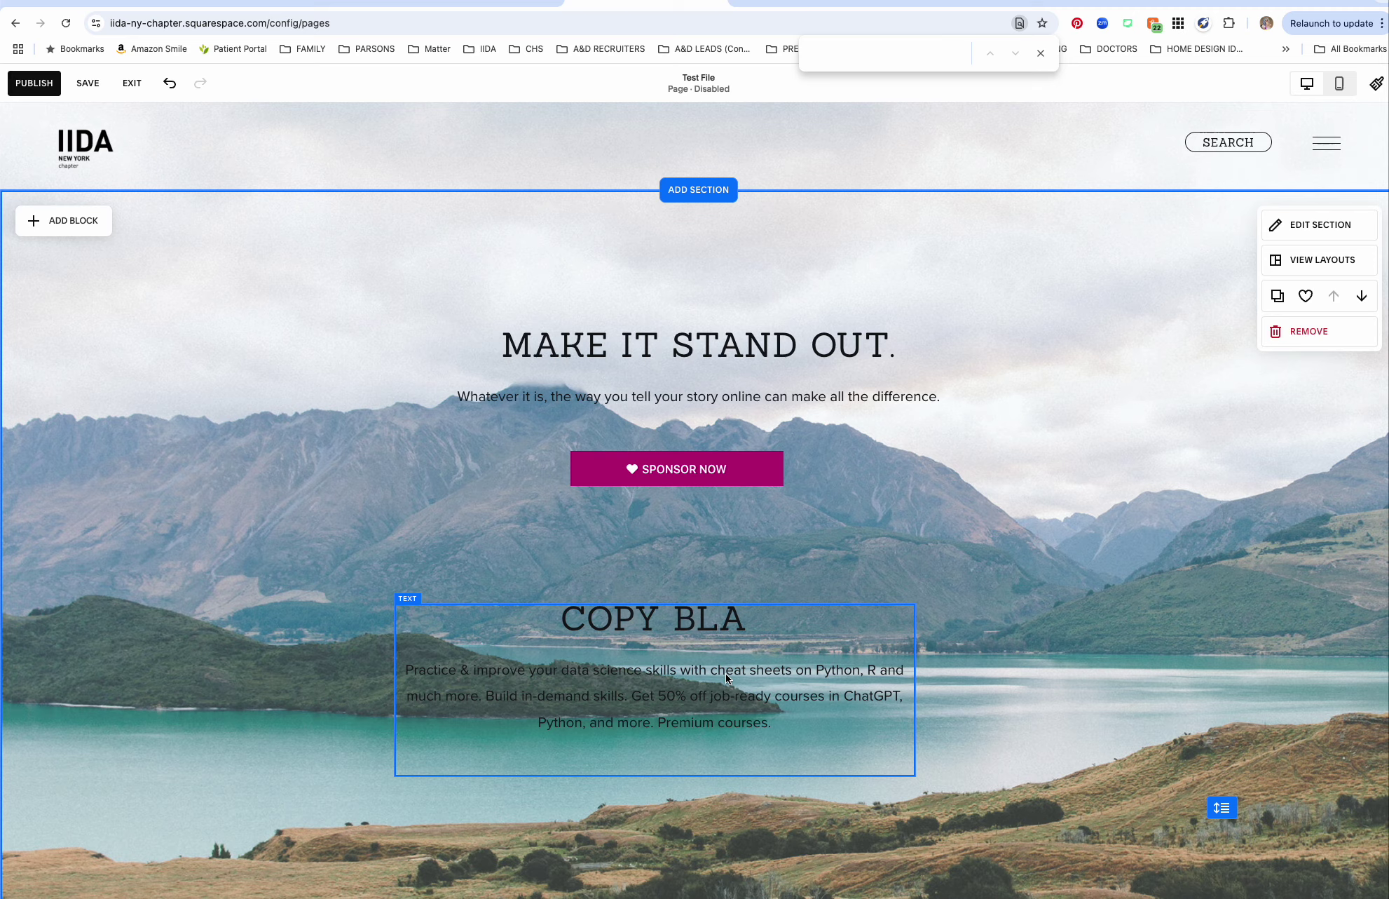
scroll(1009, 550, "down", 10)
scroll(1010, 553, "down", 1)
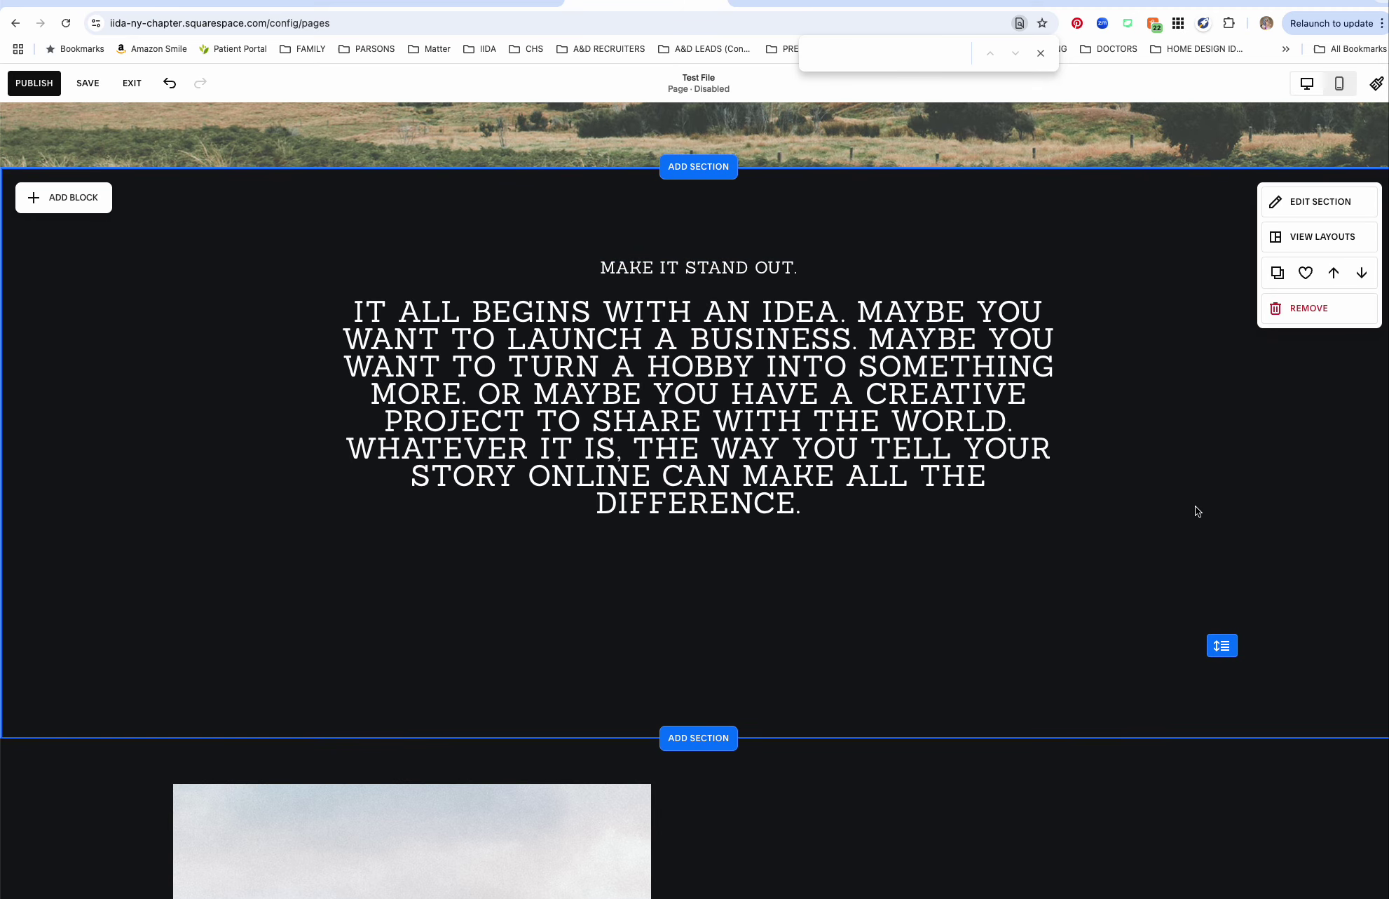
left_click(1327, 204)
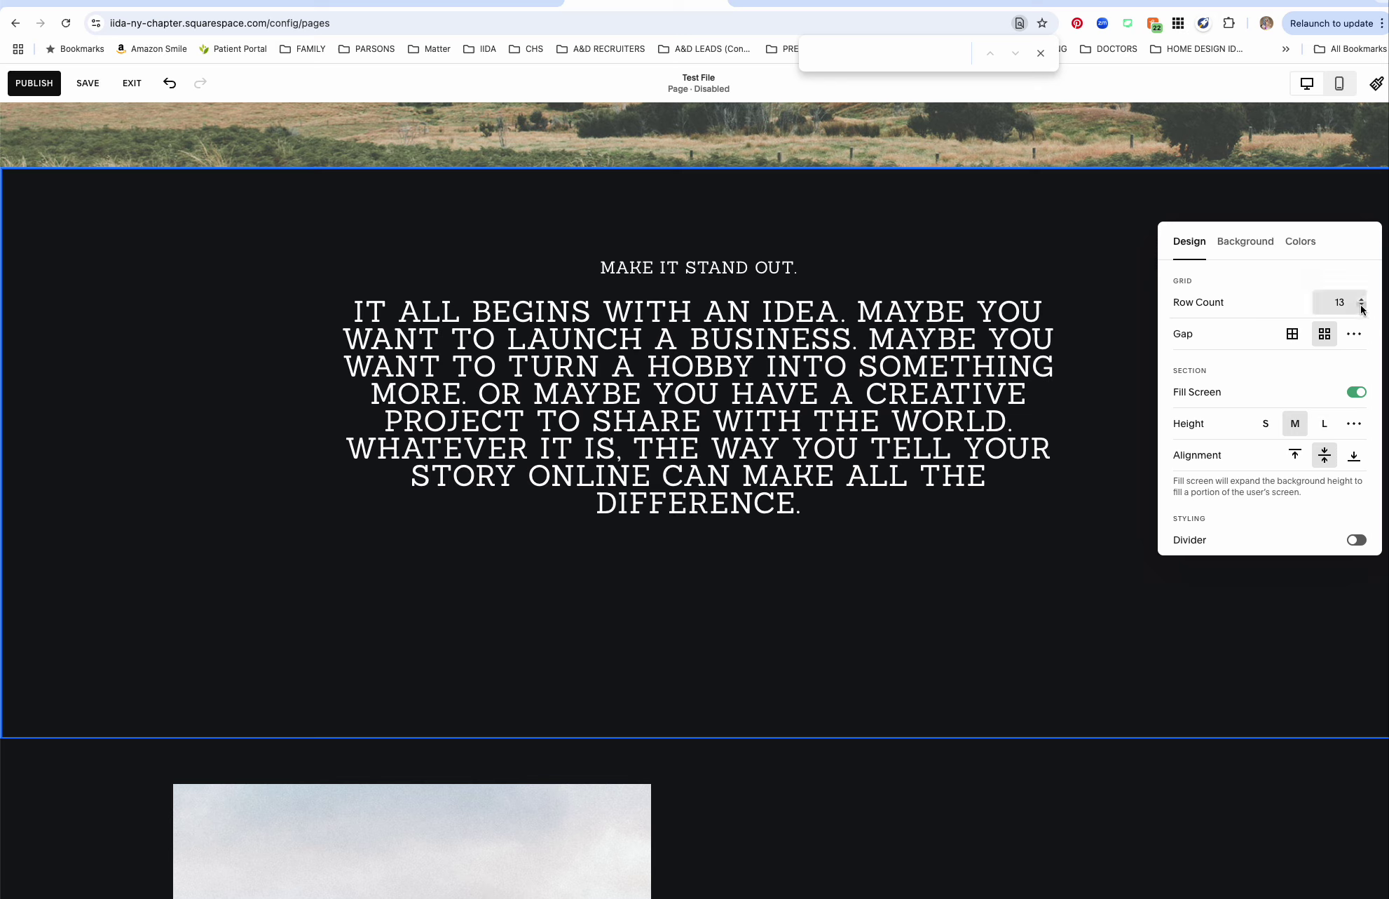
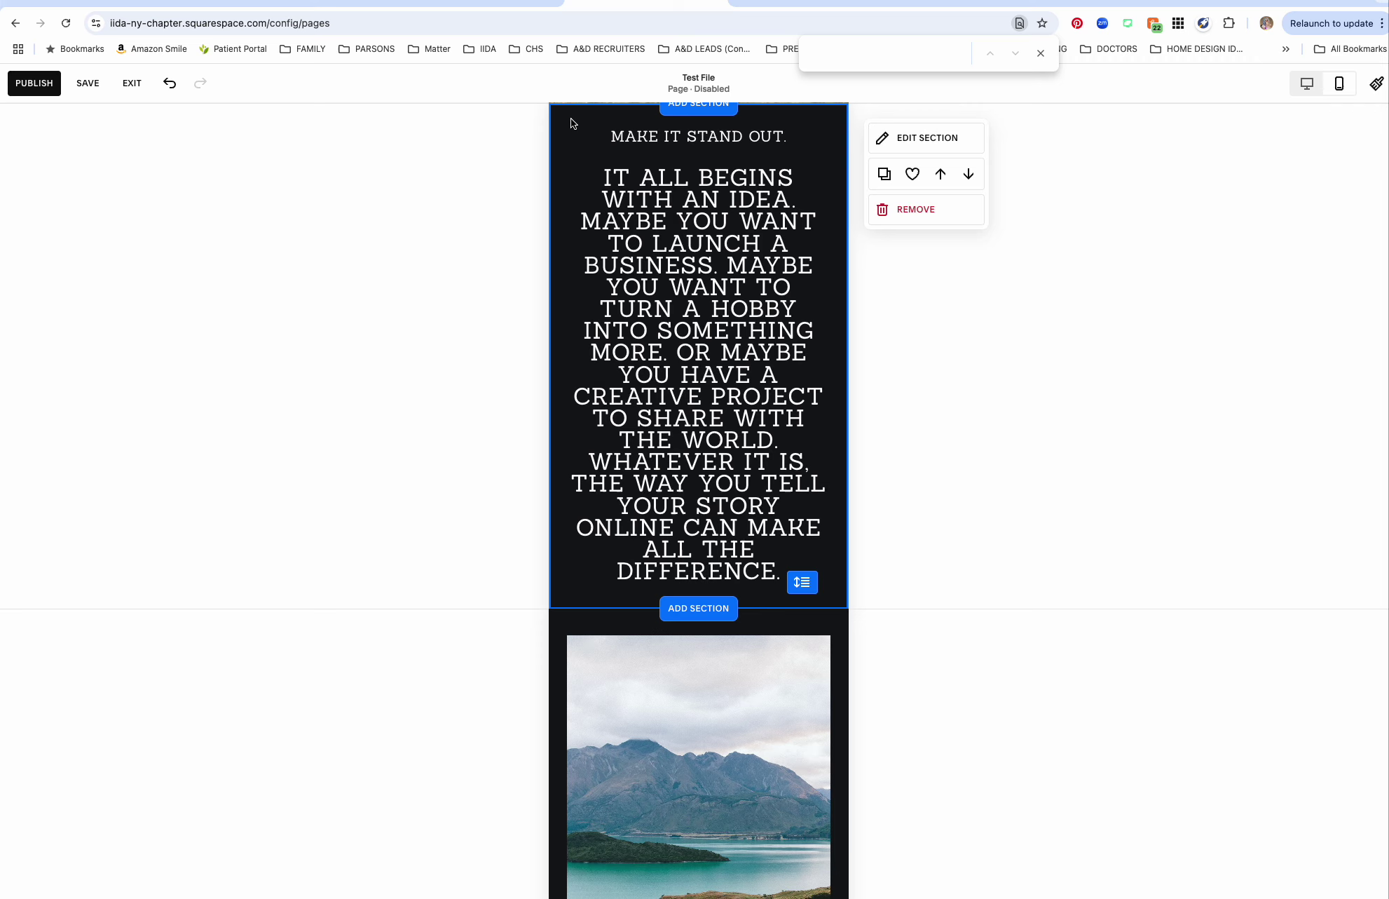
In the mobile layout, set the dark text section's row count to 18 and toggle Fill Screen off and back on.
left_click(946, 140)
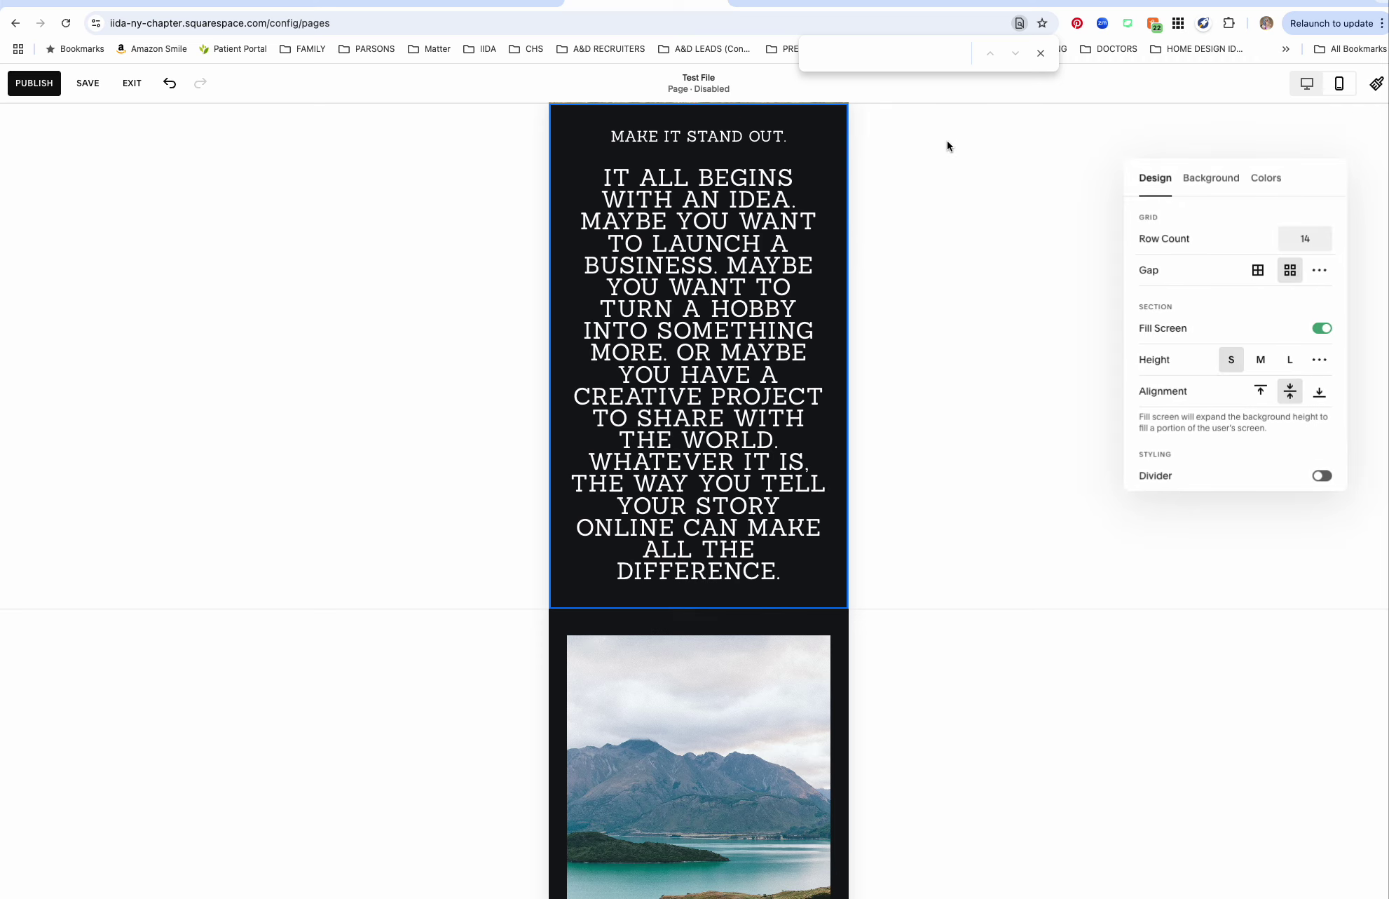
left_click(1327, 236)
left_click(1327, 237)
left_click(1328, 236)
left_click(1327, 237)
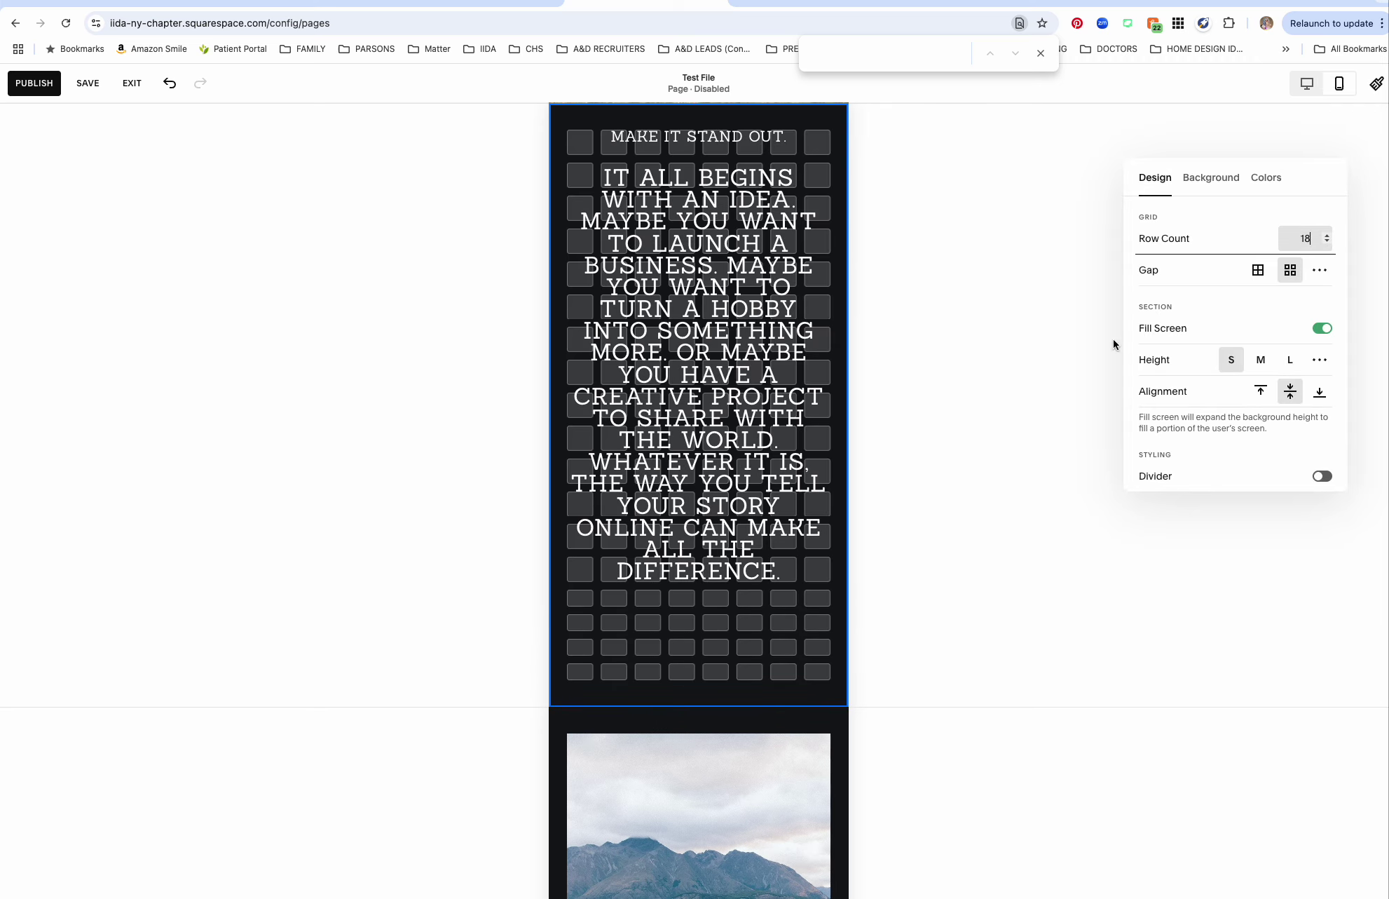
left_click(1322, 327)
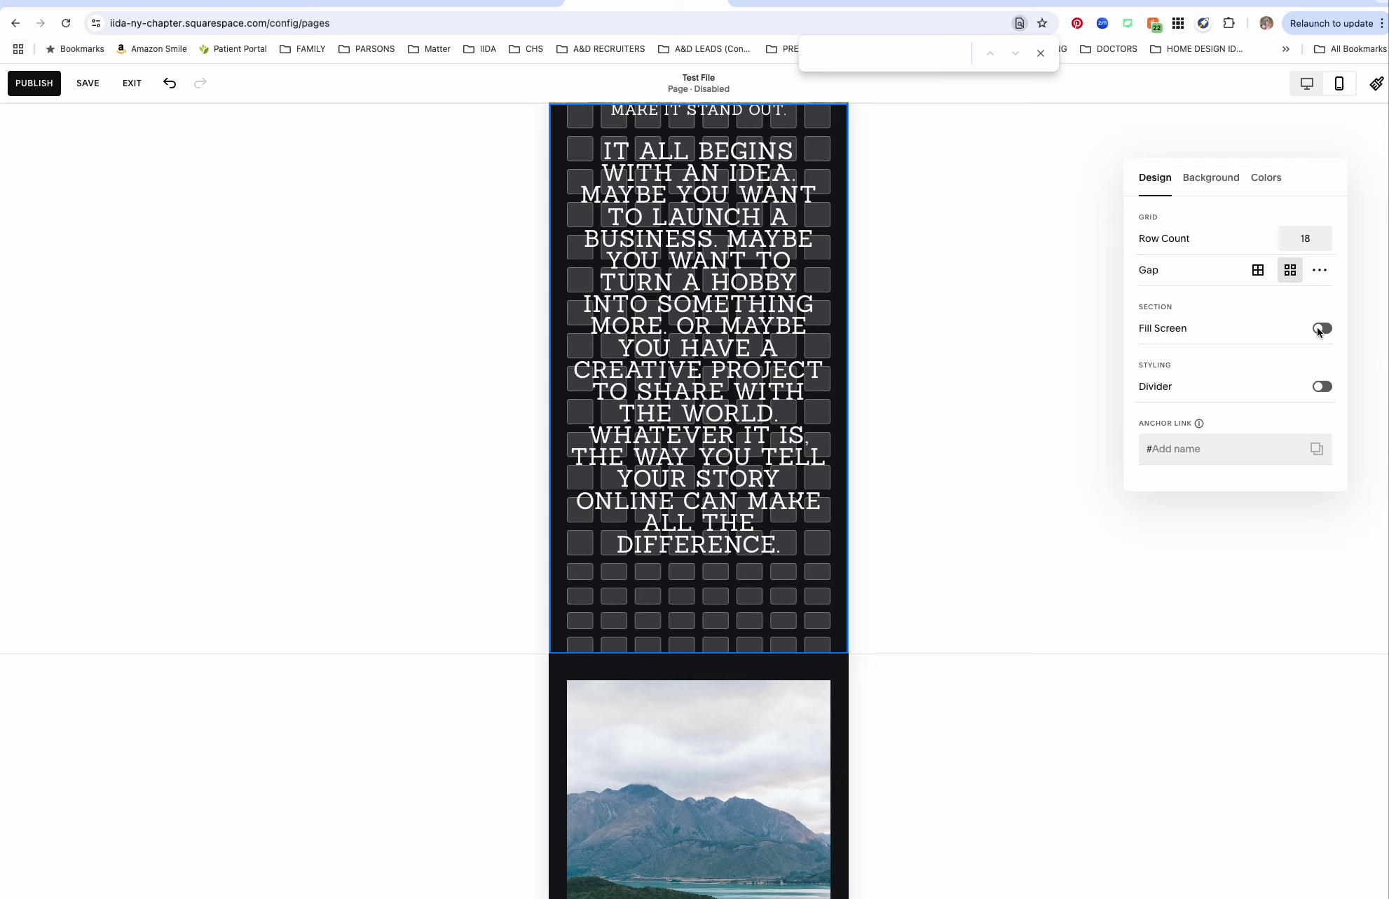
left_click(1317, 328)
Close the section settings and check the first two sections in the desktop layout.
left_click(684, 225)
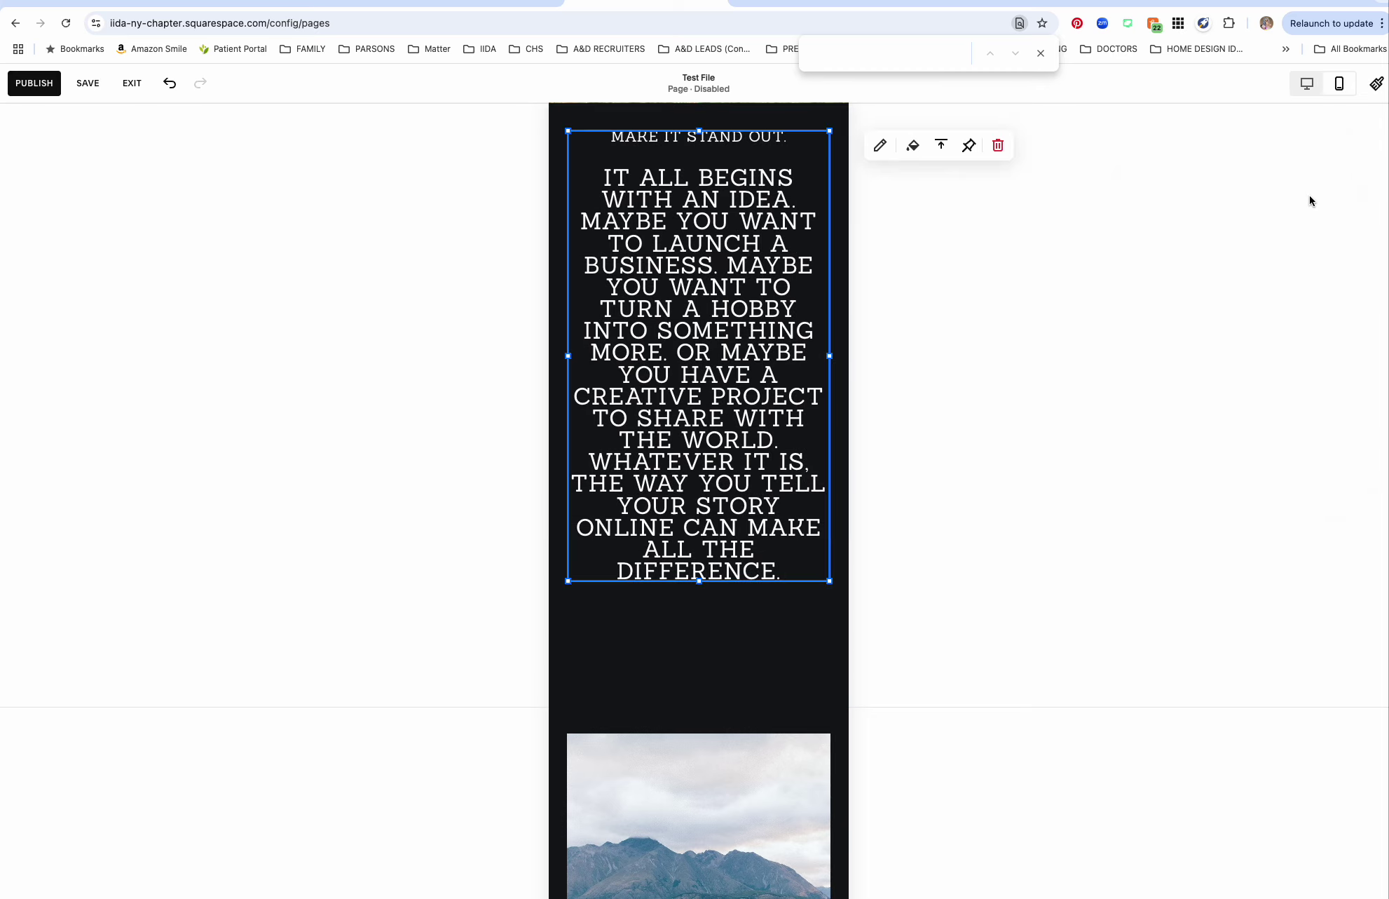
left_click(1305, 92)
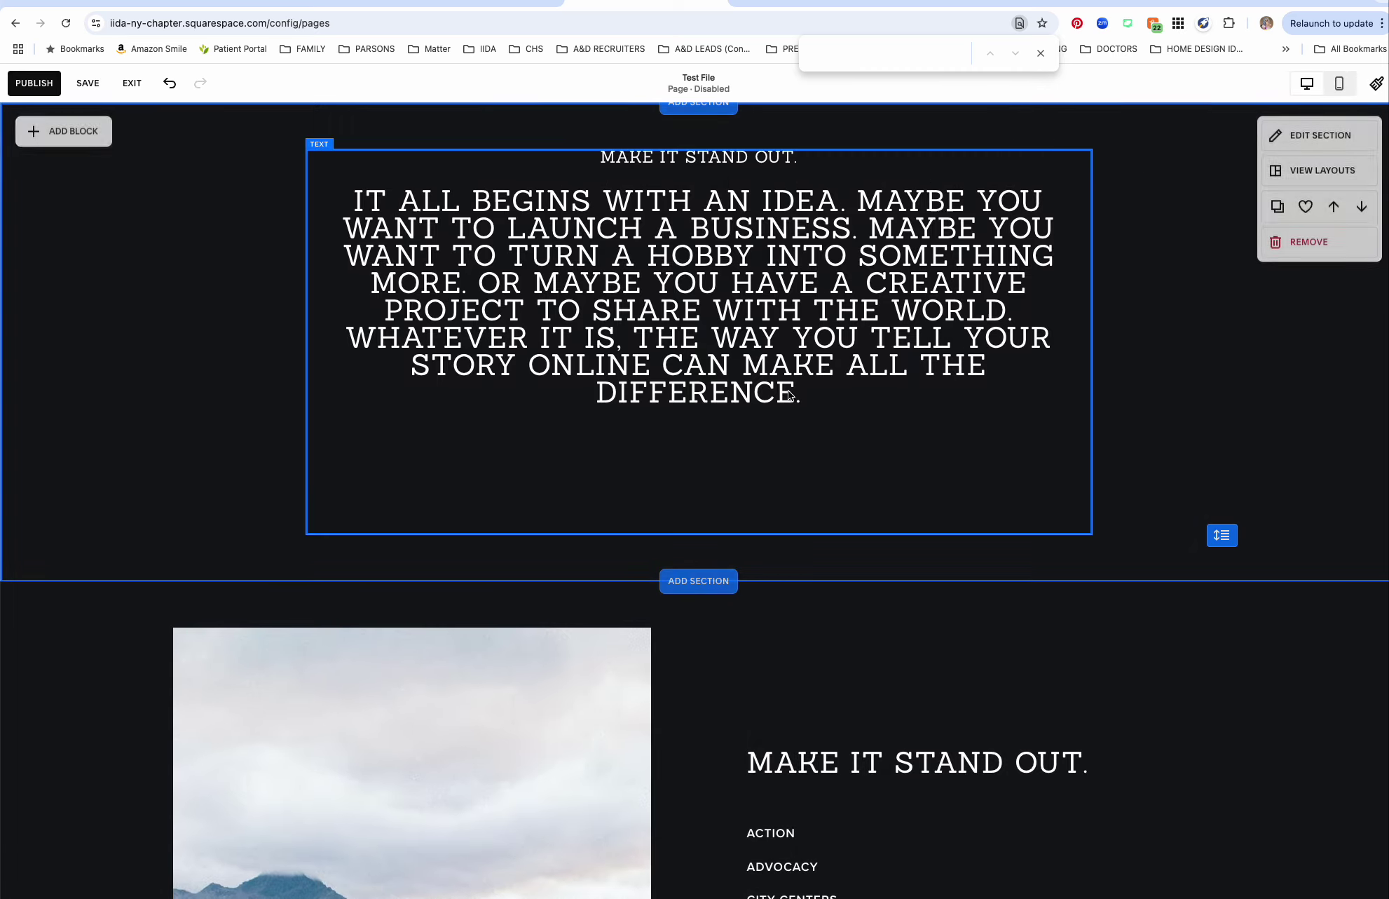
scroll(163, 388, "up", 10)
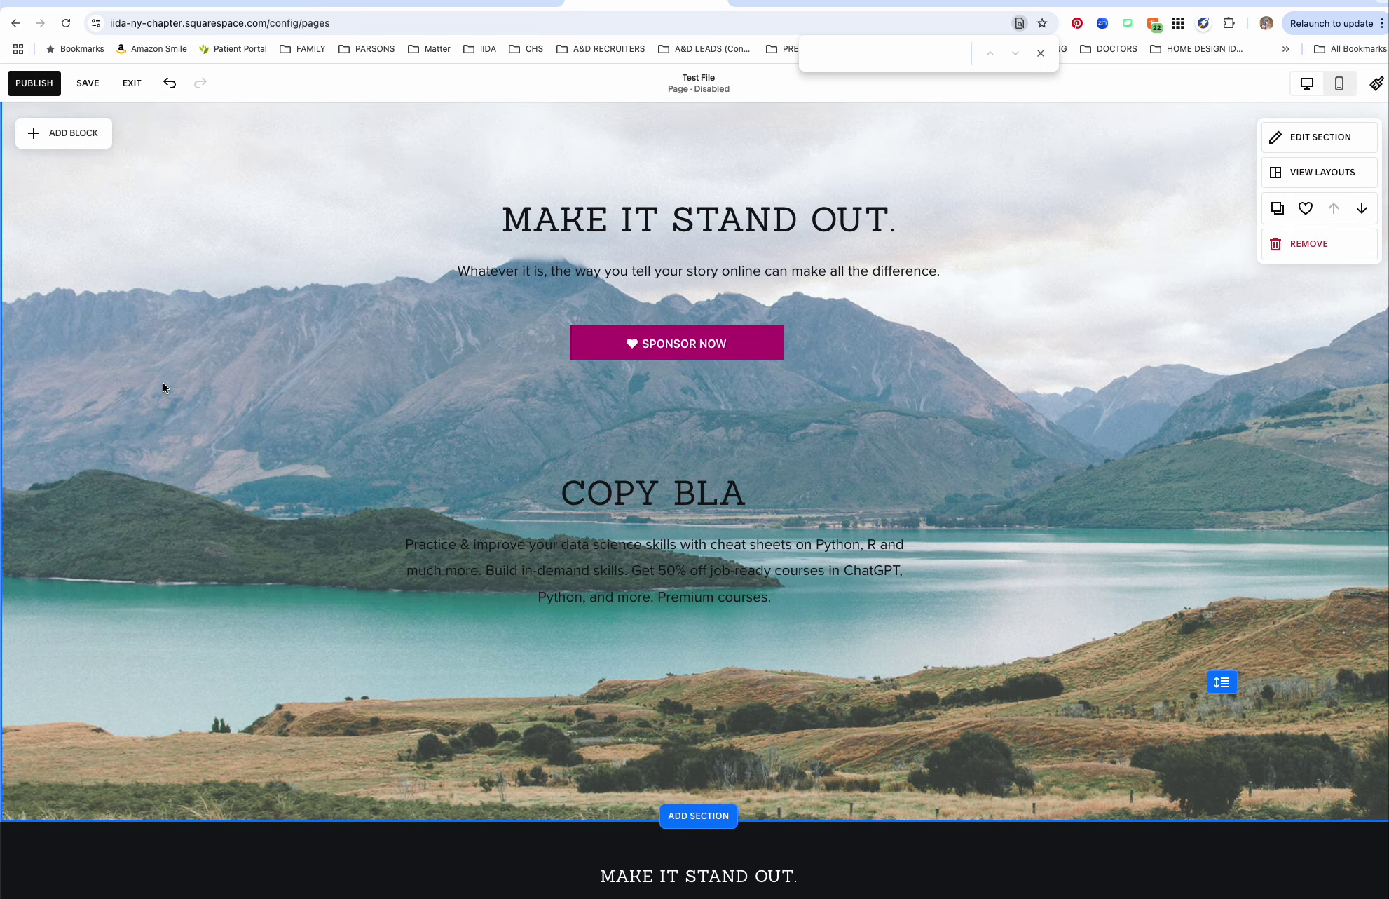
Center the COPY BLA text block horizontally in the first section.
scroll(163, 388, "up", 2)
left_click(750, 579)
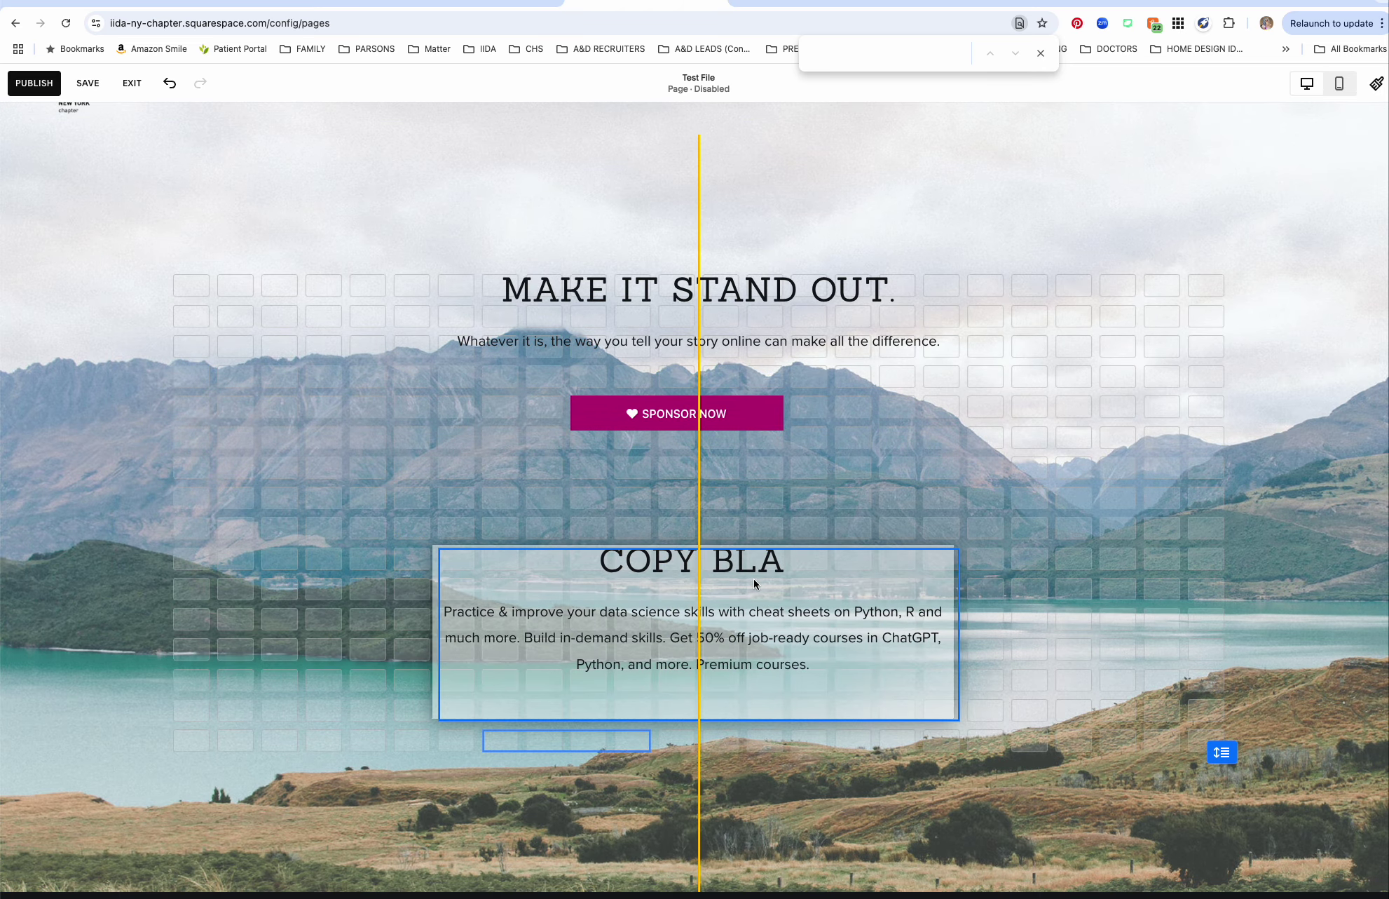
Copy the first section's SPONSOR NOW button into the dark text section, placing it slightly wider and centered below the paragraph.
left_click(598, 420)
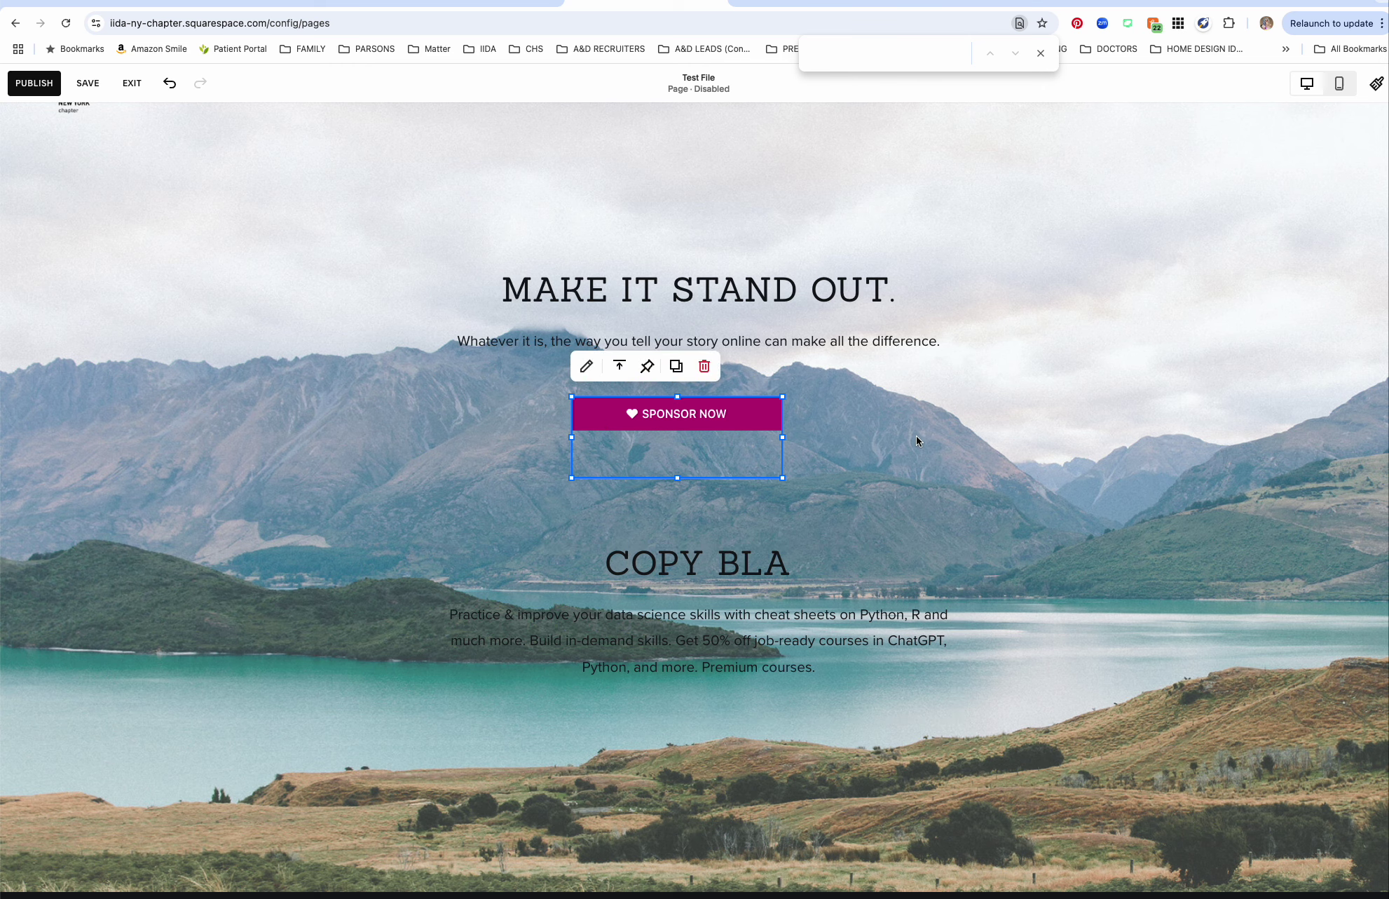
scroll(916, 440, "down", 3)
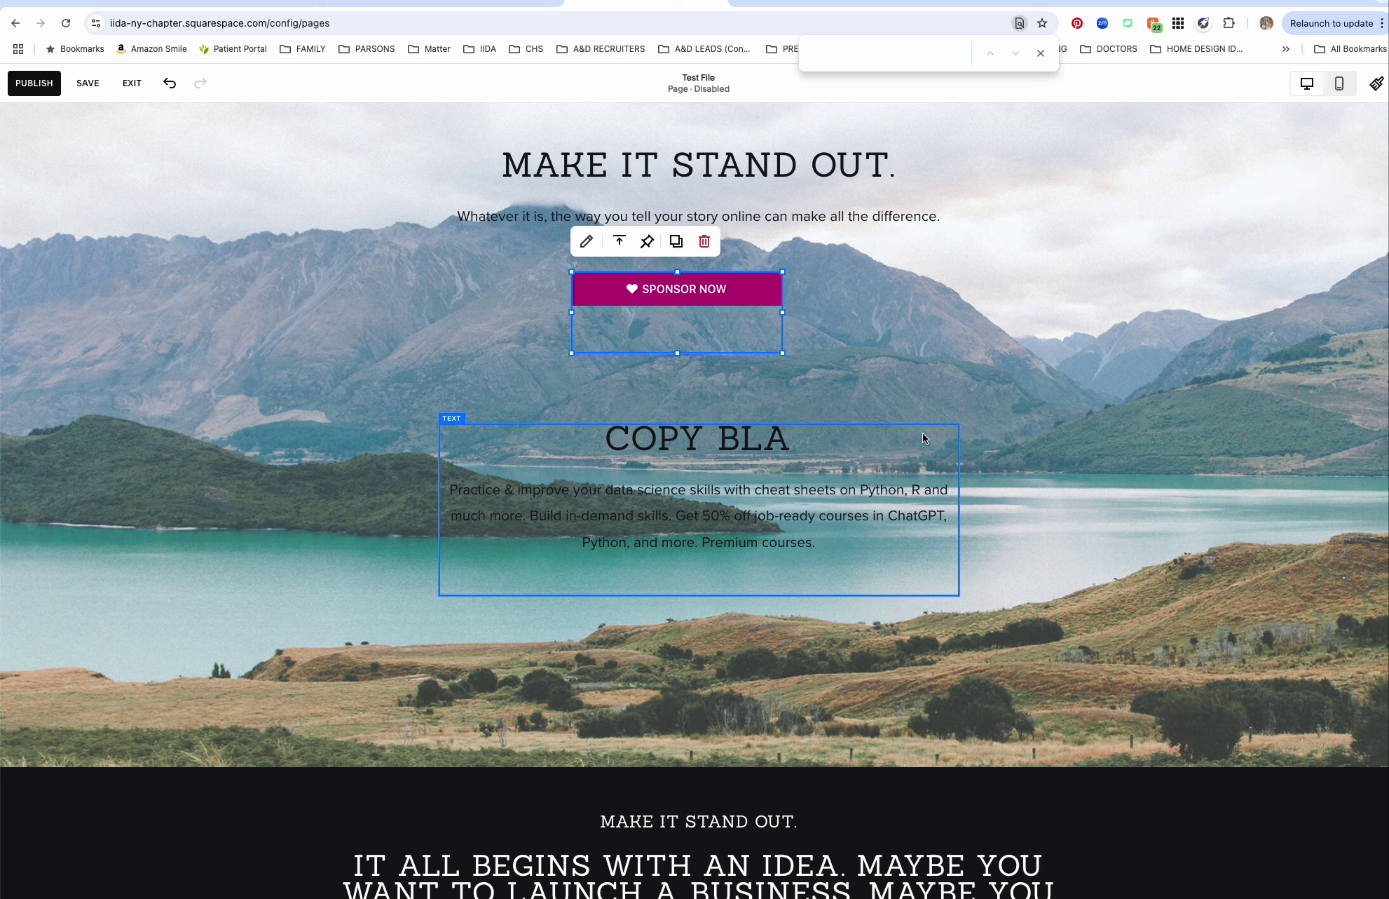
scroll(922, 432, "down", 20)
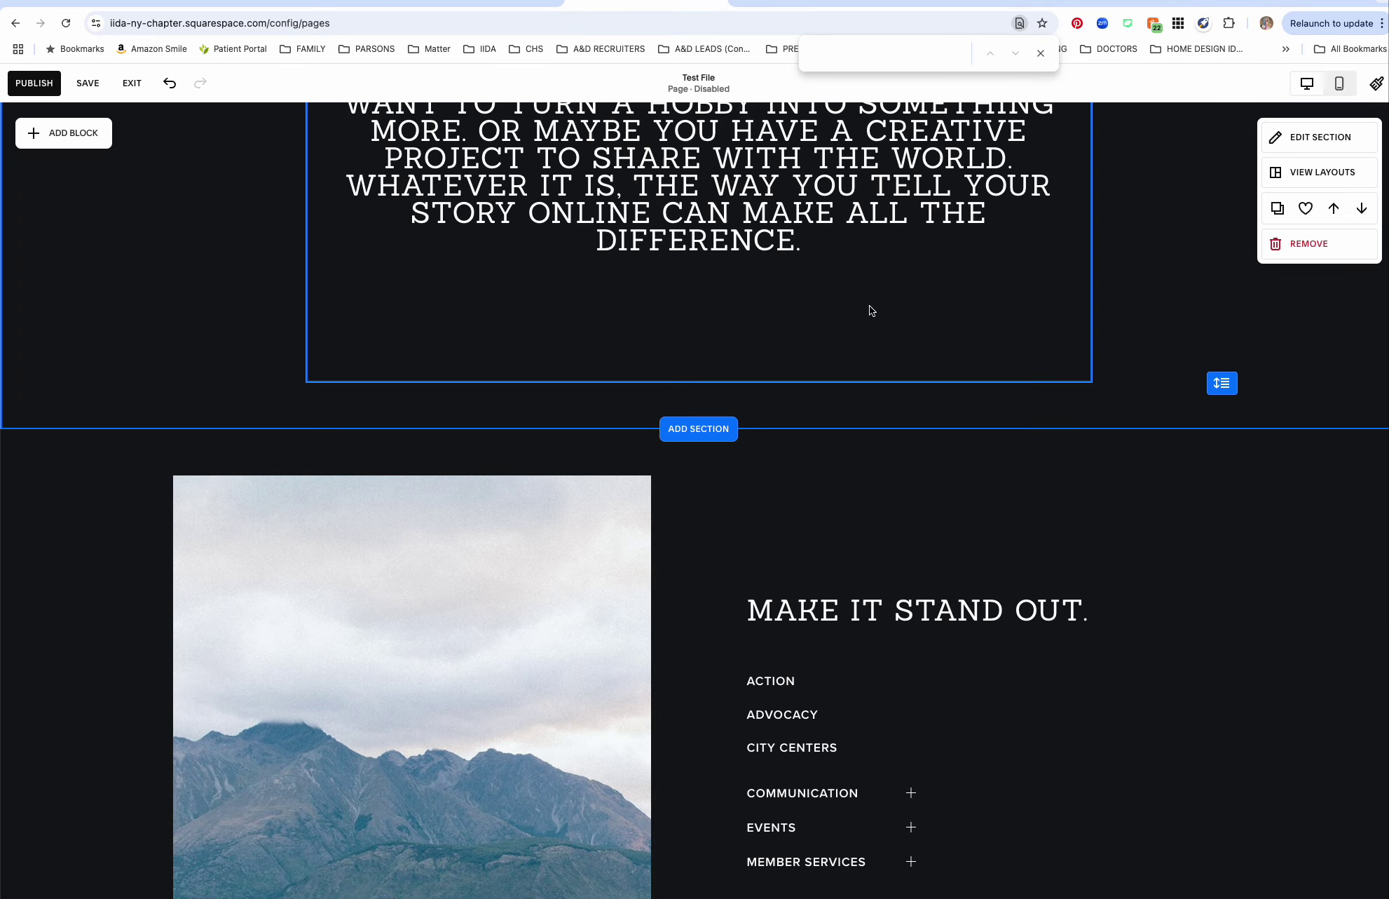
scroll(1207, 329, "up", 8)
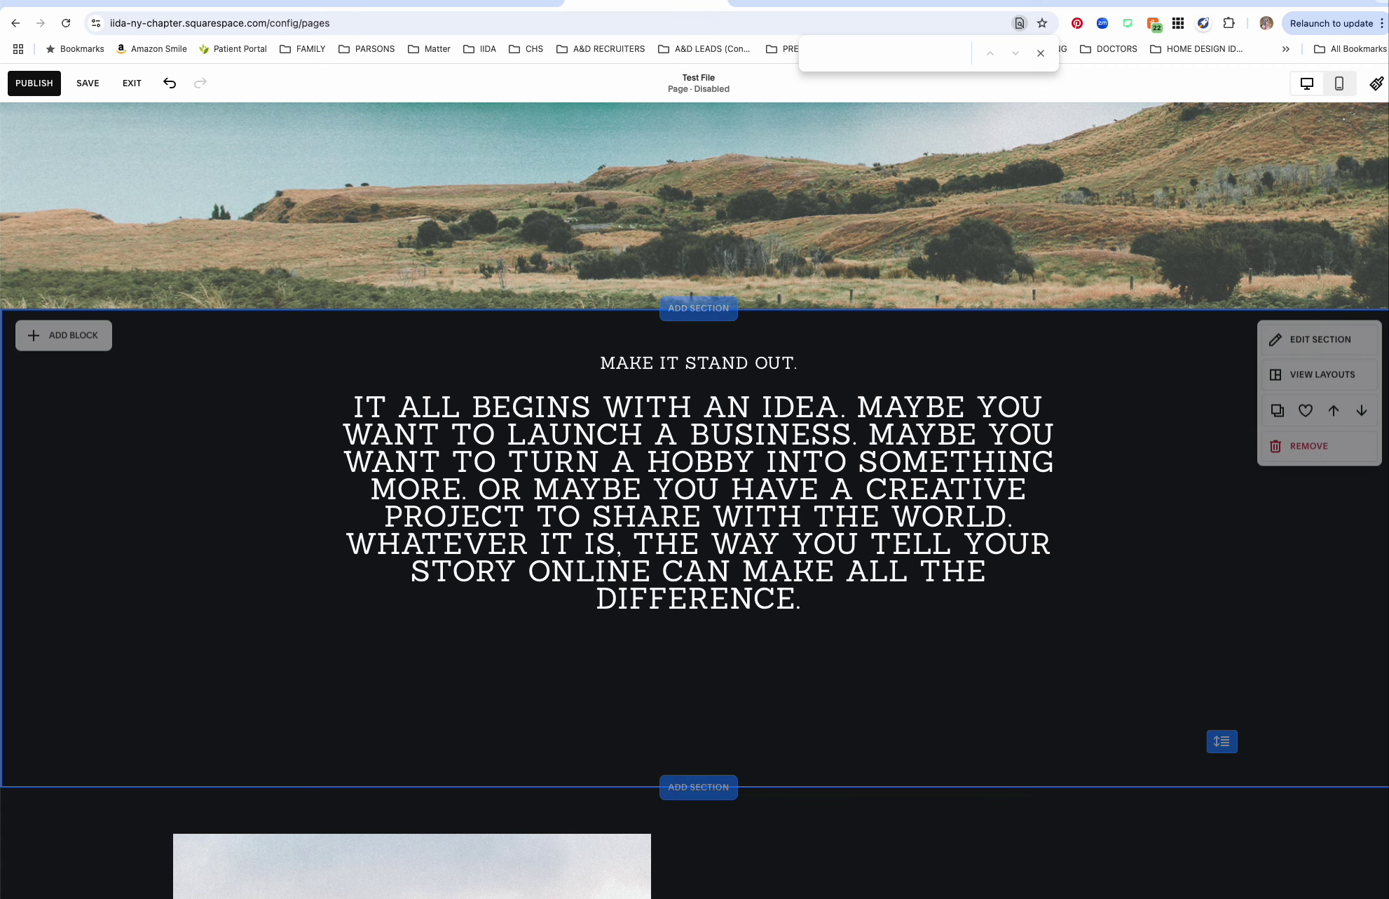
key("ctrl+v")
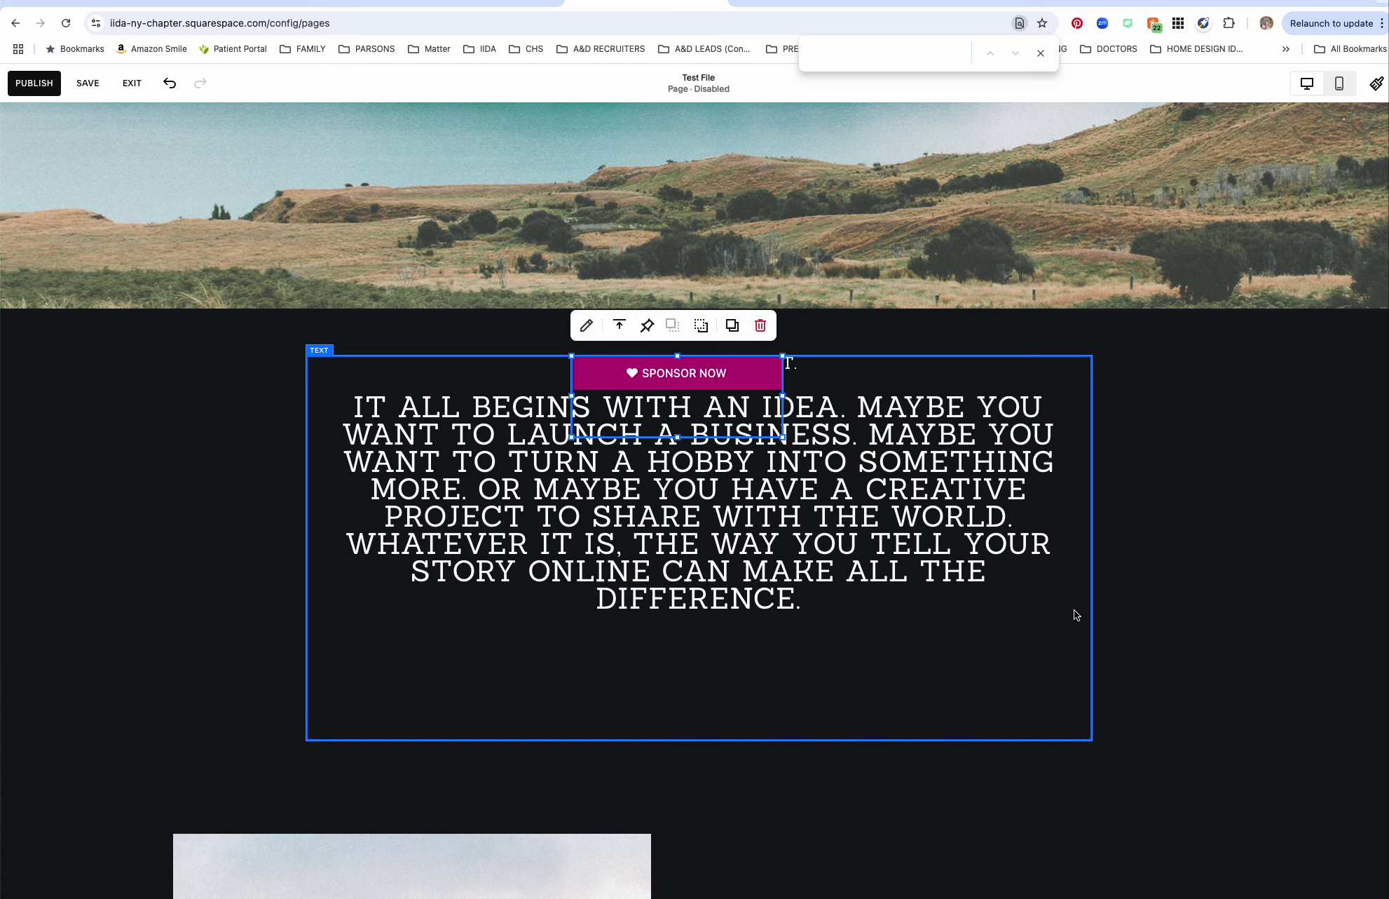
left_click_drag(588, 372, 590, 662)
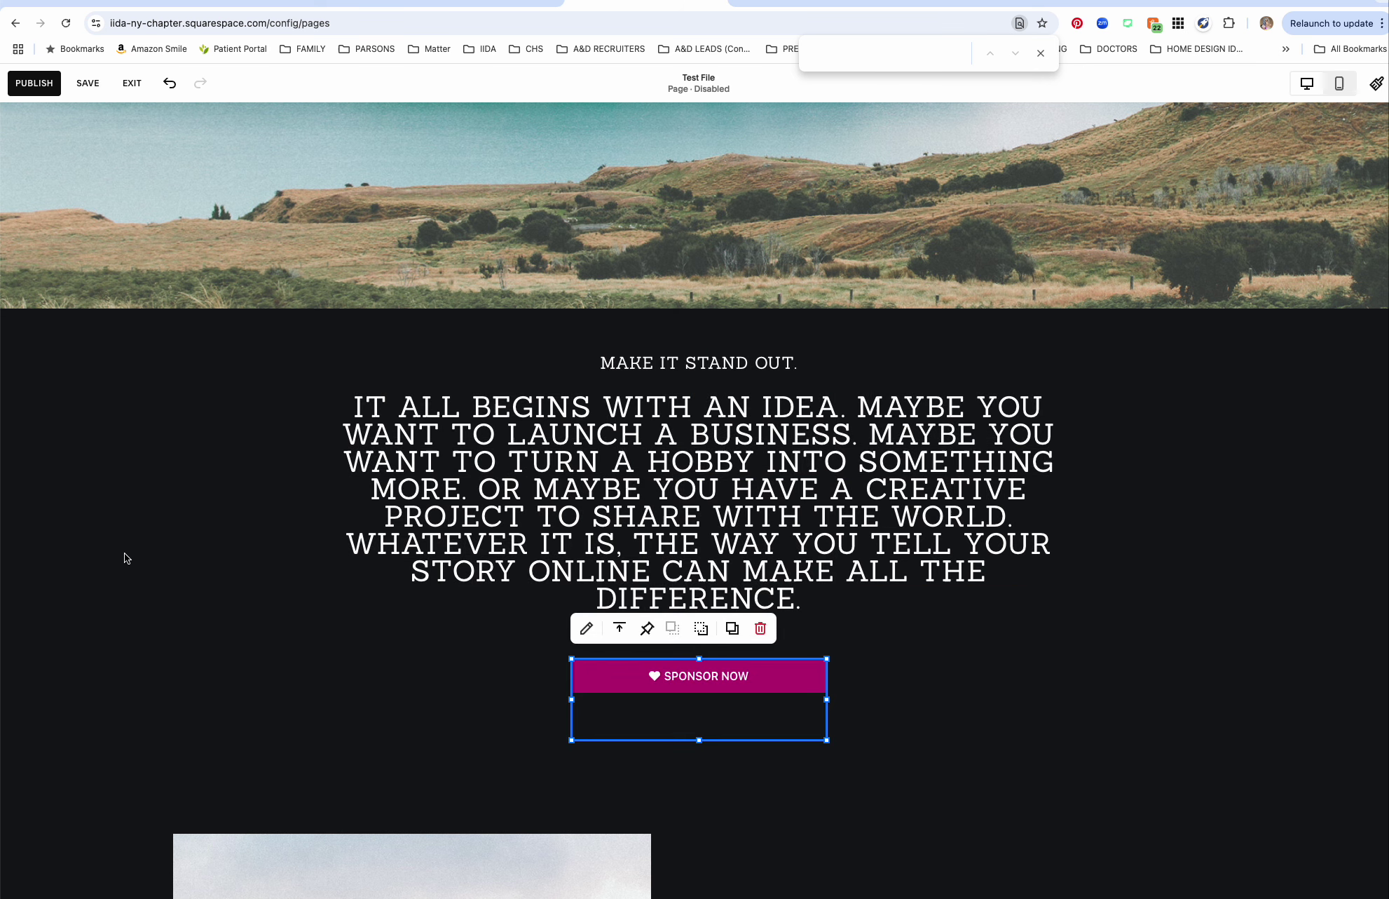
left_click(123, 554)
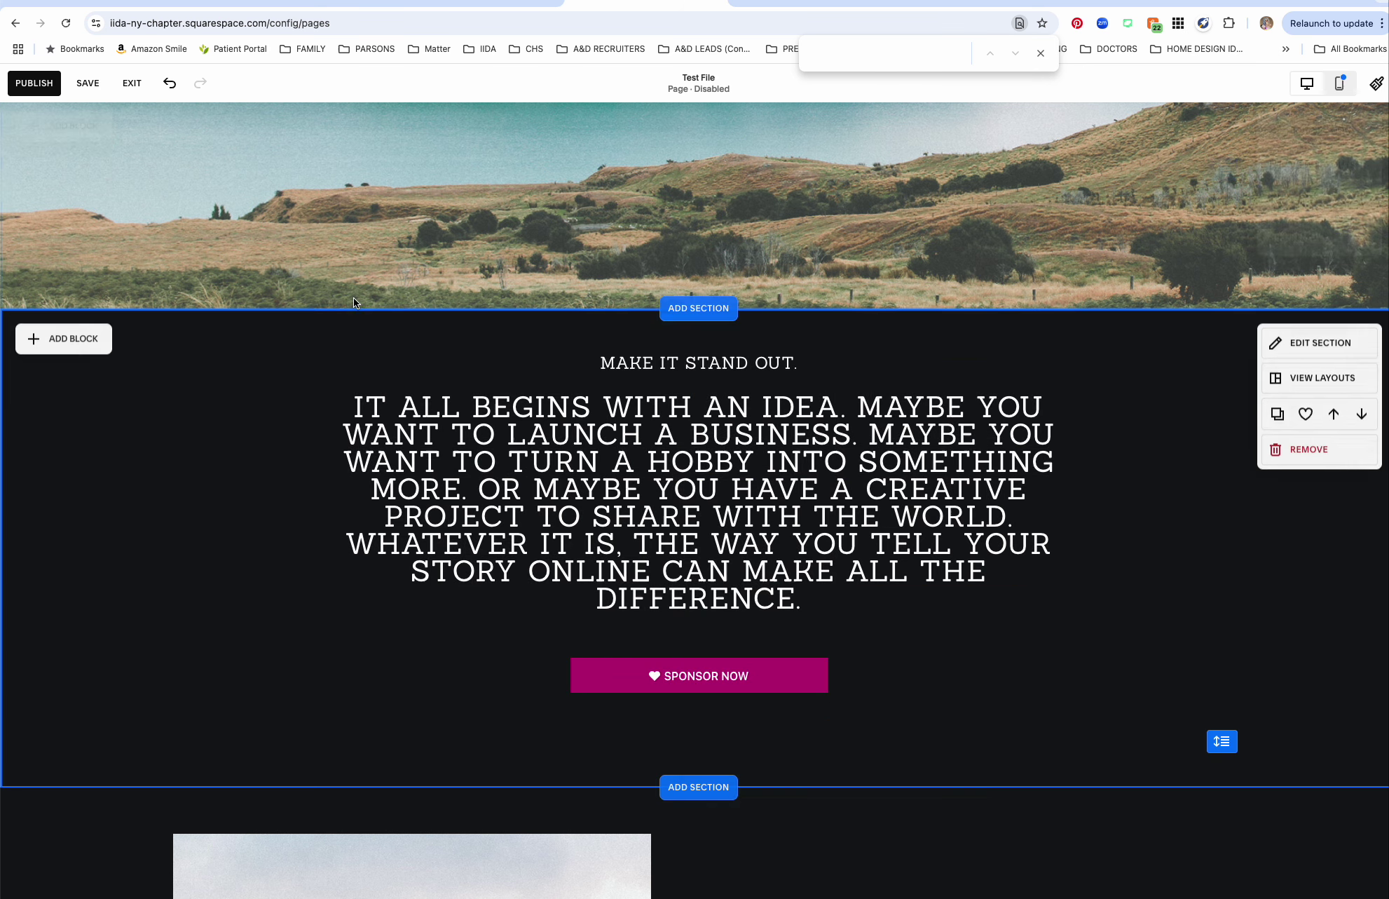
Look over the test page's sections and exit the page editor, discarding the unsaved changes.
scroll(352, 297, "up", 8)
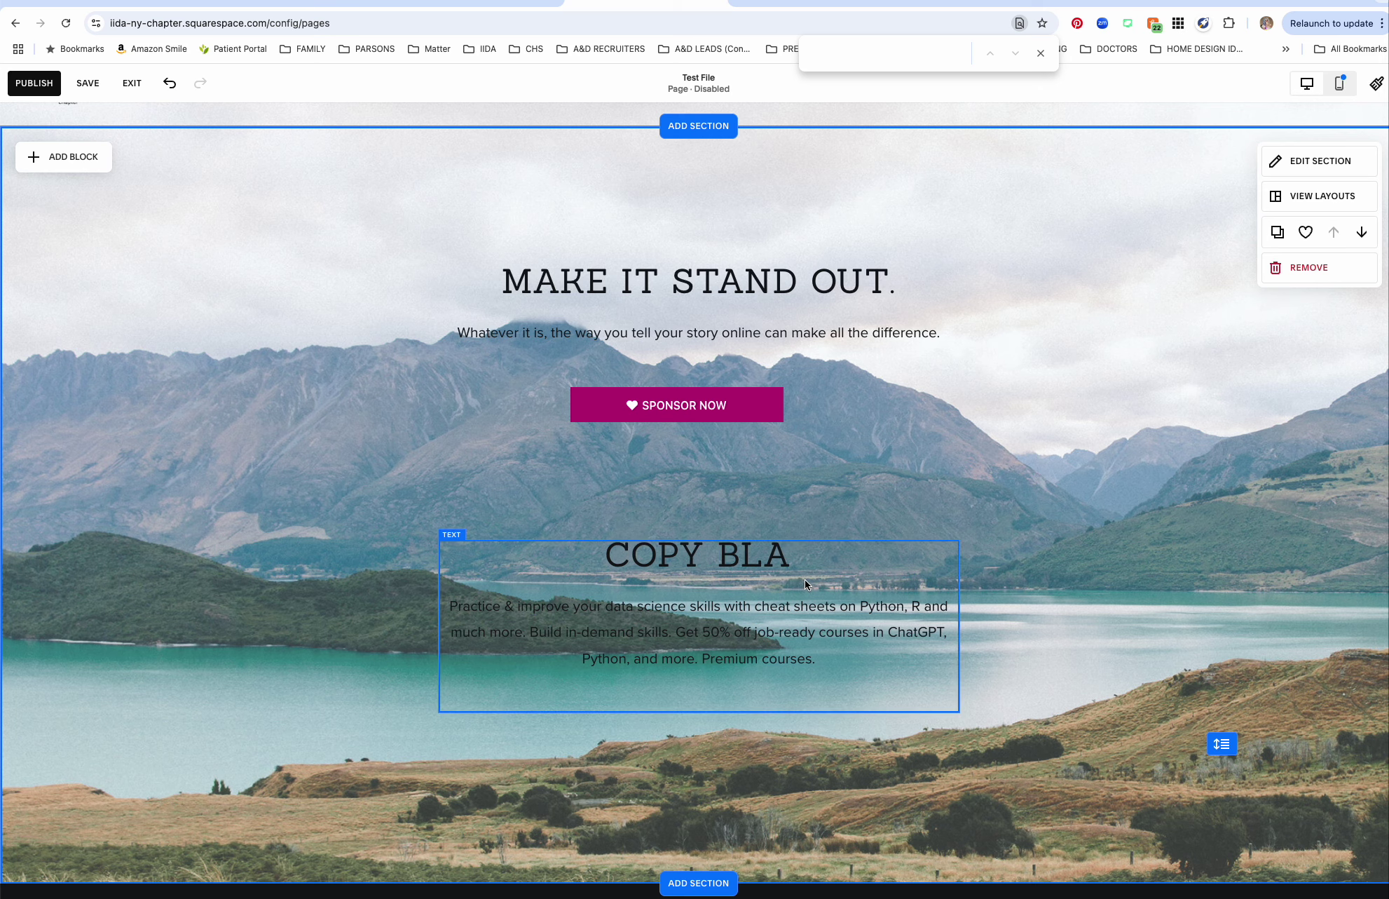
scroll(804, 578, "down", 10)
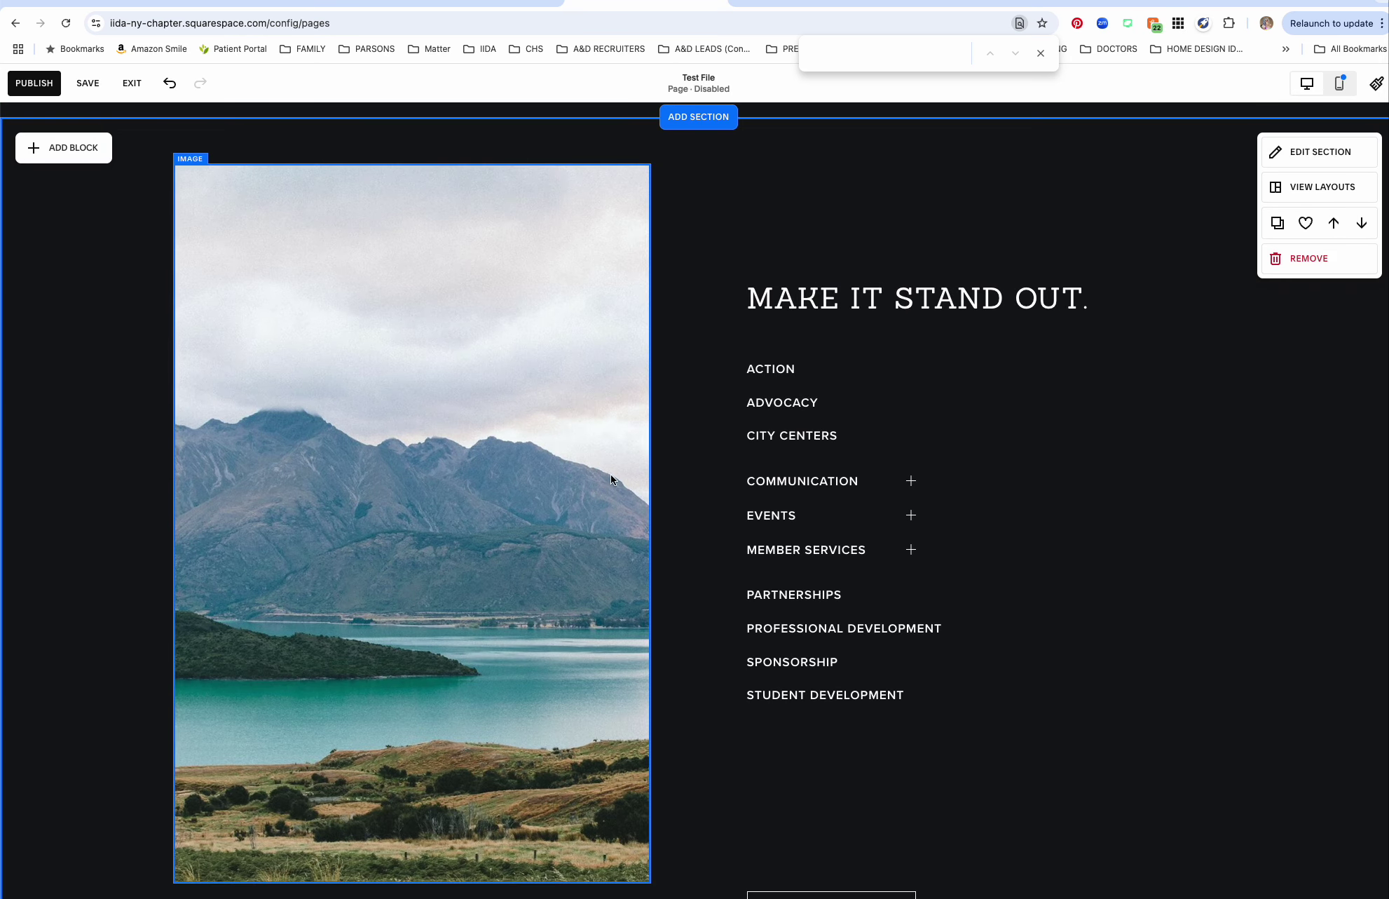
left_click(793, 390)
scroll(861, 540, "down", 10)
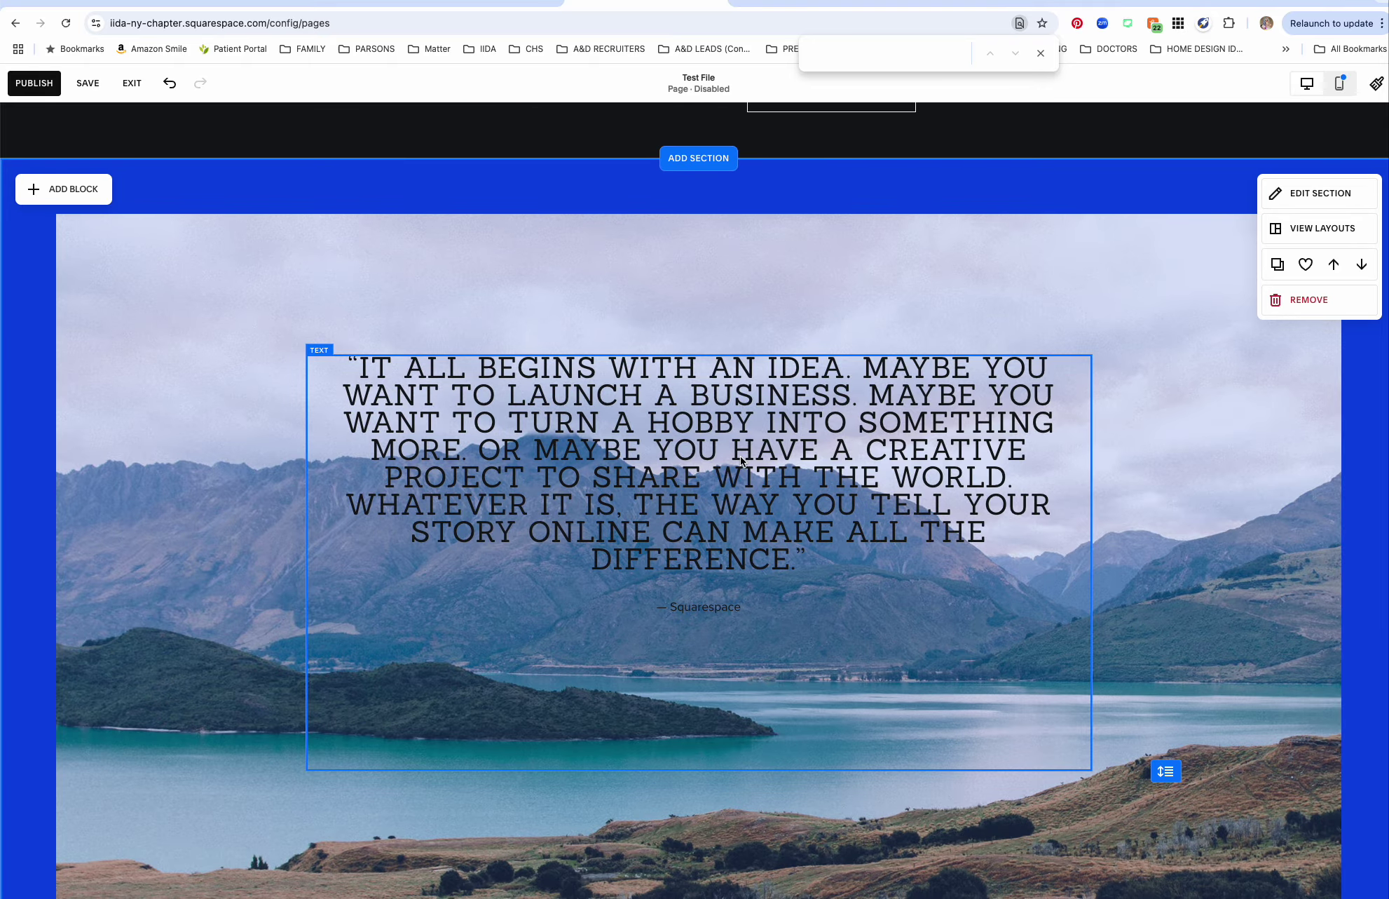
scroll(740, 455, "up", 15)
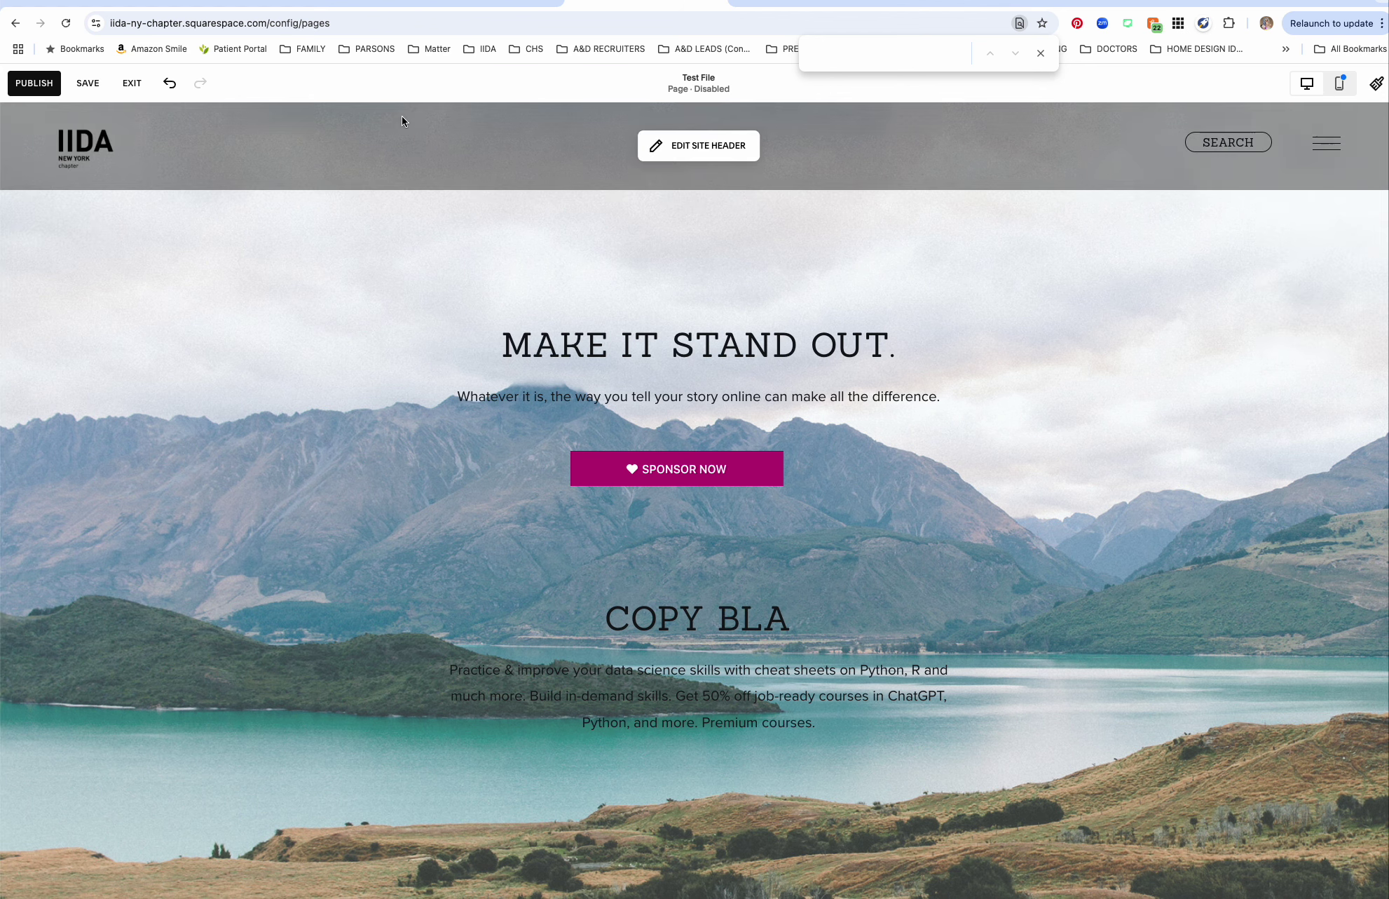
left_click(137, 86)
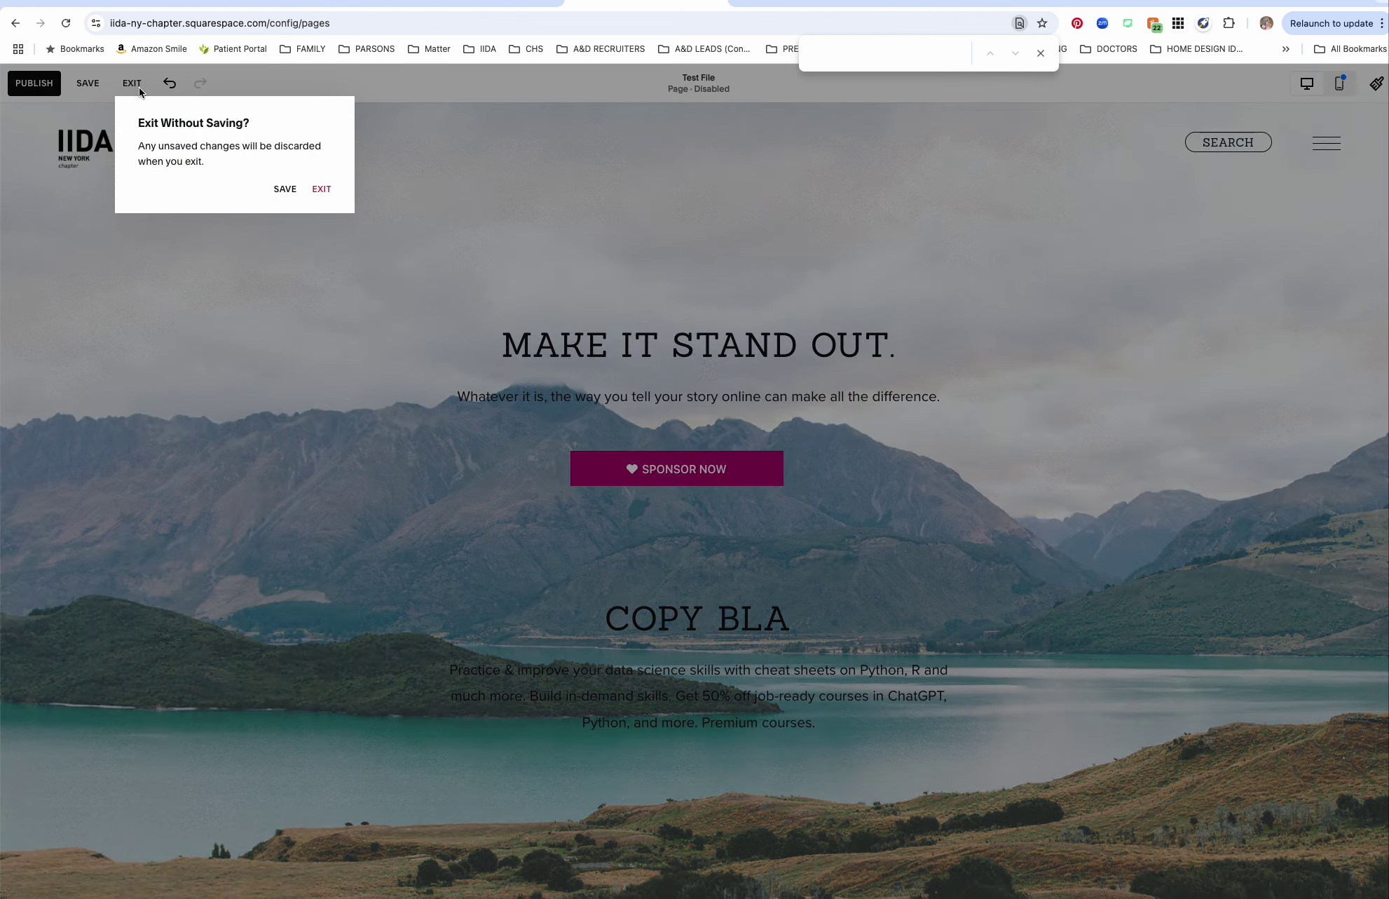
left_click(321, 189)
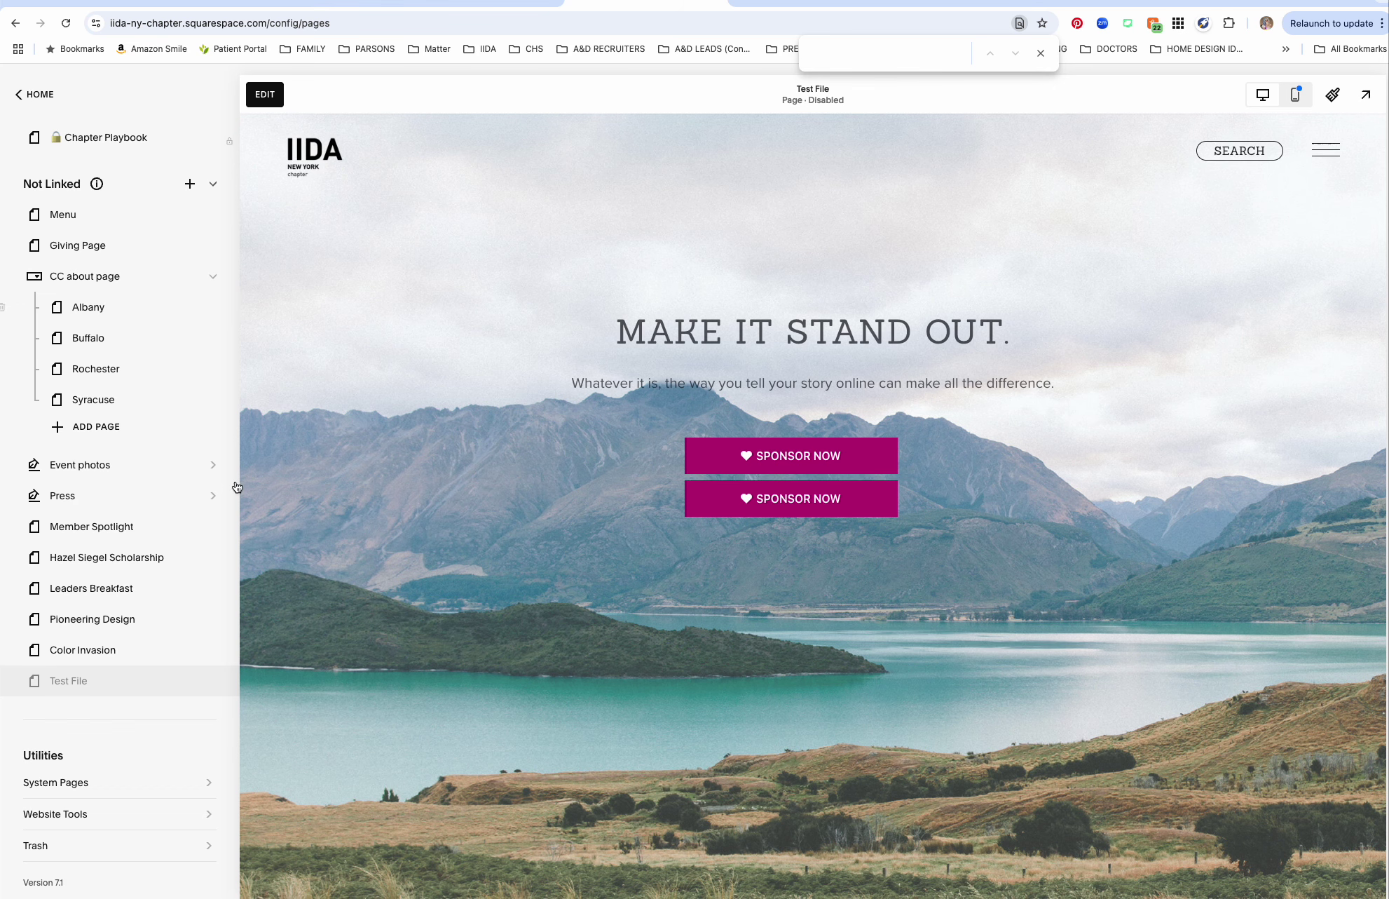
mouse_move(198, 693)
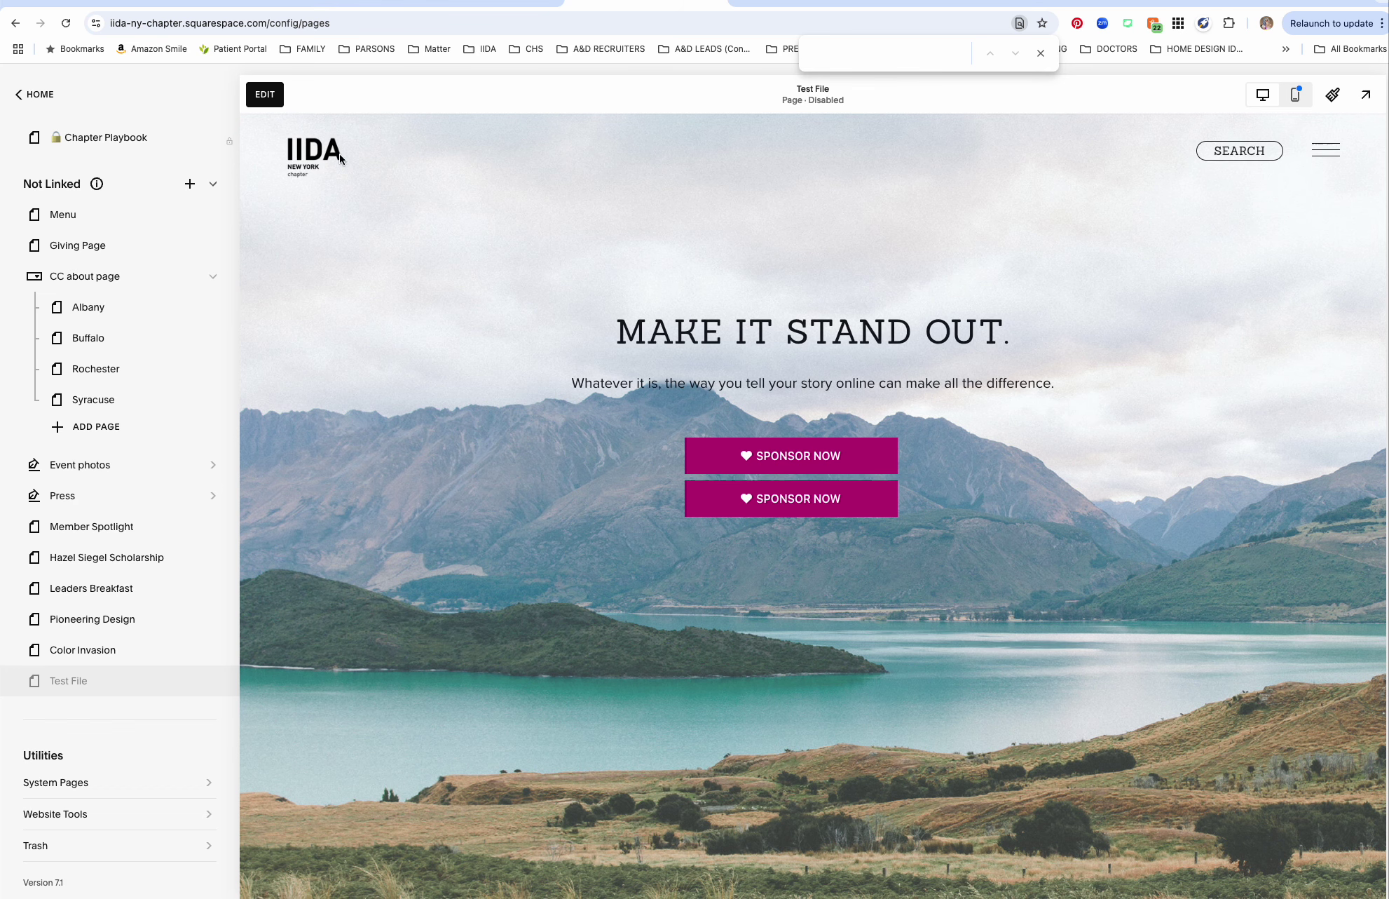
mouse_move(155, 681)
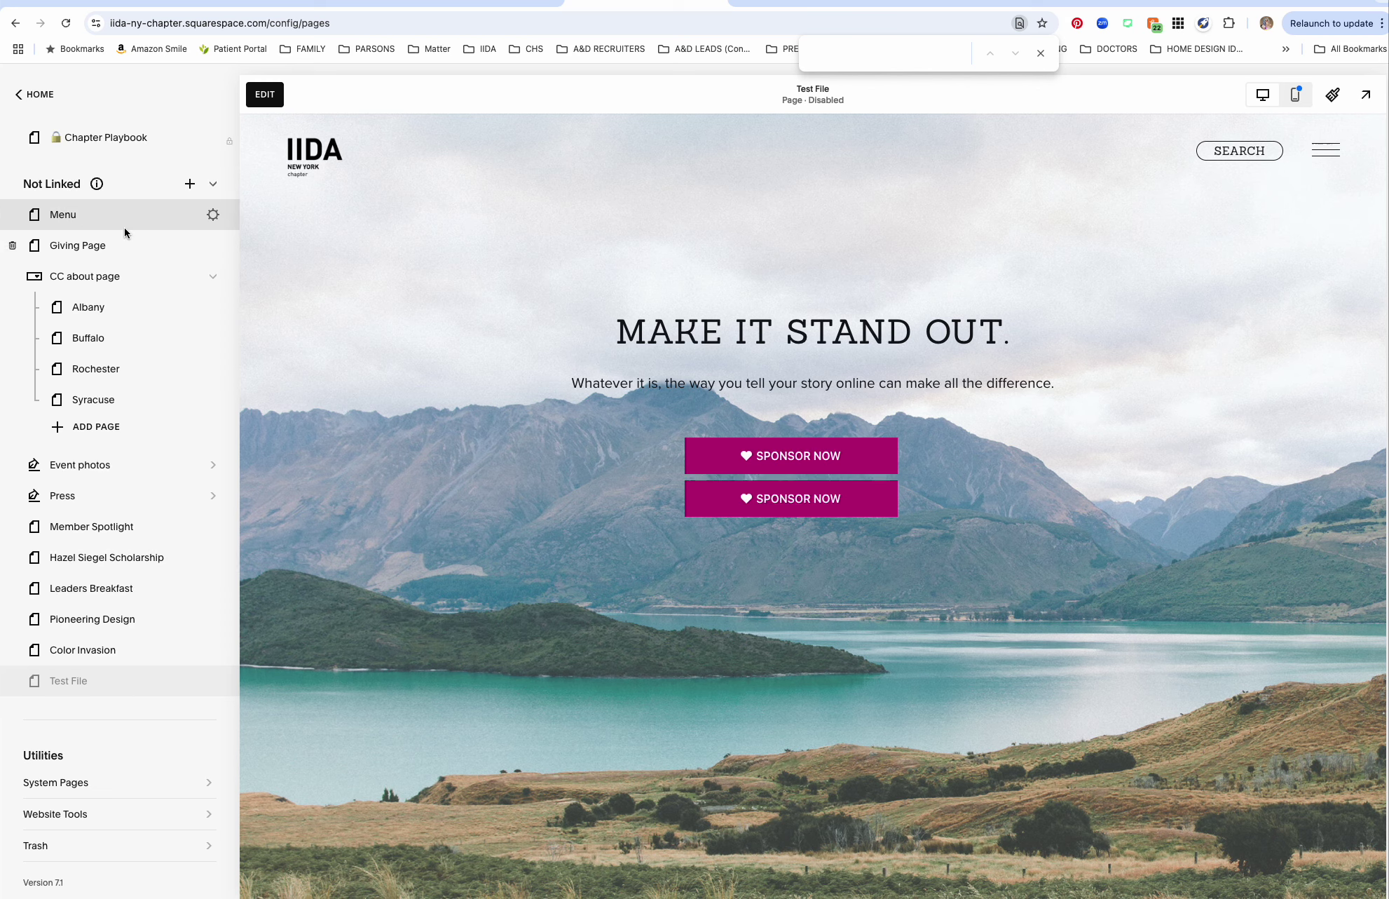
scroll(467, 359, "down", 10)
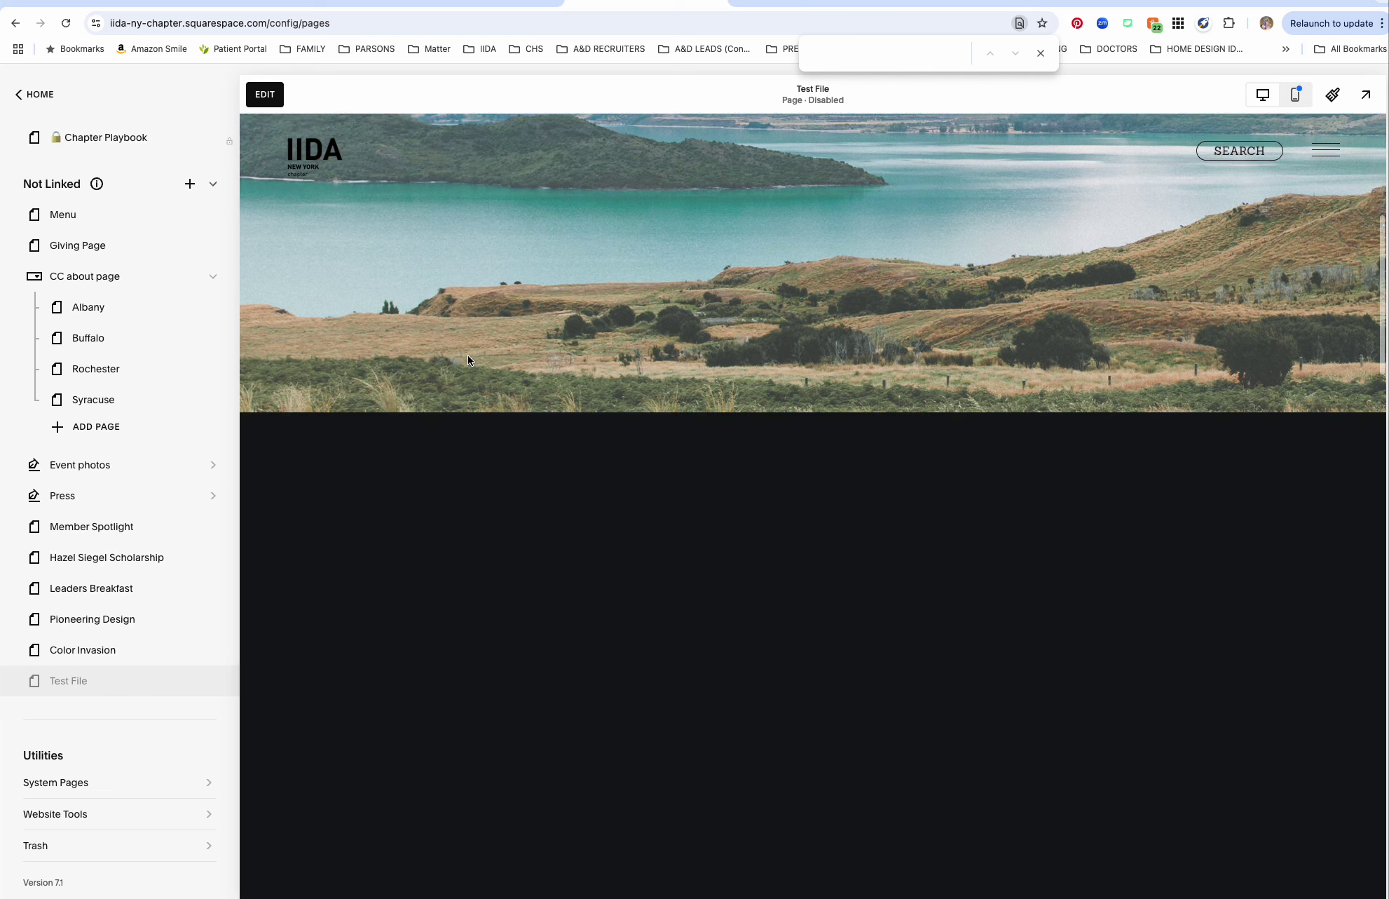
scroll(467, 359, "up", 10)
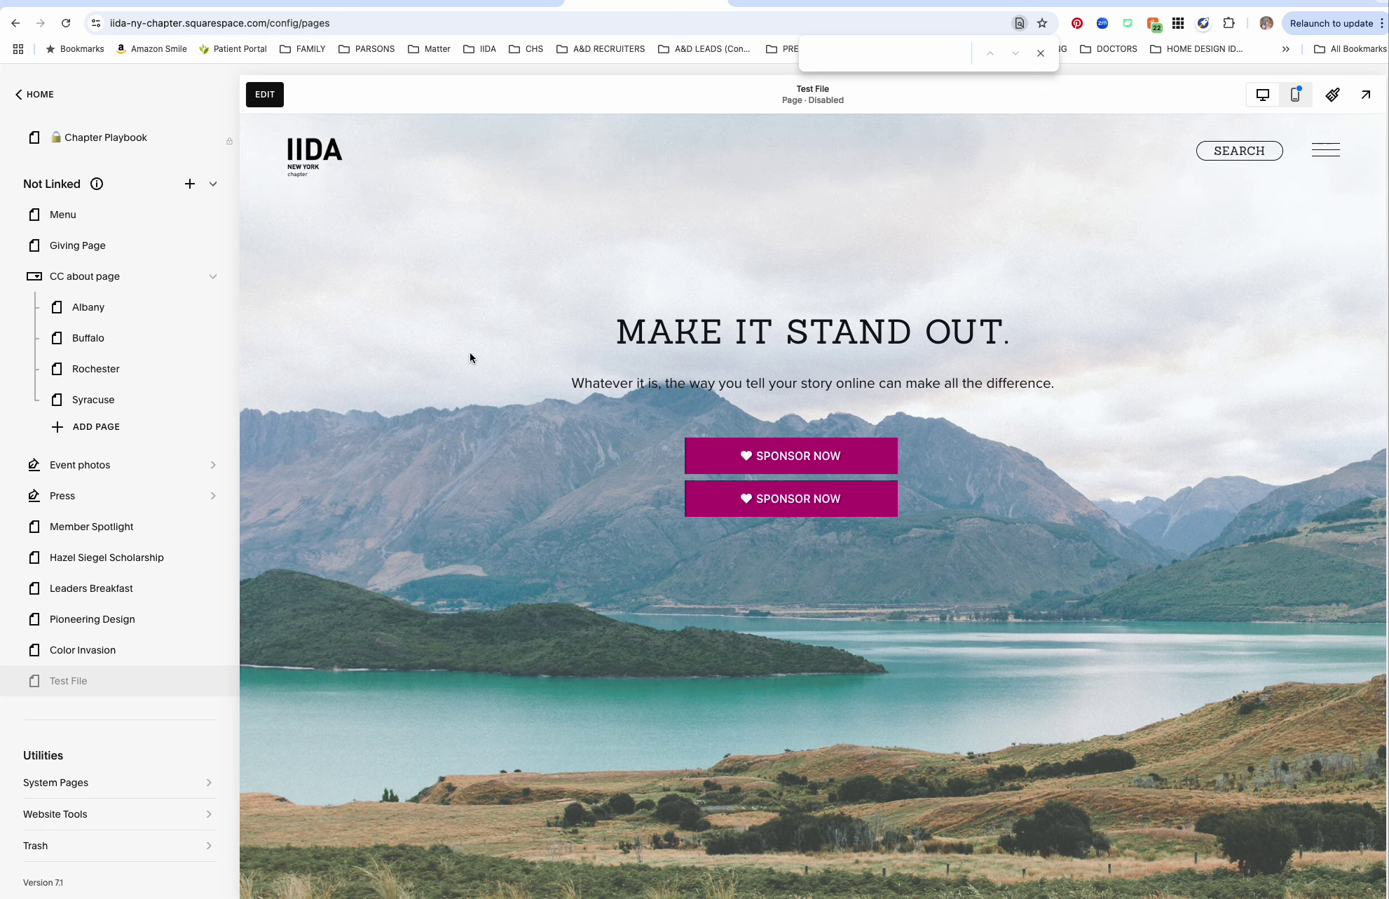
Open the Home page for editing, add its CALENDAR section to the saved sections, and exit the editor.
mouse_move(186, 279)
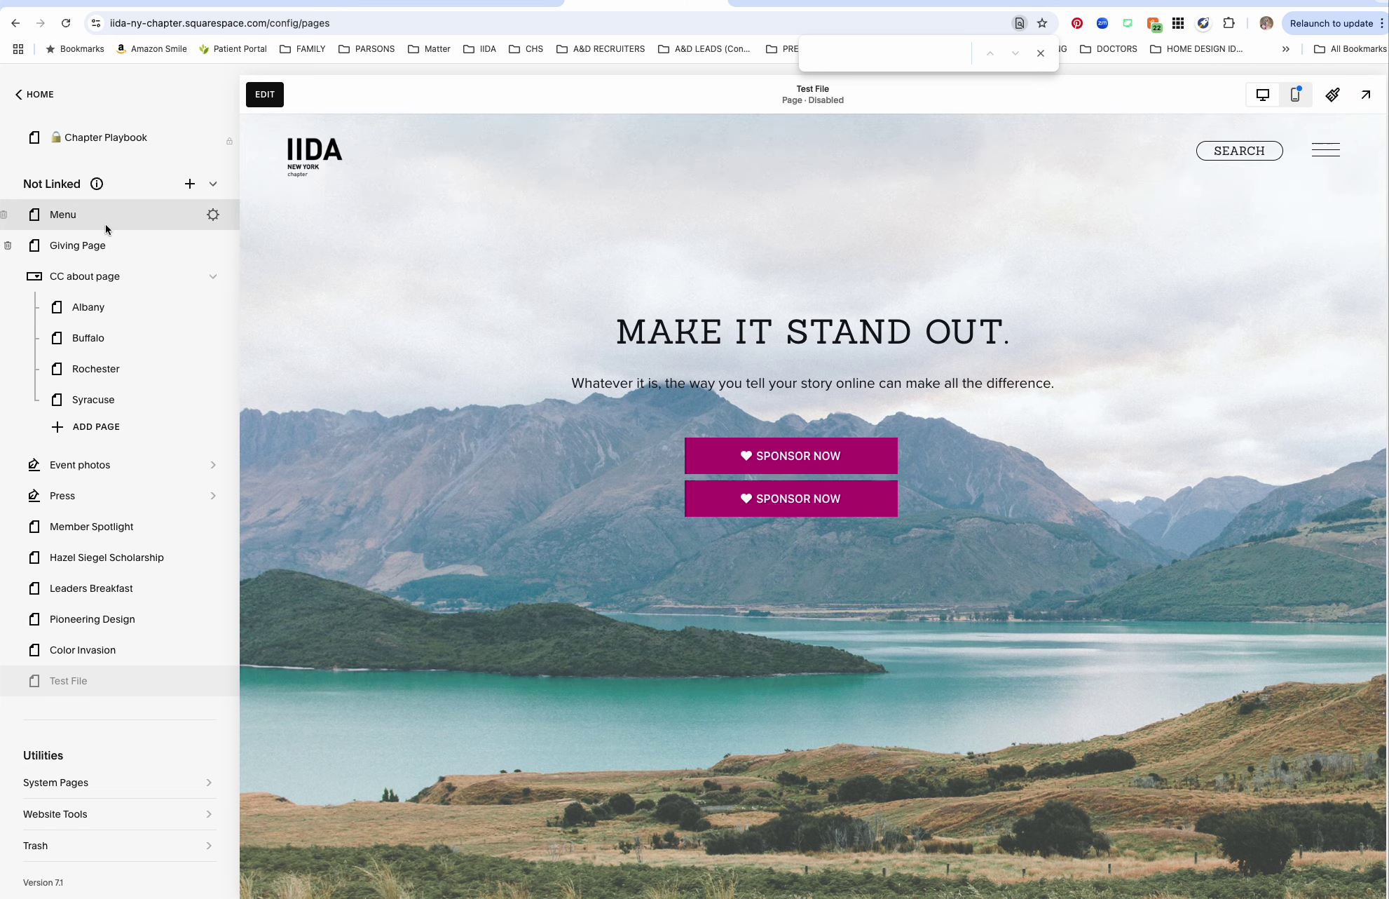
scroll(104, 225, "up", 5)
scroll(106, 214, "up", 10)
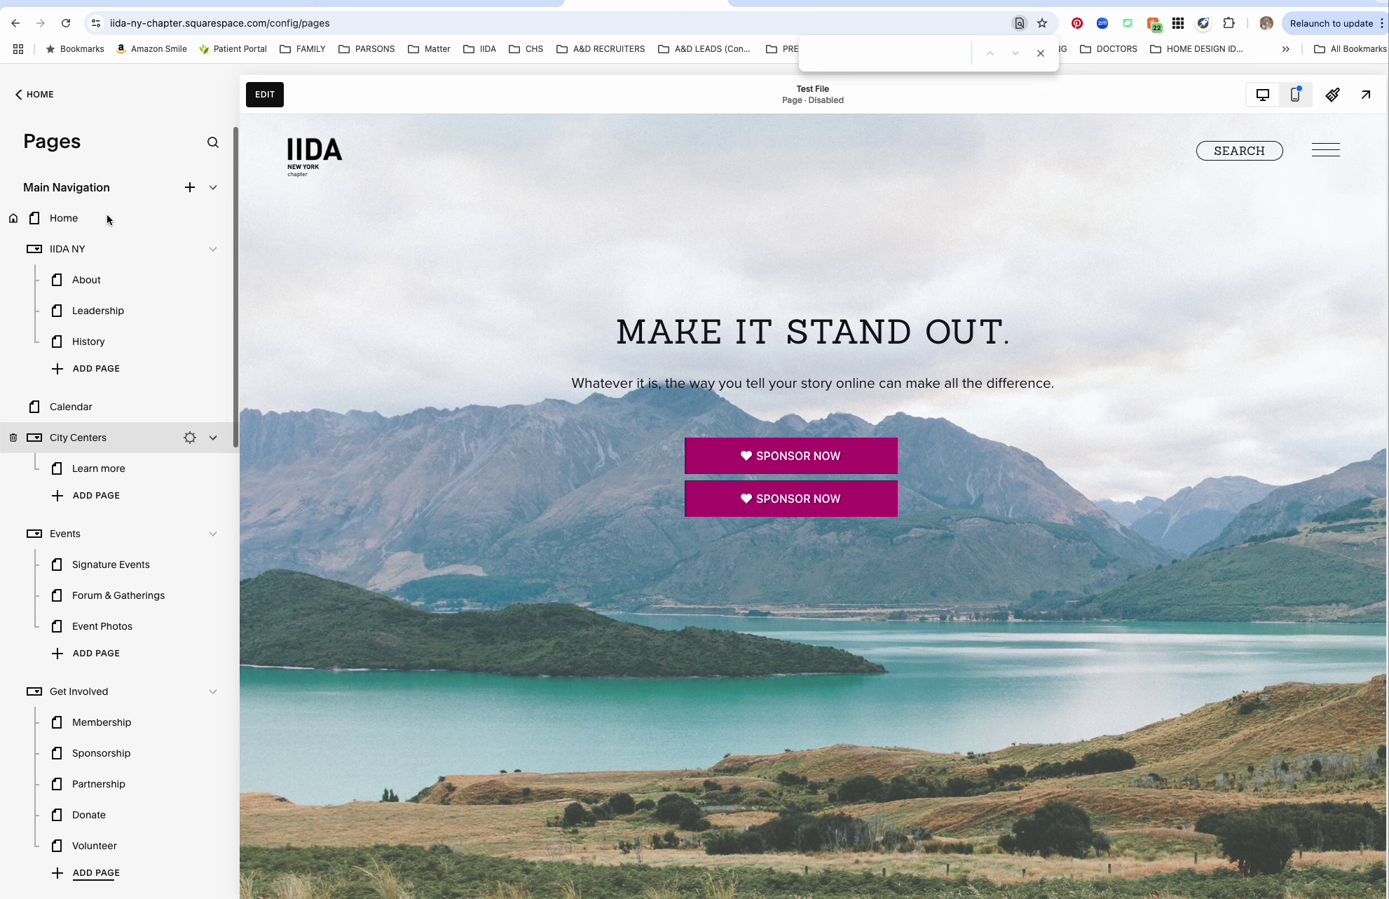
left_click(67, 219)
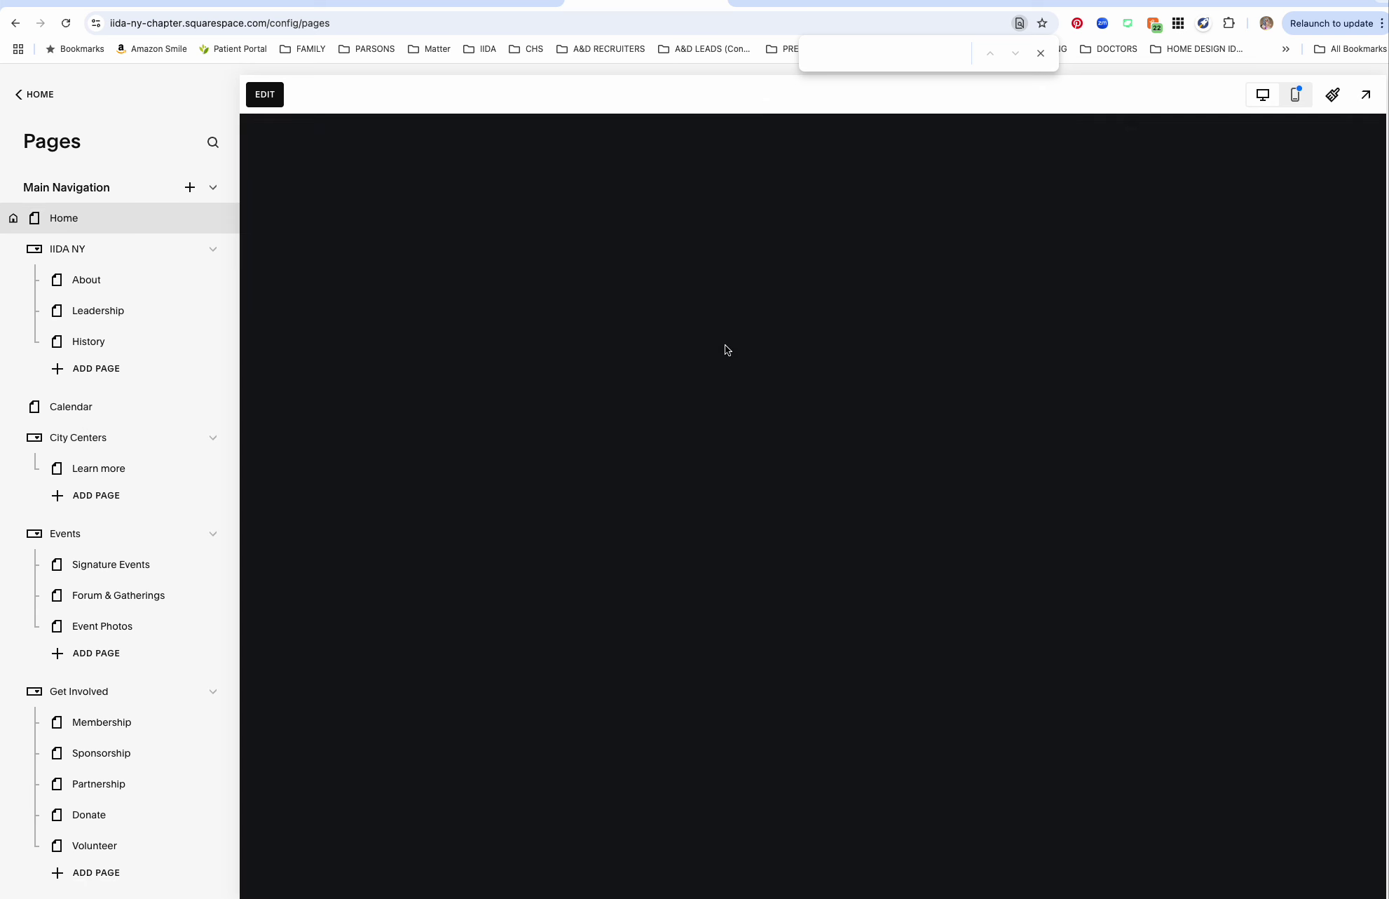
scroll(724, 329, "down", 10)
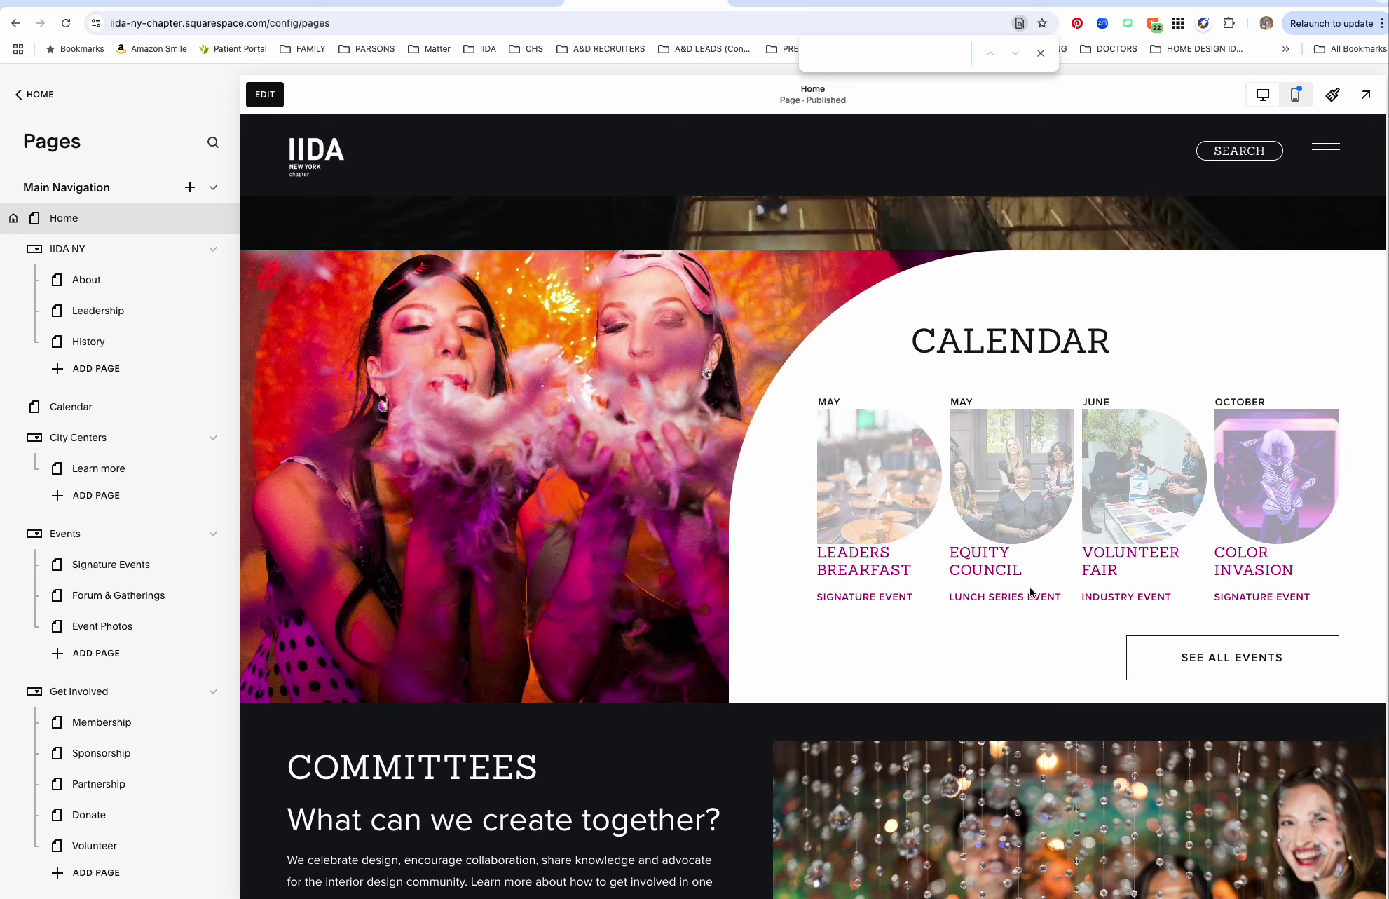
left_click(266, 94)
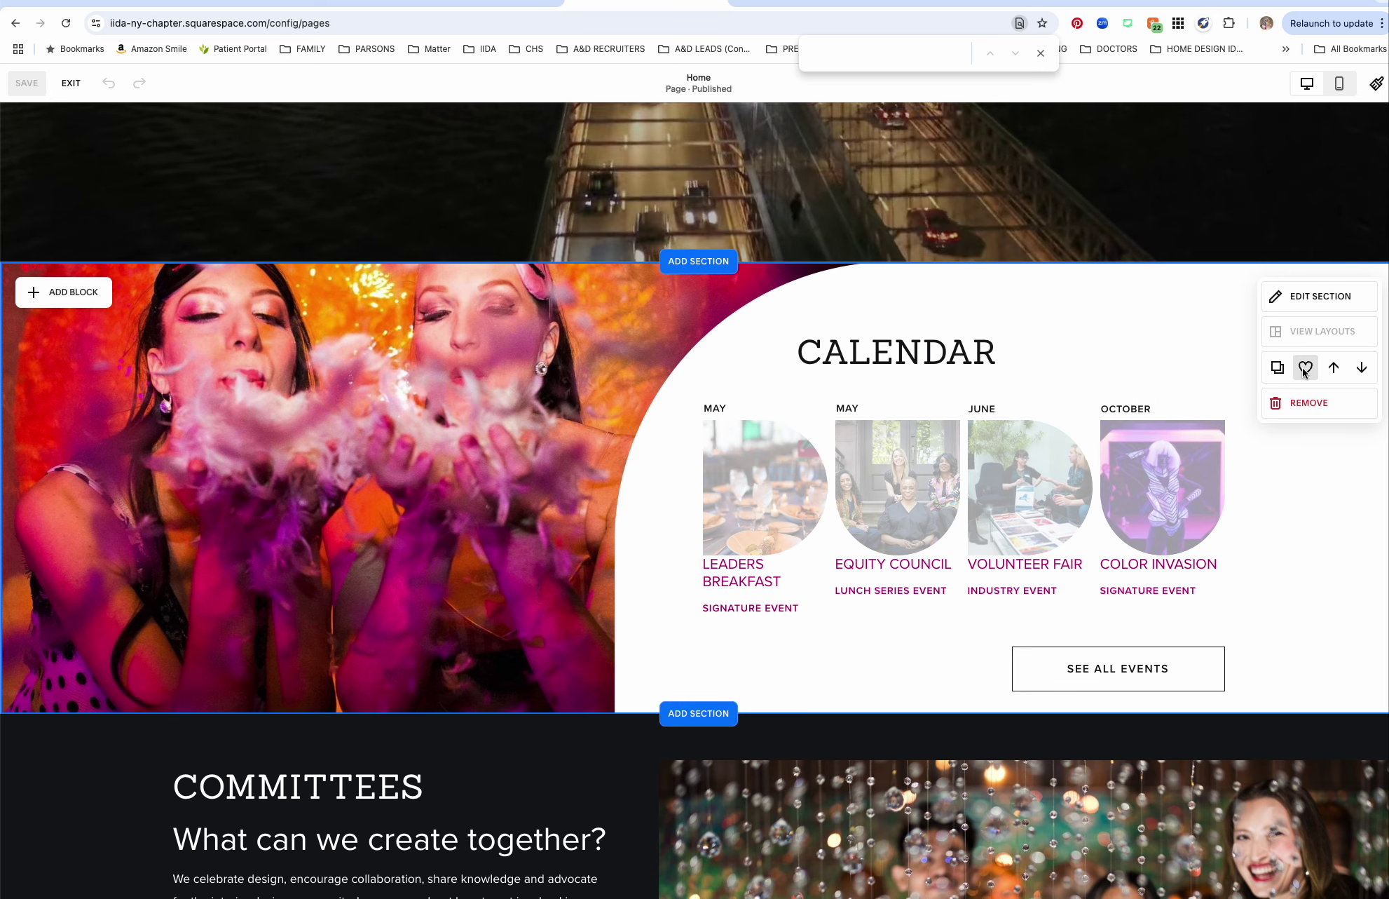
scroll(1305, 367, "down", 1)
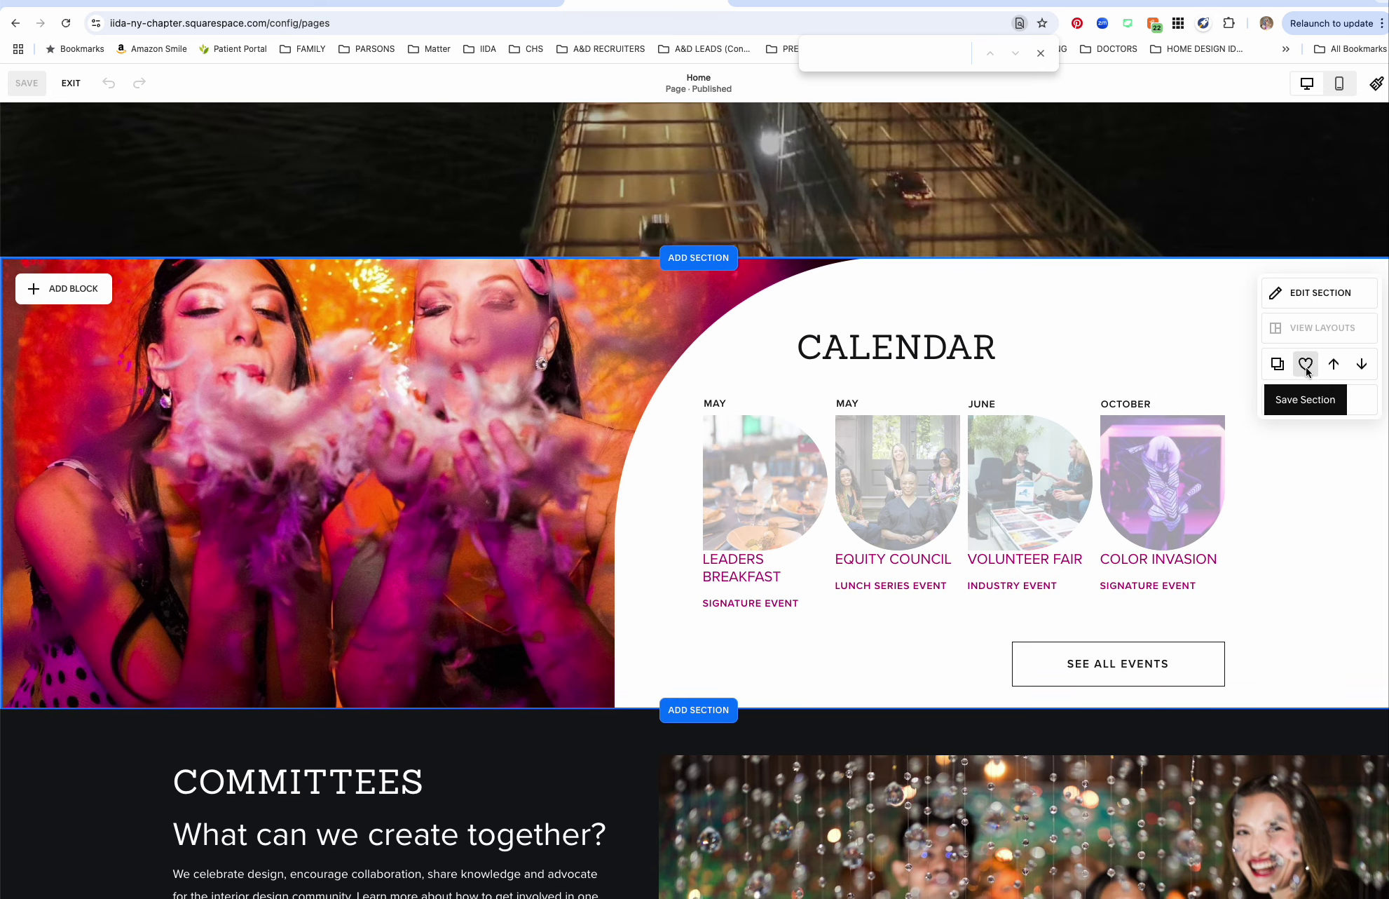
left_click(1304, 357)
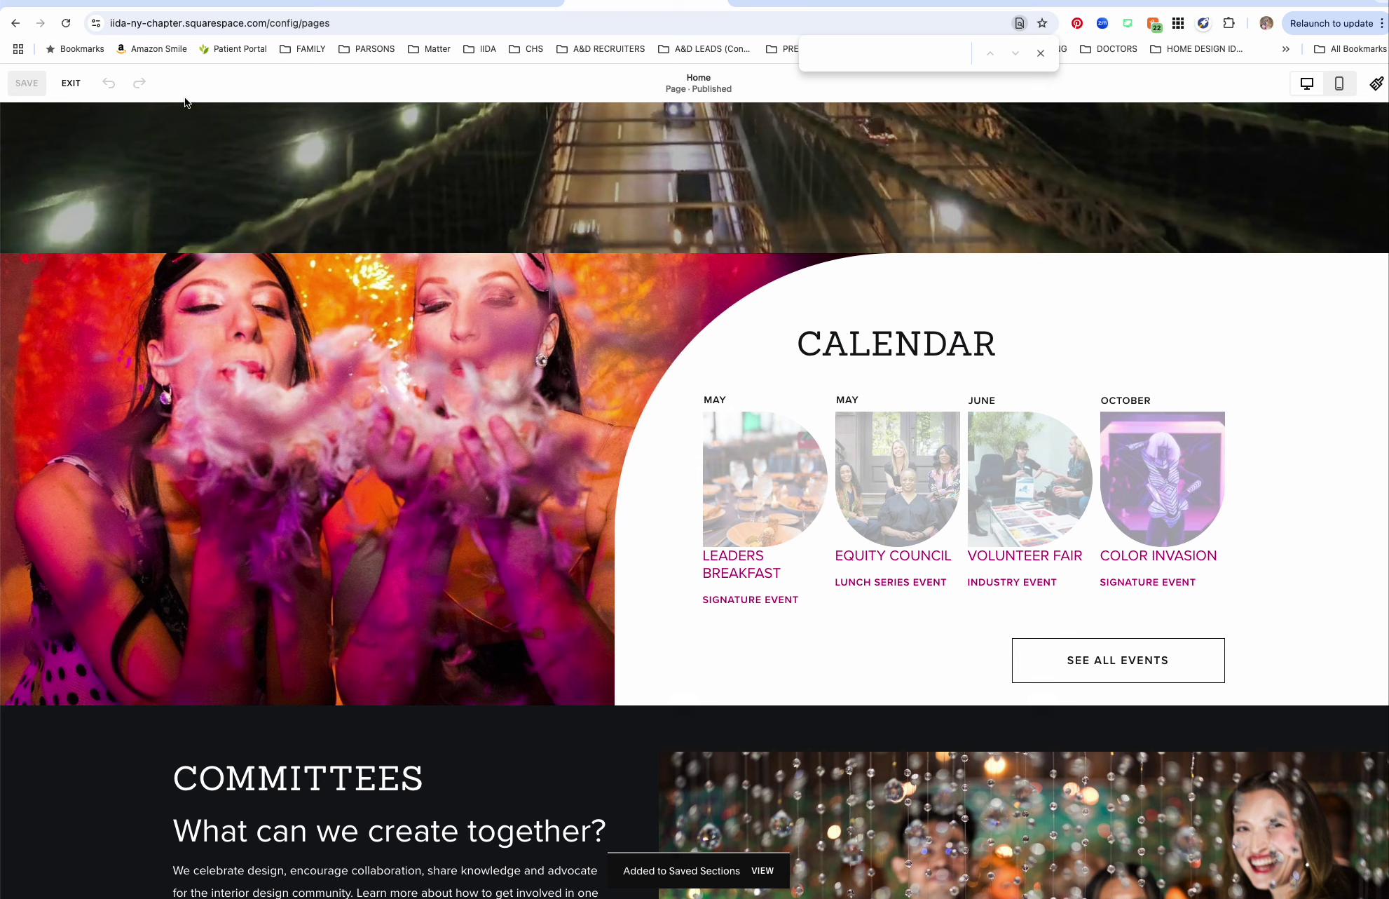
left_click(71, 83)
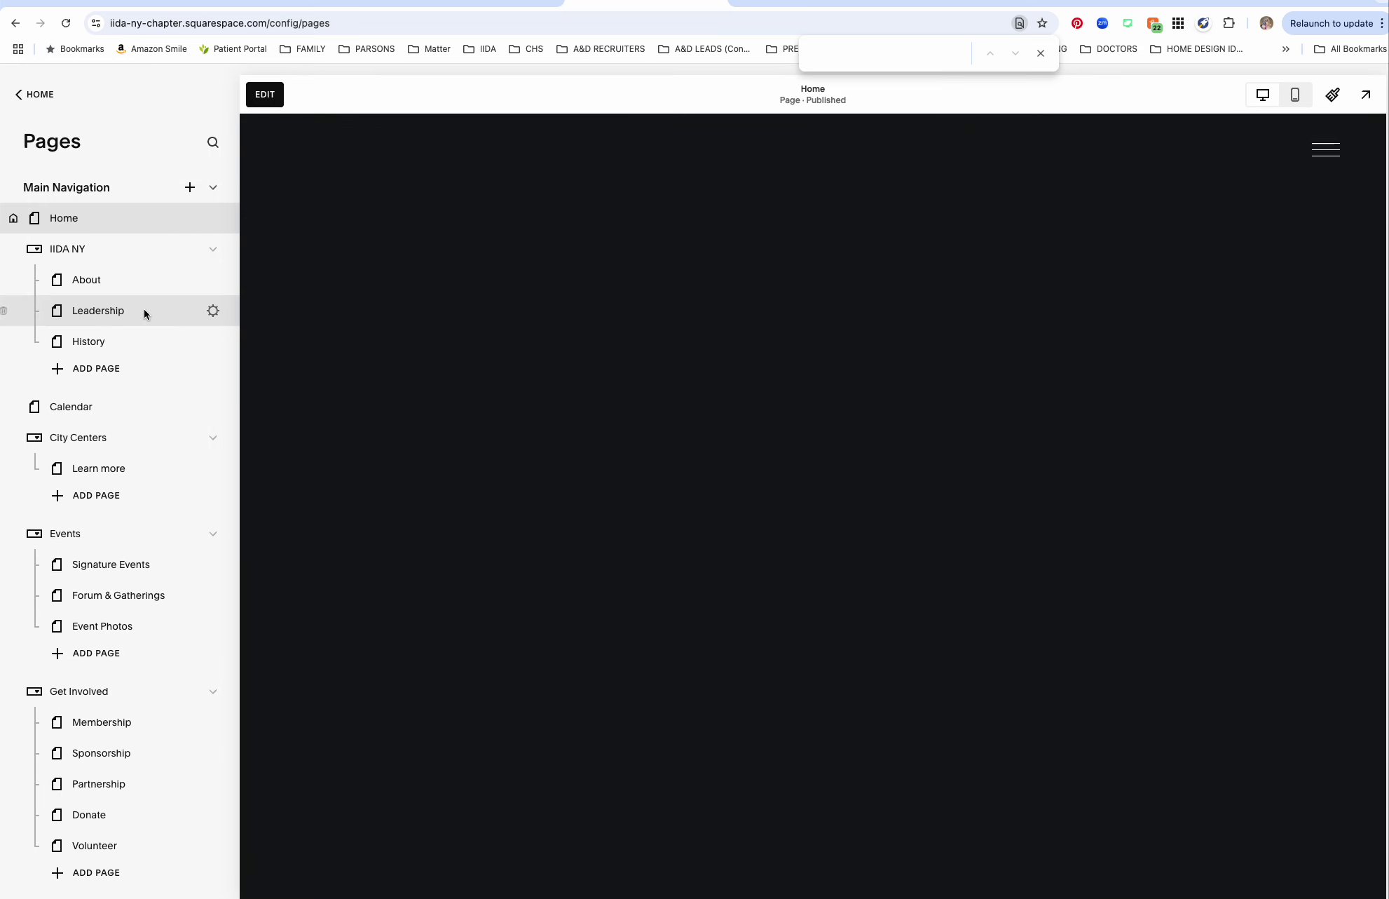
Open the Test File page for editing and insert the saved CALENDAR section below the first section.
scroll(143, 308, "down", 10)
left_click(109, 677)
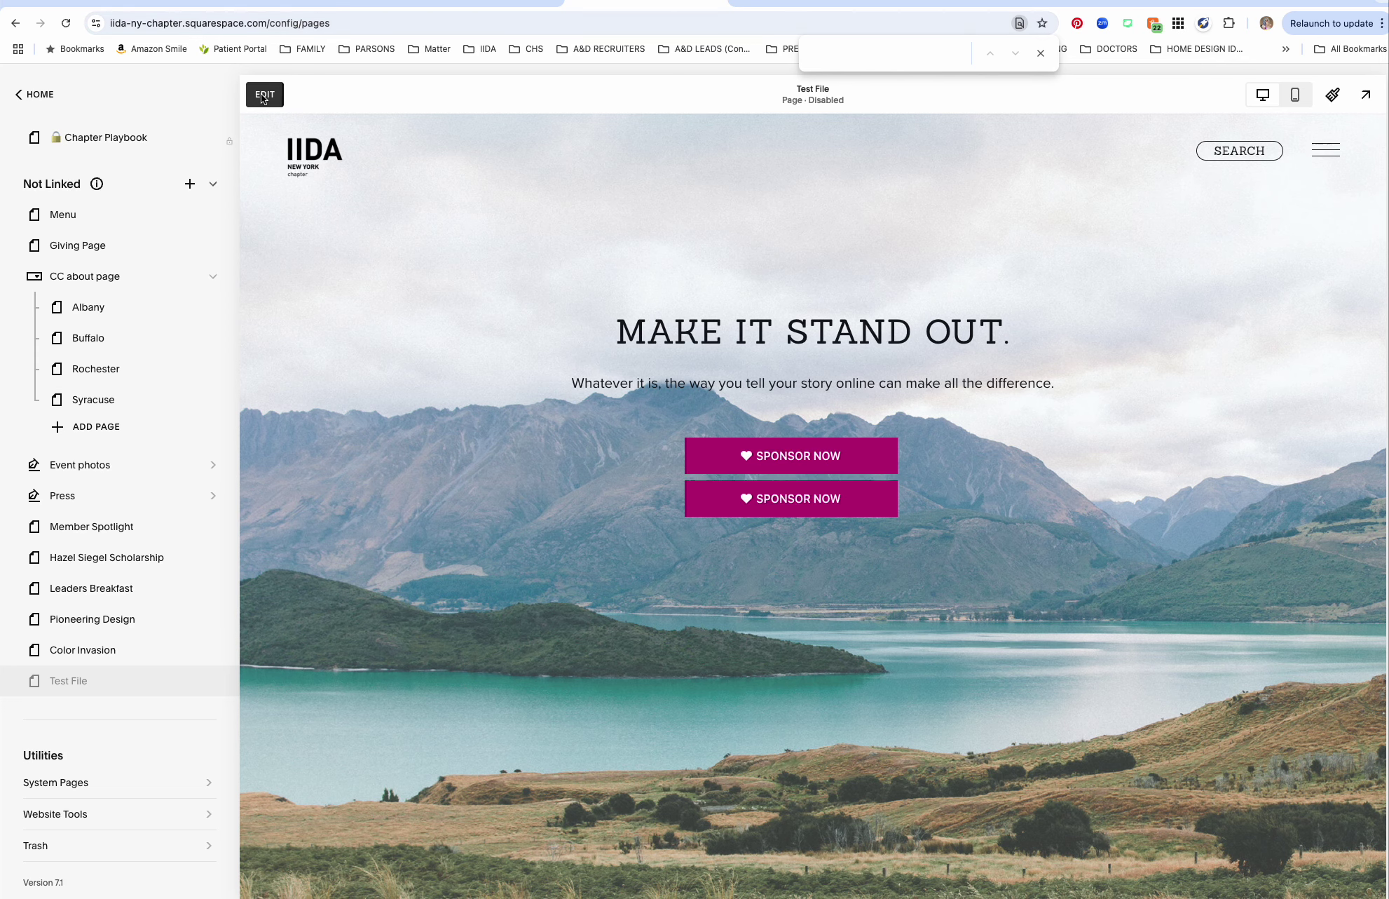
left_click(264, 94)
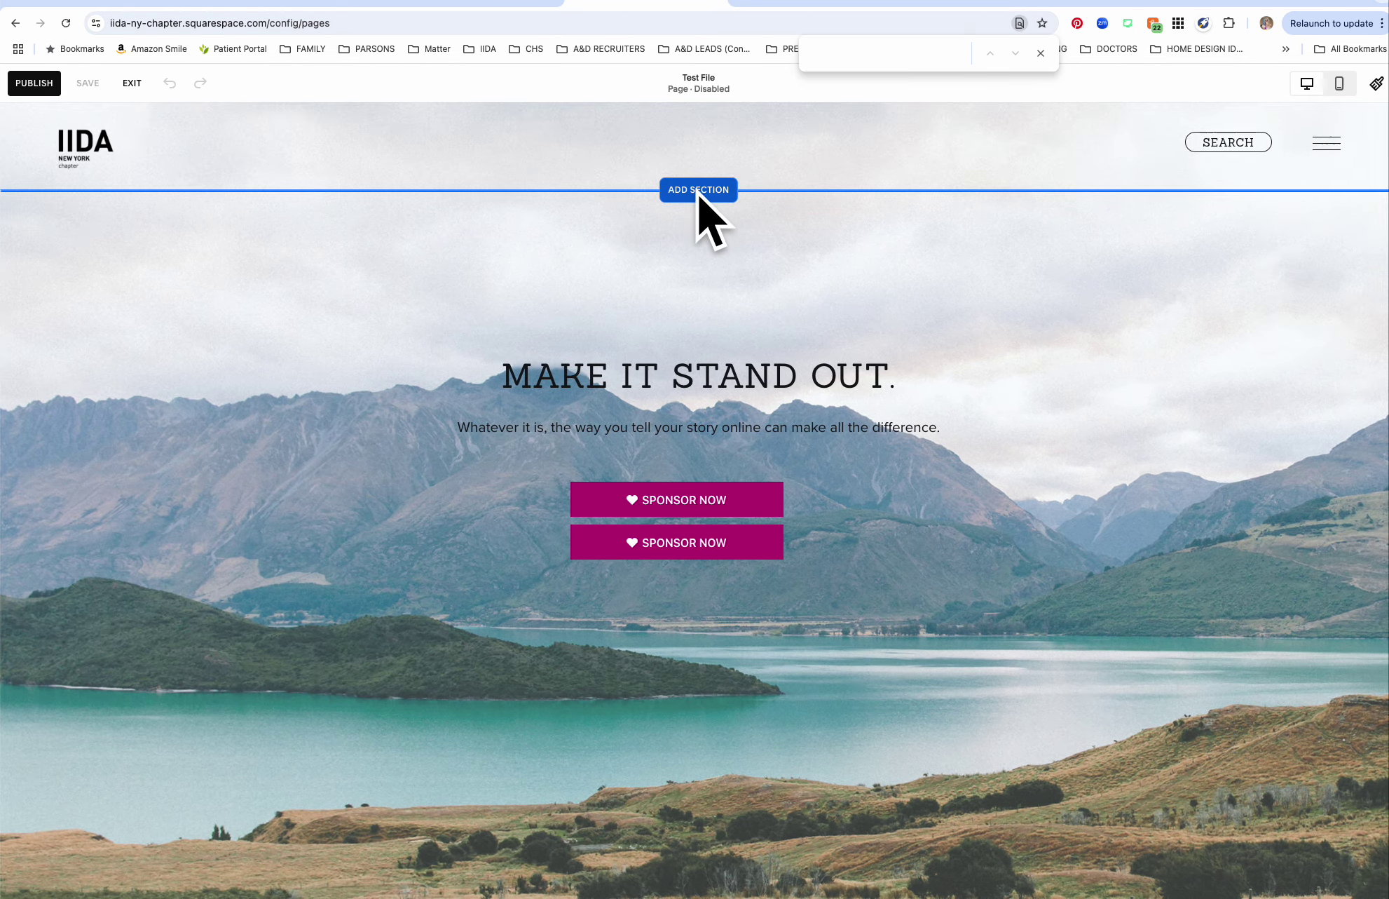
scroll(717, 267, "down", 3)
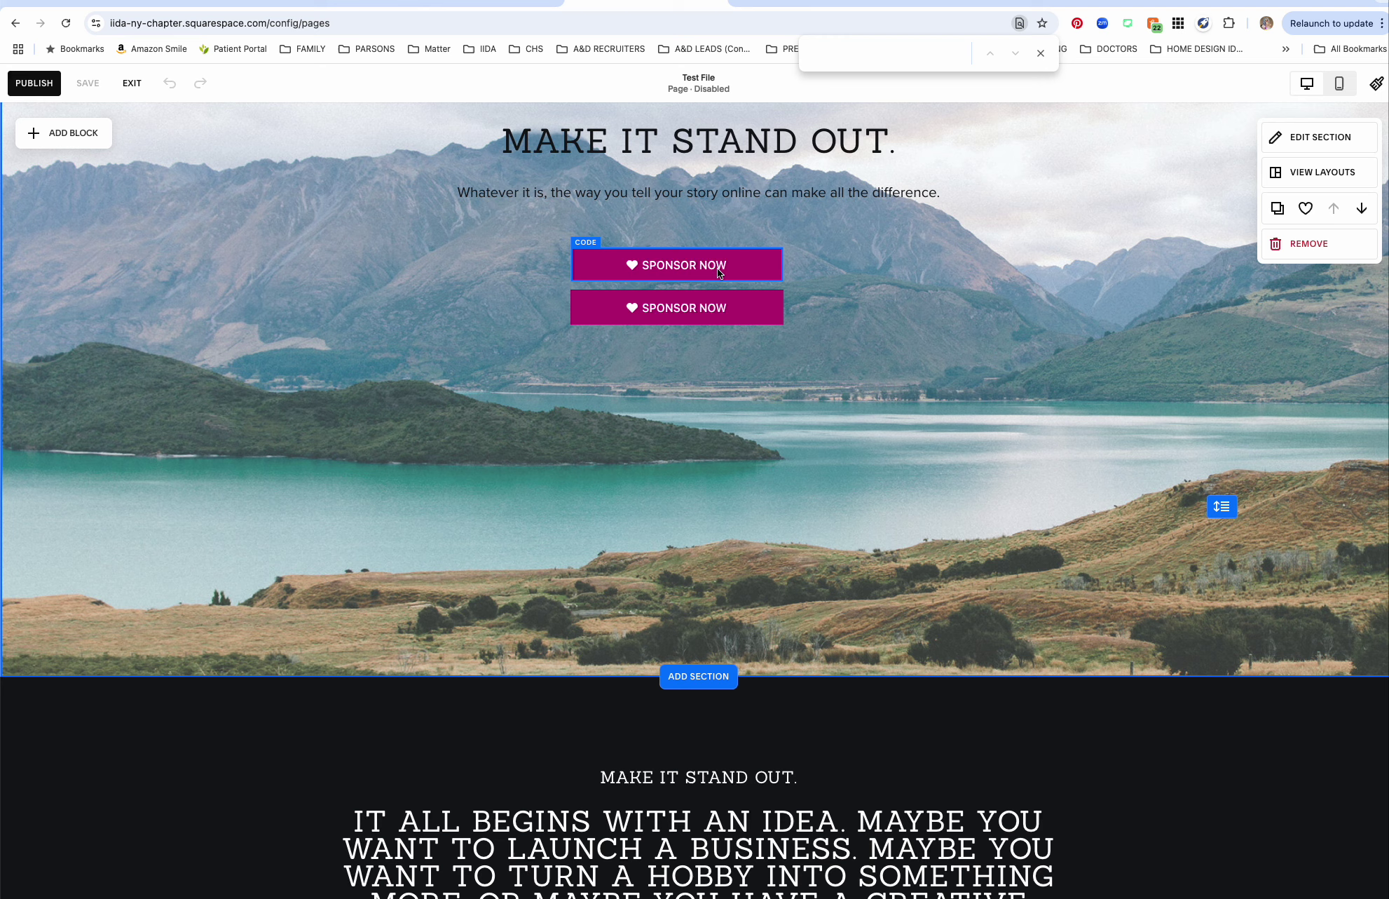
left_click(705, 678)
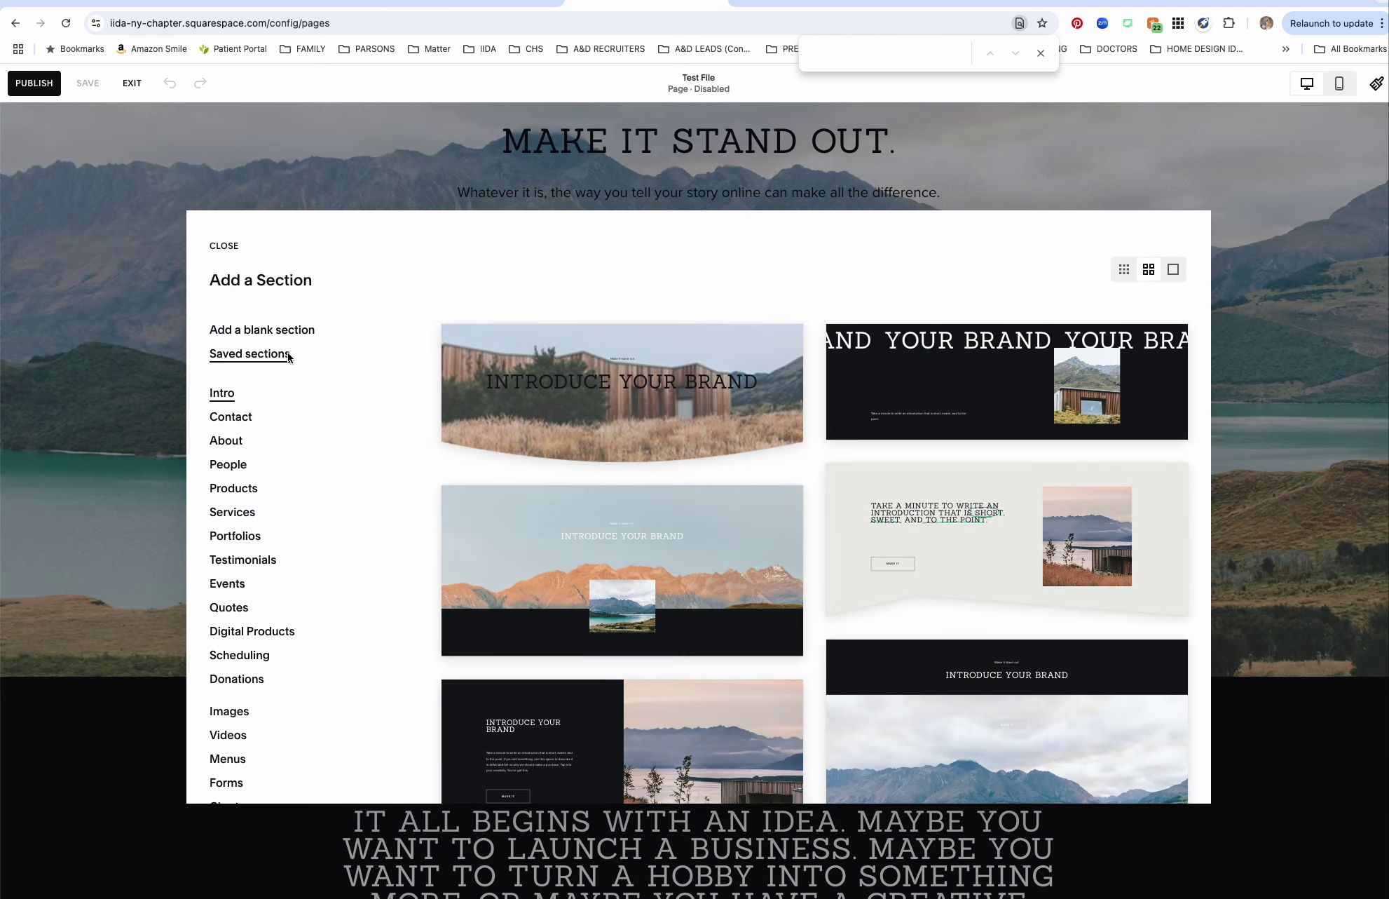
left_click(215, 357)
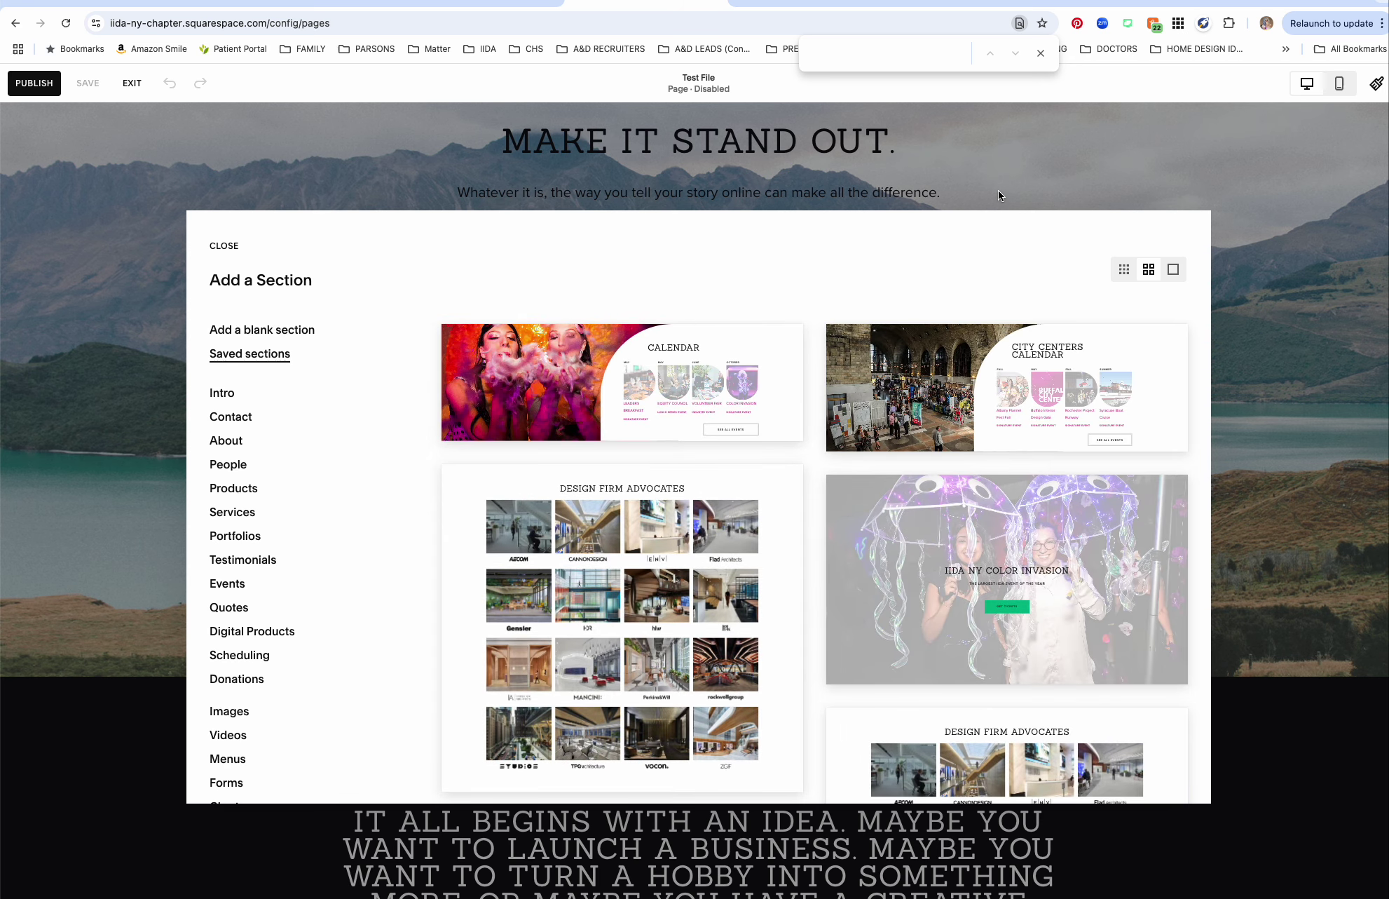
left_click(750, 341)
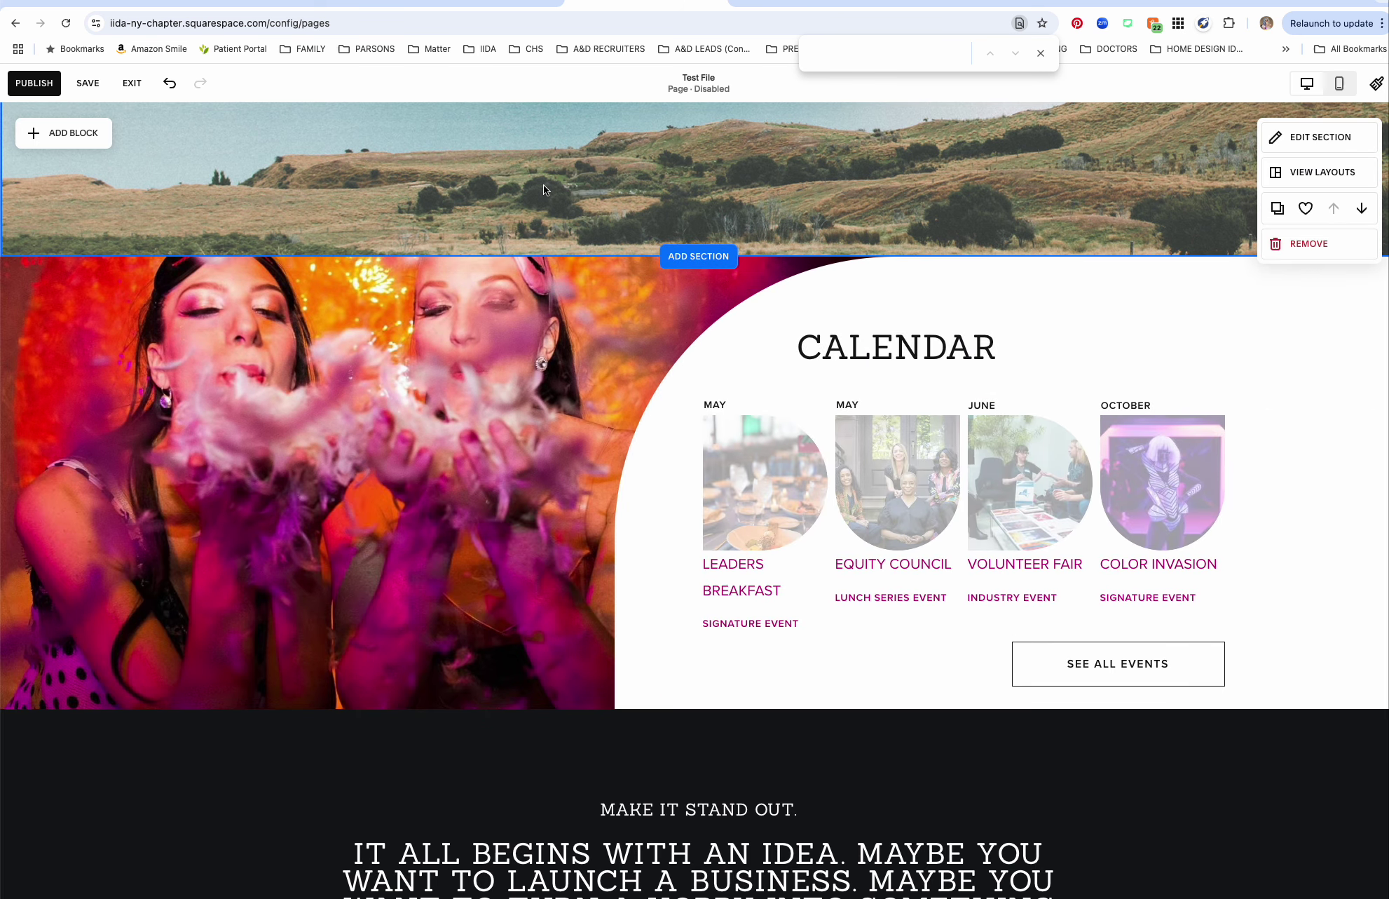
Remove the dark MAKE IT STAND OUT text section directly below the CALENDAR section.
scroll(571, 241, "down", 3)
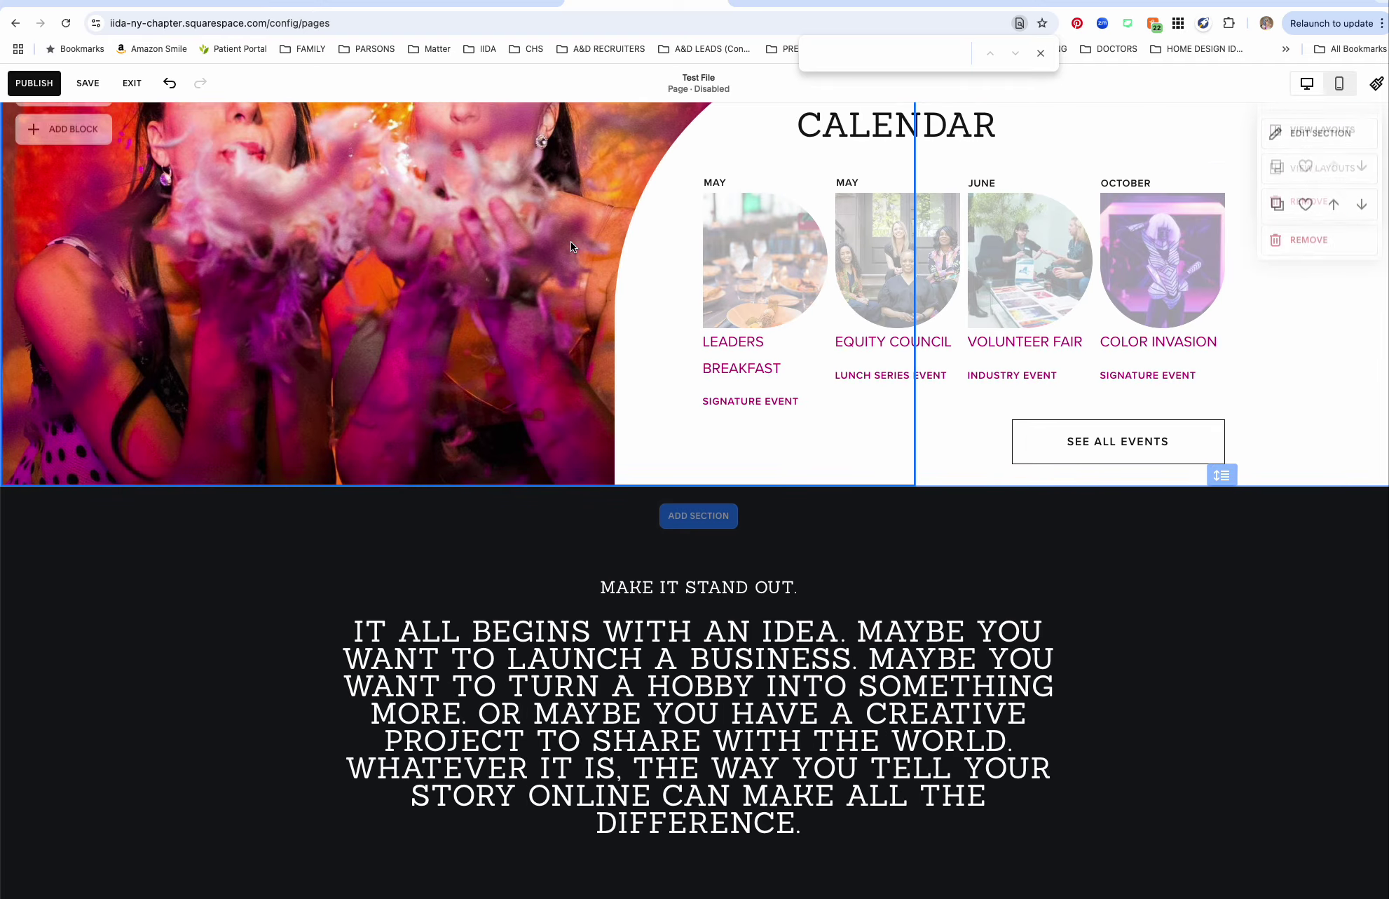
scroll(570, 241, "down", 3)
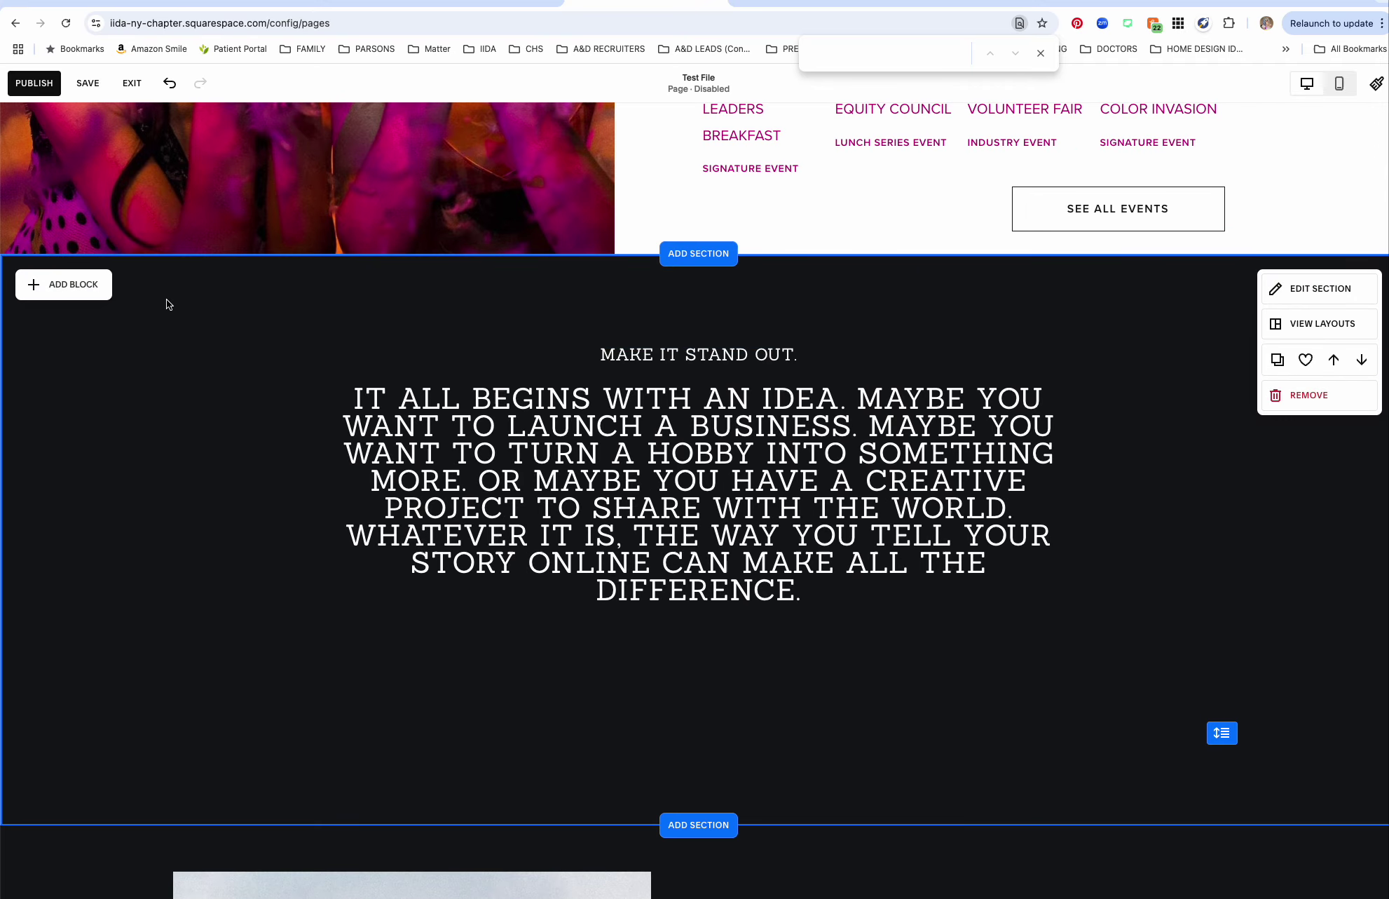
left_click(1308, 396)
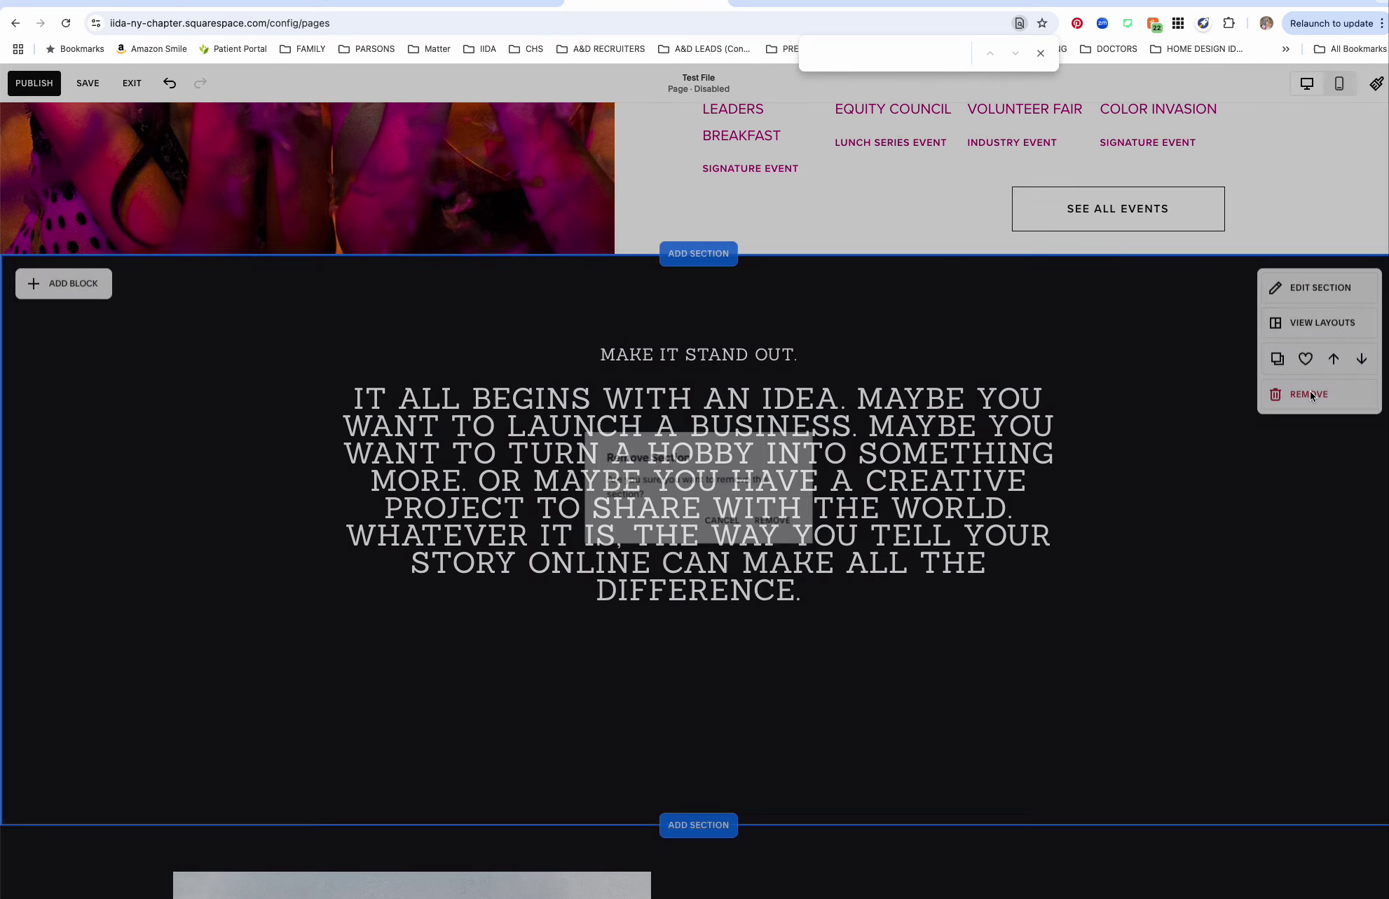
left_click(775, 522)
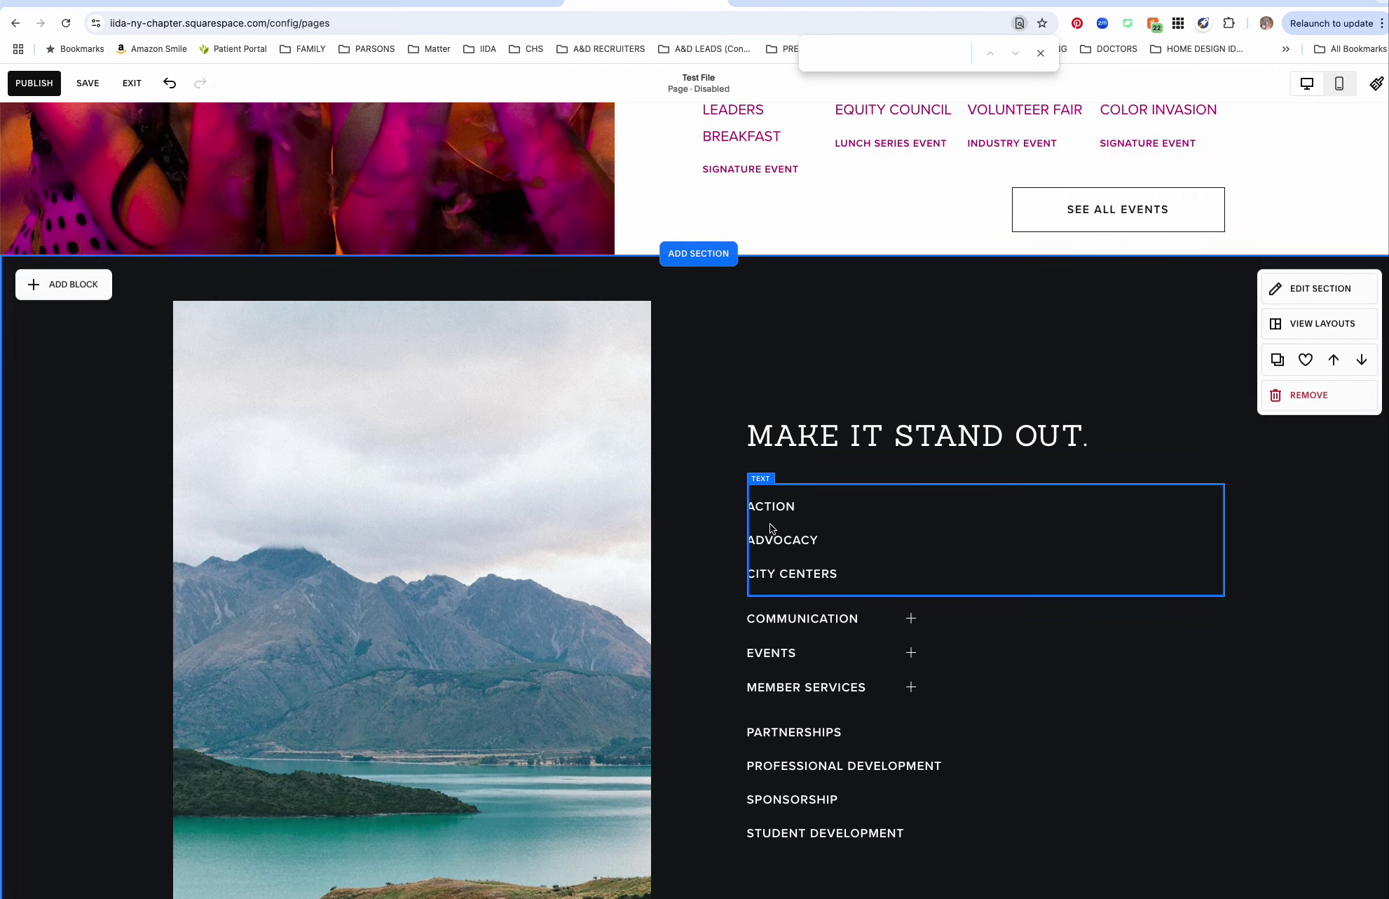
Inspect the content and link settings of the first event image in the CALENDAR section, and close them.
scroll(770, 526, "up", 10)
scroll(770, 523, "up", 2)
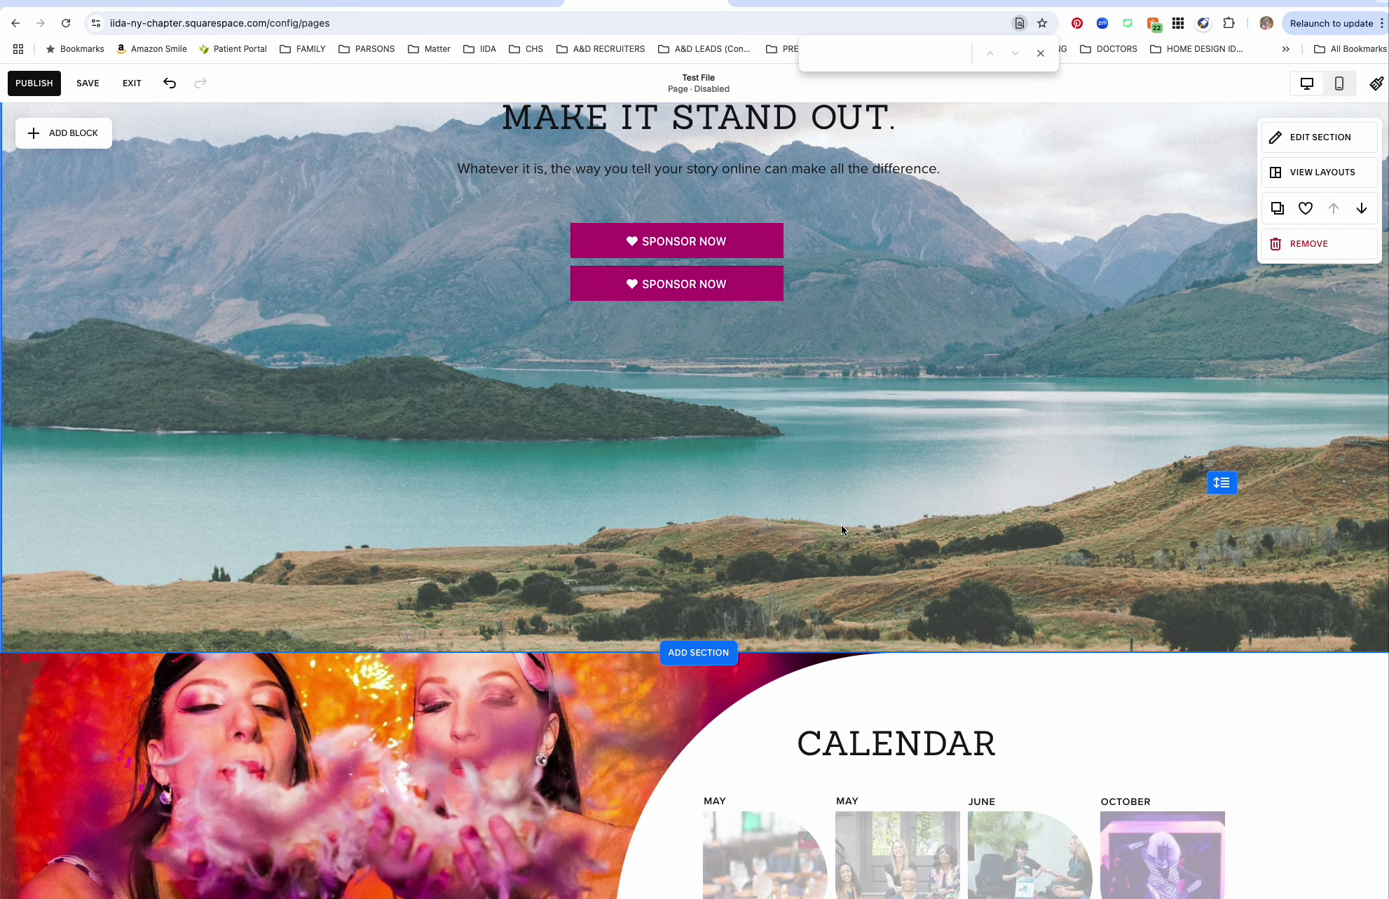
scroll(841, 529, "down", 4)
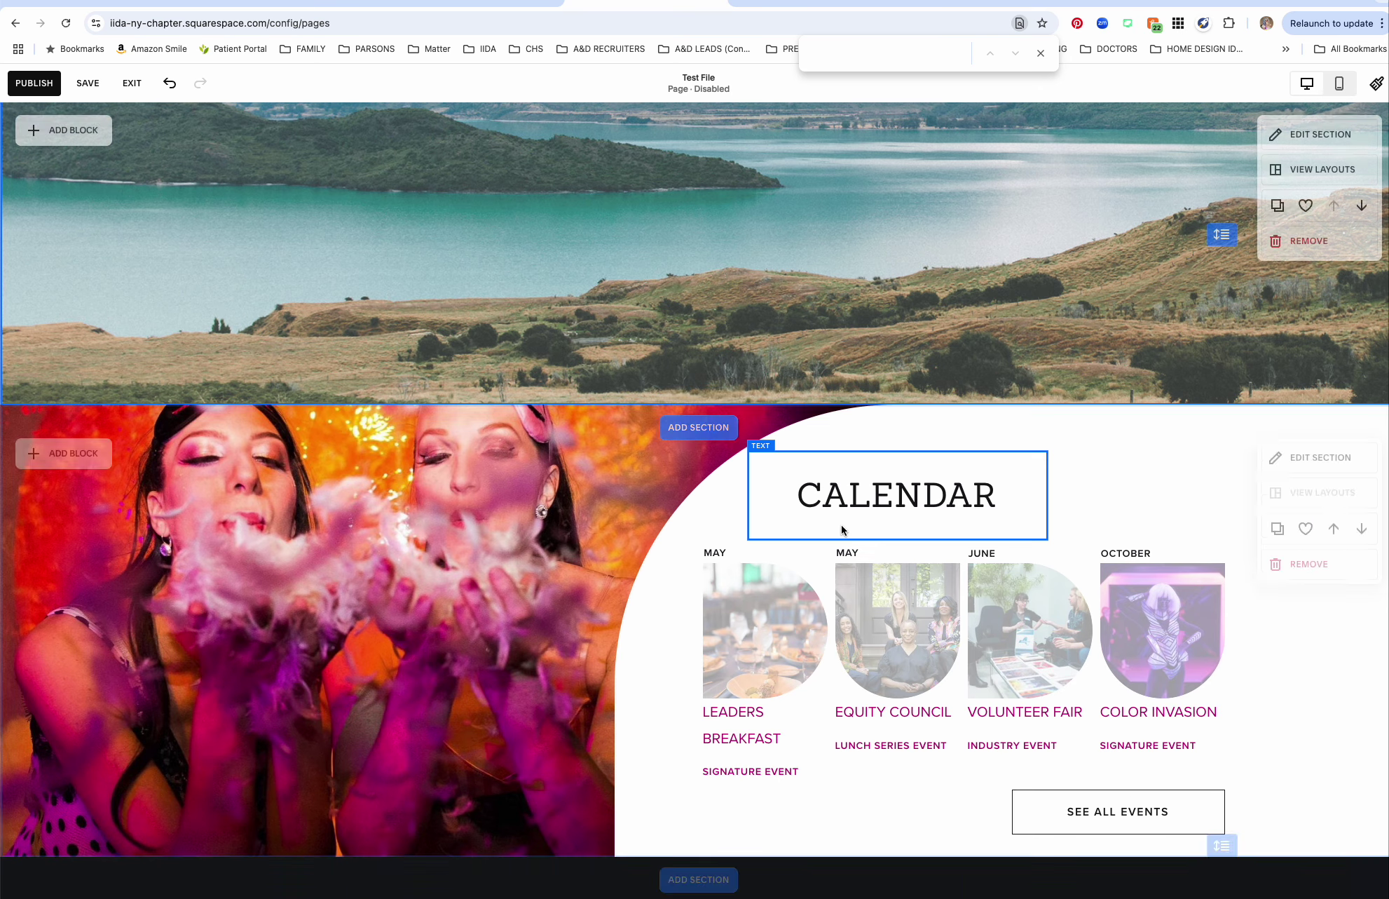
left_click(760, 617)
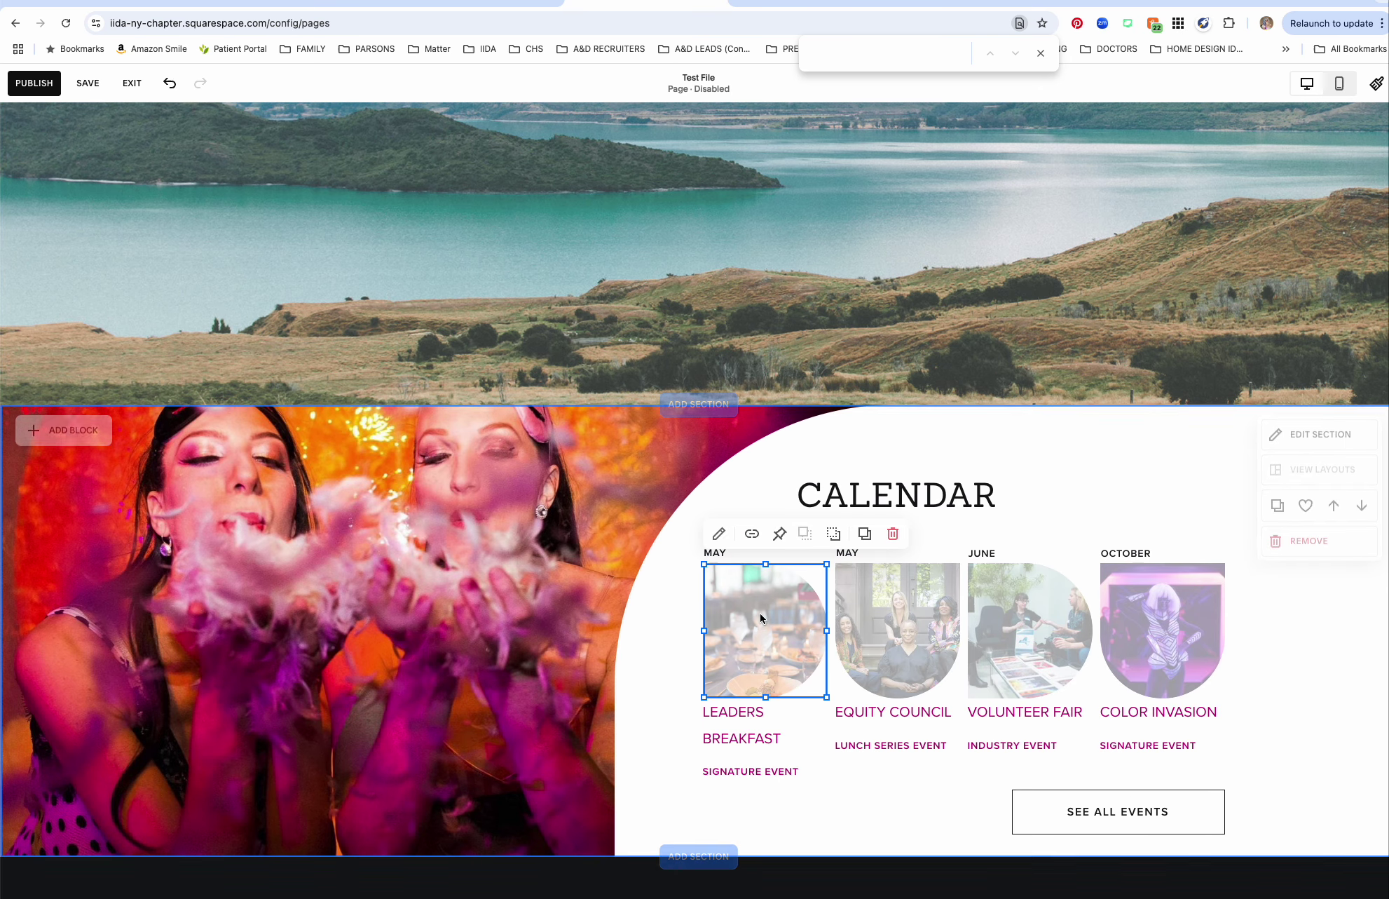
left_click(720, 535)
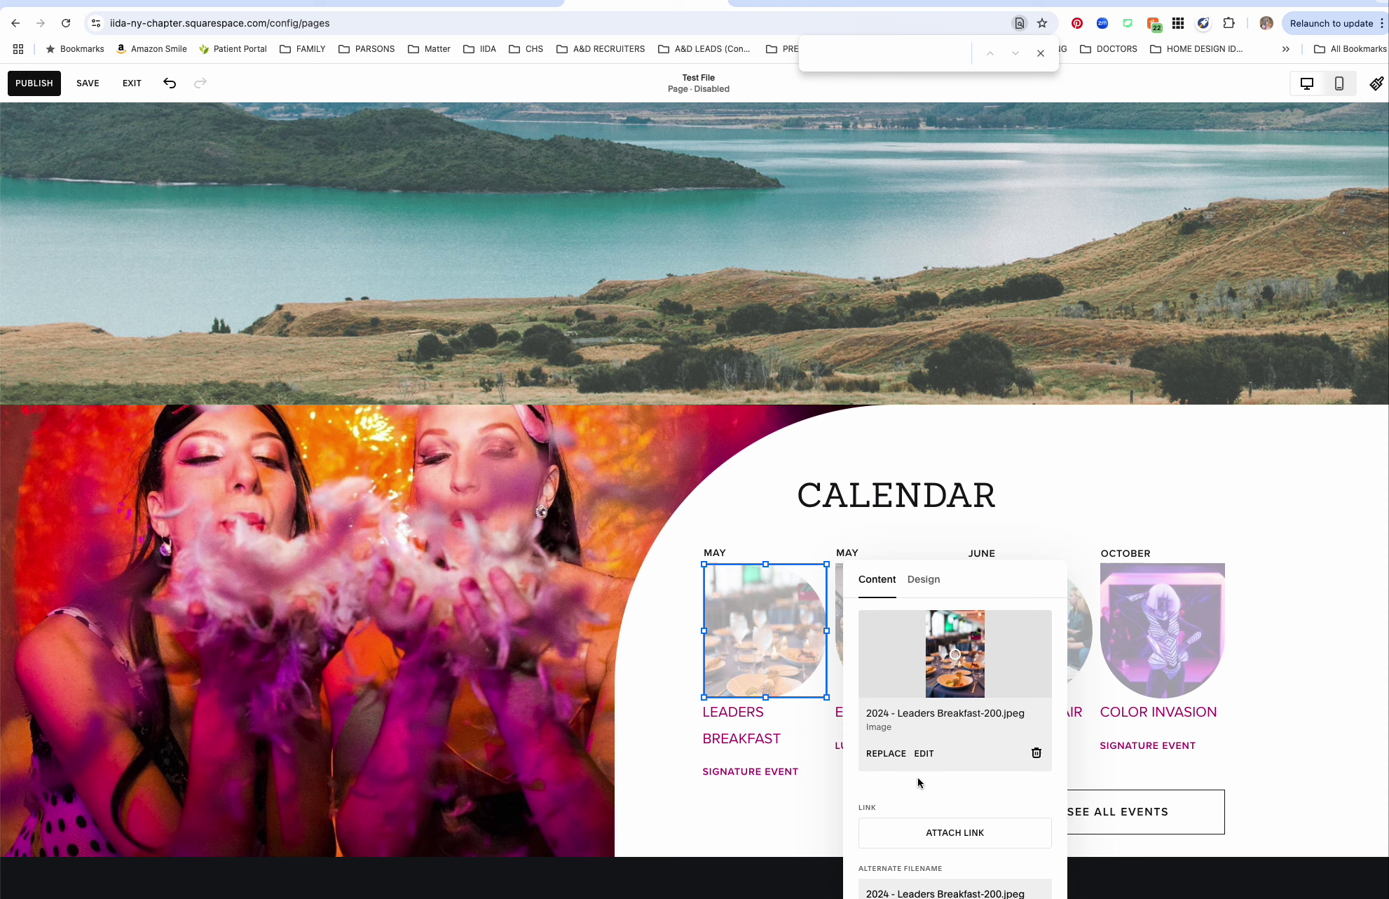
left_click(651, 763)
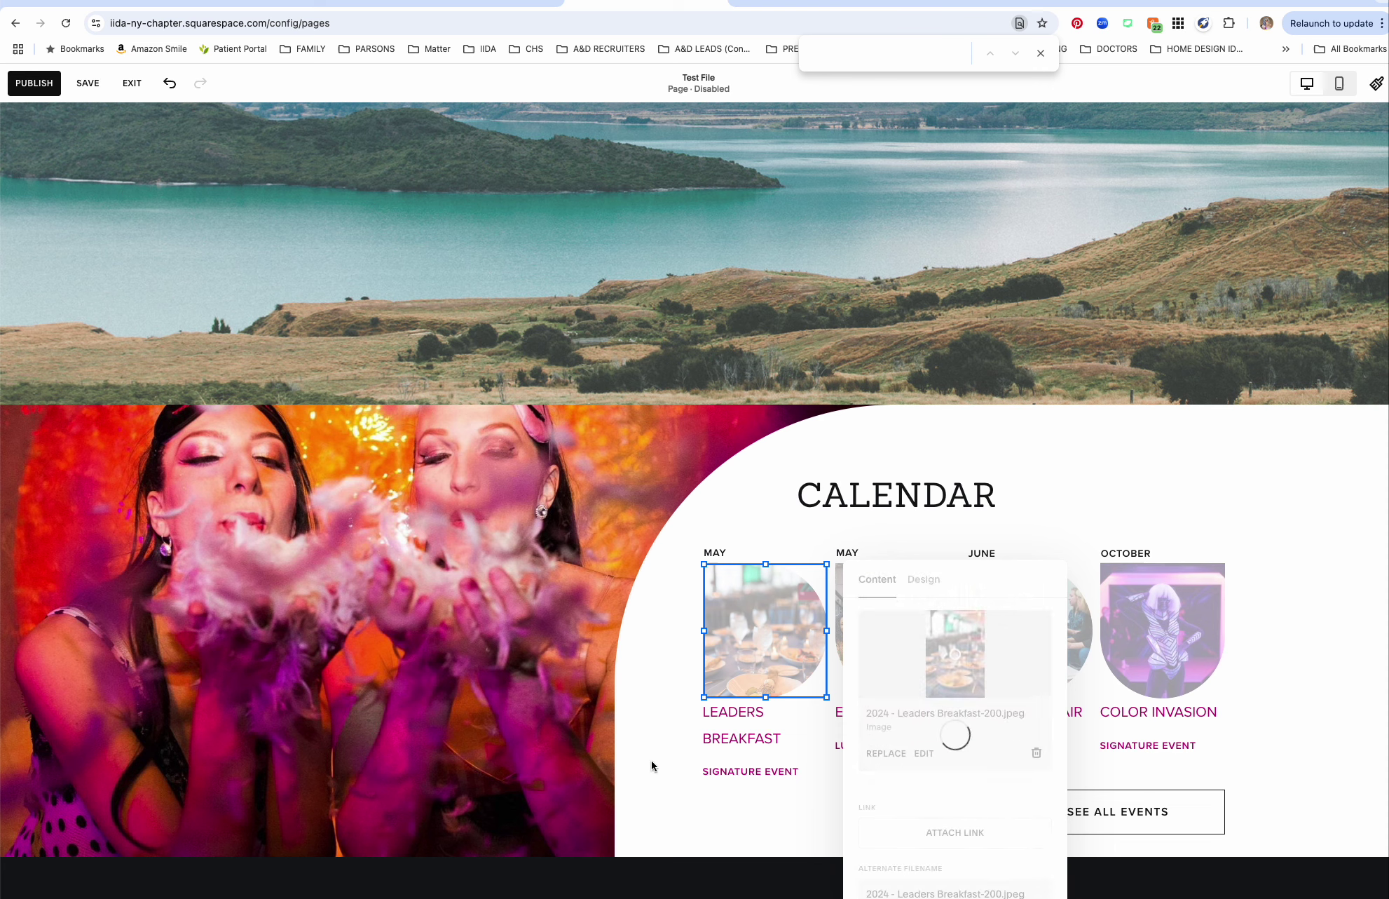
Try to link the LEADERS BREAKFAST text in the CALENDAR section to the Event Photos page.
left_click(750, 733)
left_click(719, 670)
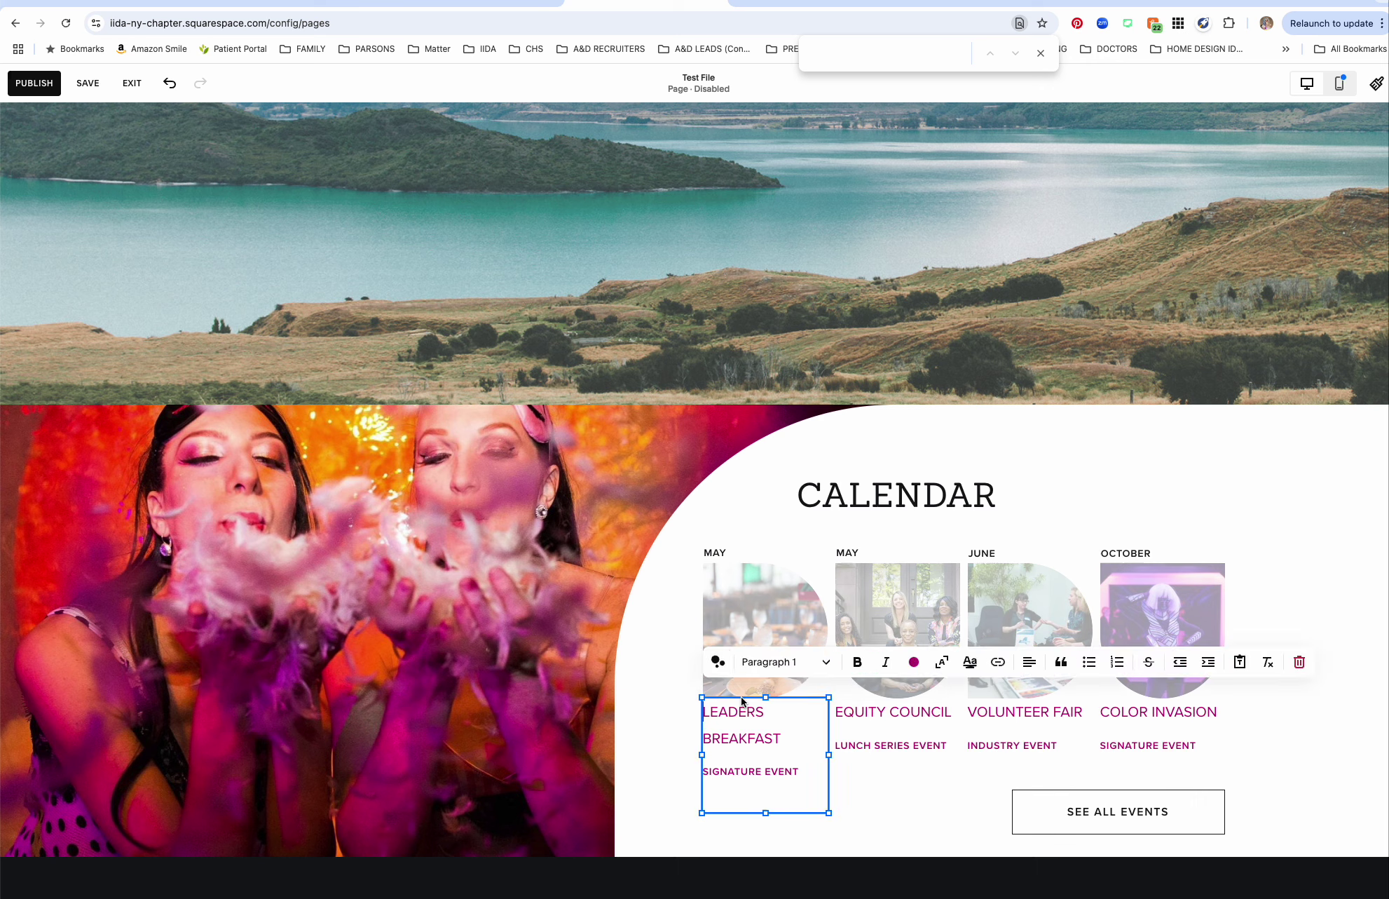
left_click_drag(776, 737, 698, 705)
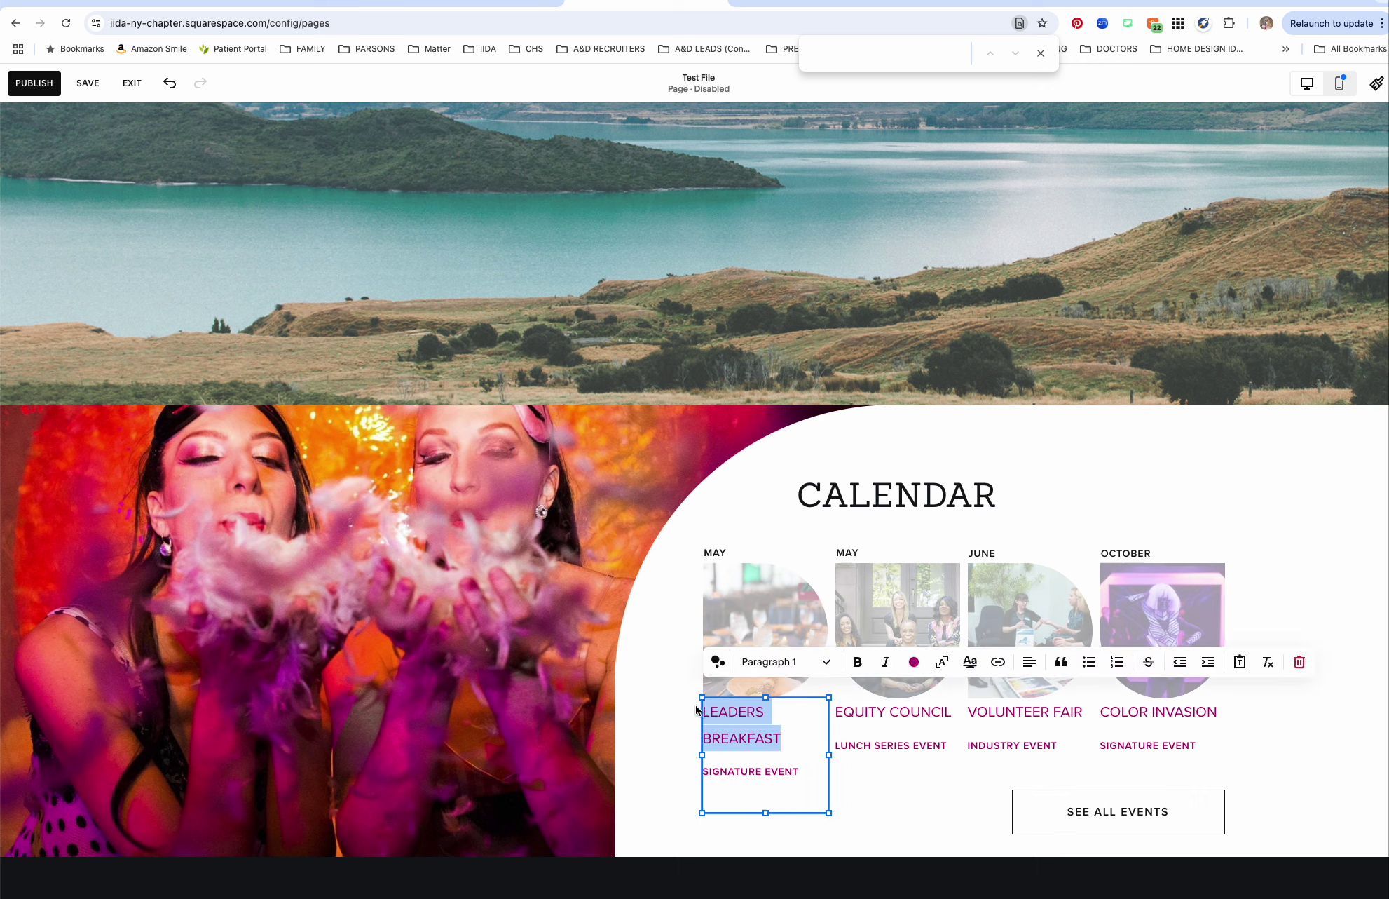
left_click(998, 663)
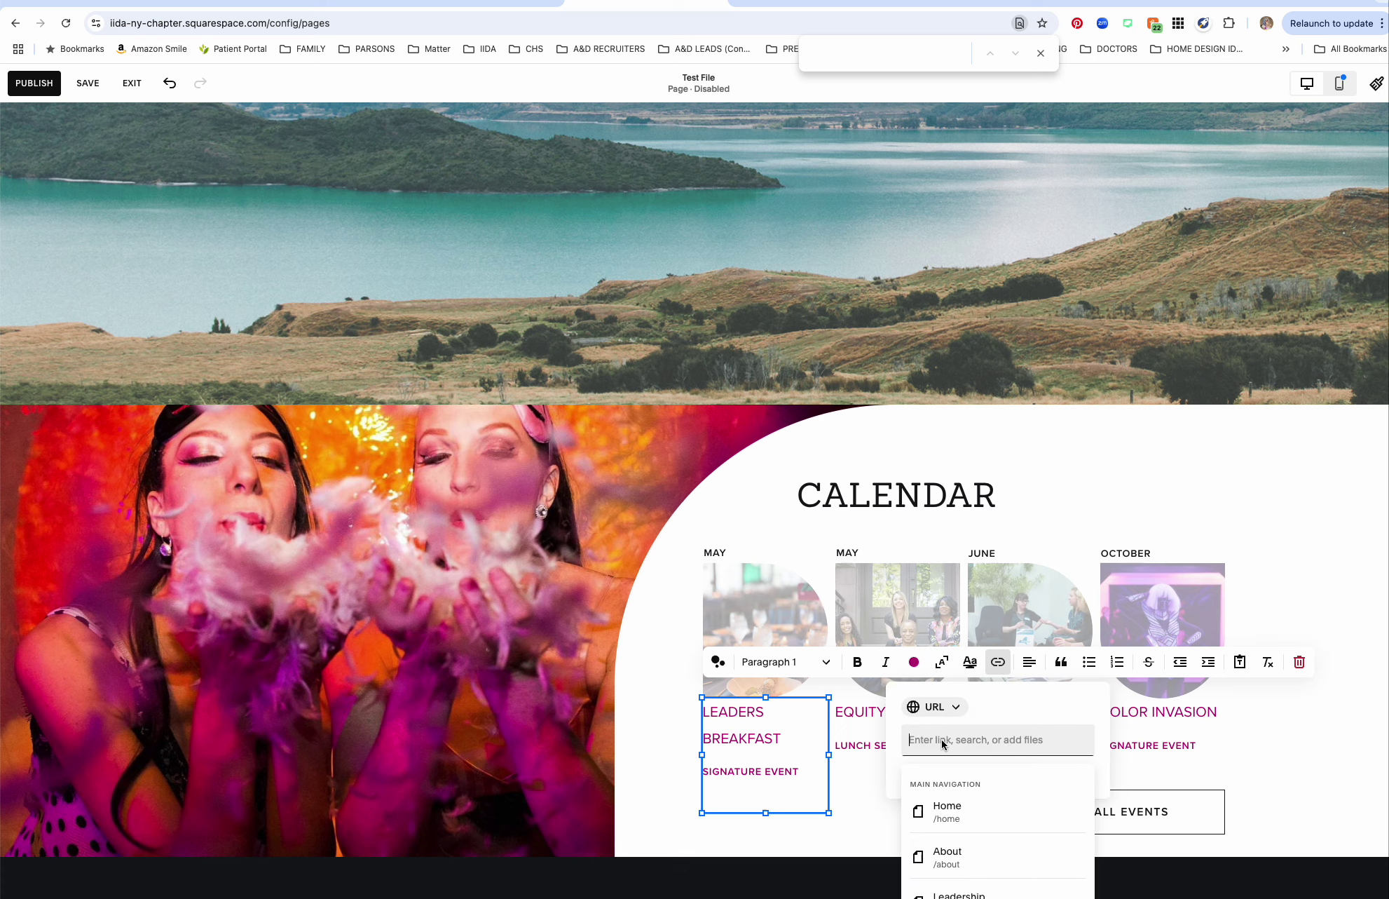
scroll(1260, 520, "down", 4)
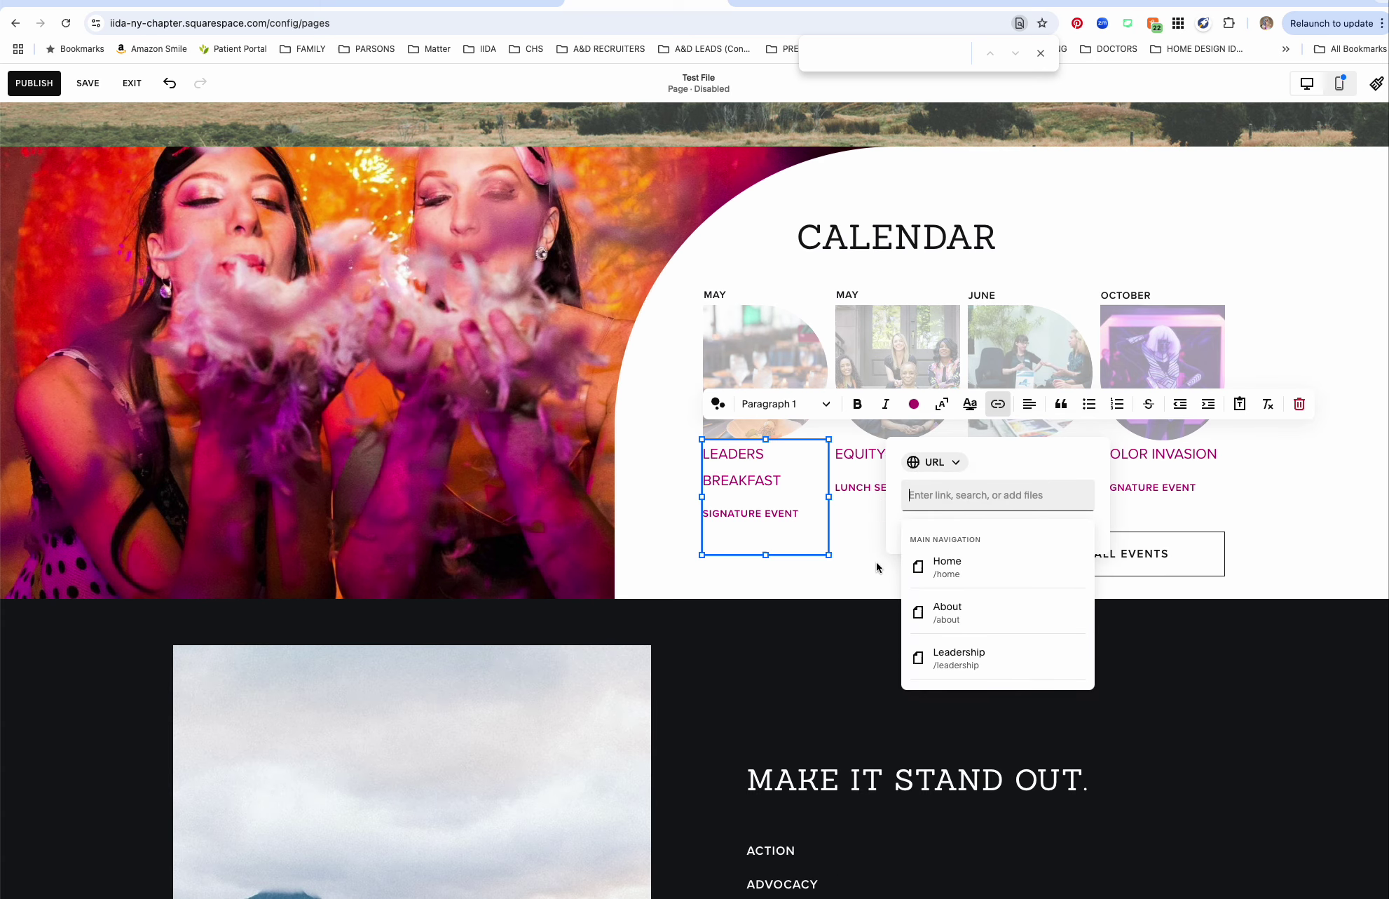
left_click(929, 495)
type("event p")
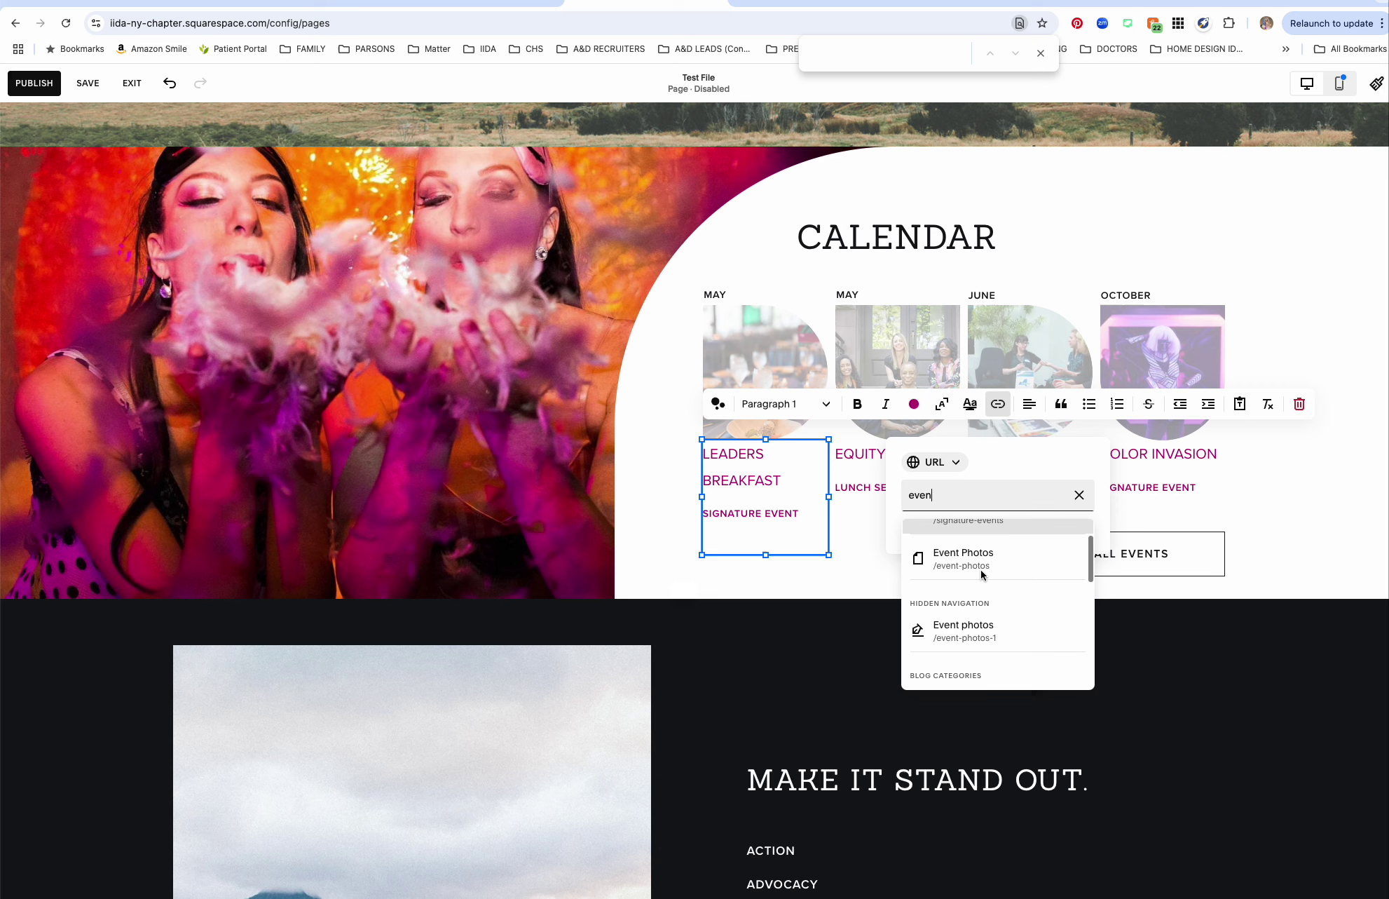
left_click(980, 568)
left_click(839, 568)
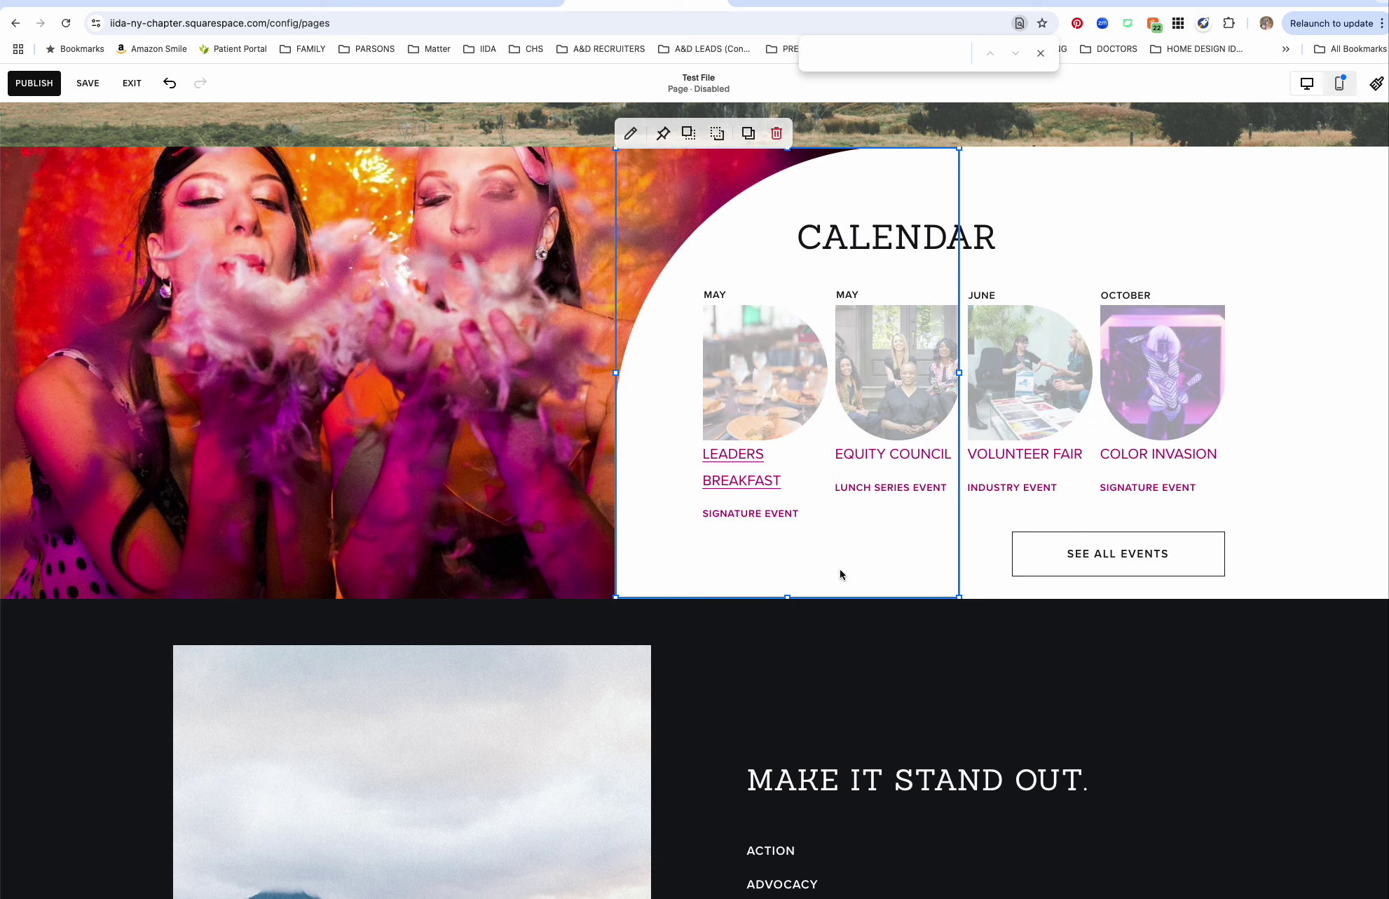
Change the LEADERS BREAKFAST text's link to the hidden Leaders Breakfast page, /leaders-breakfast.
left_click(783, 483)
left_click(719, 410)
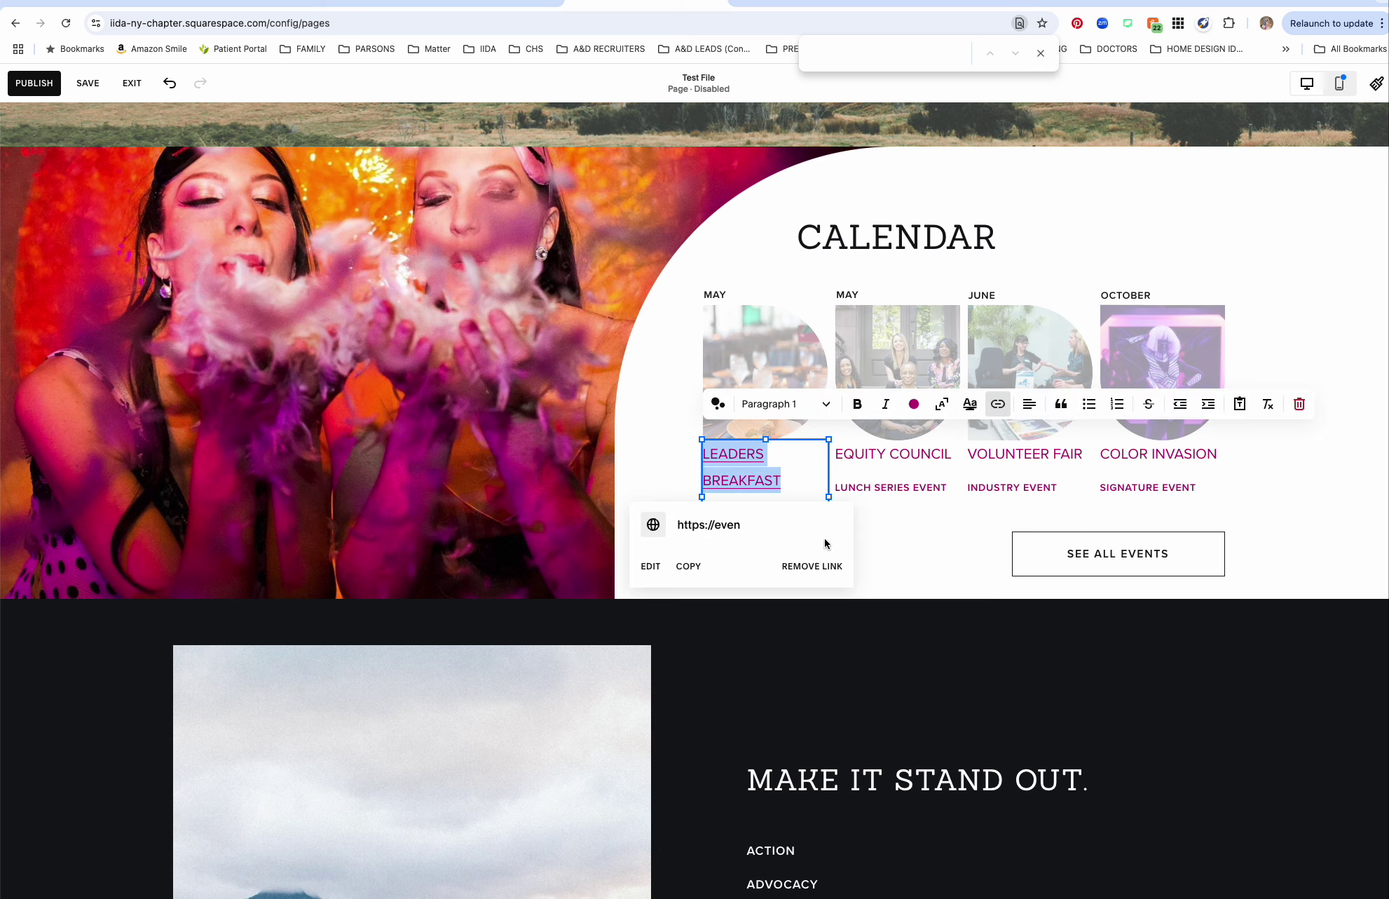
left_click(649, 565)
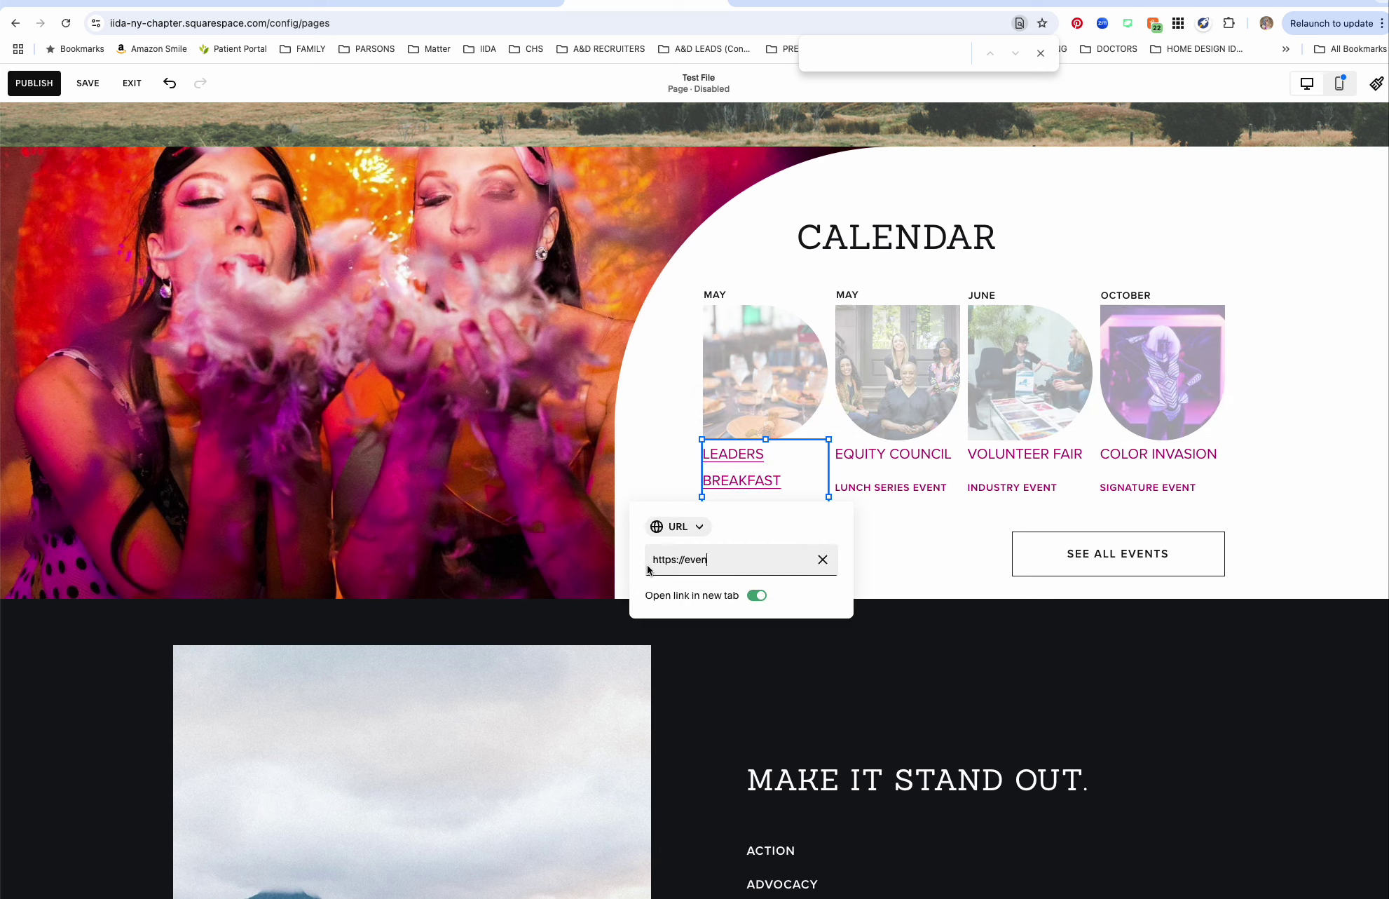
left_click(839, 518)
key("ctrl+a")
type("lea")
left_click(822, 560)
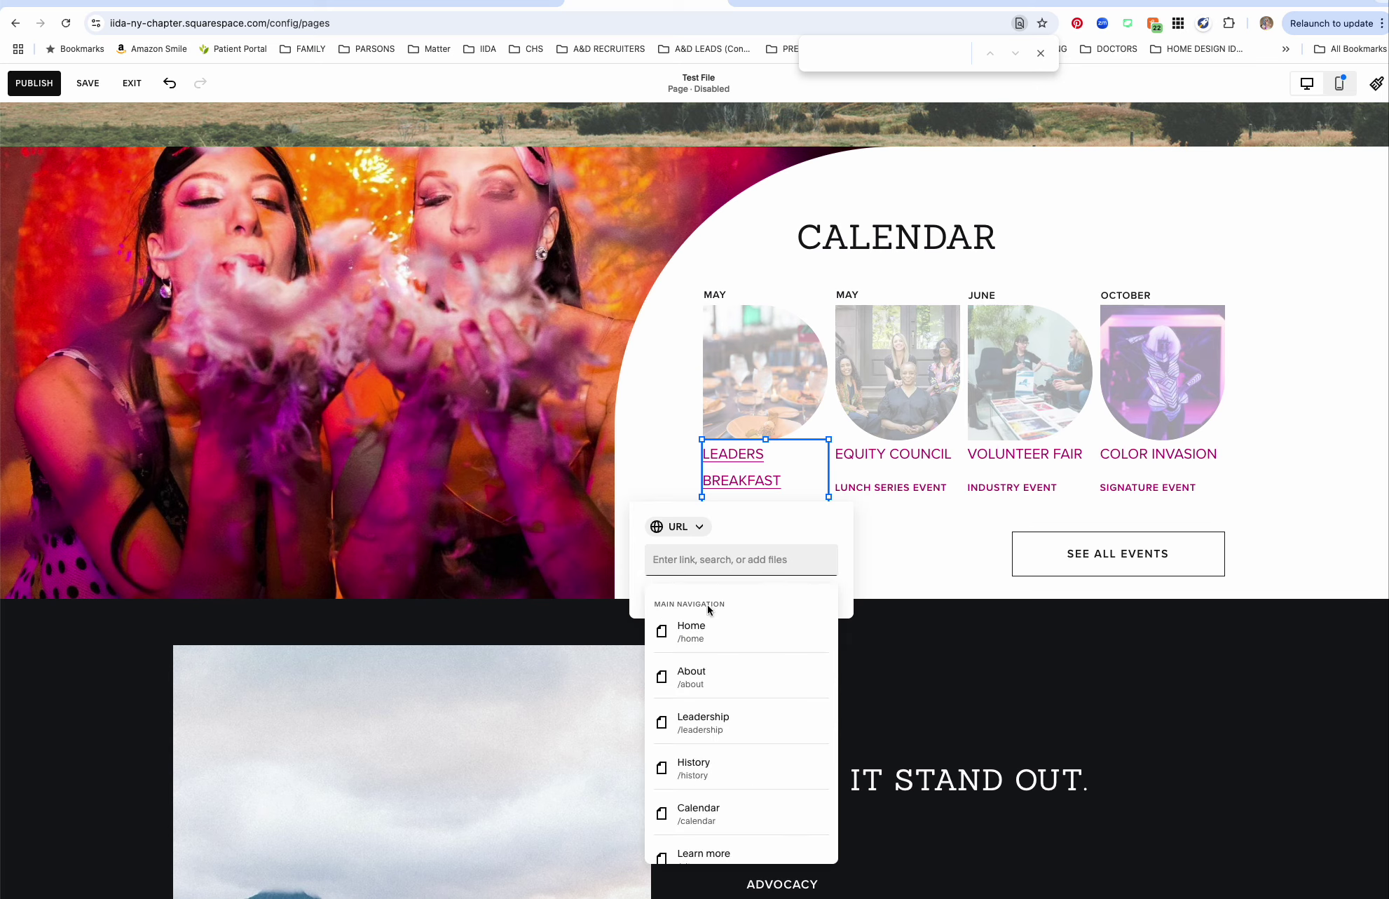
type("lead")
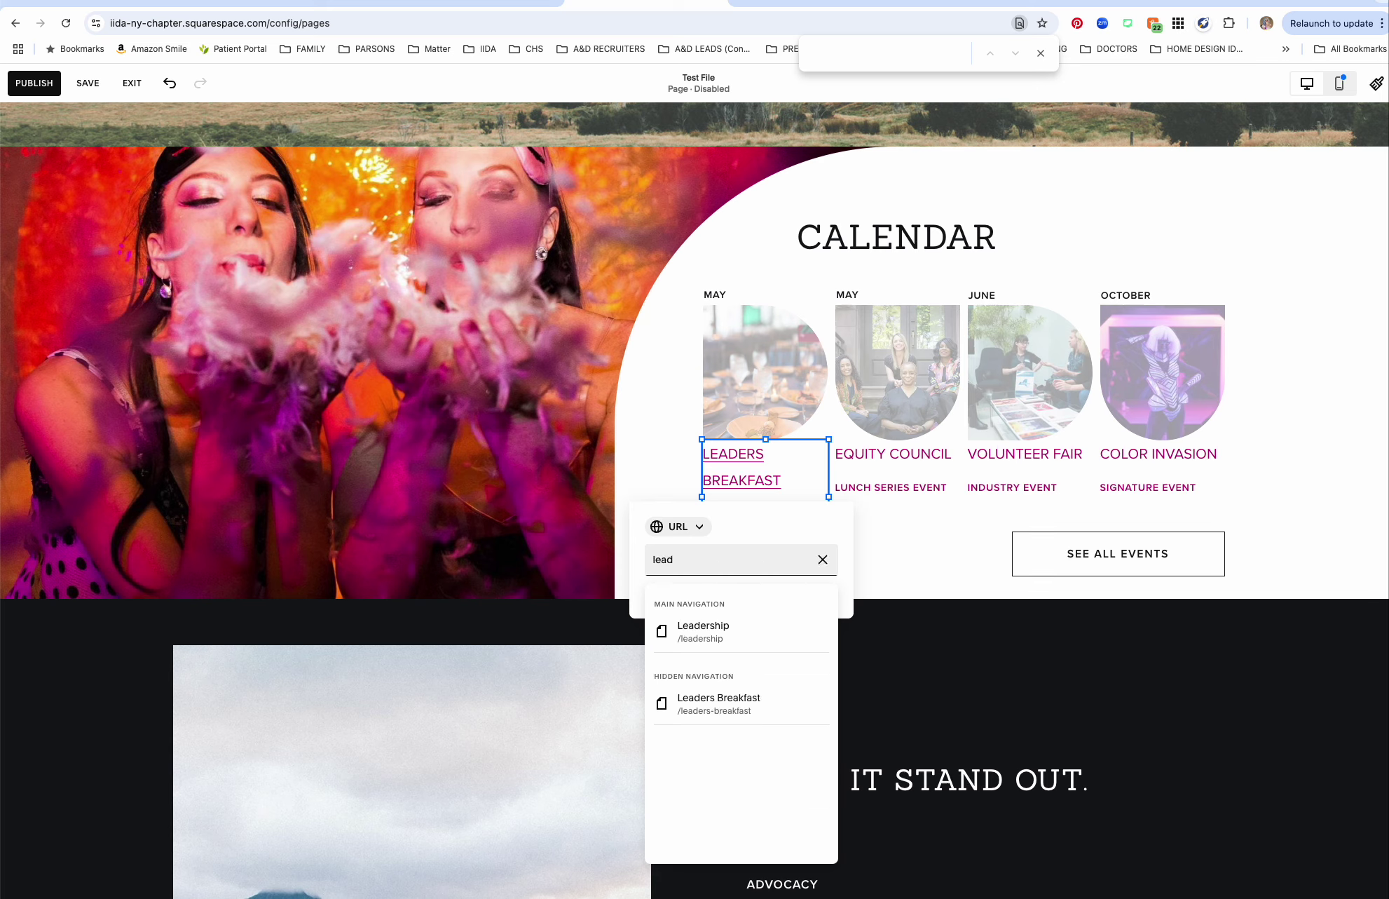
left_click(782, 710)
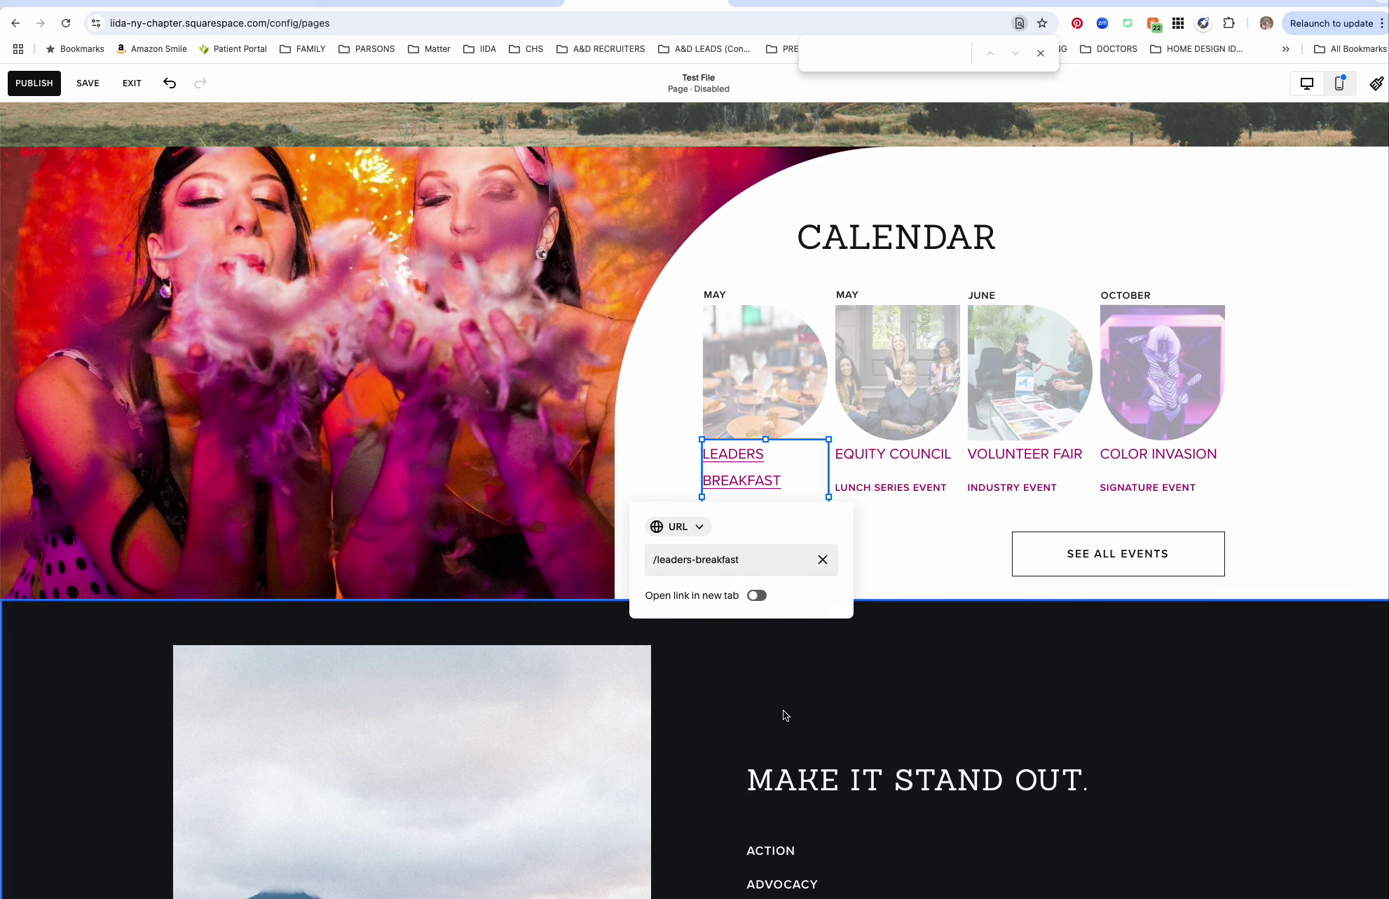
left_click(907, 545)
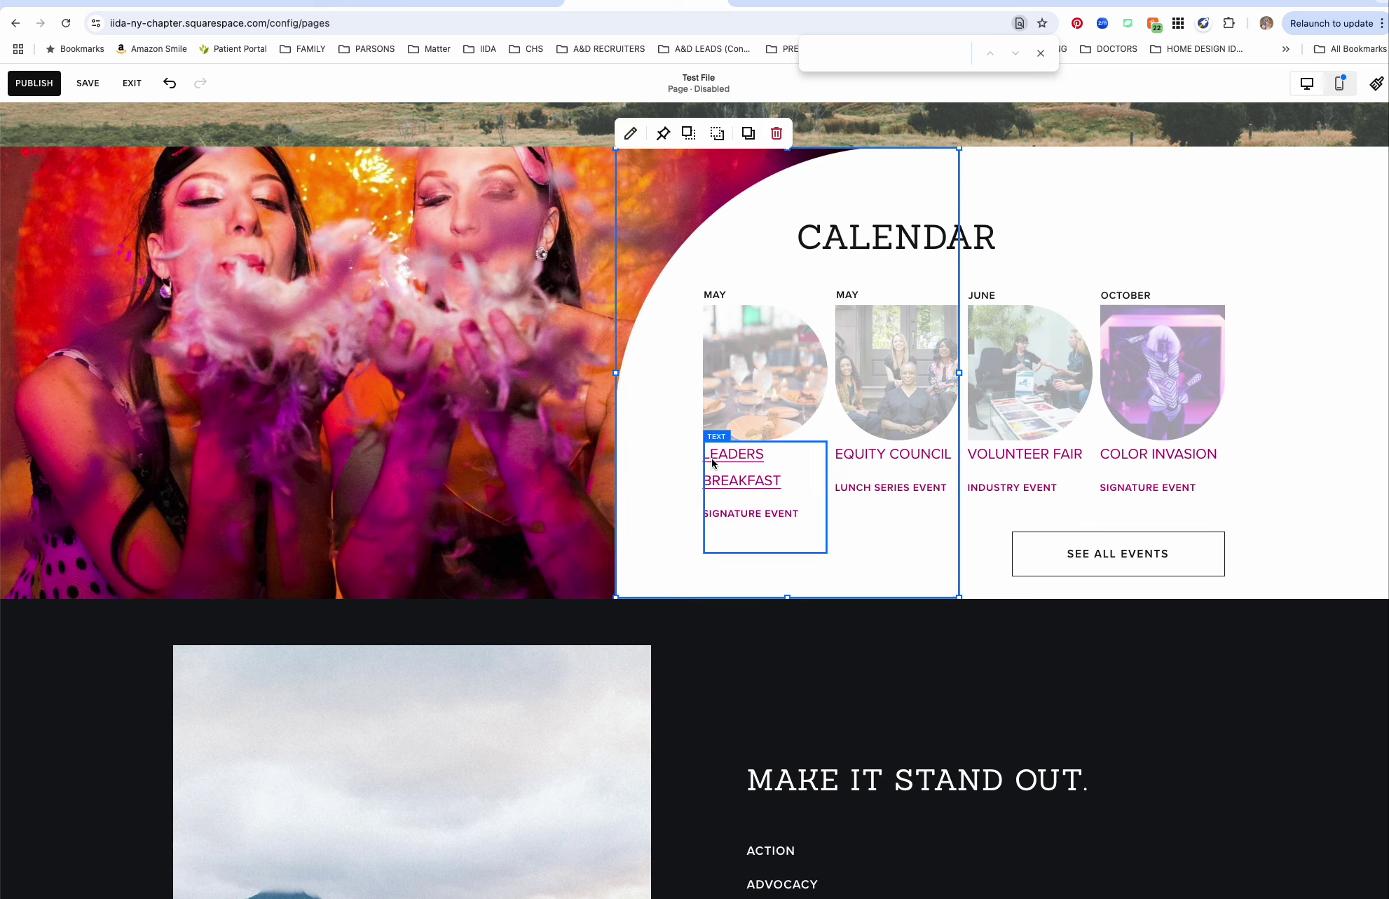
Save the Test File page and exit its editor, and test the LEADERS BREAKFAST link in the CALENDAR section.
left_click(85, 84)
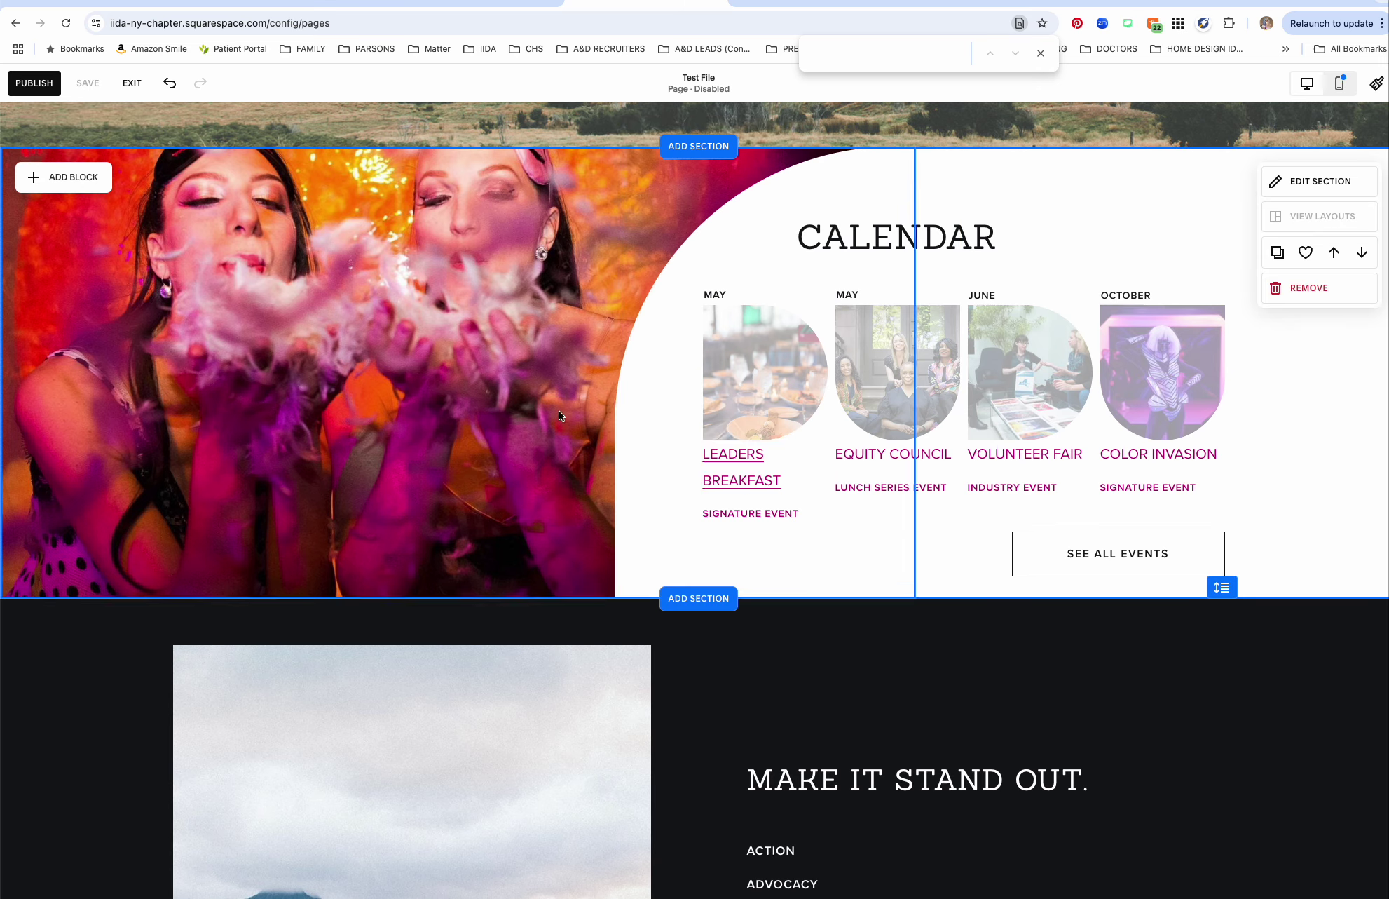
left_click(132, 83)
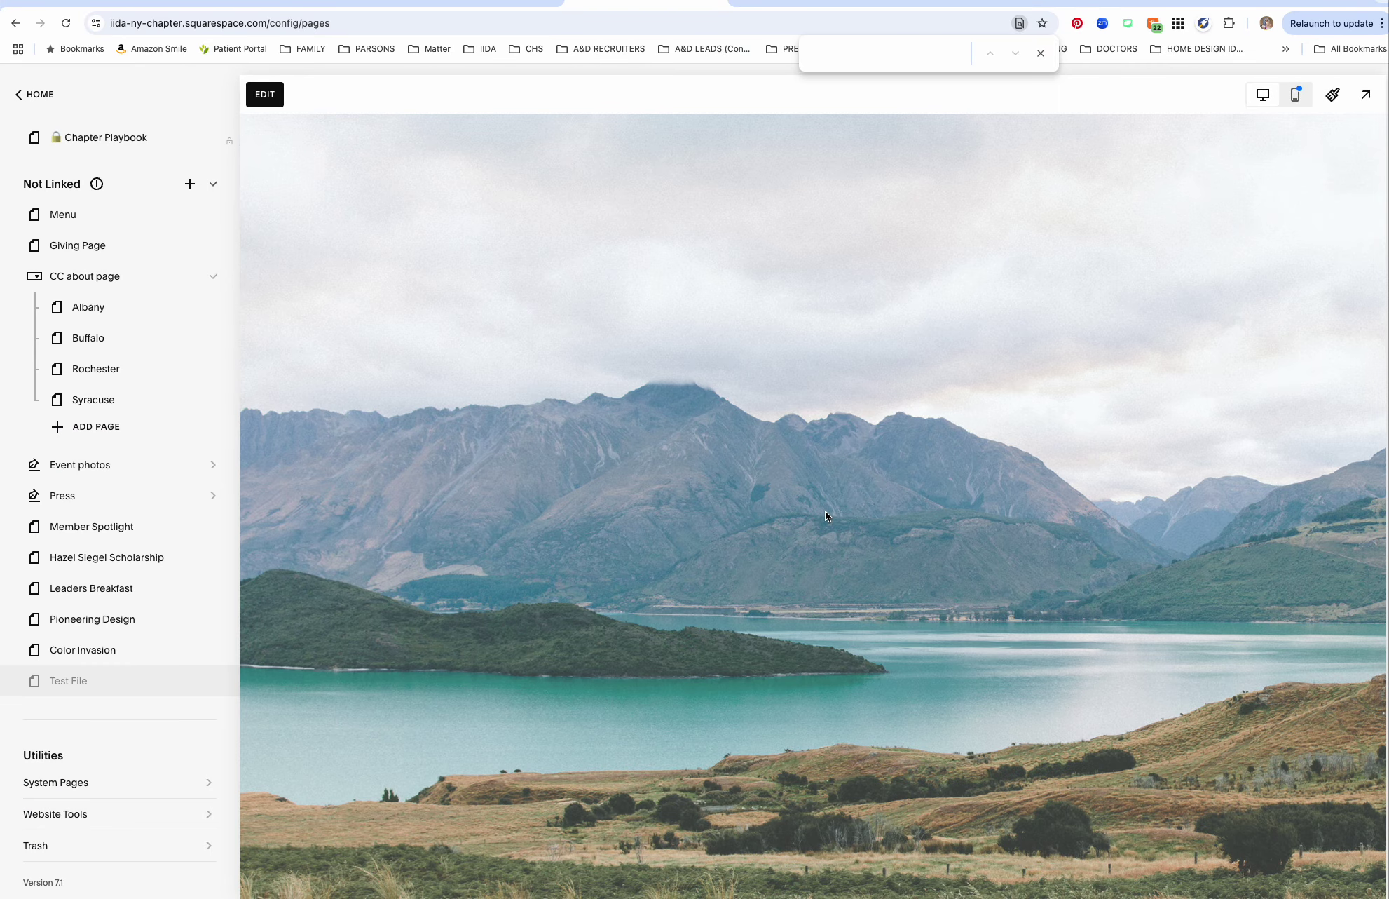
scroll(825, 510, "down", 10)
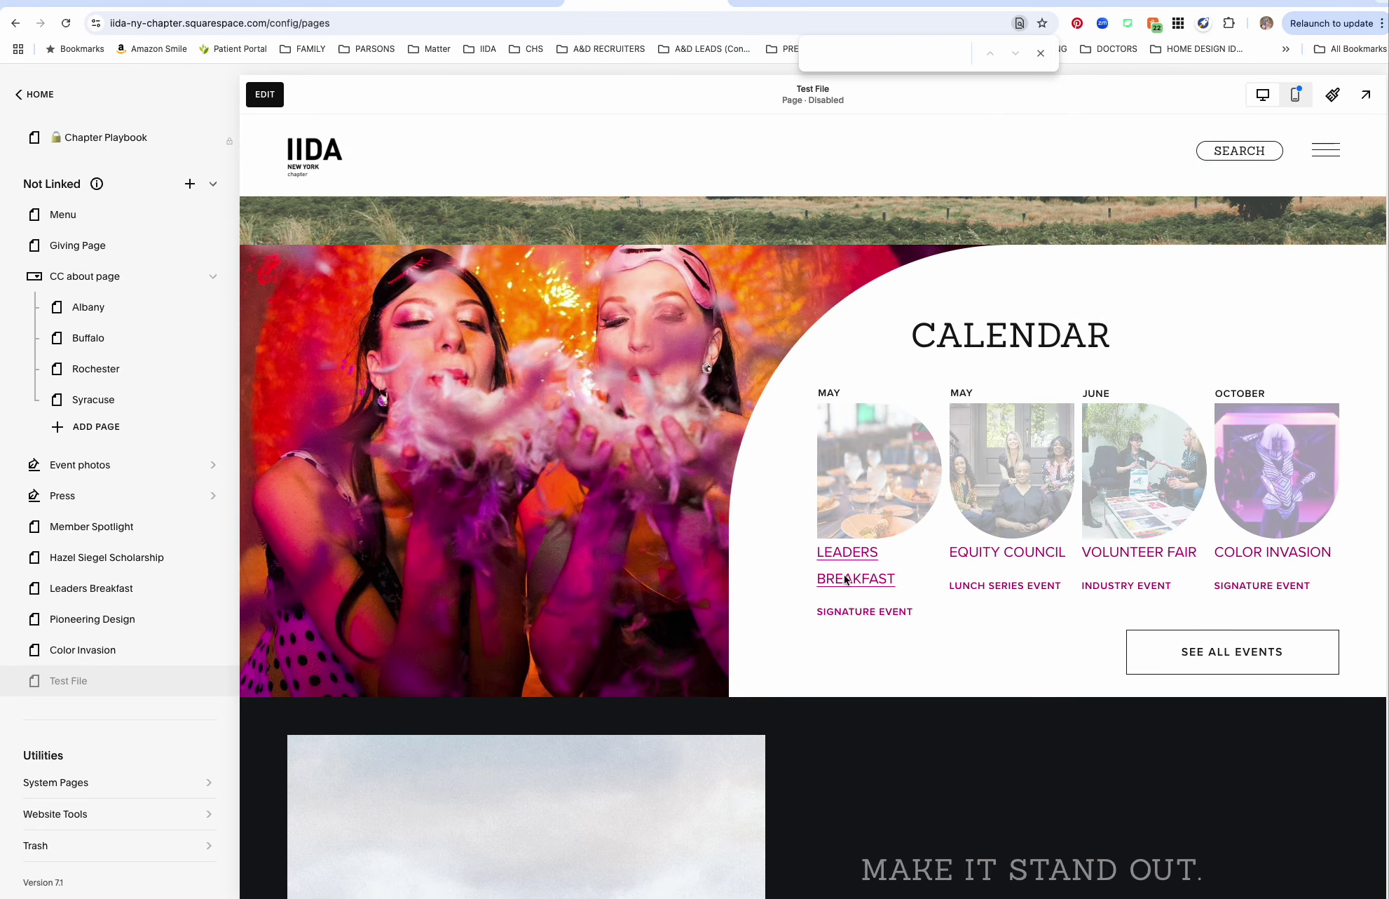
left_click(843, 576)
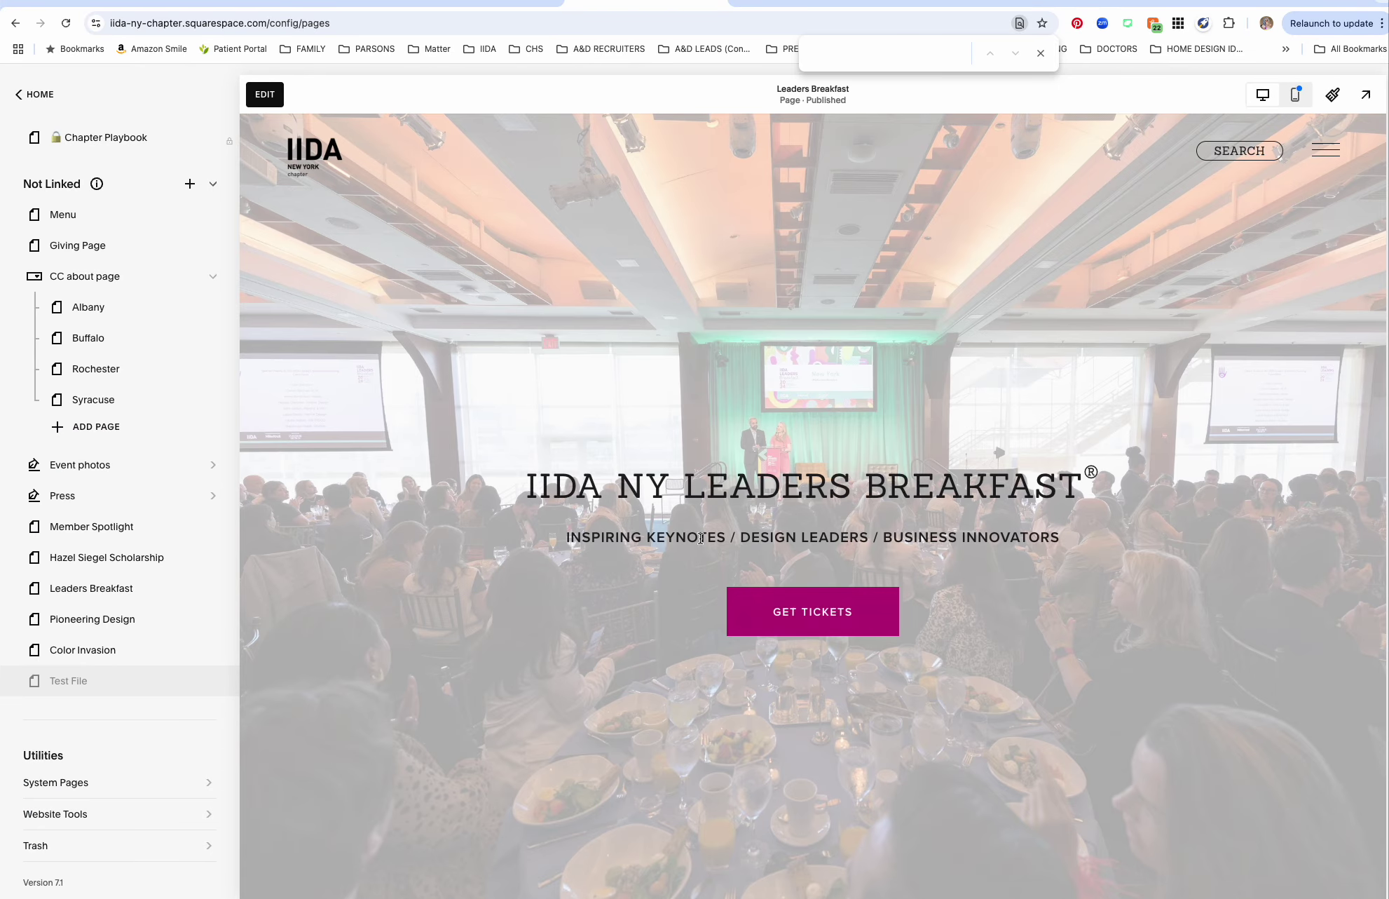
Open the Home page and look through its sections down to MEMBER SPOTLIGHT.
left_click(39, 95)
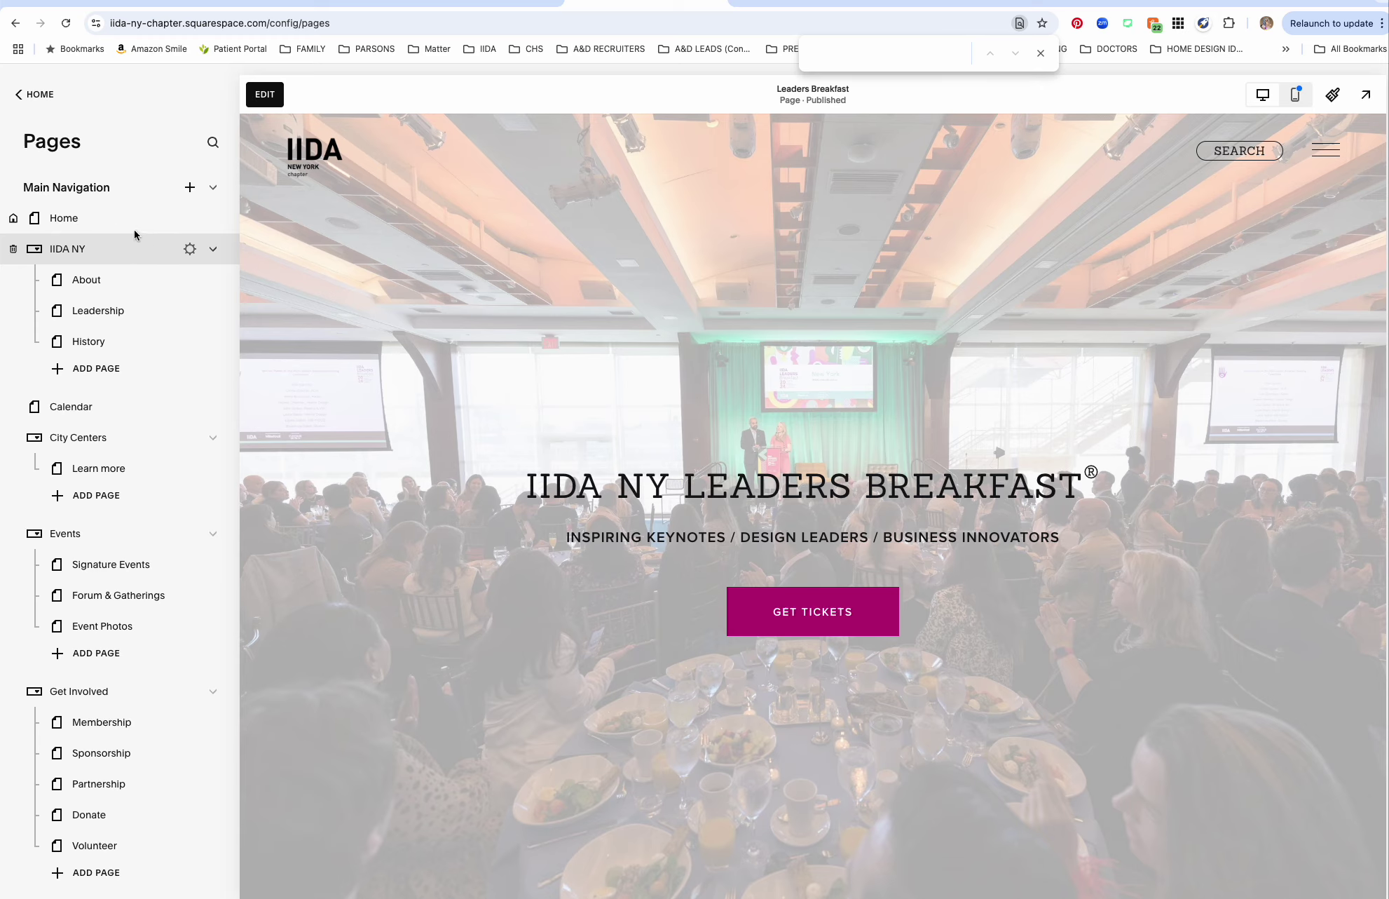
left_click(116, 222)
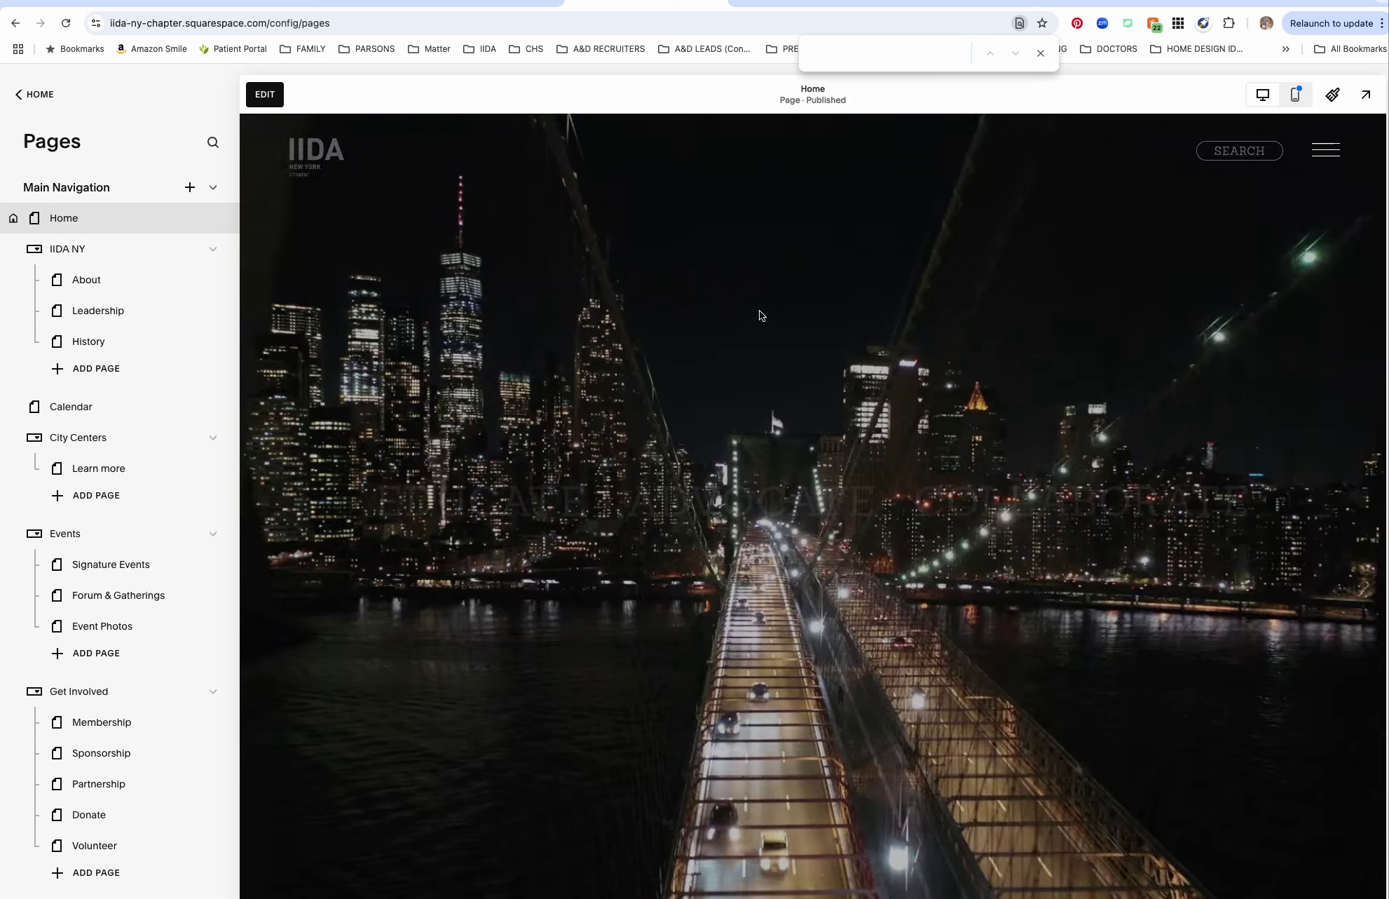
scroll(760, 314, "down", 12)
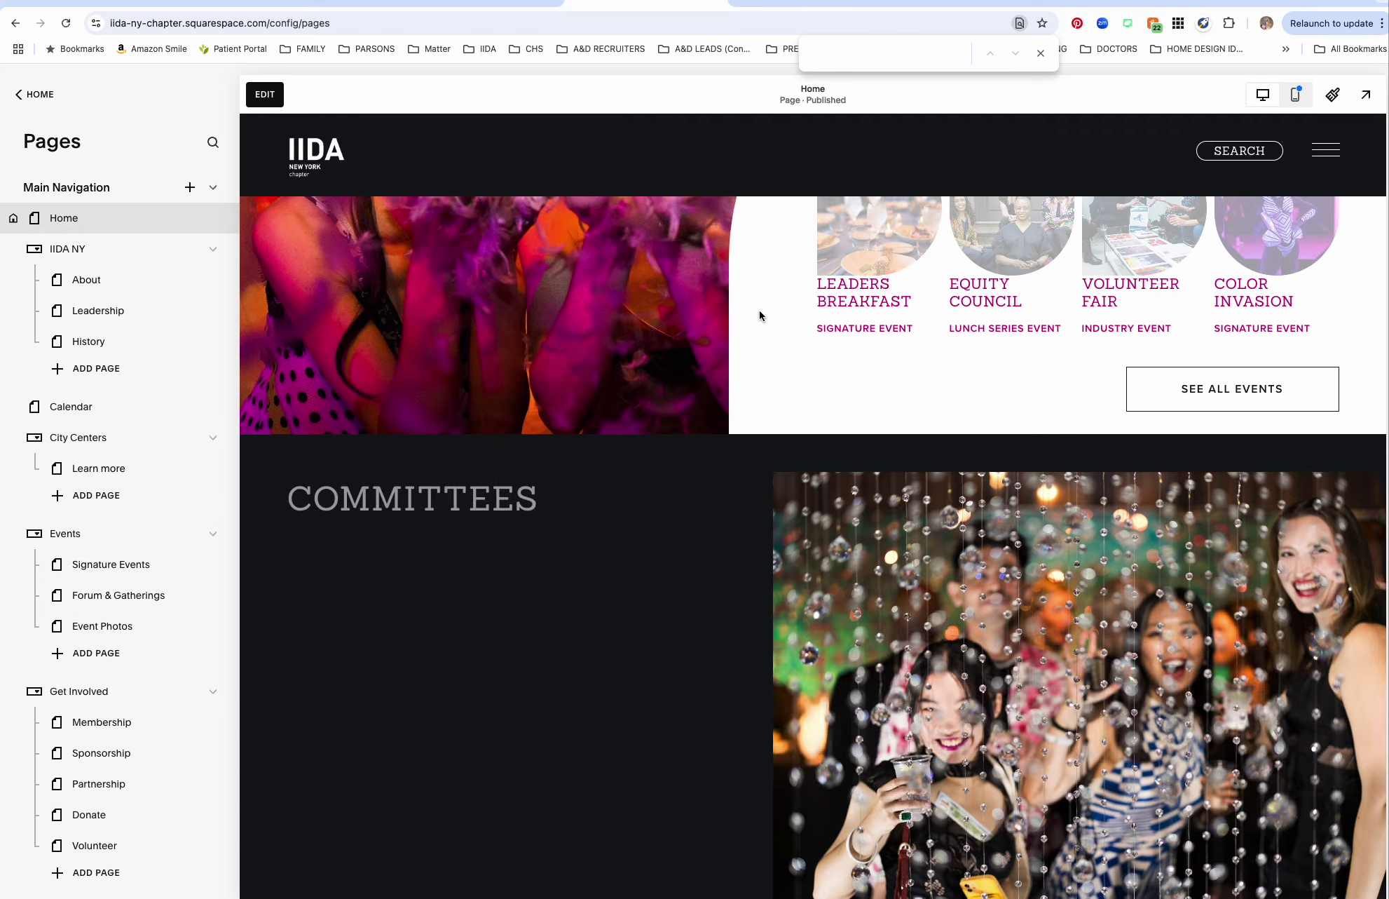
scroll(762, 315, "down", 10)
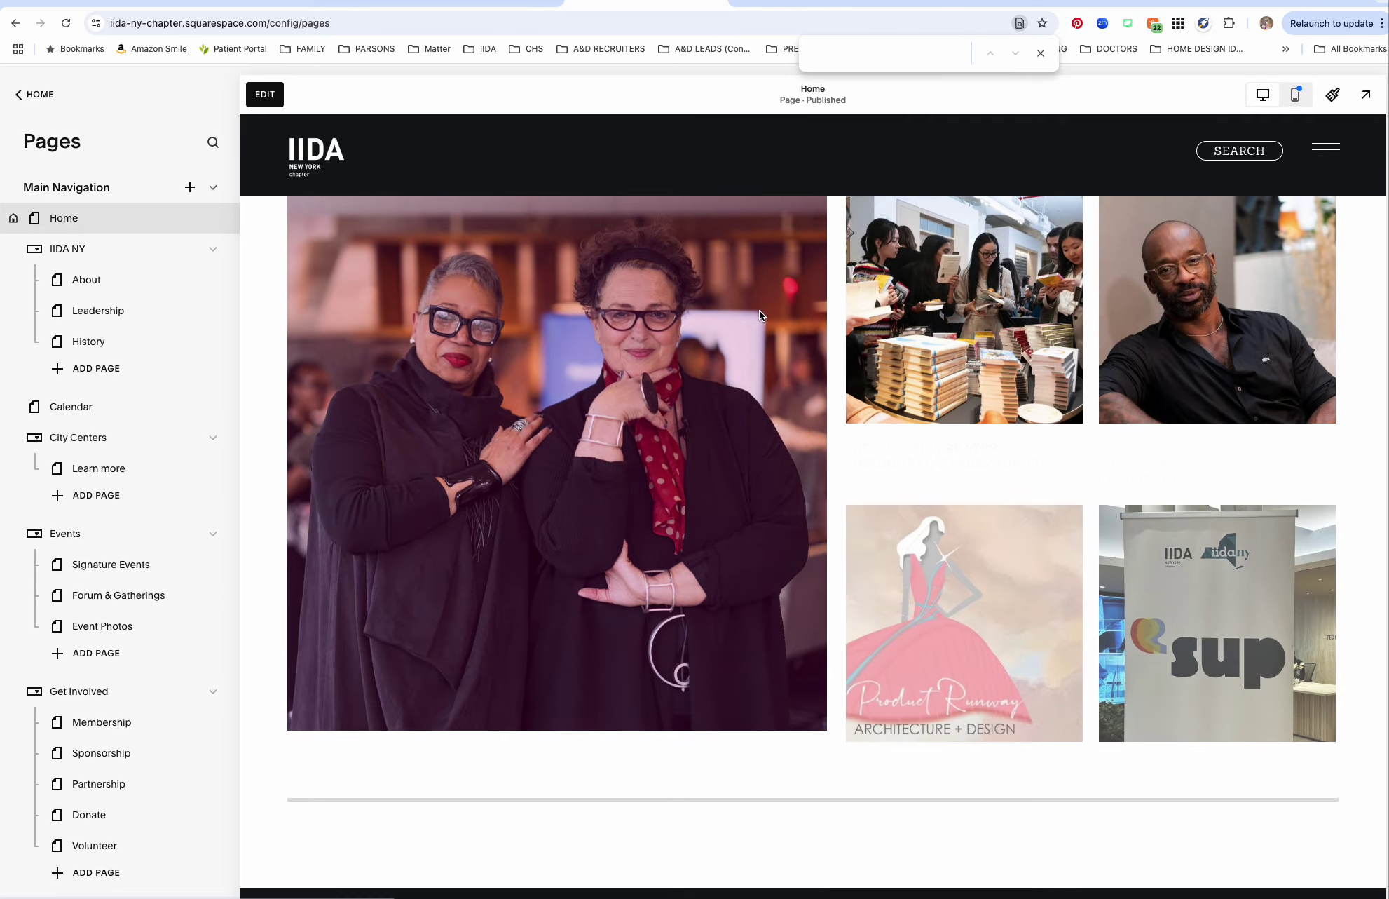
scroll(759, 312, "up", 6)
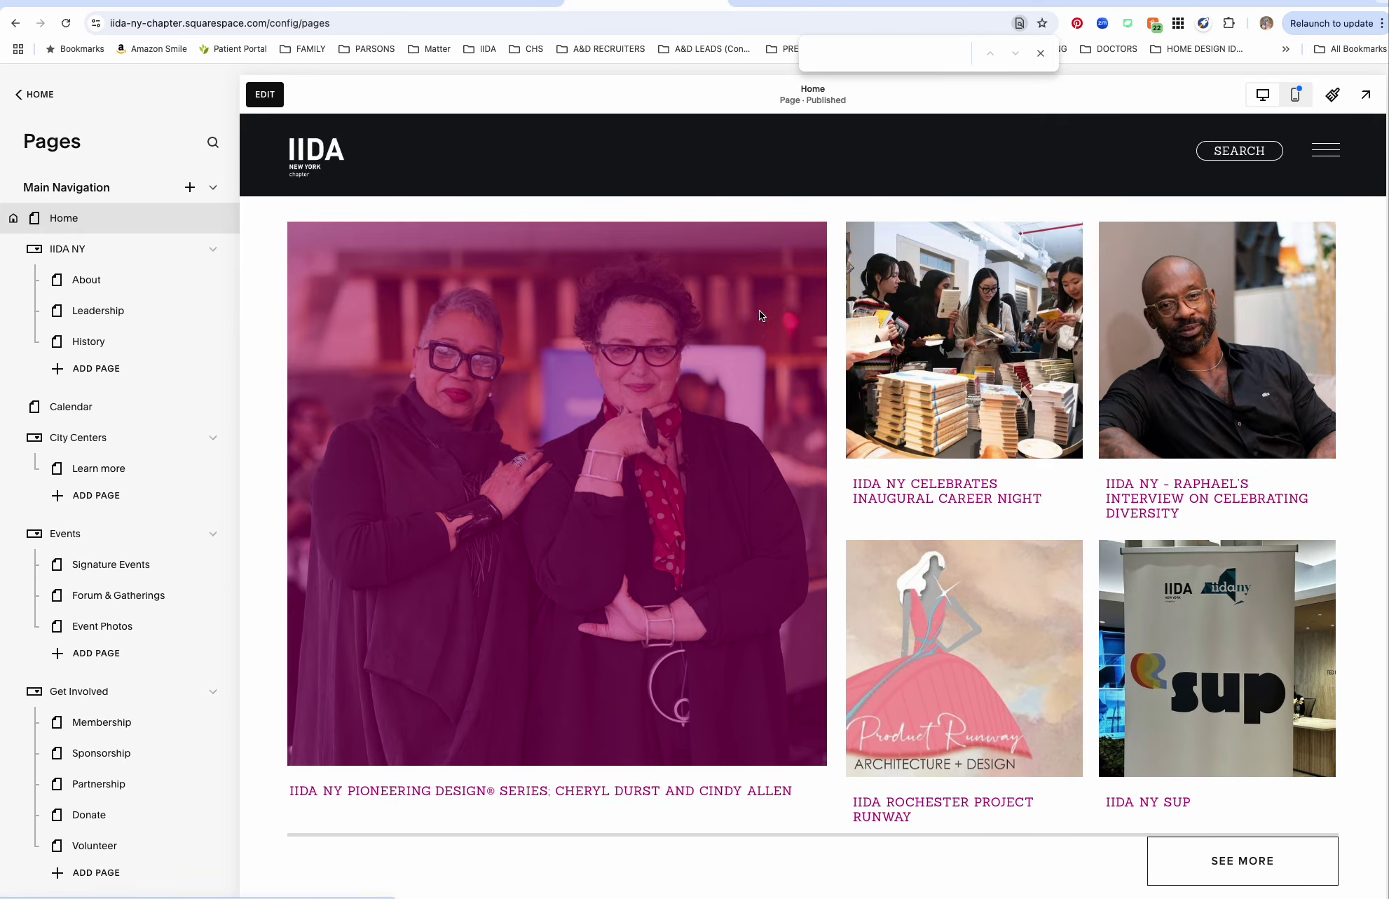
scroll(435, 341, "down", 10)
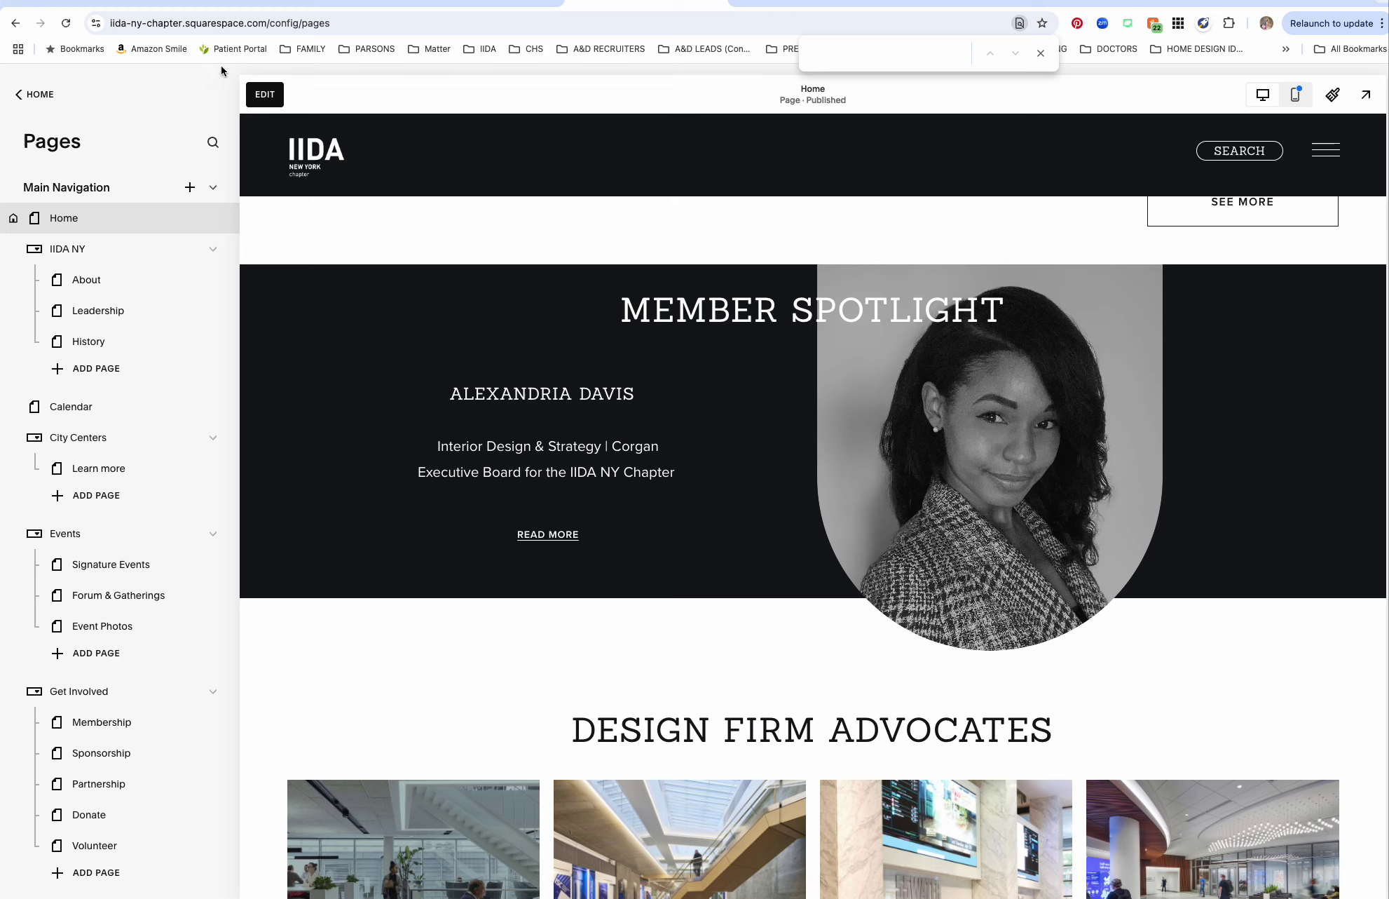
Open the Home page for editing and inspect the READ MORE link in the MEMBER SPOTLIGHT section.
left_click(265, 94)
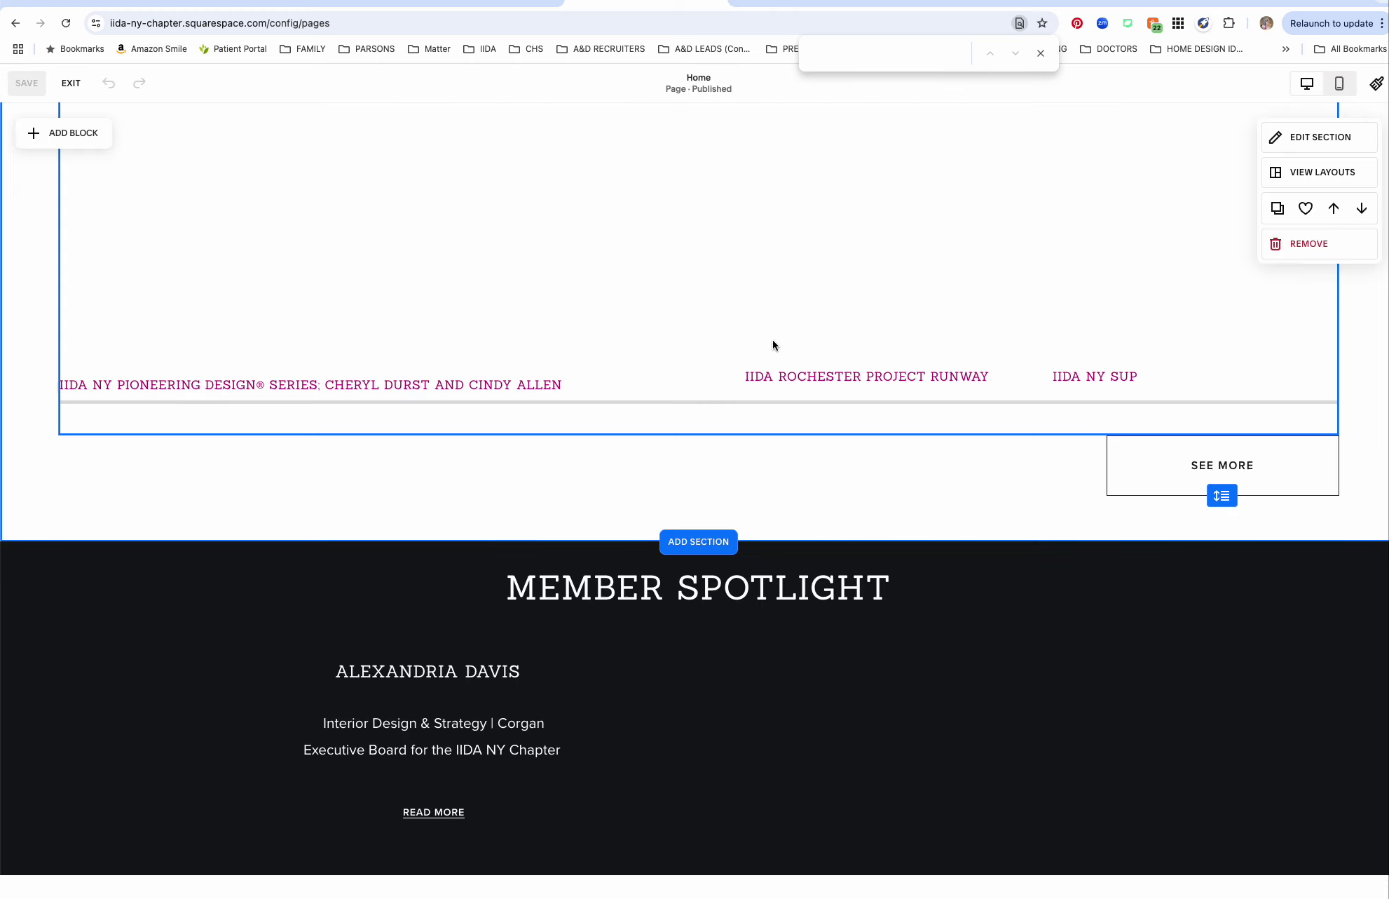
scroll(772, 344, "down", 5)
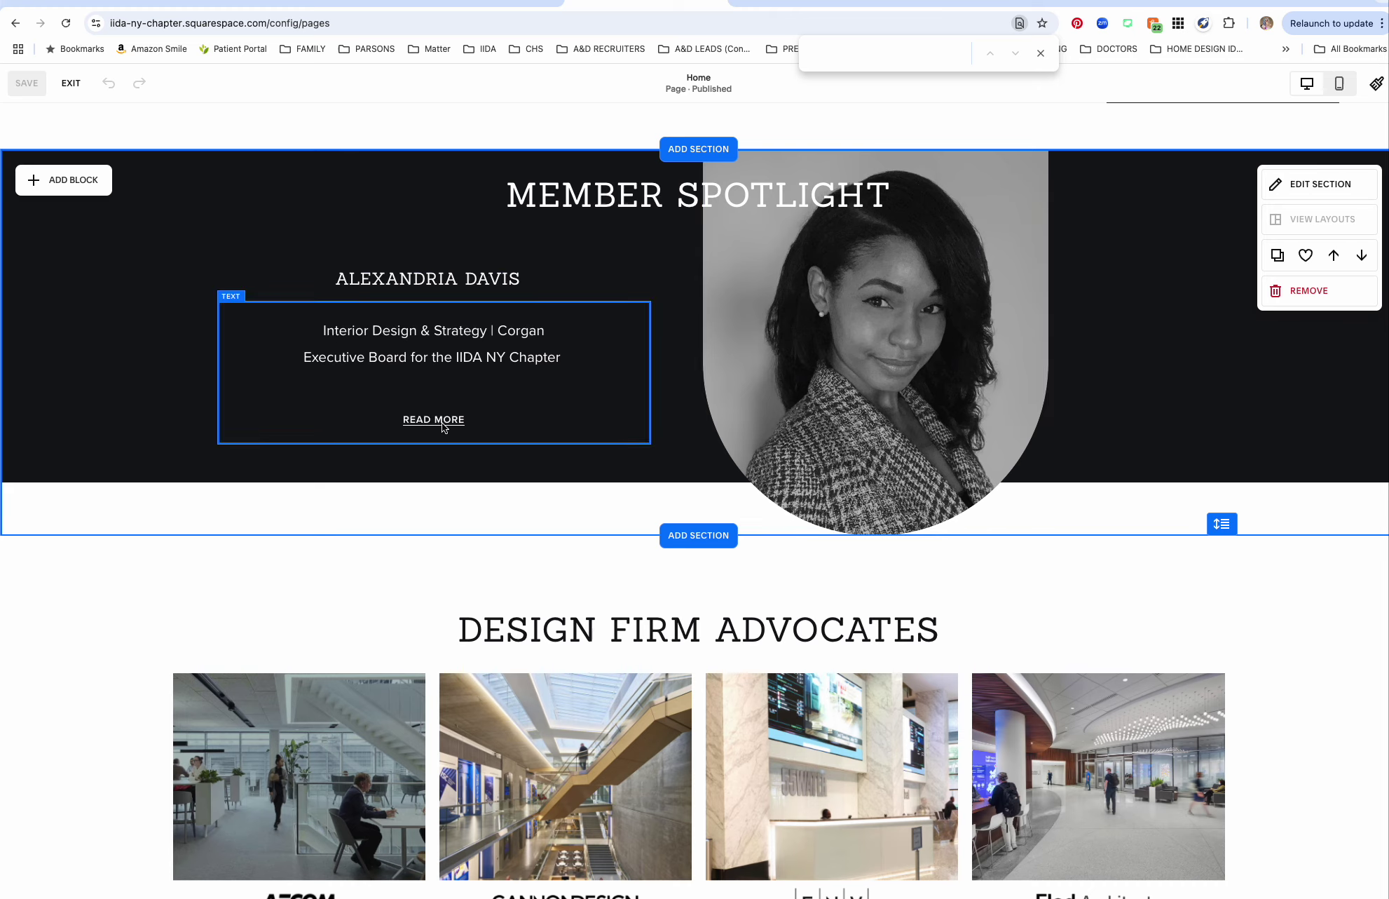
left_click(254, 324)
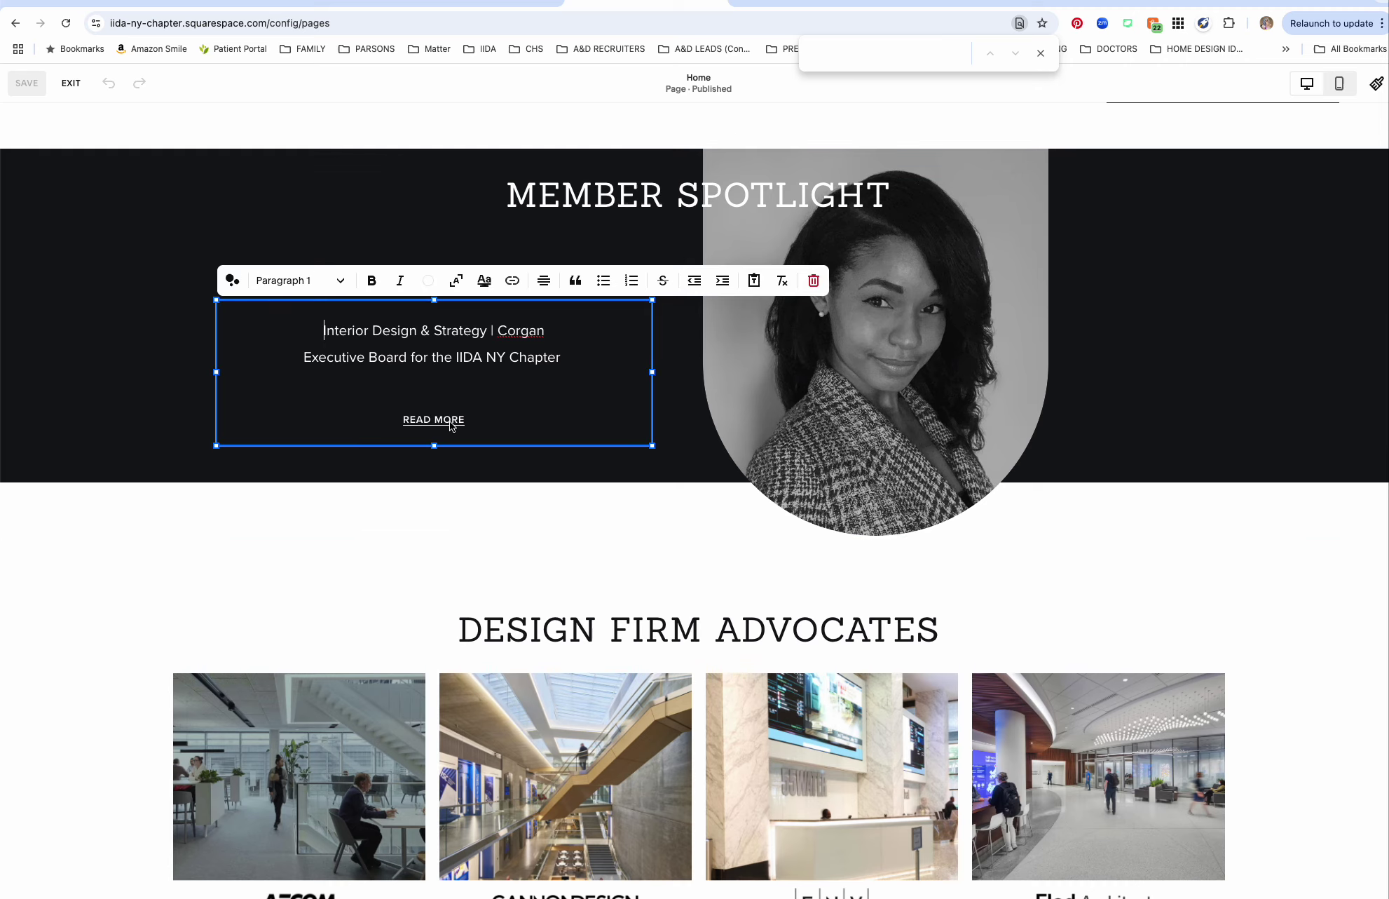
left_click(449, 420)
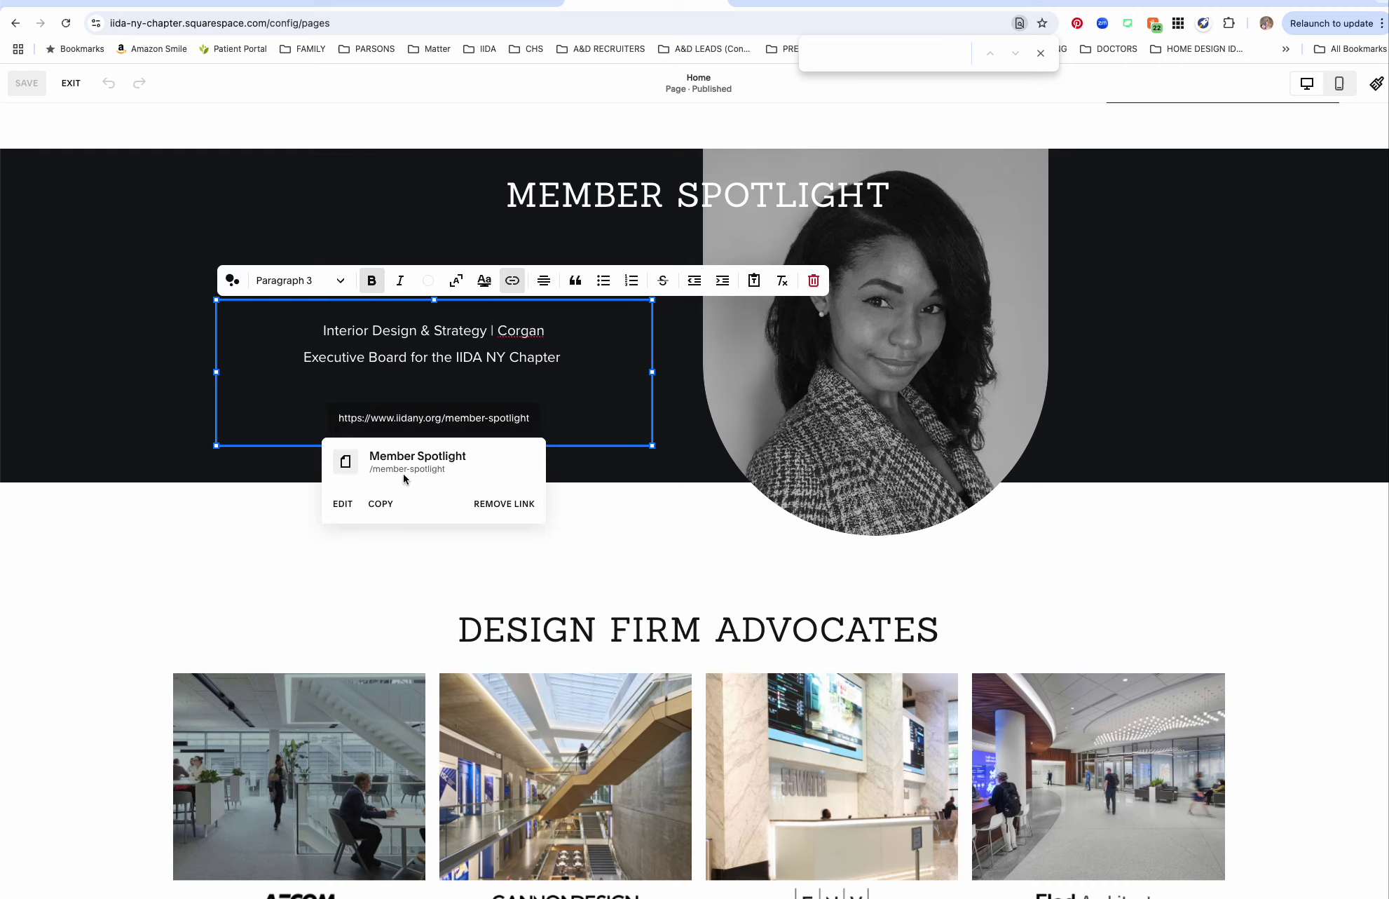
Exit the Home page editor and open the hidden Member Spotlight page under Not Linked.
left_click(898, 313)
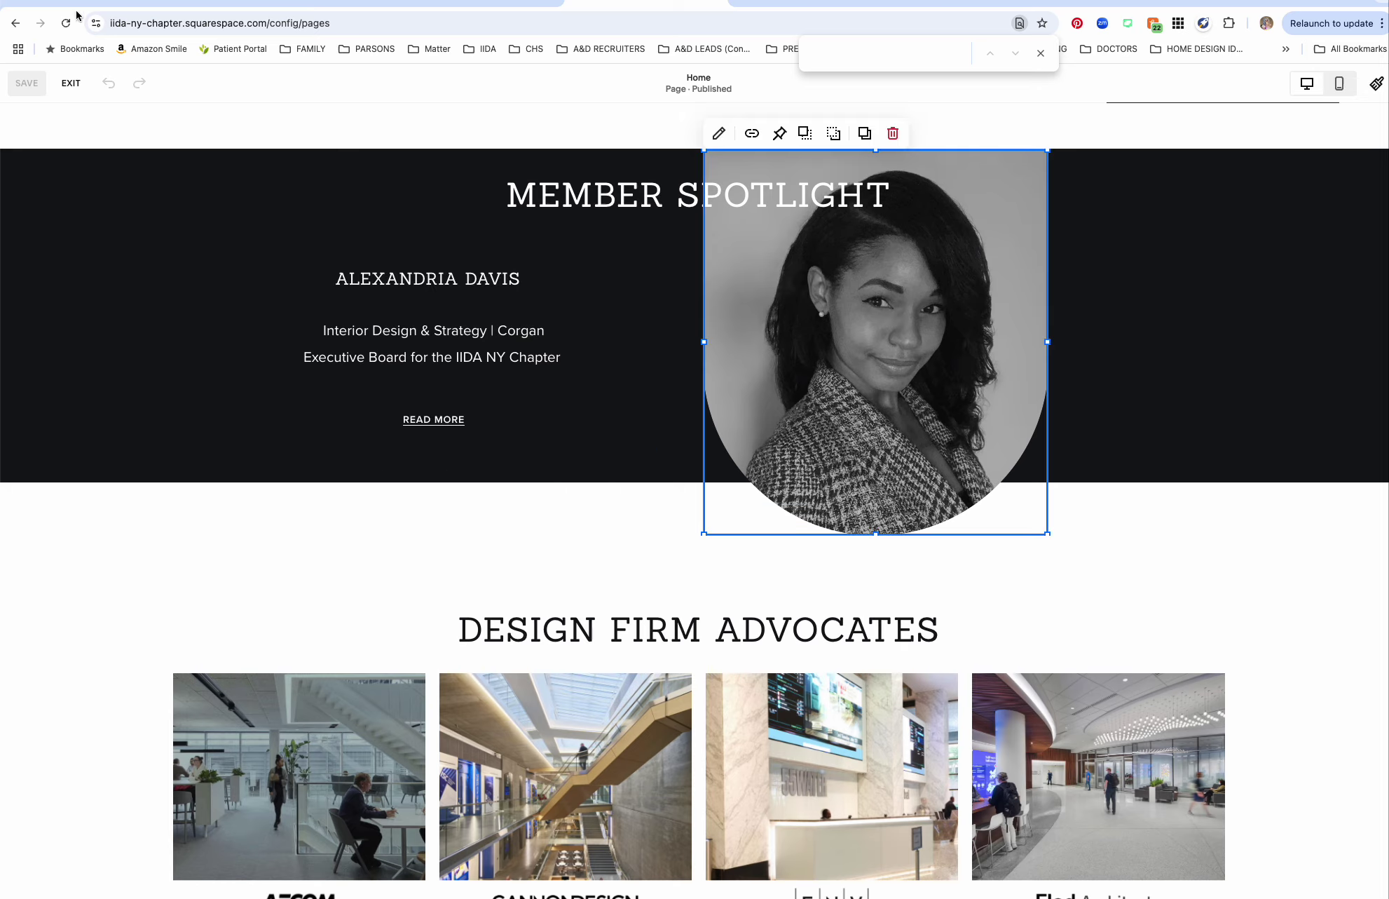
left_click(71, 82)
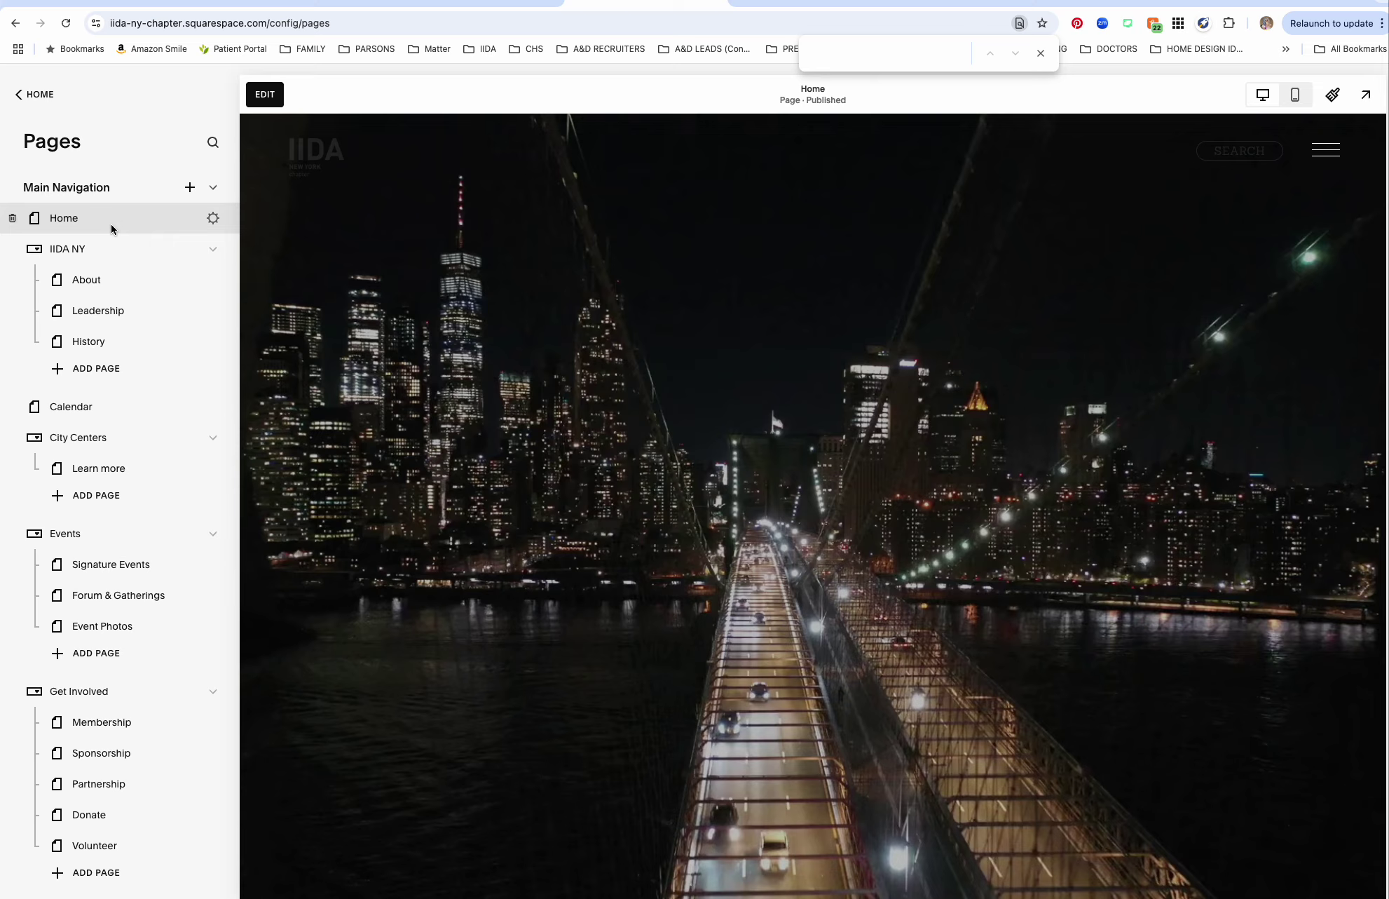
scroll(111, 224, "down", 15)
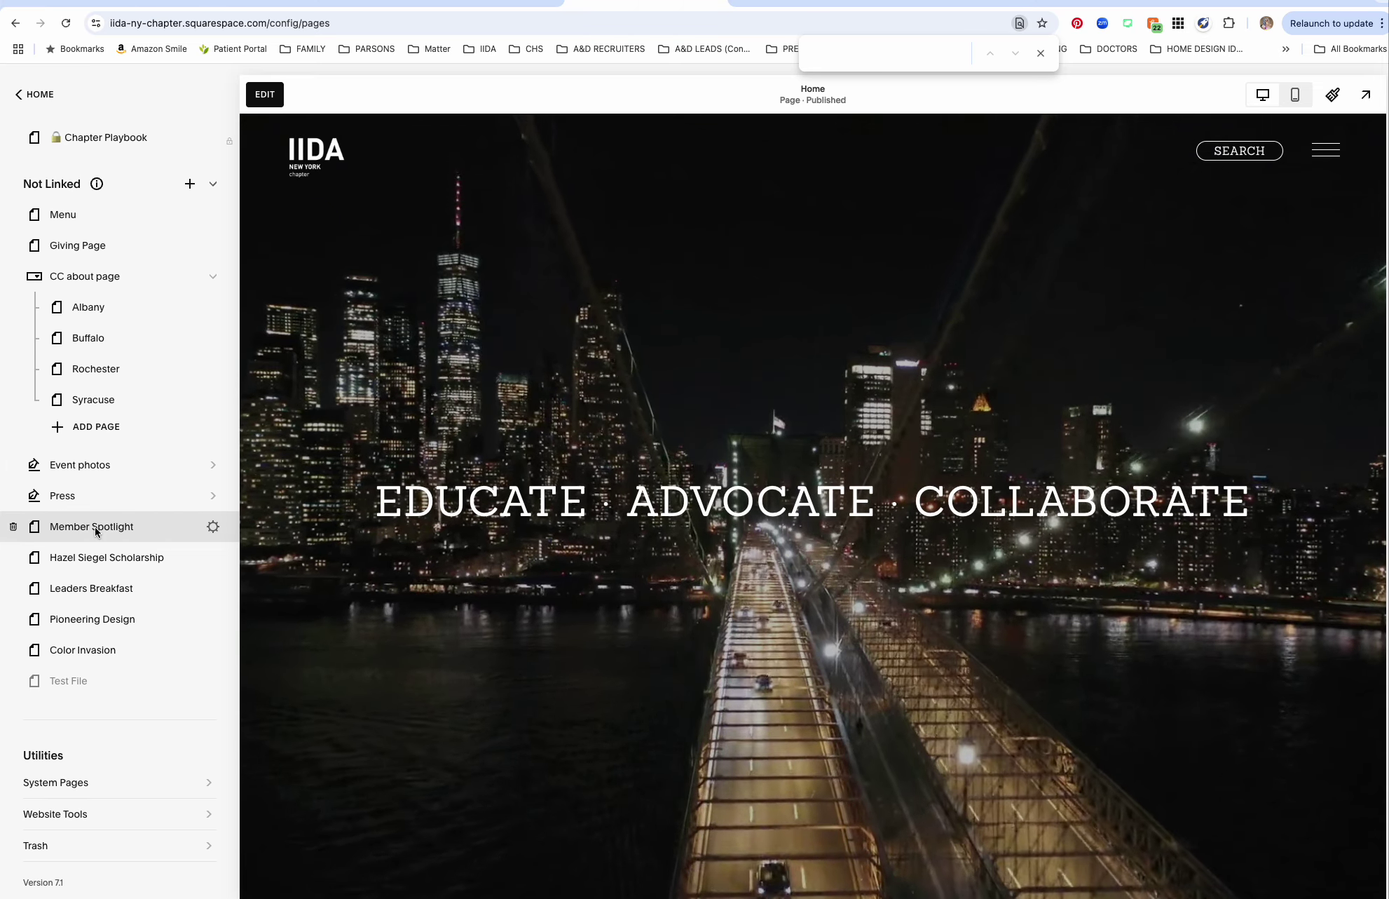
left_click(120, 526)
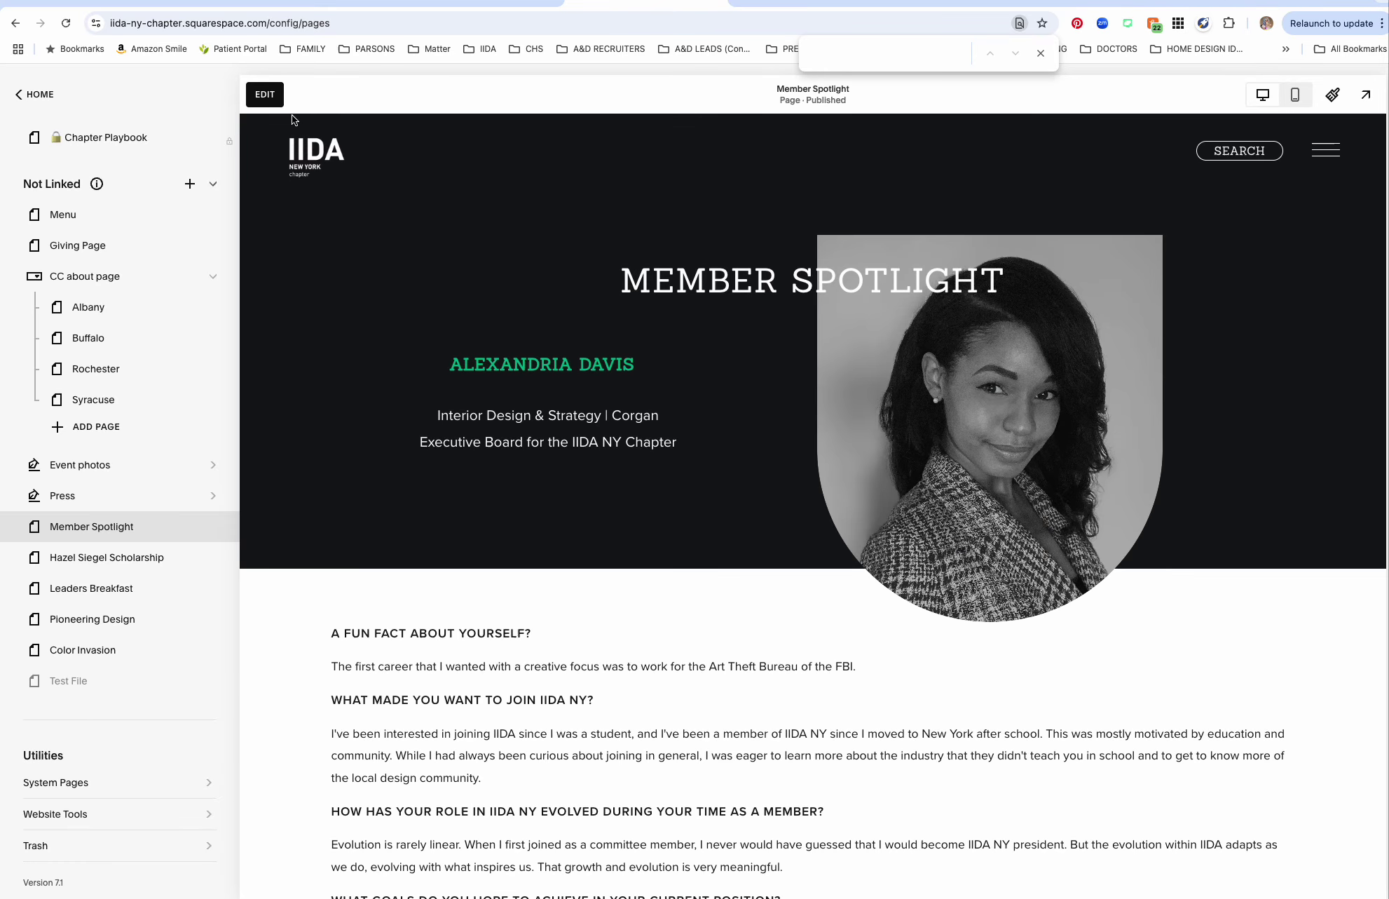
Look through the Member Spotlight page's header and interview text in the editor, then in the preview after exiting.
left_click(265, 94)
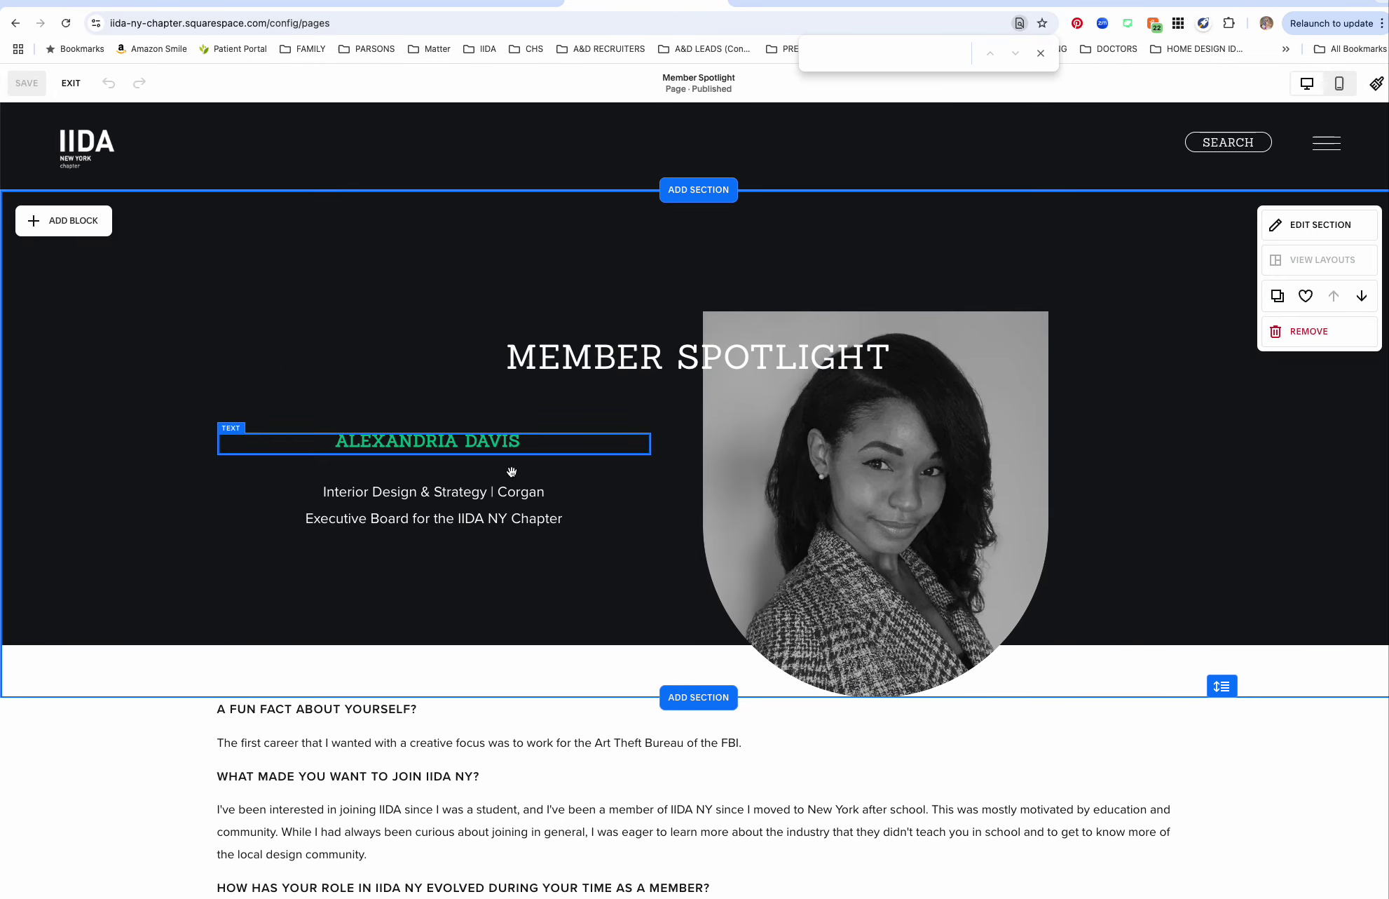
scroll(683, 778, "down", 1)
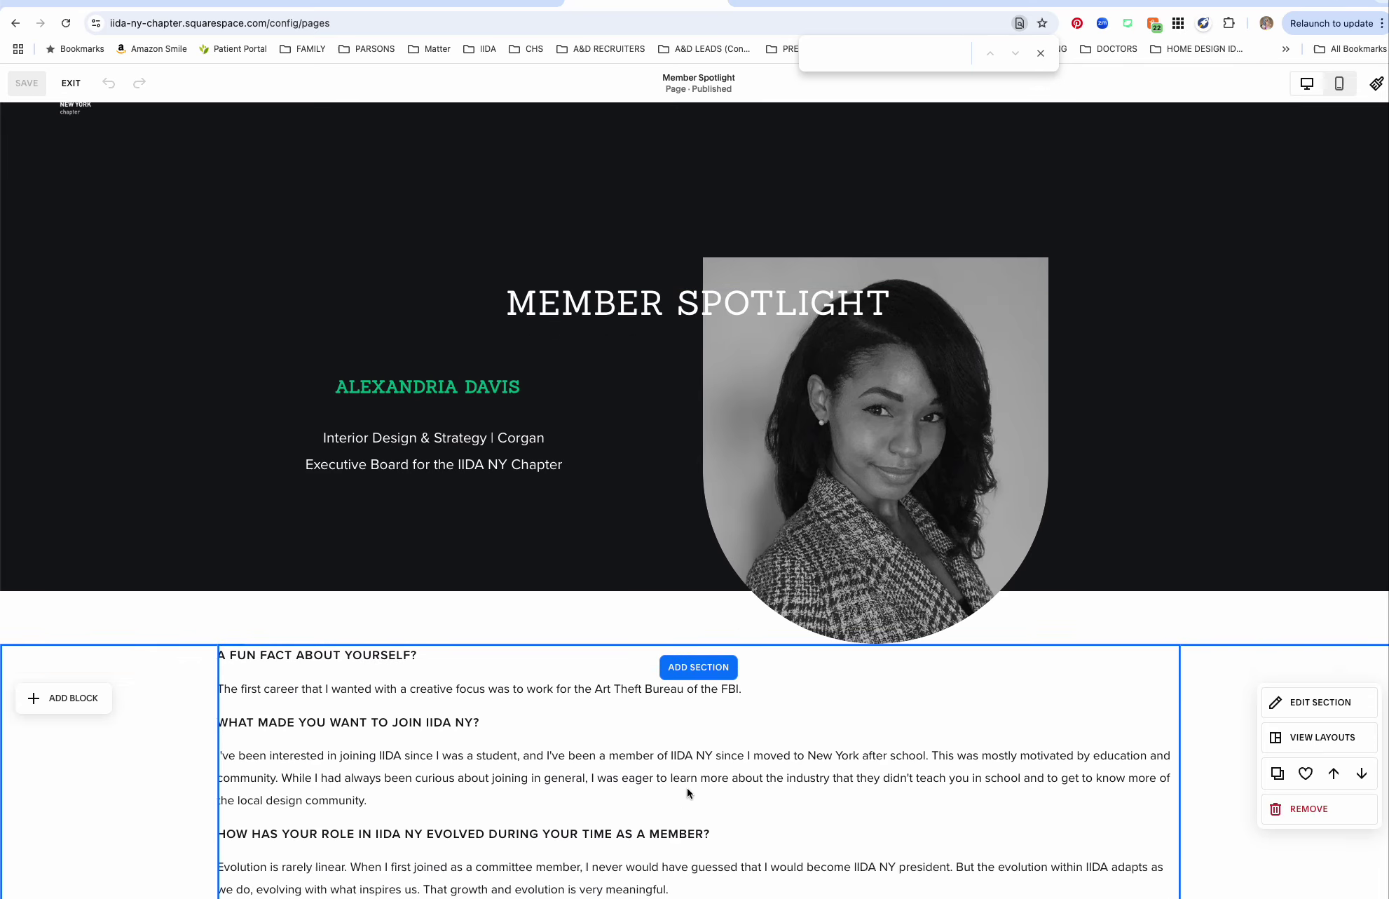
scroll(687, 787, "down", 10)
scroll(720, 604, "up", 8)
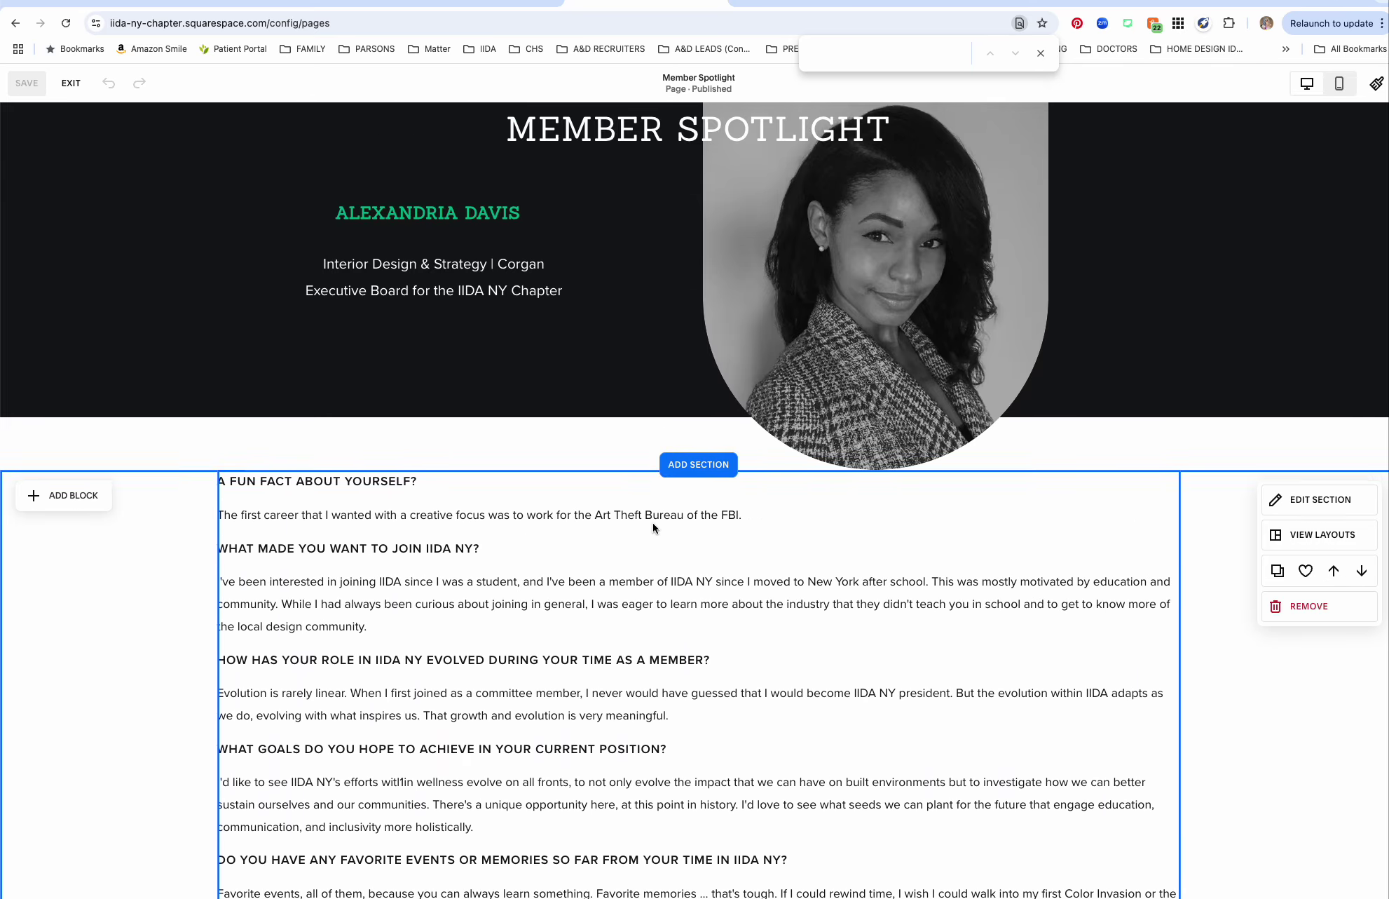
scroll(653, 522, "up", 4)
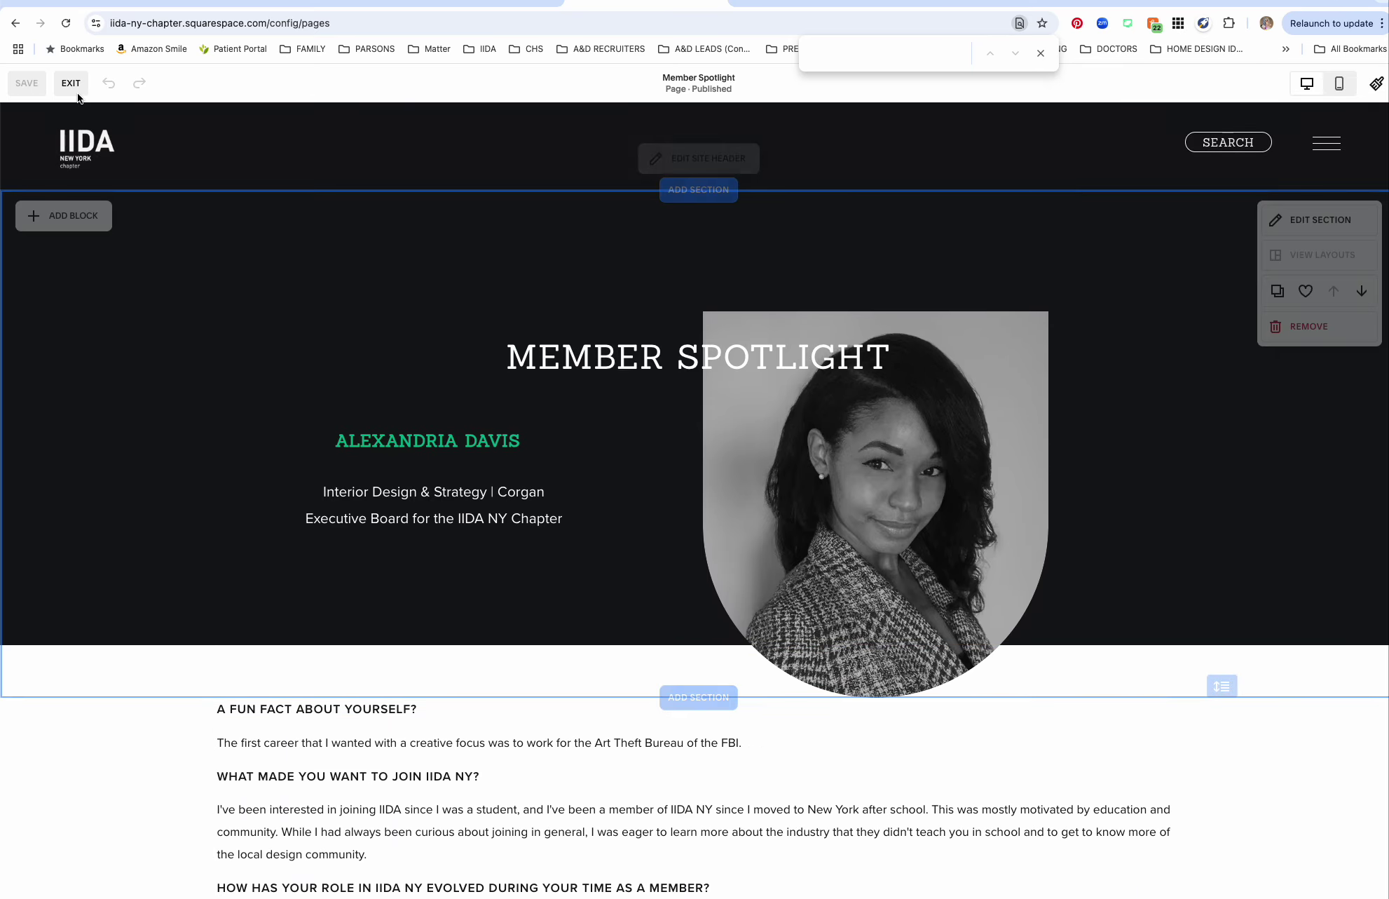
left_click(67, 83)
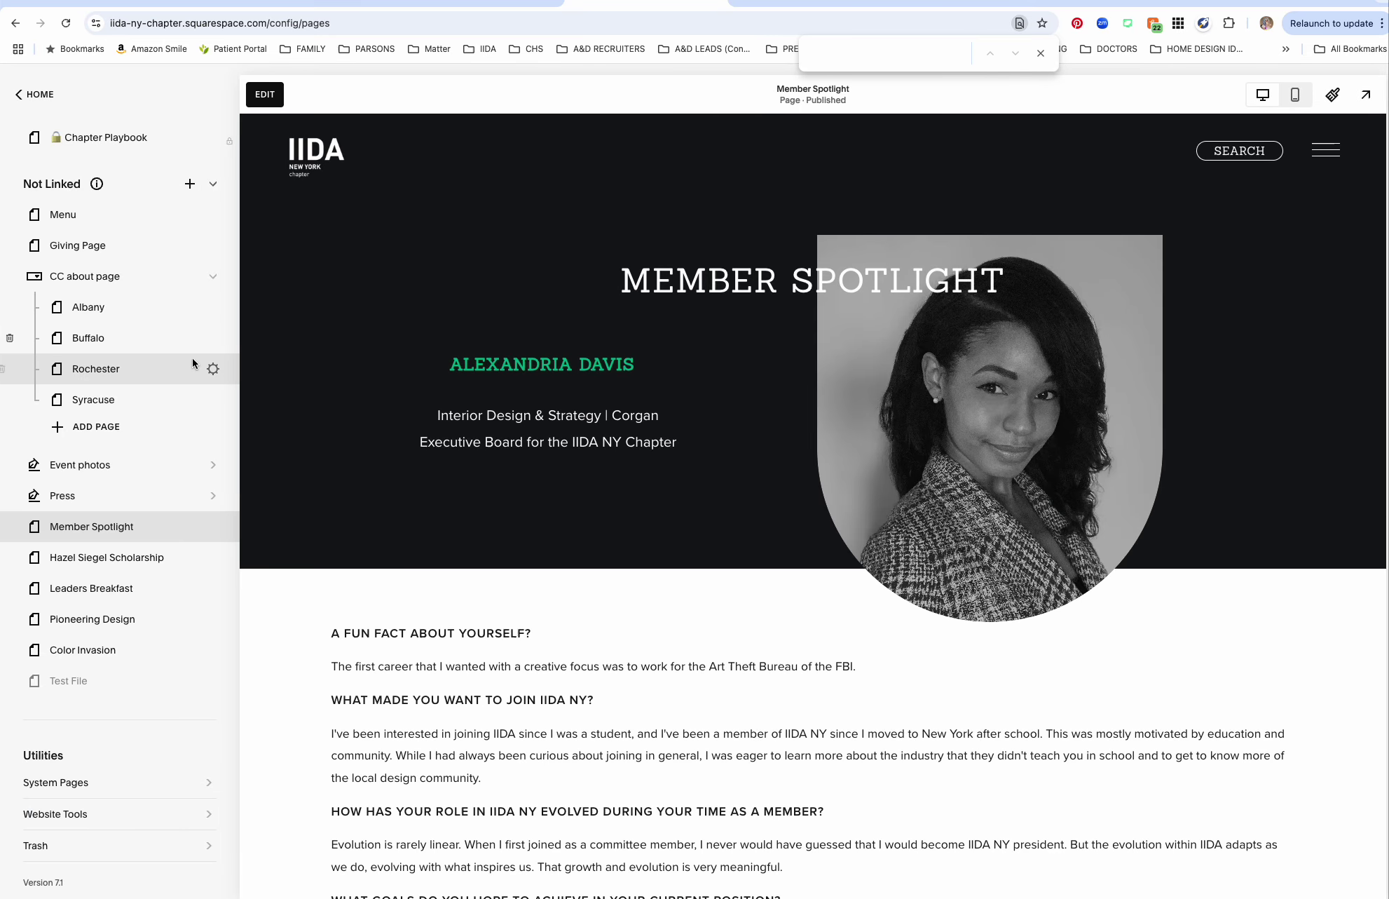
scroll(417, 389, "down", 5)
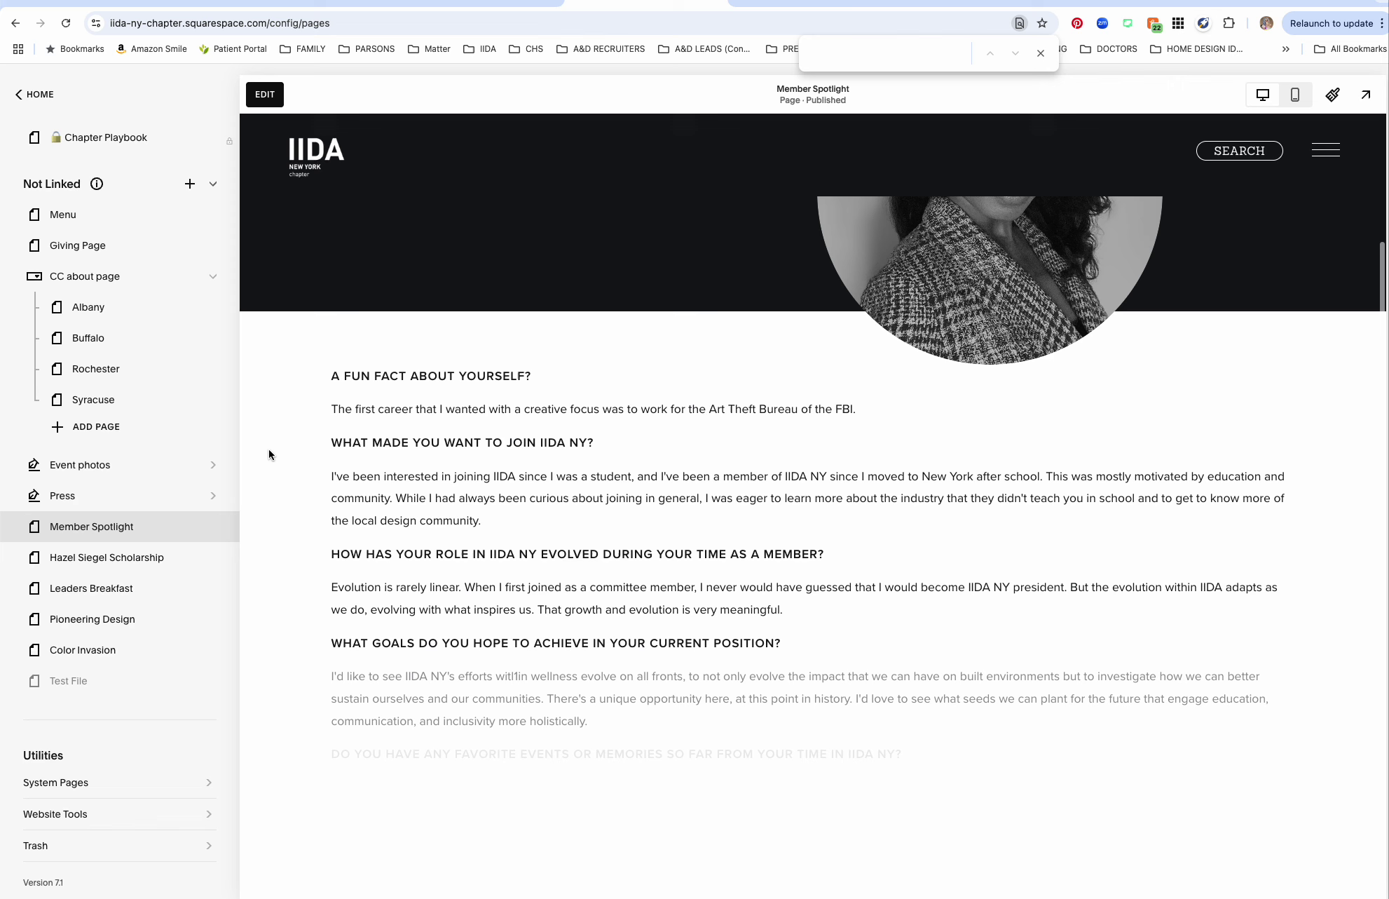
scroll(456, 510, "up", 5)
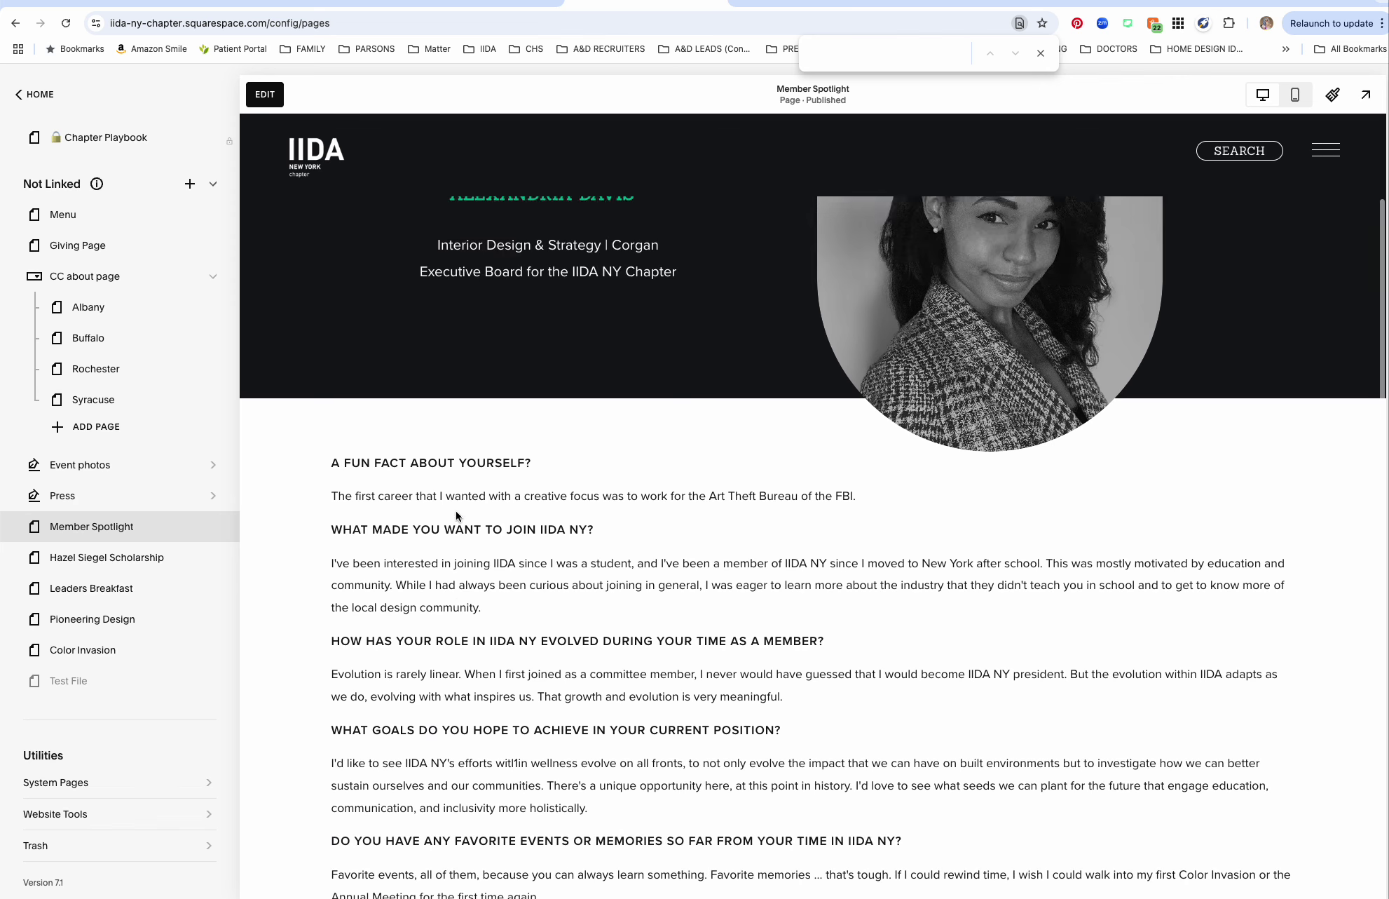
Open Member Spotlight for editing and replace the A FUN FACT ABOUT YOURSELF? heading with SAGHDHDKD.
left_click(275, 96)
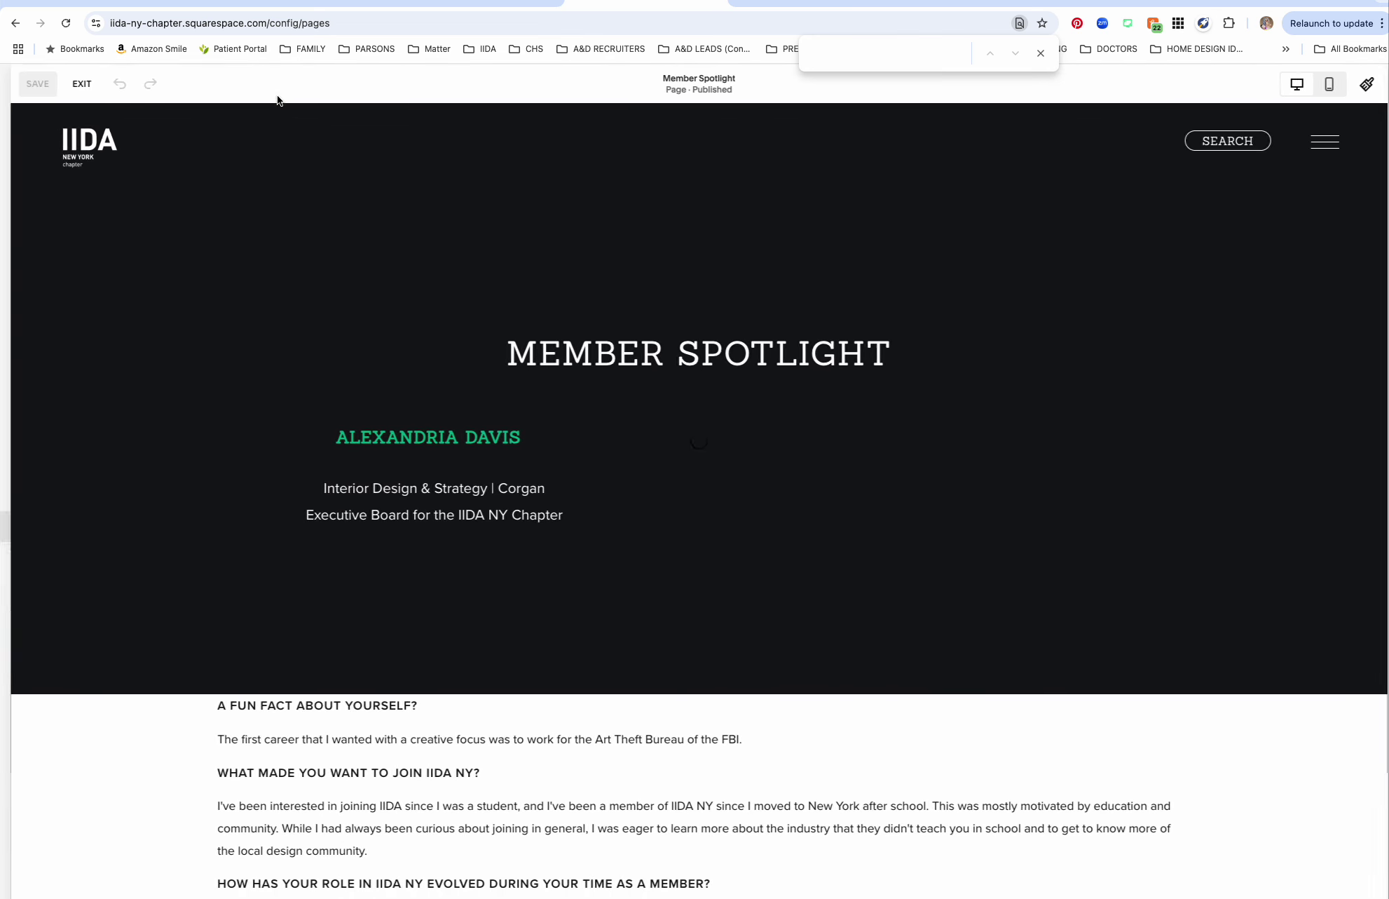
scroll(520, 643, "down", 3)
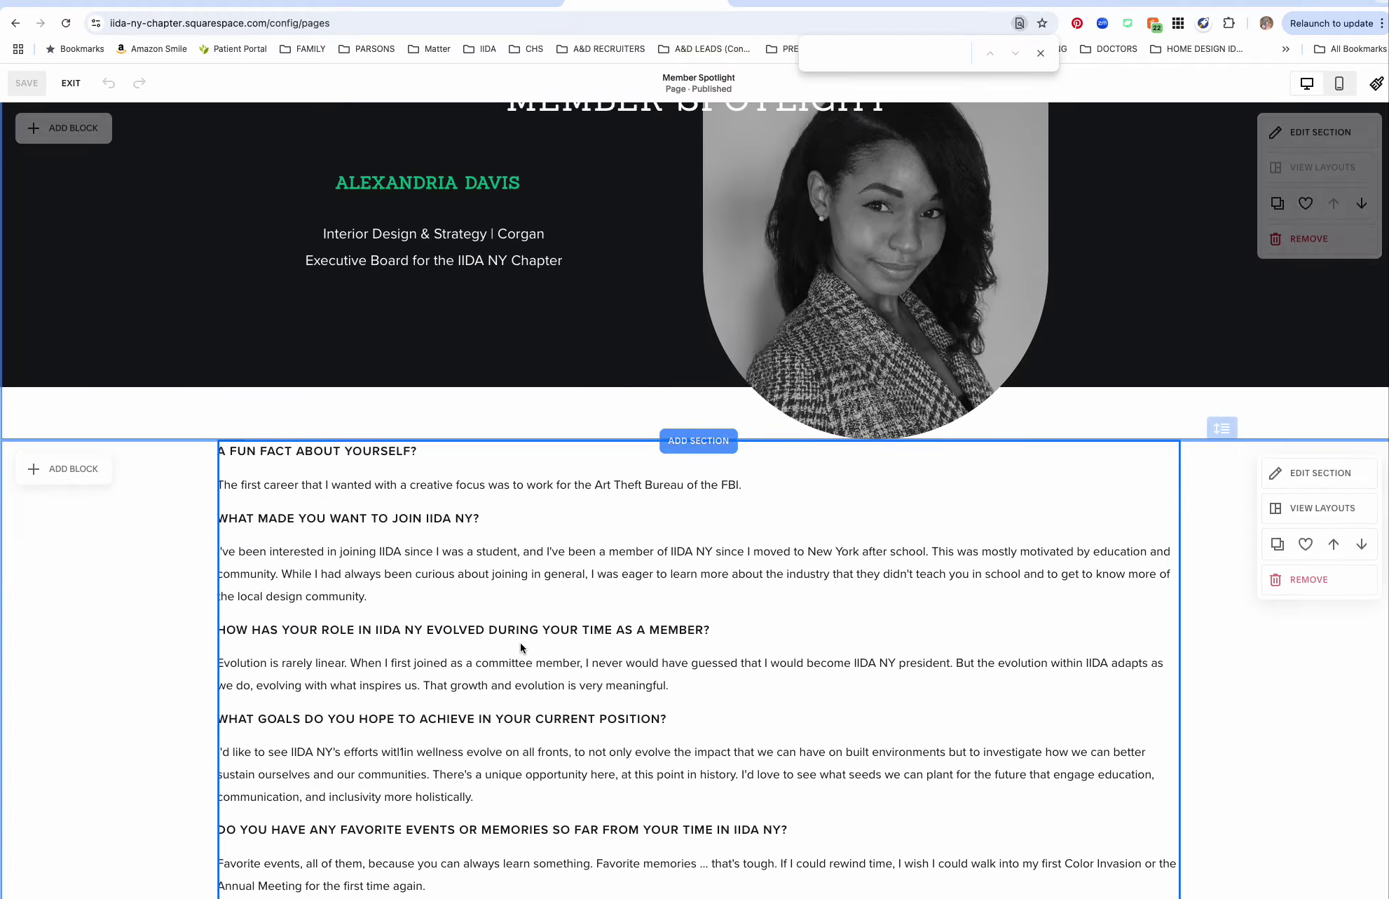
left_click(427, 569)
left_click(256, 474)
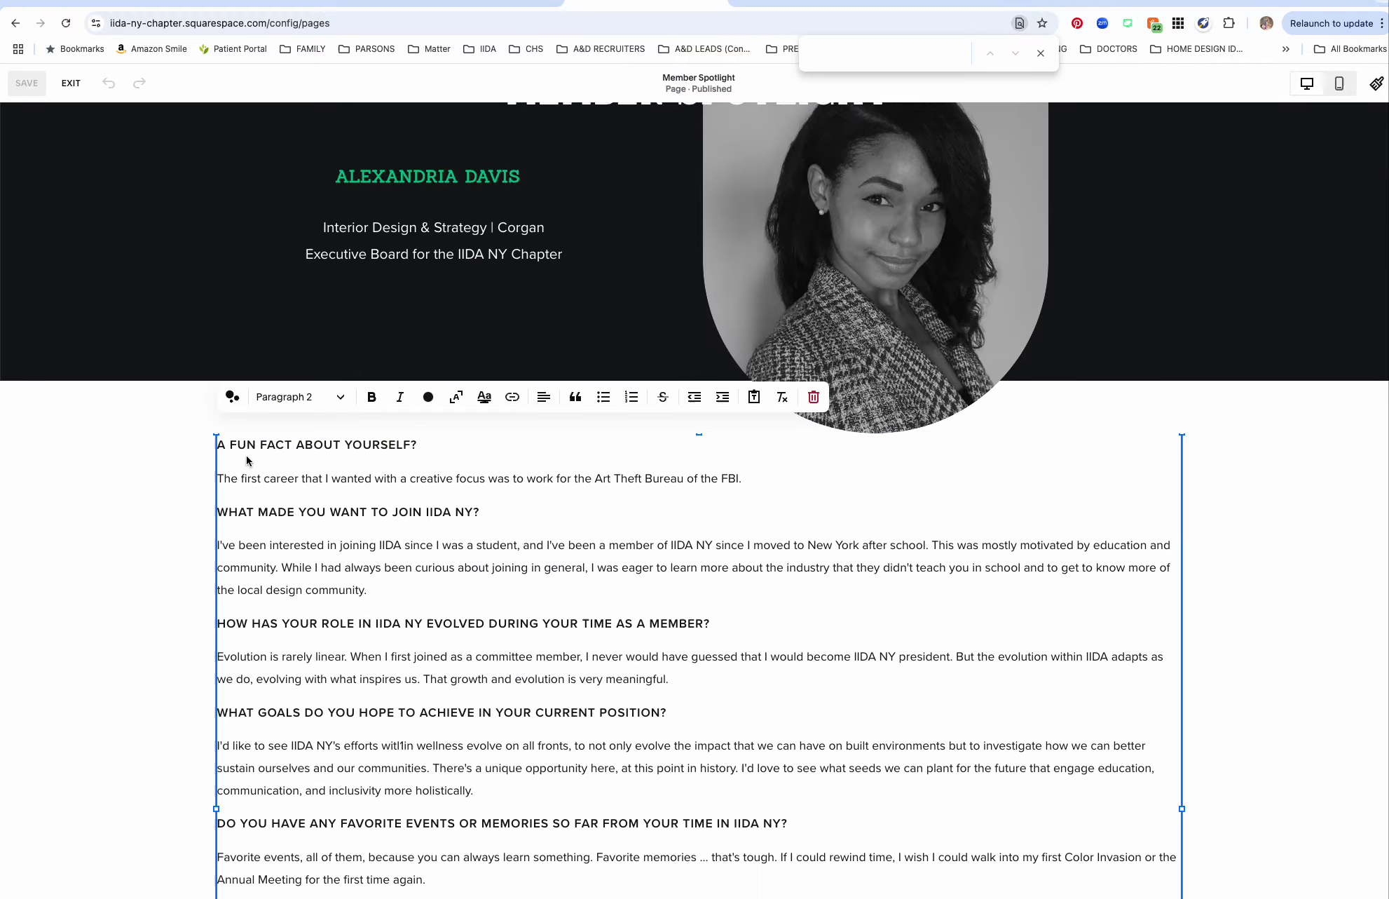
triple_click(249, 446)
type("SAGHDHDKD")
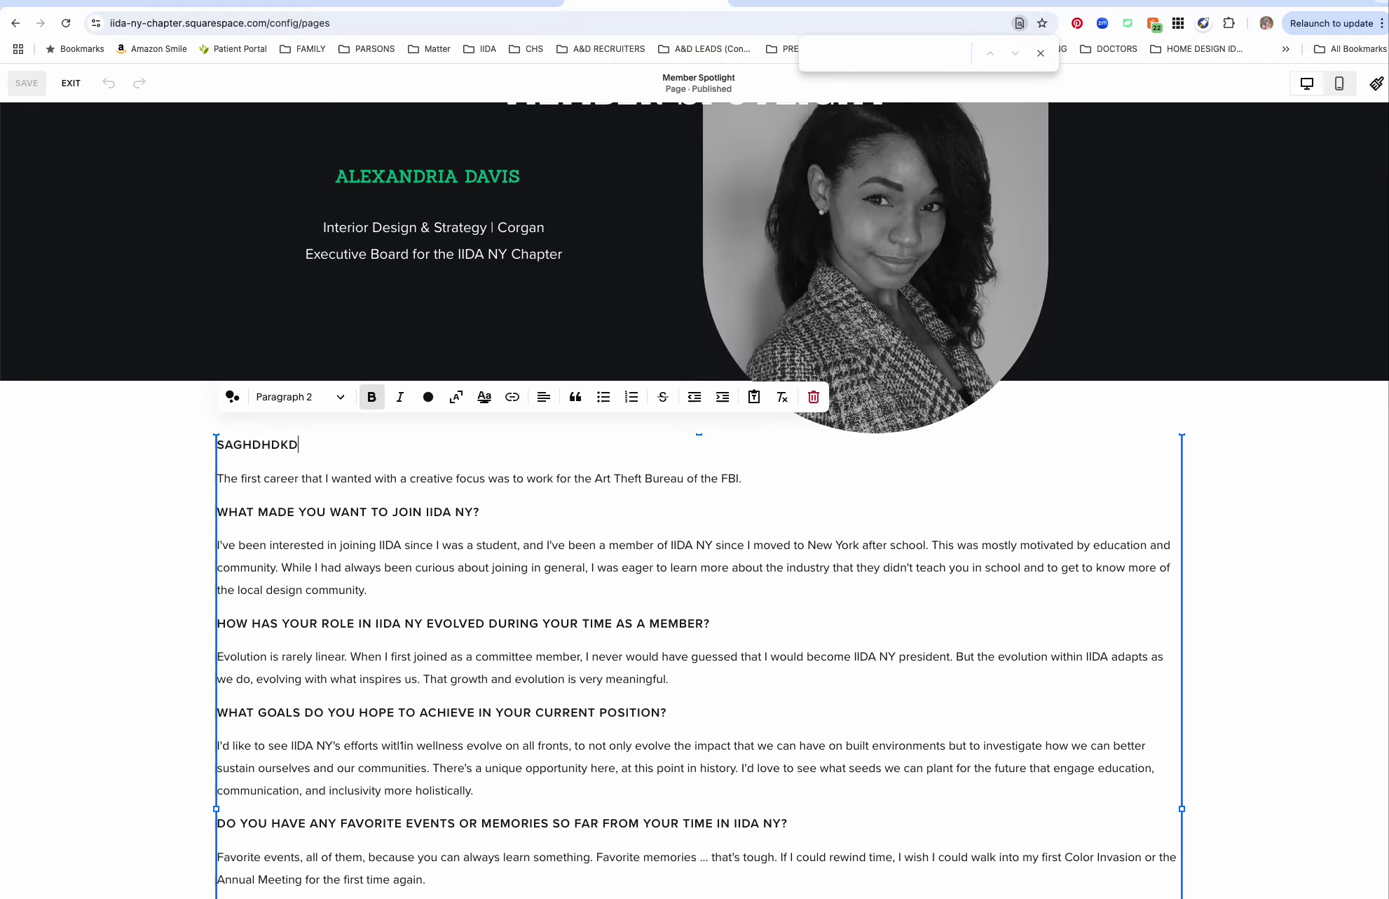
left_click(180, 564)
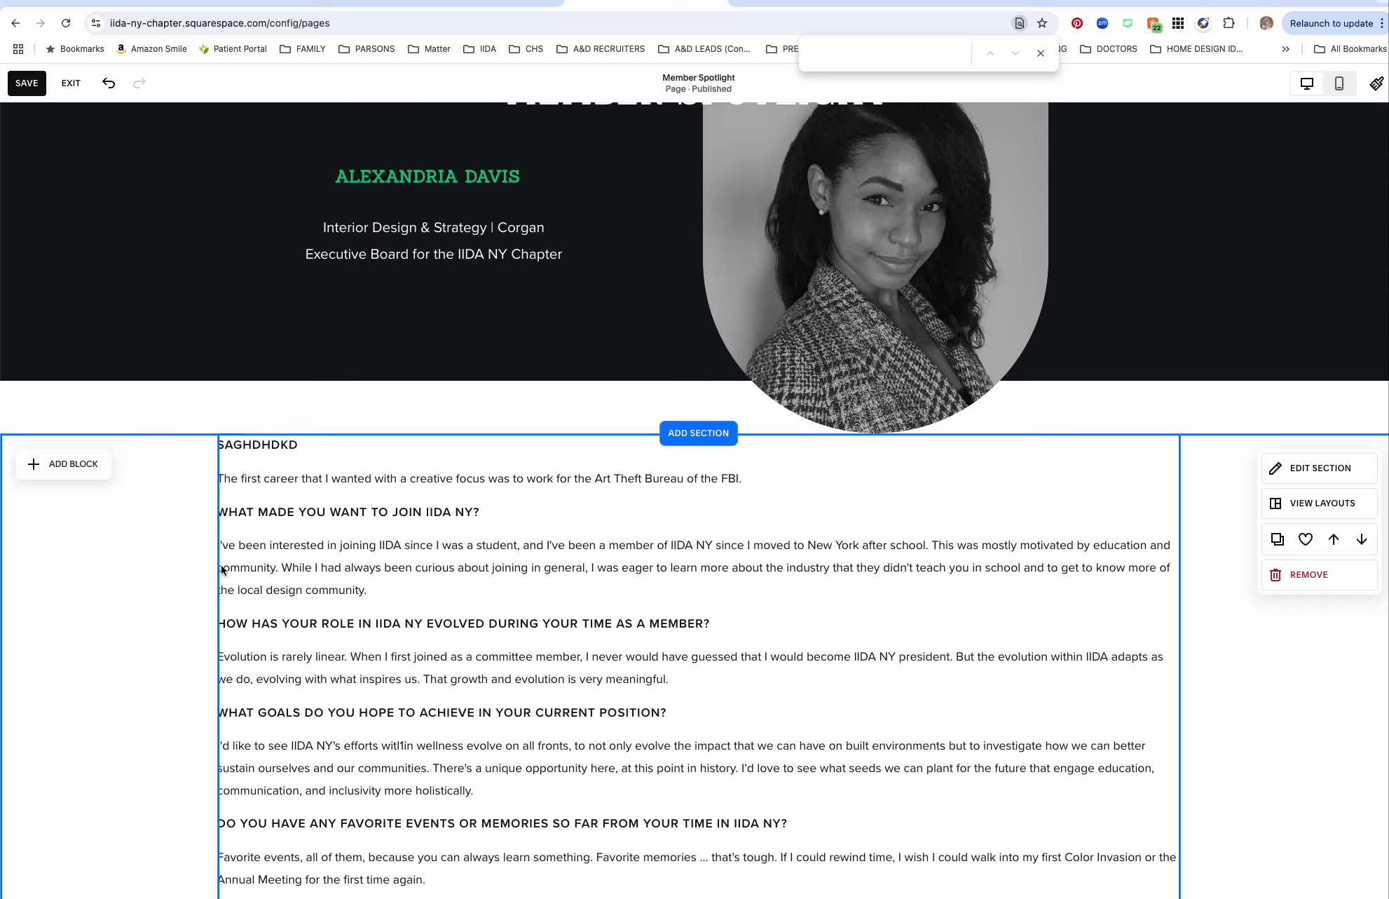
left_click(218, 566)
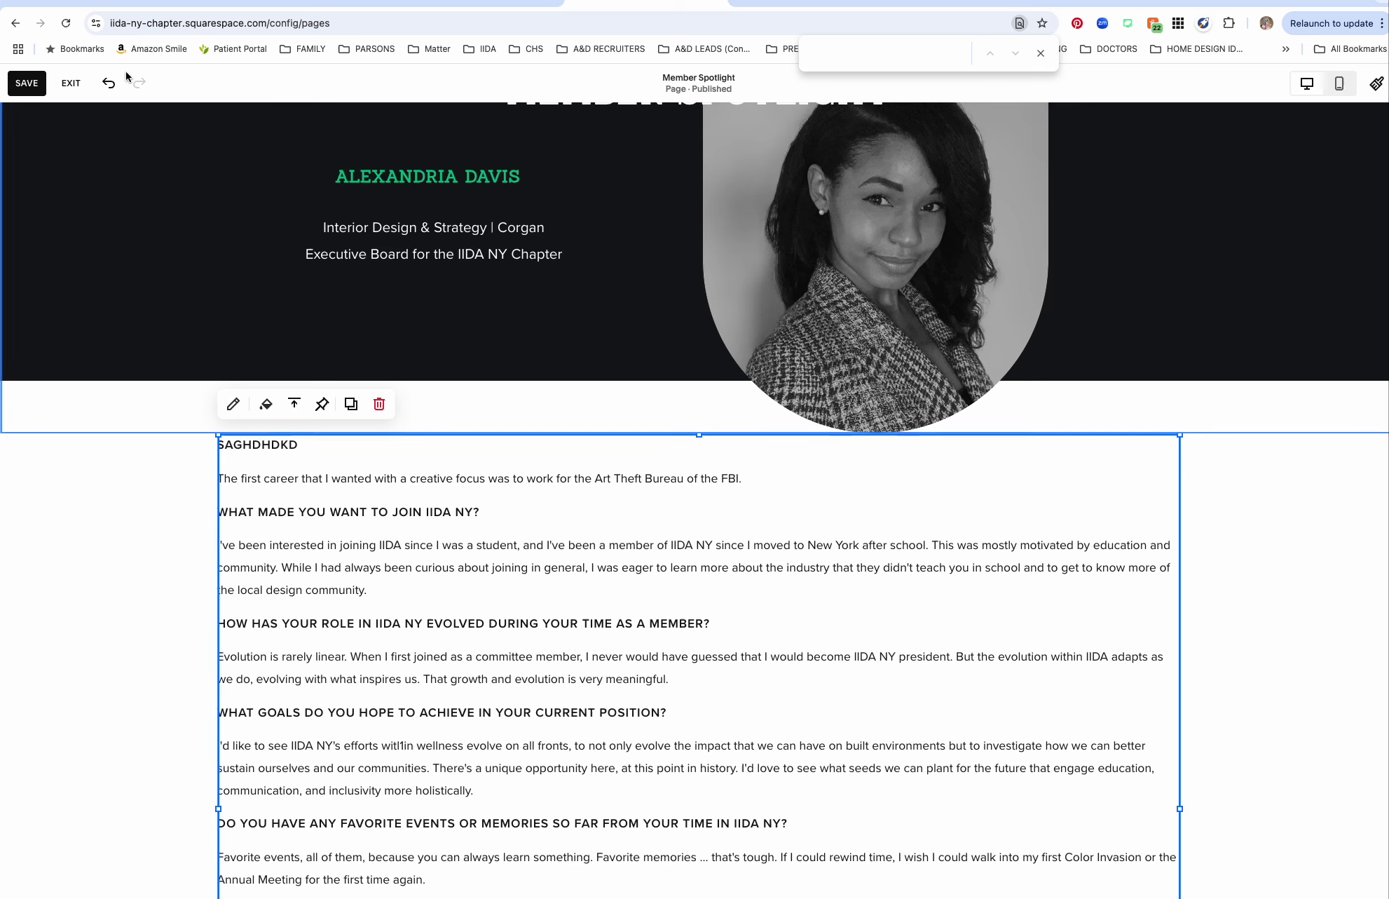
Exit the Member Spotlight editor without saving, discarding the heading change, and return to the main navigation pages.
left_click(71, 84)
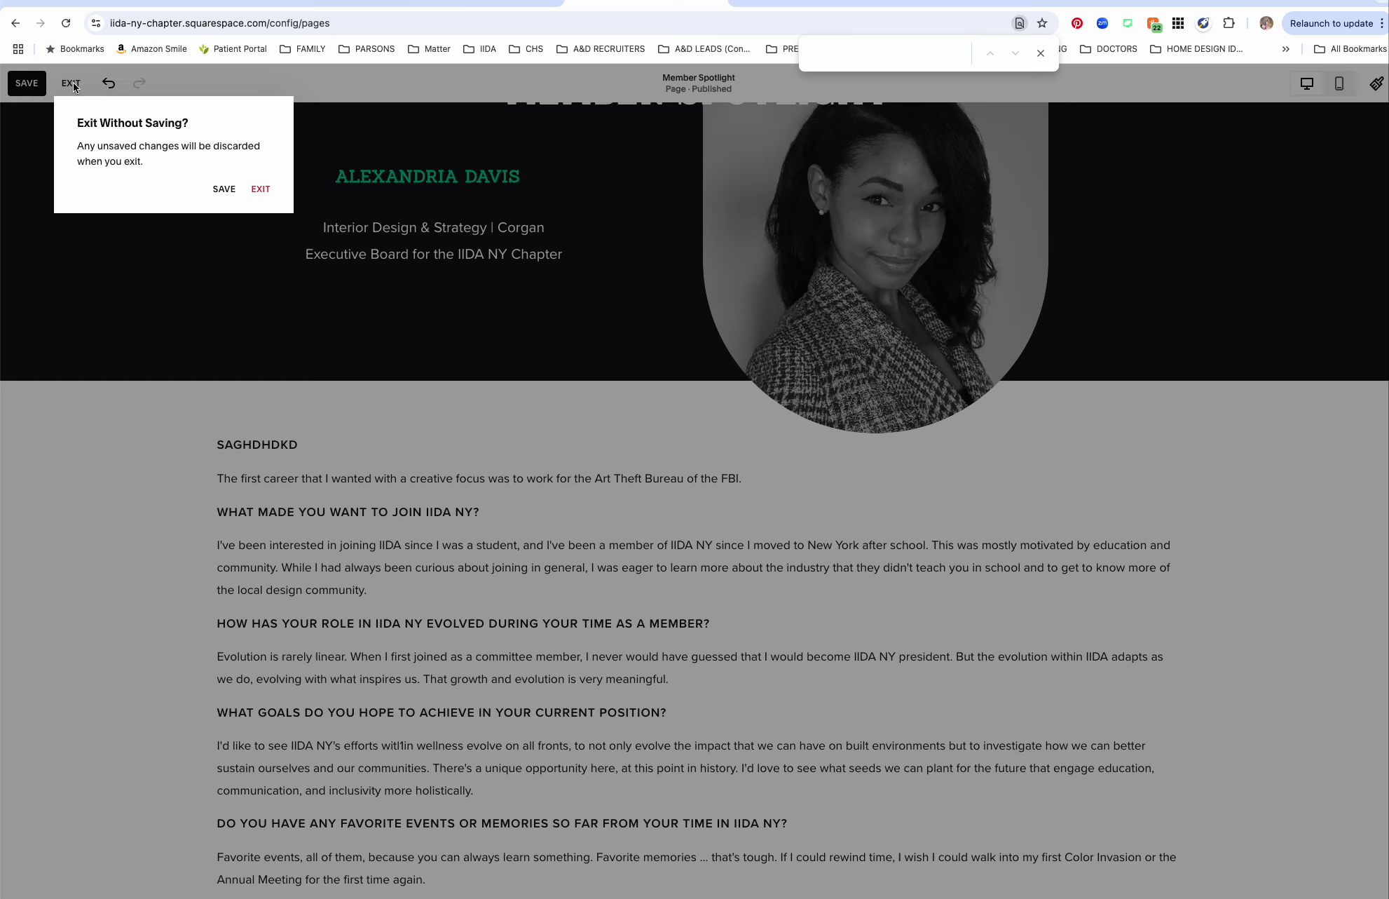
left_click(266, 189)
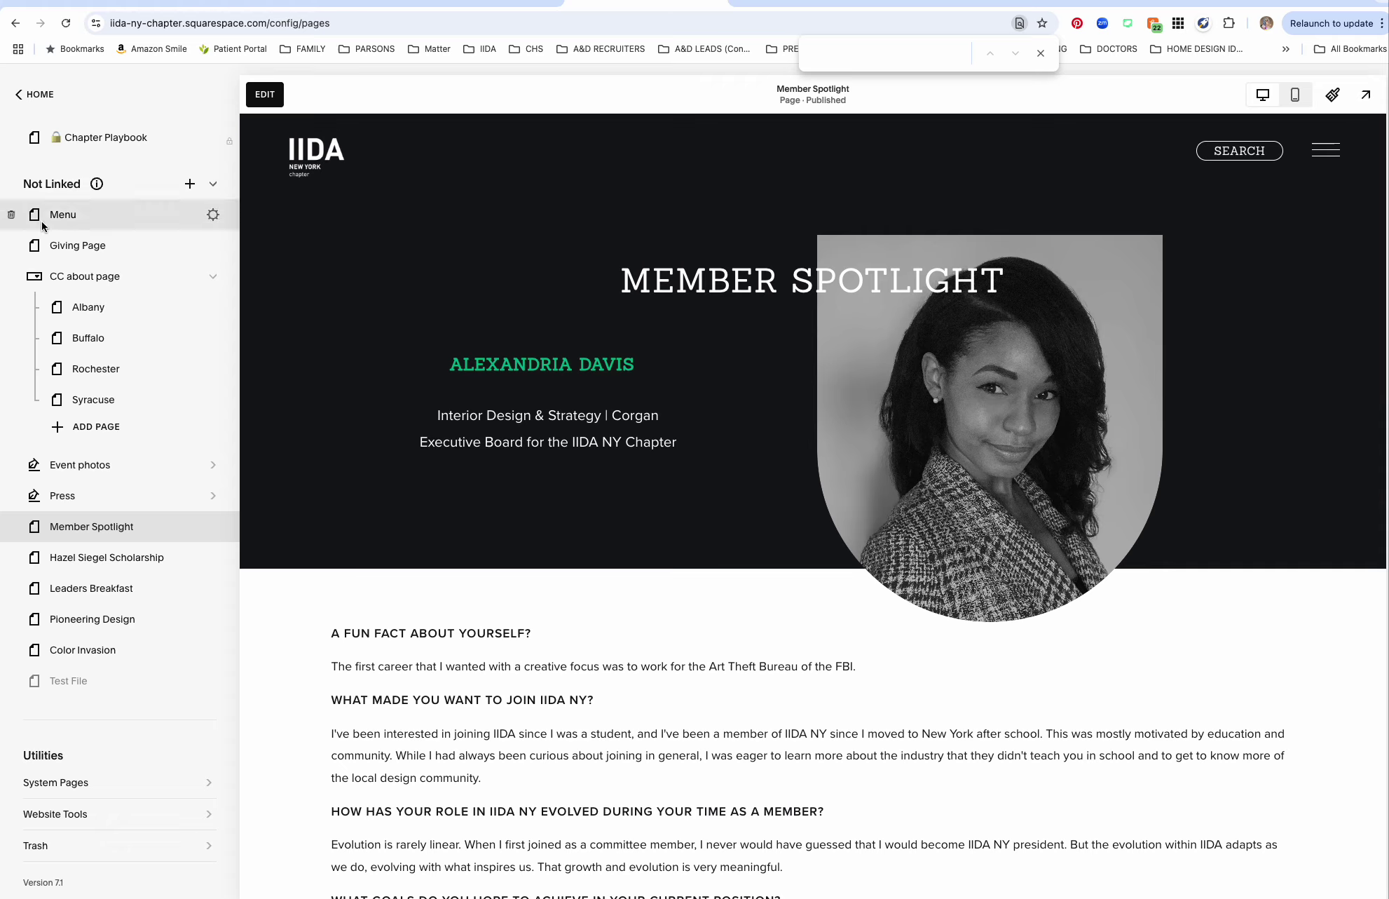
scroll(68, 188, "up", 5)
scroll(67, 188, "up", 8)
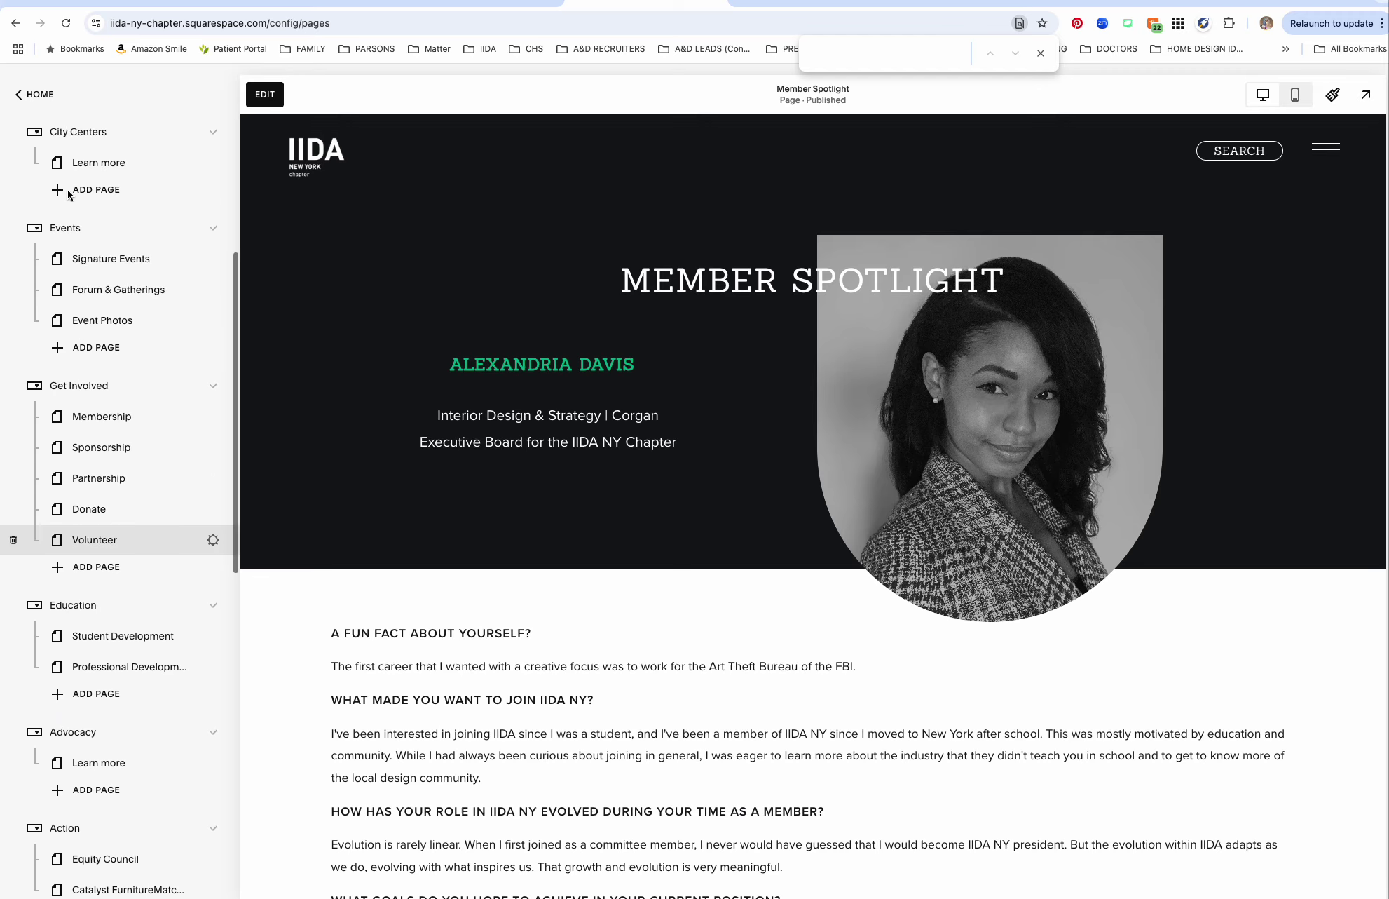